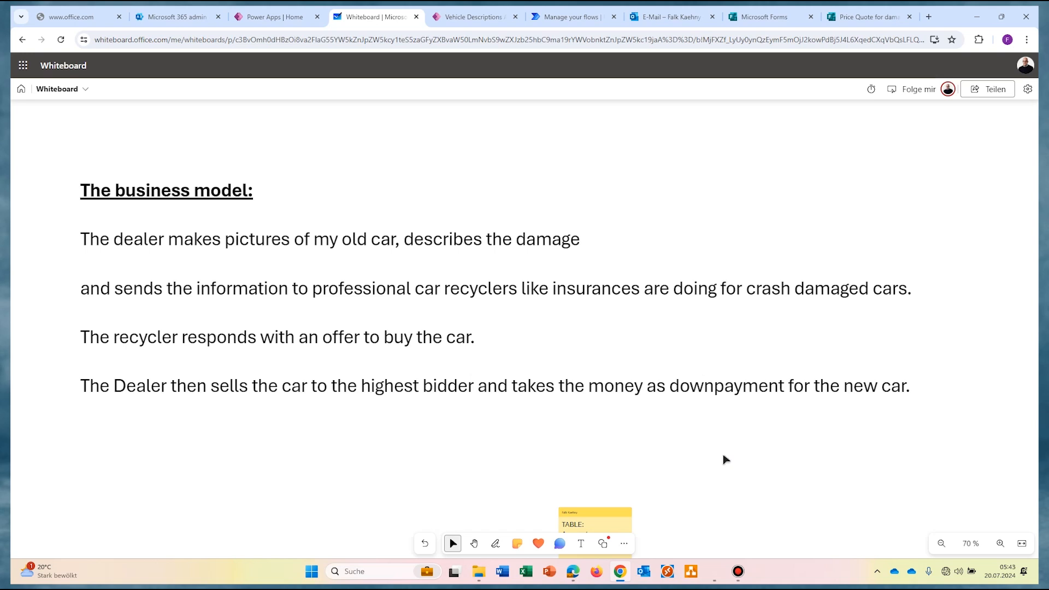
Step: Pan the Whiteboard plan to the table and flow sticky notes, then go to the Vehicle Descriptions list
left_click_drag(722, 455, 692, 301)
left_click(475, 543)
left_click_drag(771, 454, 733, 272)
scroll(733, 272, "down", 5)
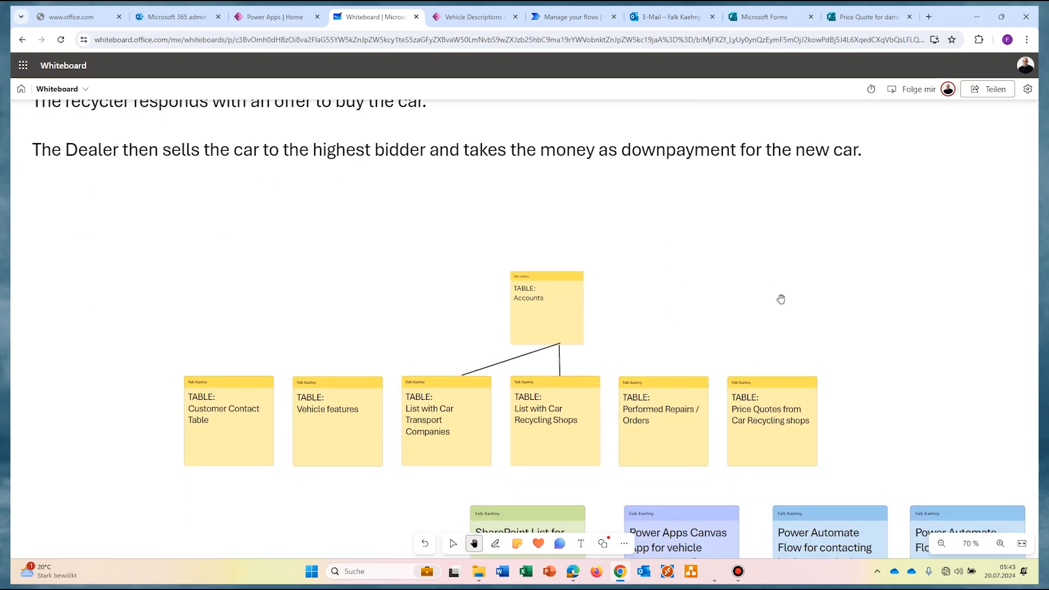
scroll(768, 218, "right", 2)
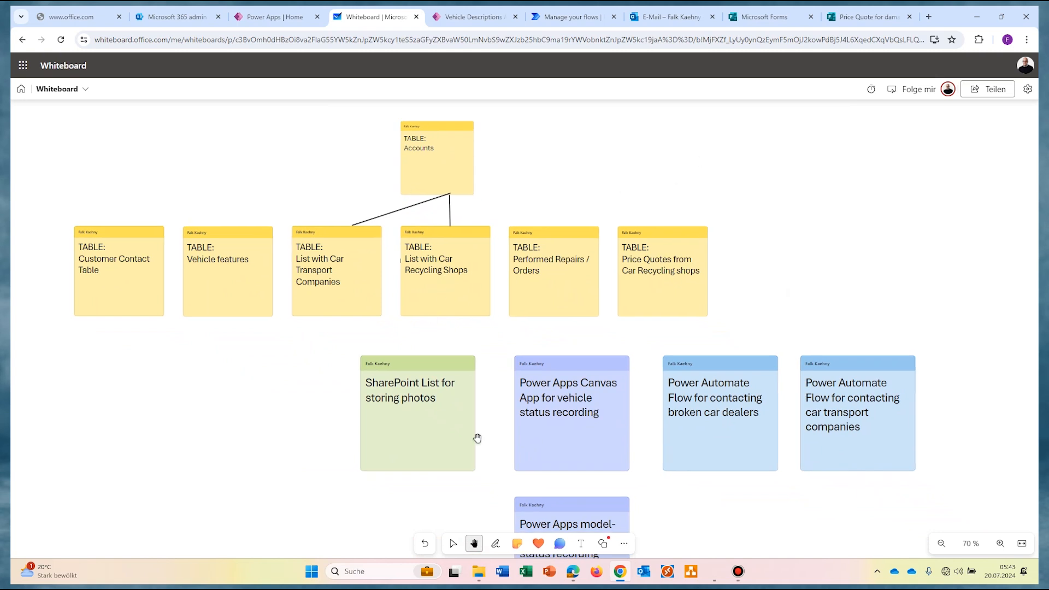
key("ctrl+Tab")
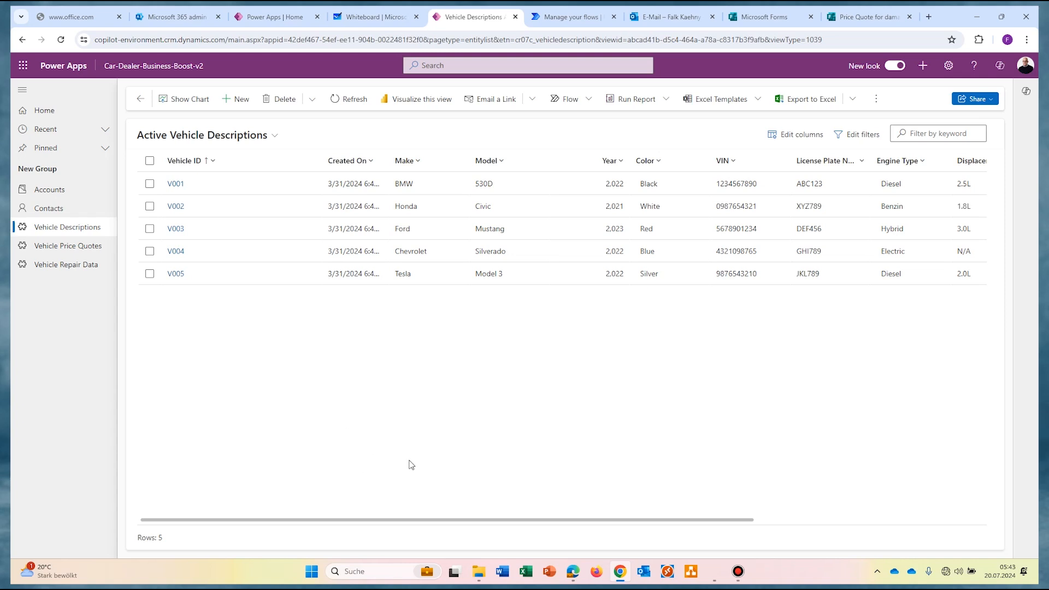
Step: Select vehicle V003 and list its runnable flows, including OfferCarToCarRecycler4Sale
left_click(149, 230)
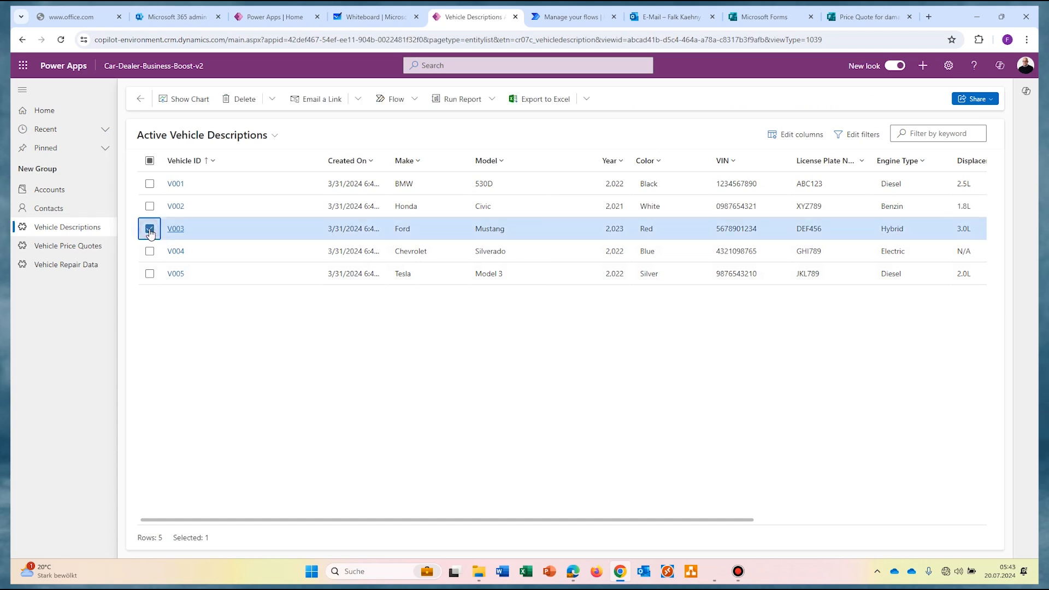
left_click(634, 99)
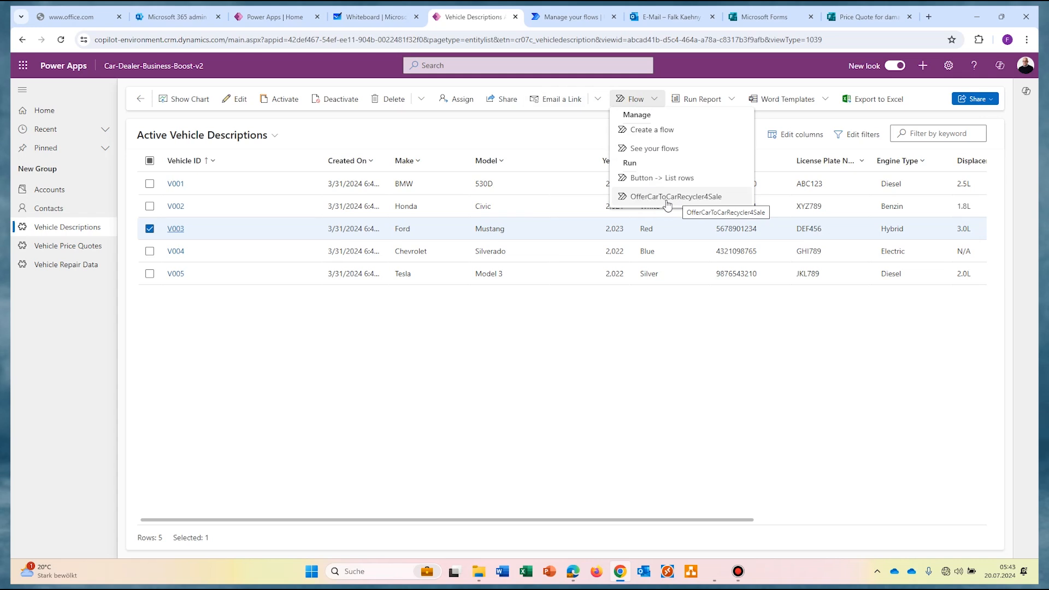
Step: Scroll the OfferCarToCarRecycler4Sale flow down to the Send an email (V2) car offer body
left_click(571, 17)
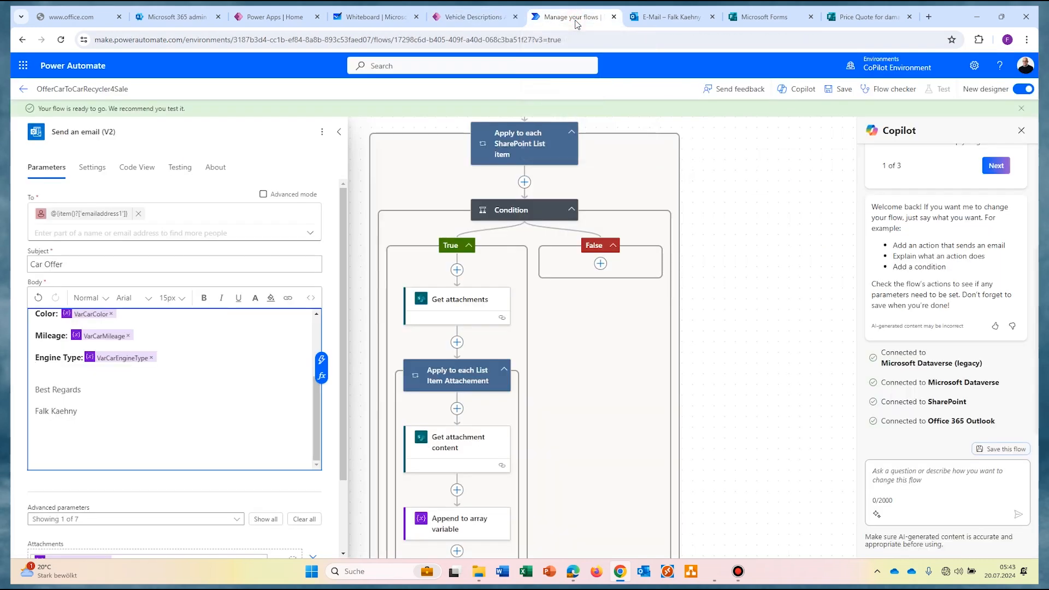
scroll(747, 177, "up", 6)
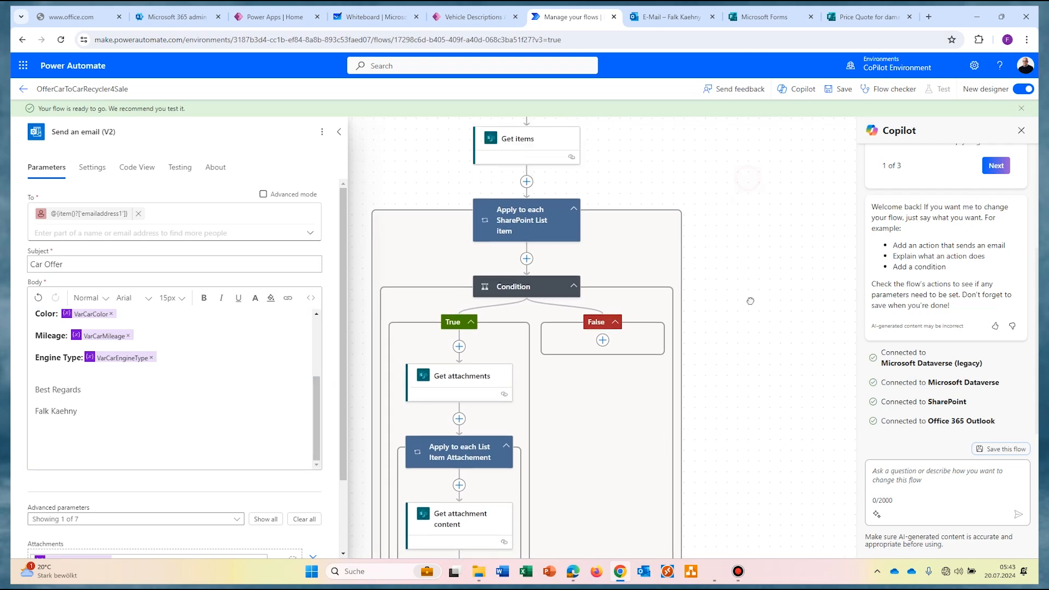
scroll(725, 268, "down", 7)
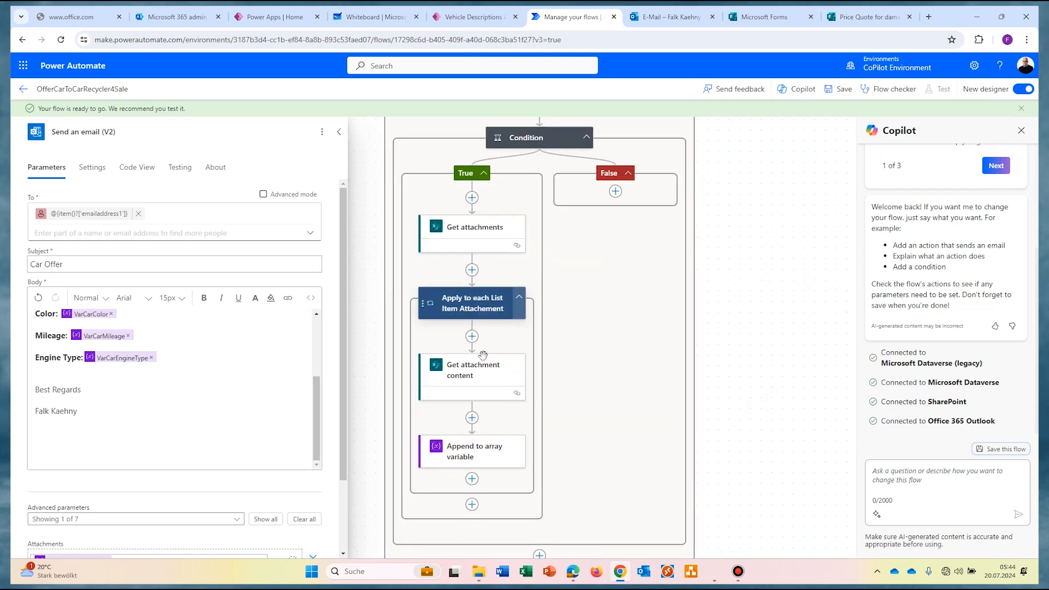
scroll(729, 388, "down", 4)
scroll(770, 500, "down", 4)
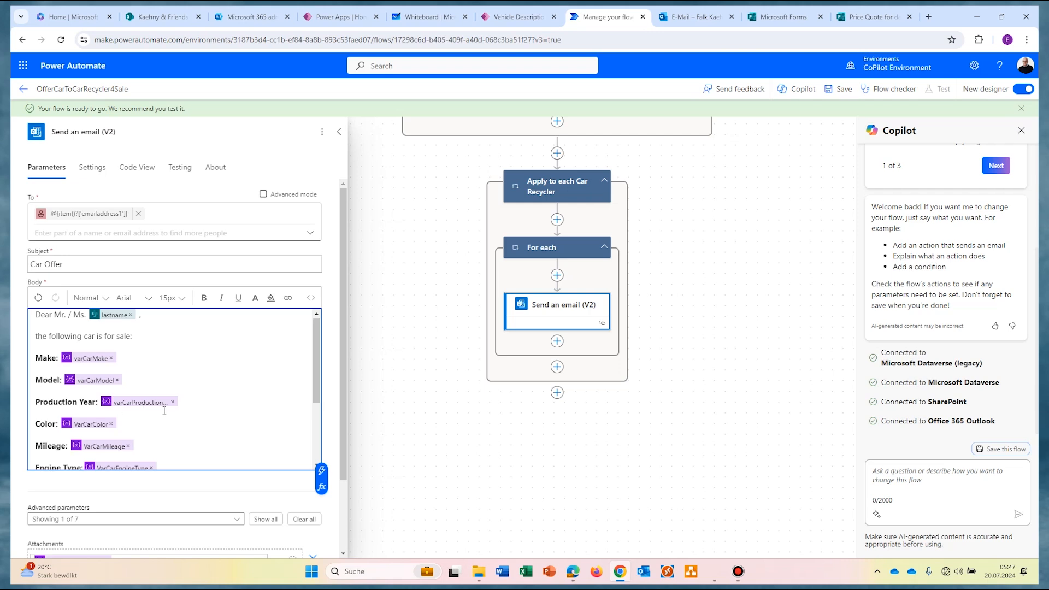
scroll(178, 398, "down", 1)
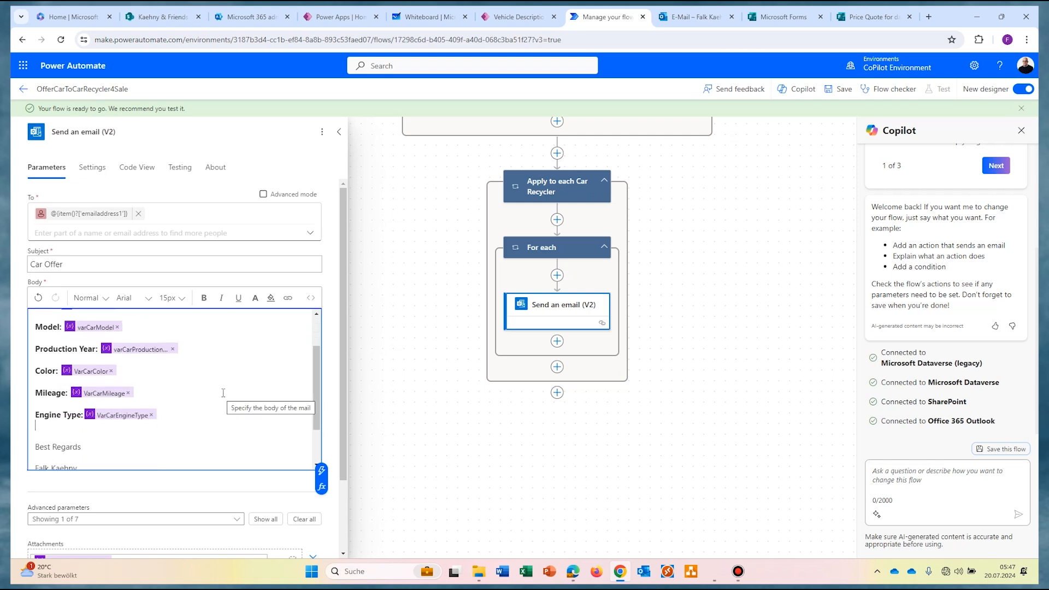
scroll(320, 350, "up", 1)
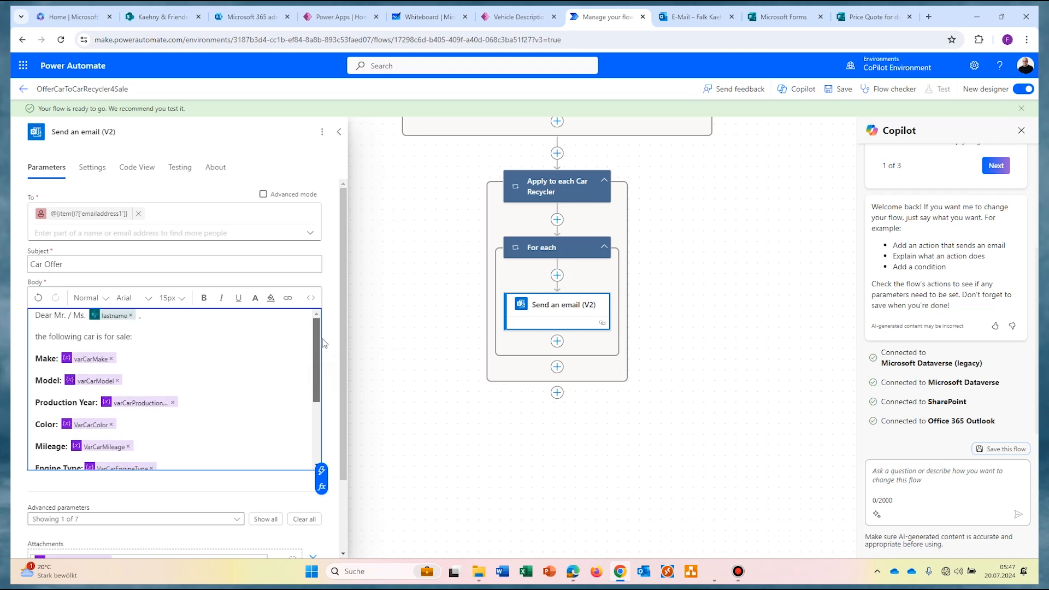
left_click_drag(317, 356, 310, 334)
scroll(313, 376, "down", 3)
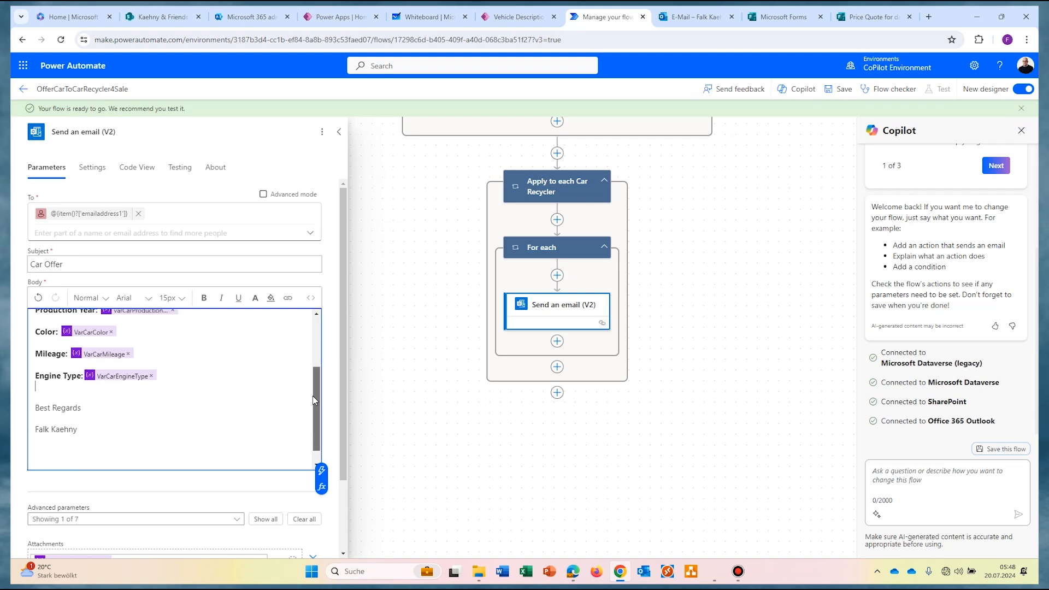
scroll(313, 396, "down", 1)
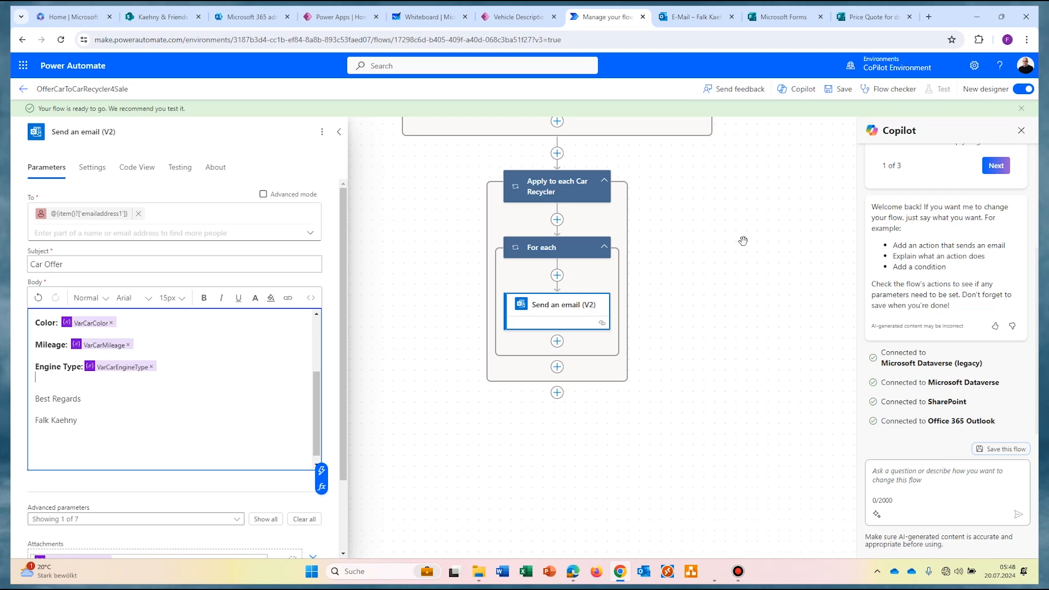
left_click(793, 18)
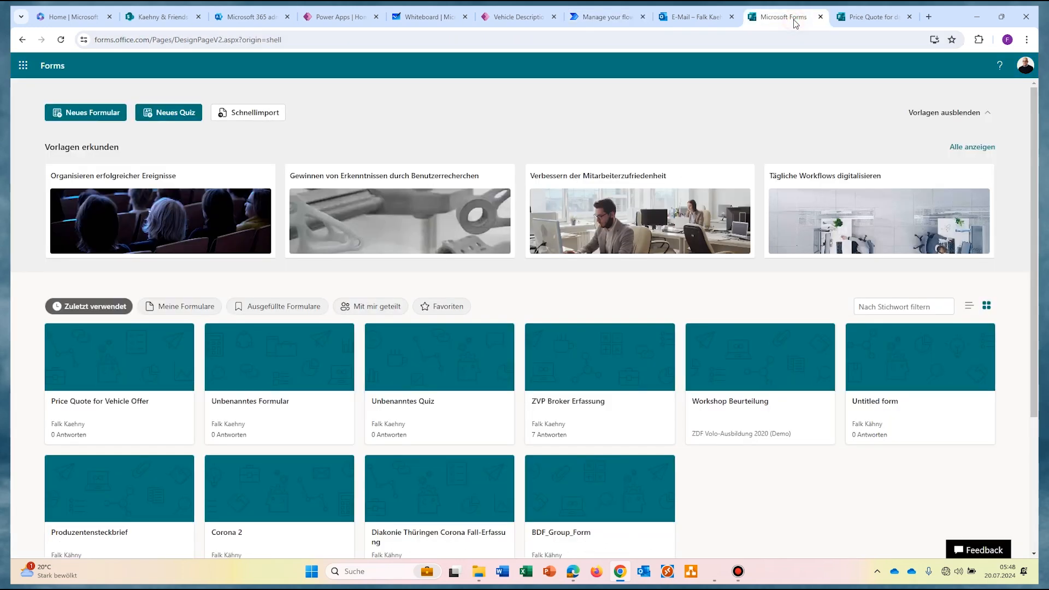
Step: Create a new form titled 'Price Quote for damaged cars' with a 'Give your e-mail address' text question
left_click(83, 116)
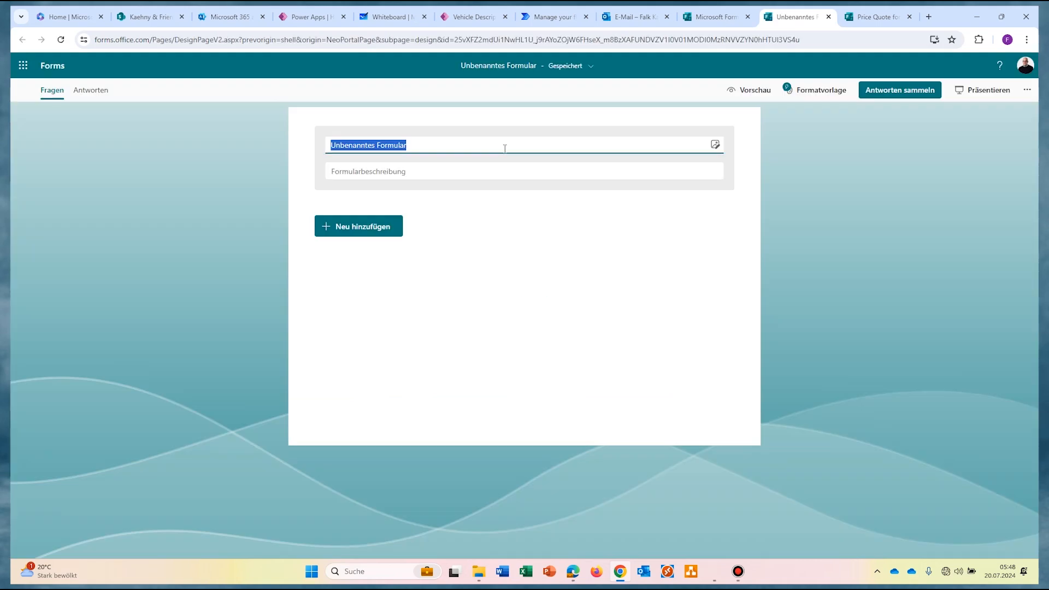
type("Price Quote for damaged cars")
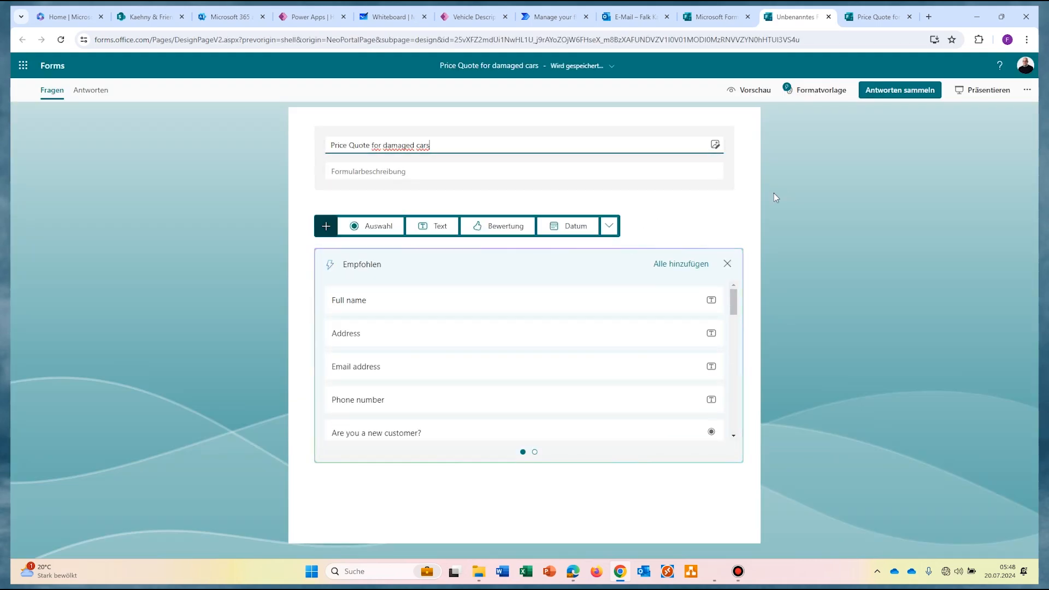
left_click(431, 228)
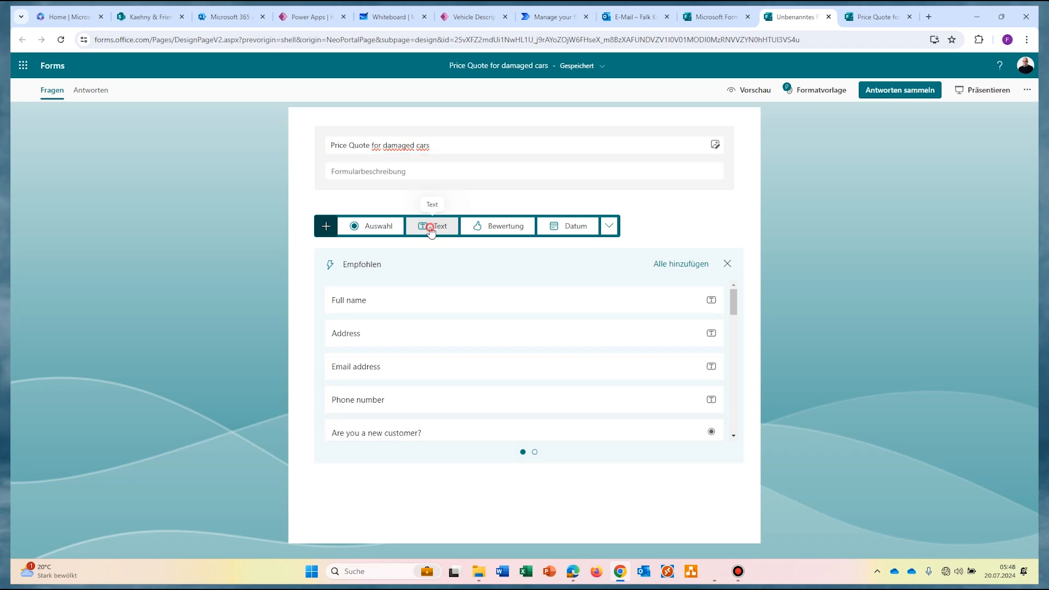
type("Give your e-mail address")
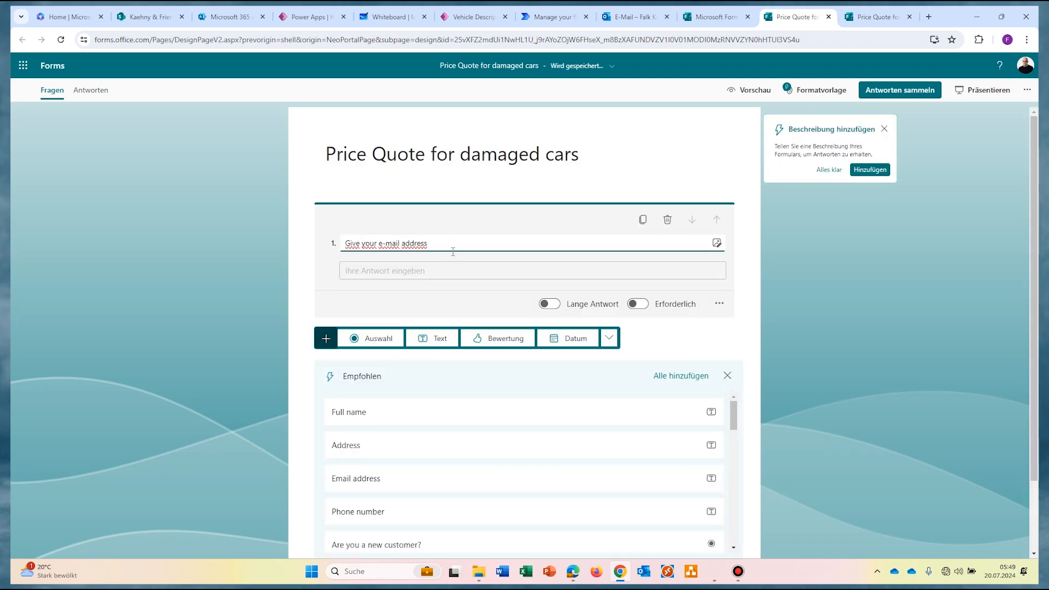
Step: Add 'Vehicle ID' and 'Price Quote for car' text questions and preview the form
left_click(437, 335)
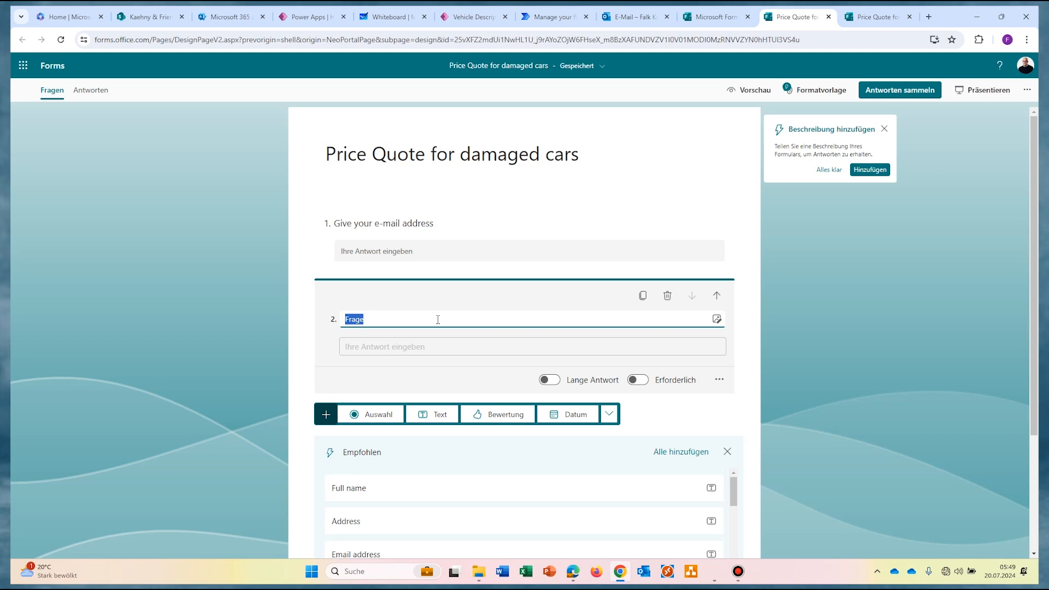
type("Vehicle ID")
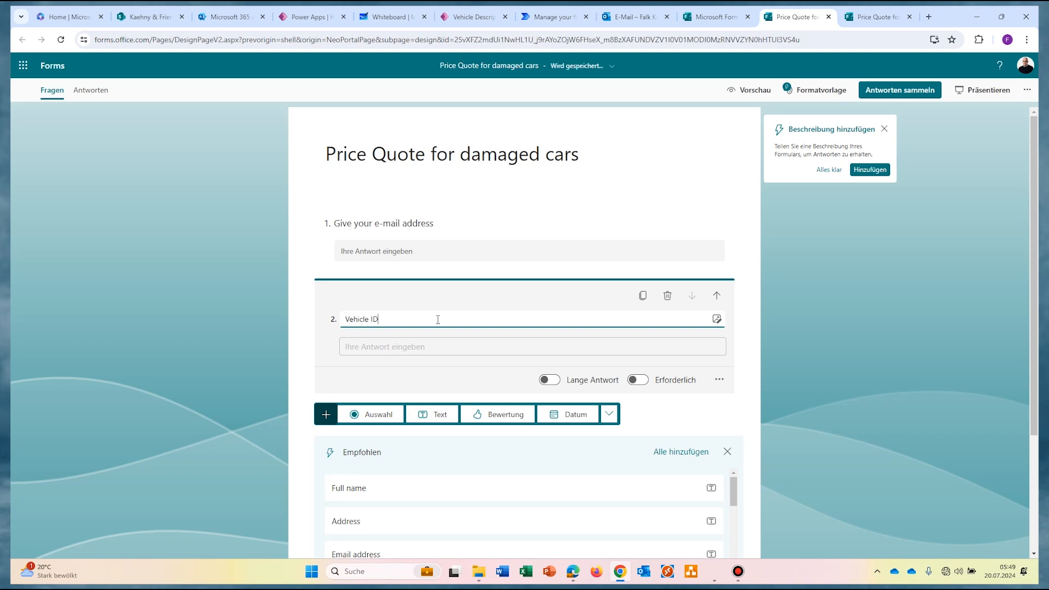
left_click(756, 331)
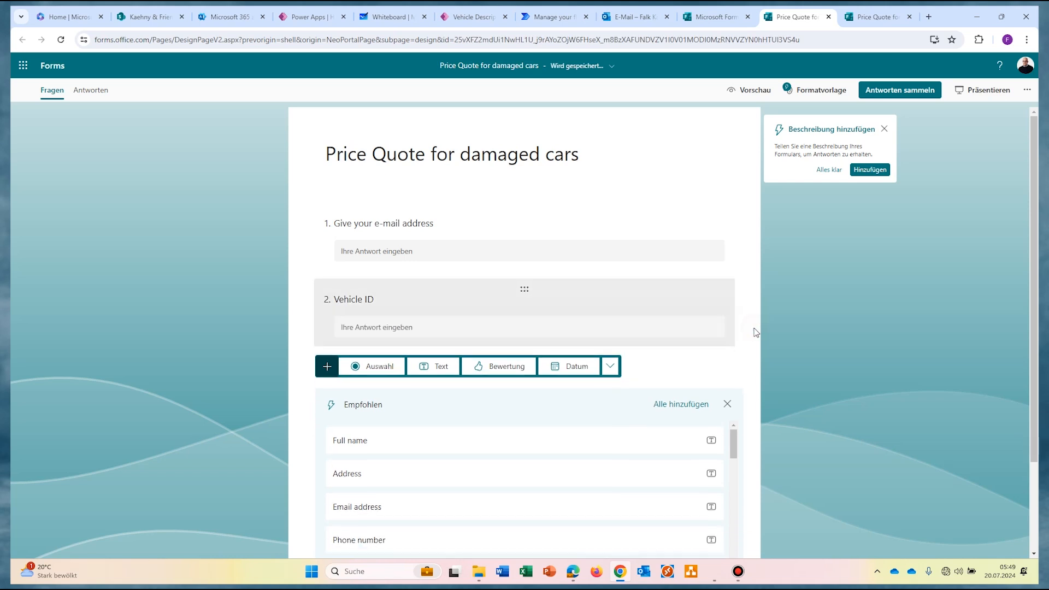
left_click(432, 366)
type("Price Quote for car")
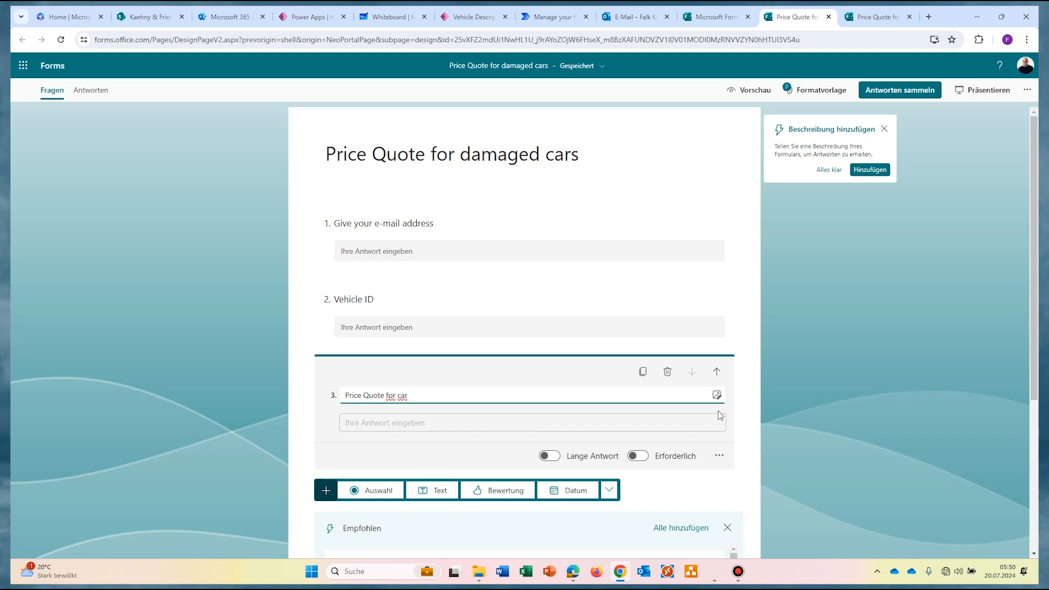
left_click(760, 407)
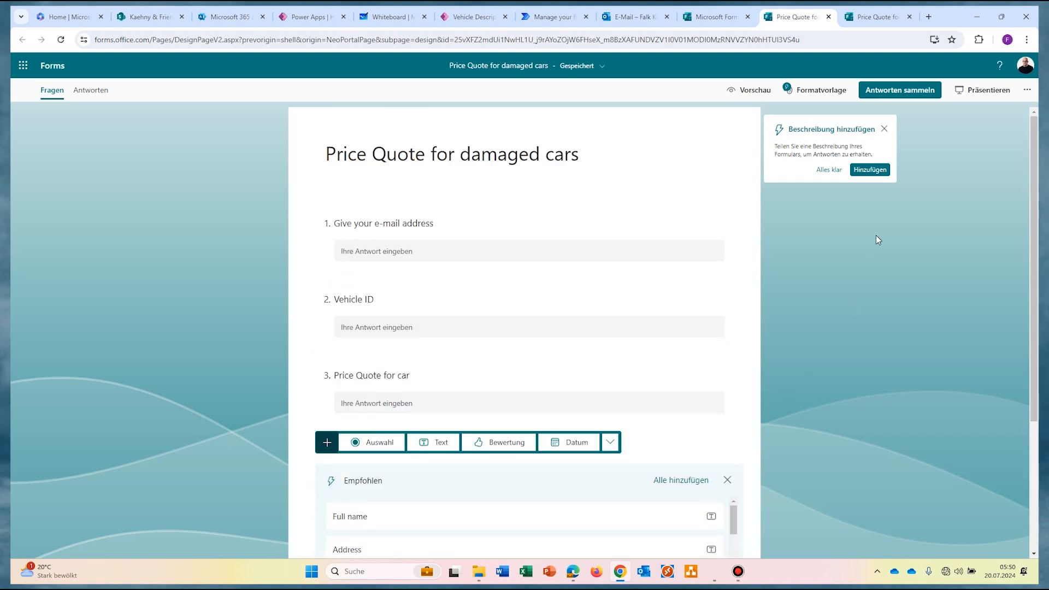
left_click(754, 91)
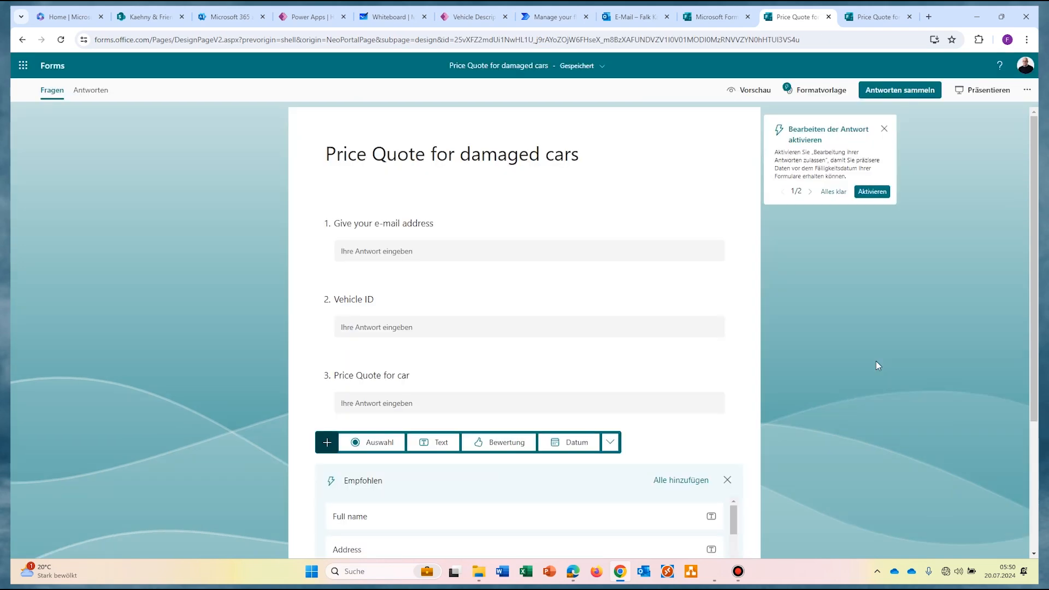
Step: Leave the preview and set the form's settings to 'Jeder kann antworten' (no sign-in)
key("alt+Left")
left_click(1028, 91)
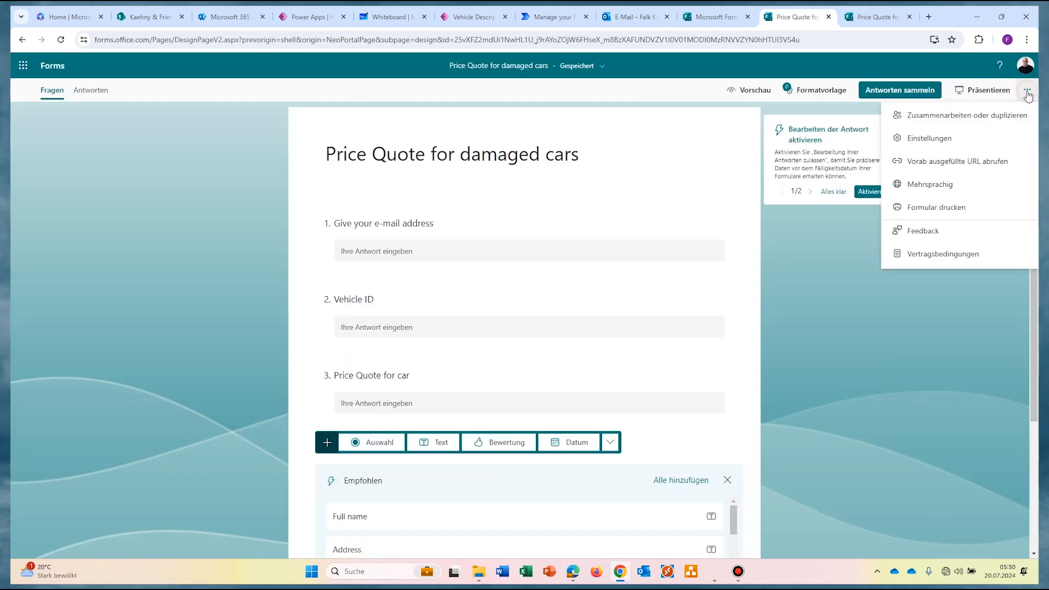
left_click(939, 138)
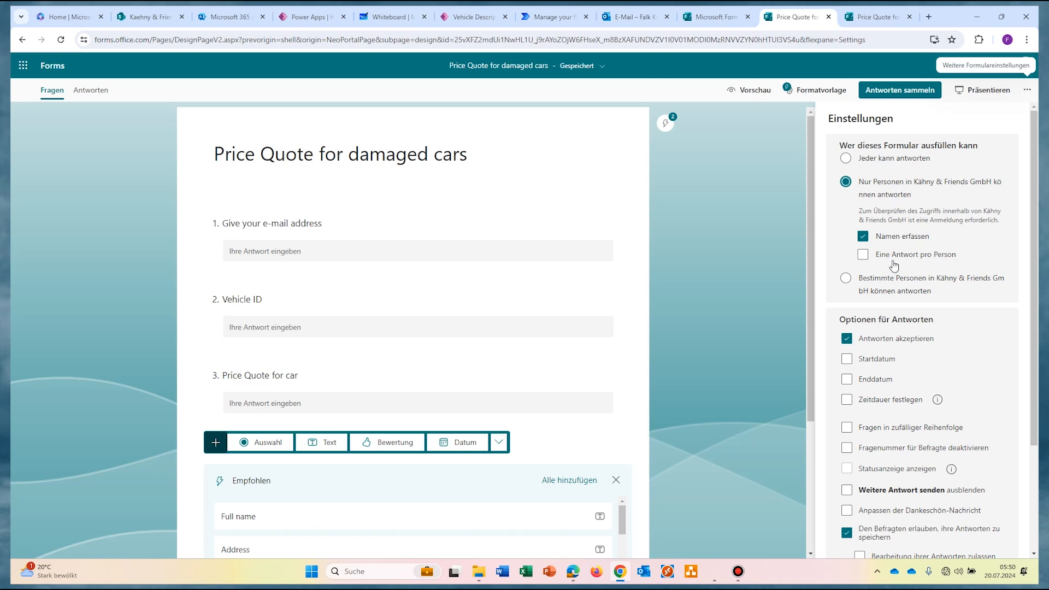
left_click(879, 160)
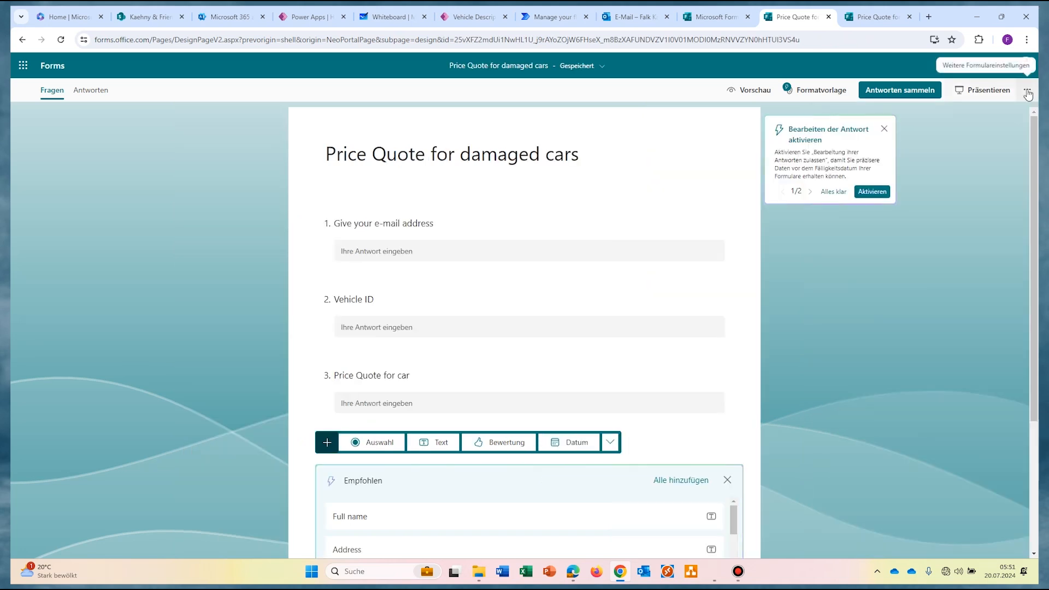
left_click(1027, 92)
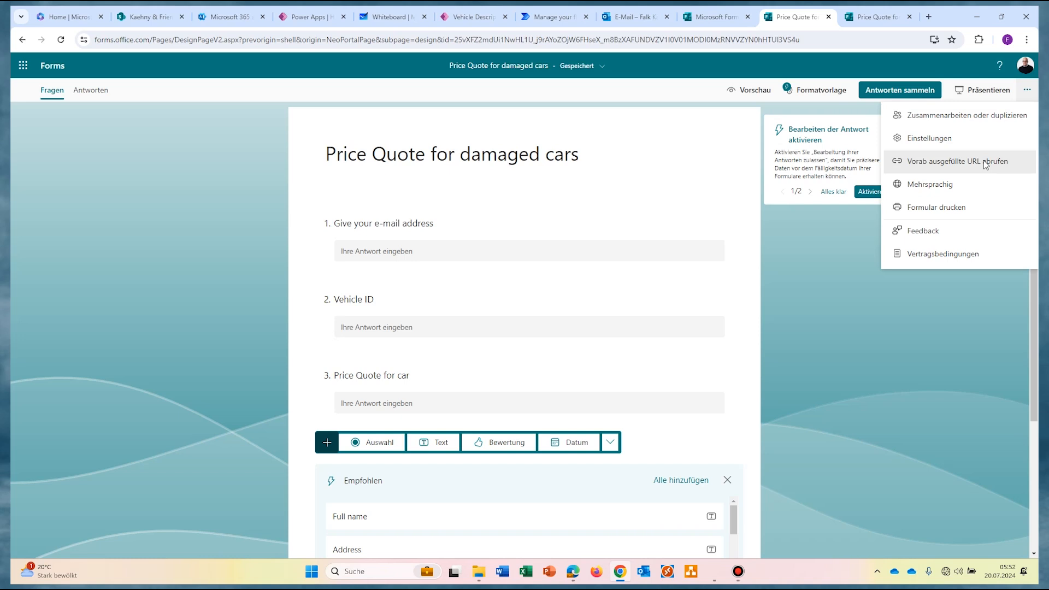
Step: Start a pre-filled link and enter the recipient's e-mail address as the first answer
left_click(1027, 89)
left_click(1027, 89)
left_click(930, 163)
left_click(520, 294)
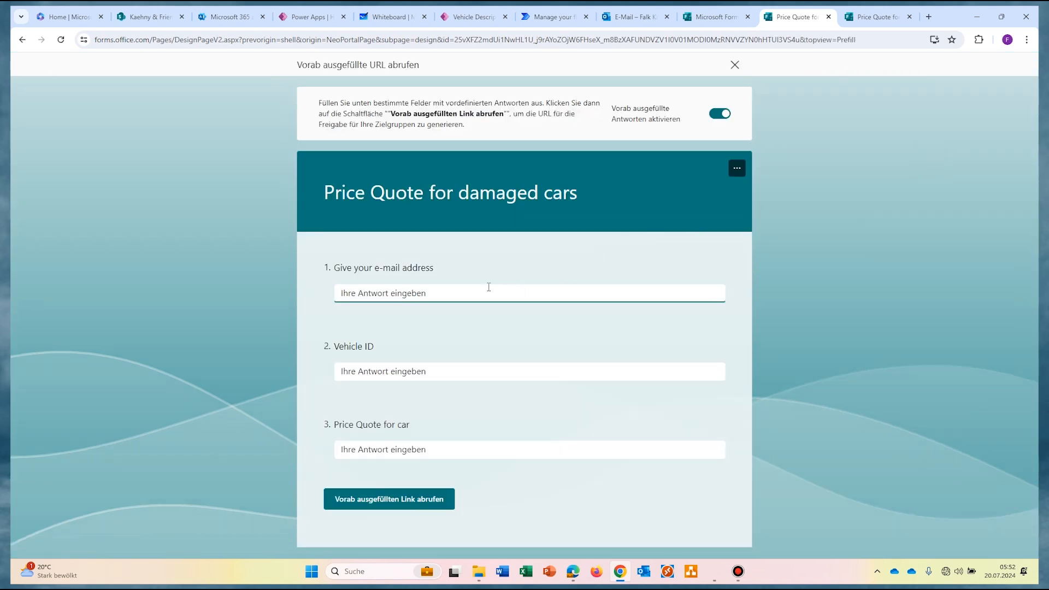
left_click(509, 365)
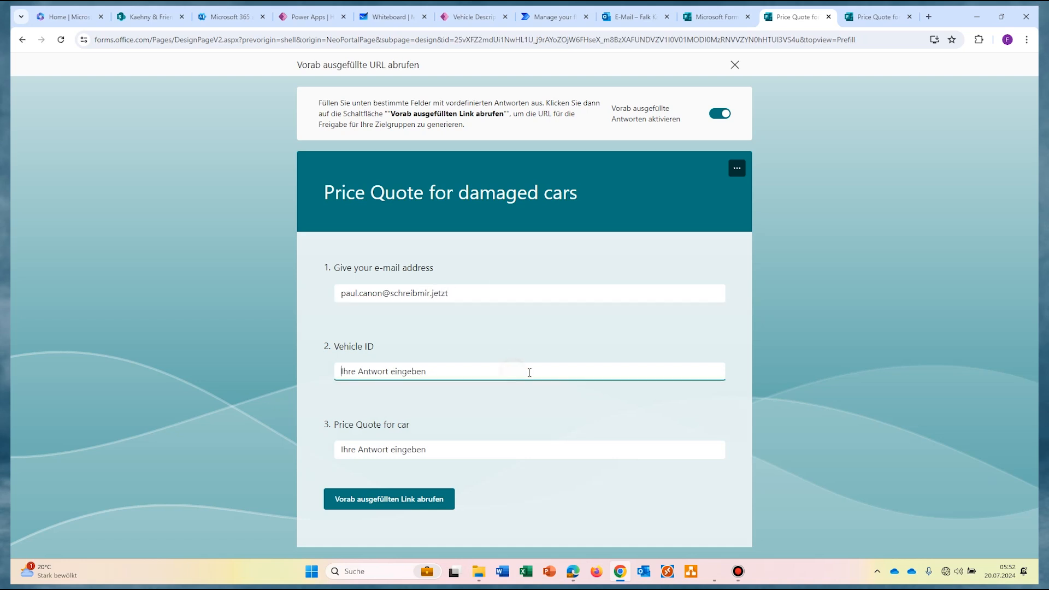
Step: Enter V003 as the Vehicle ID answer, then generate and copy the pre-filled link
left_click(463, 17)
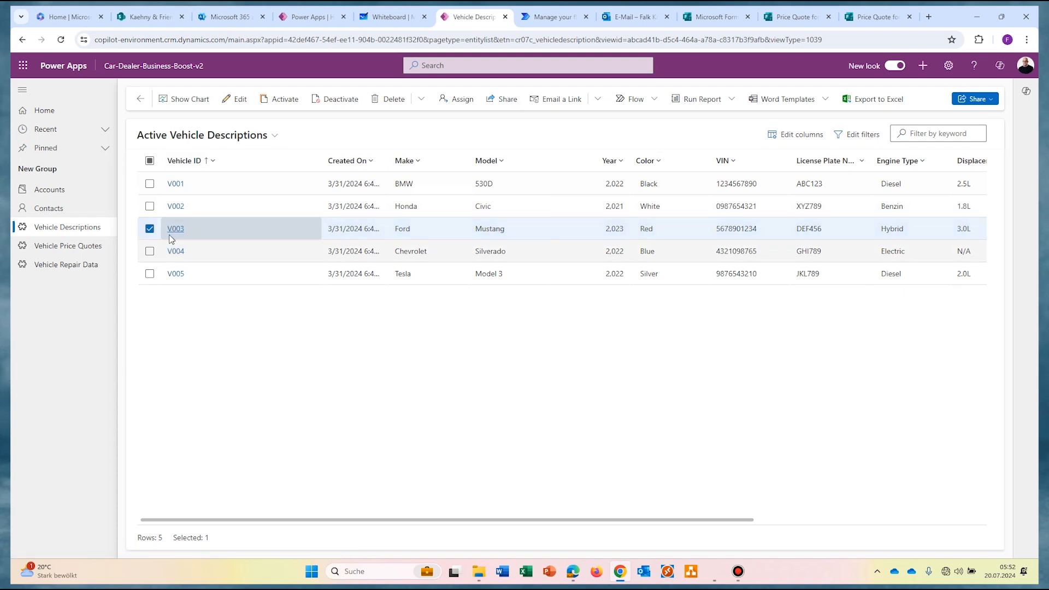
left_click(798, 17)
type("V003")
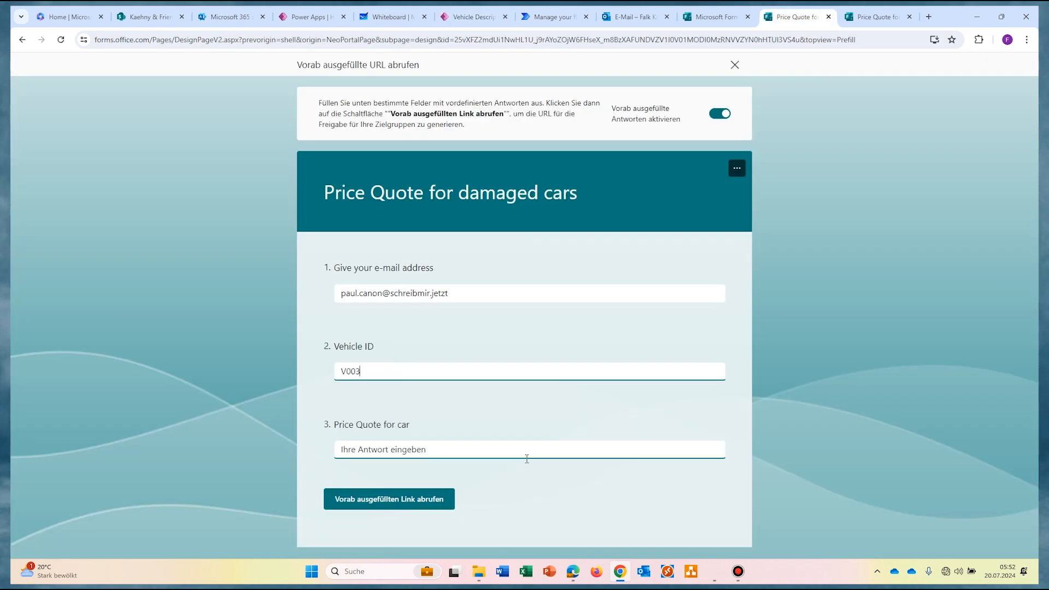
left_click(374, 508)
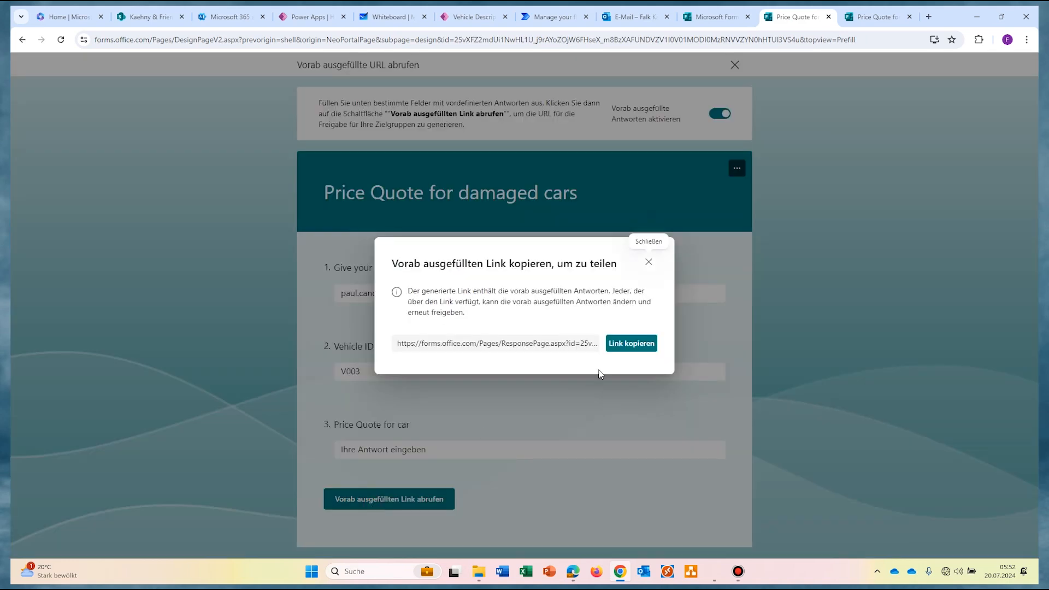
left_click(626, 345)
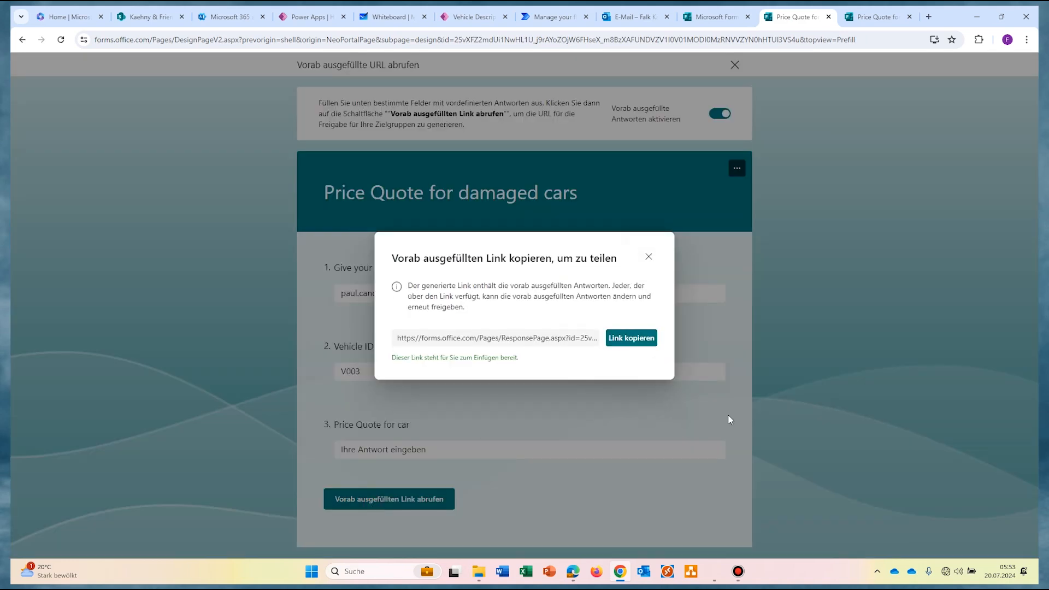
Step: Paste the pre-filled link into Notepad, breaking it onto separate lines at id= and each parameter
key("alt+Tab")
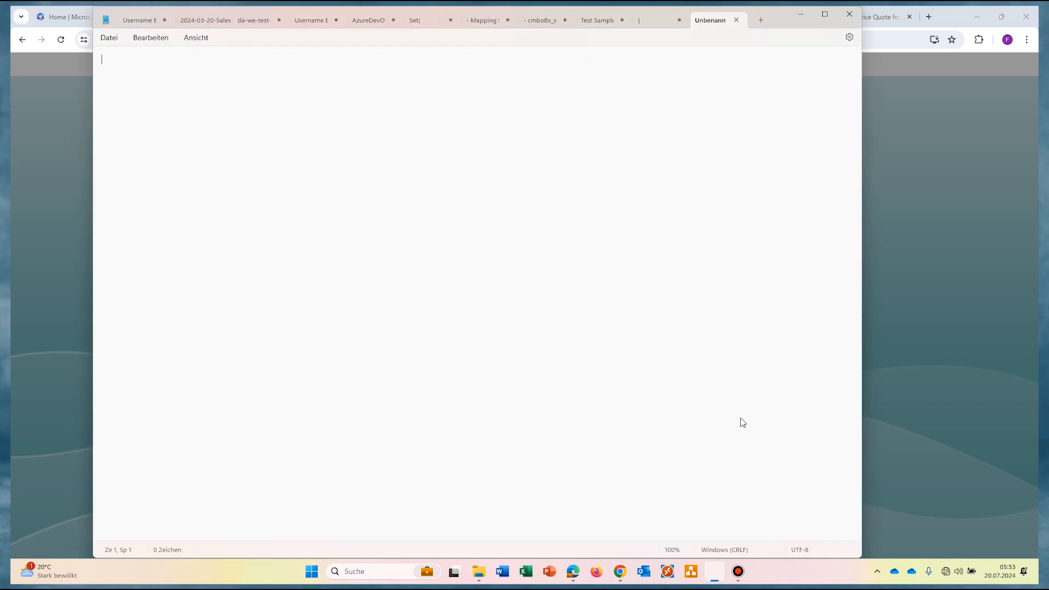
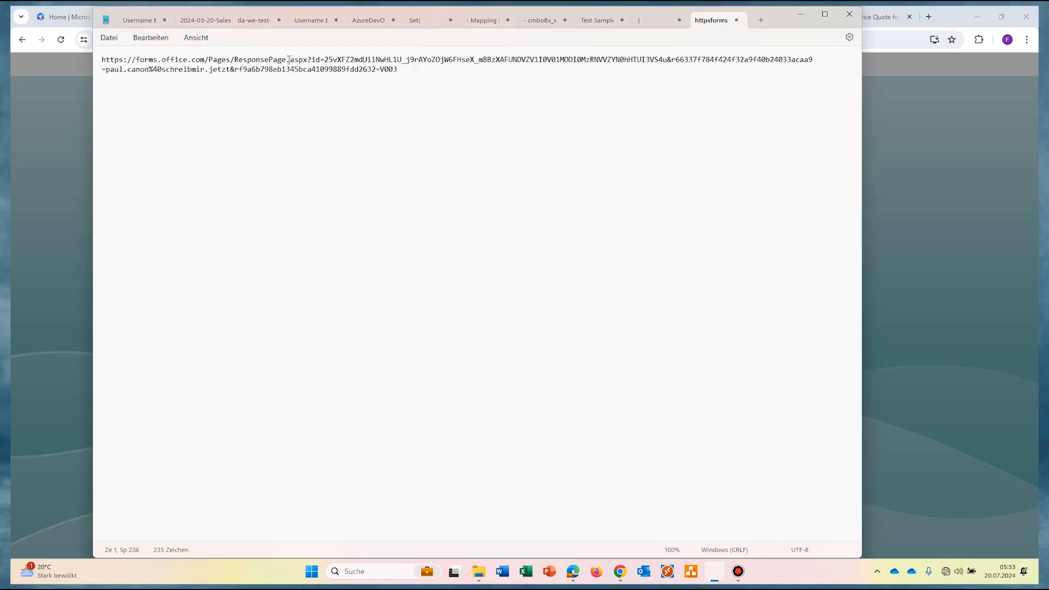
double_click(309, 59)
key("Right")
key("Return")
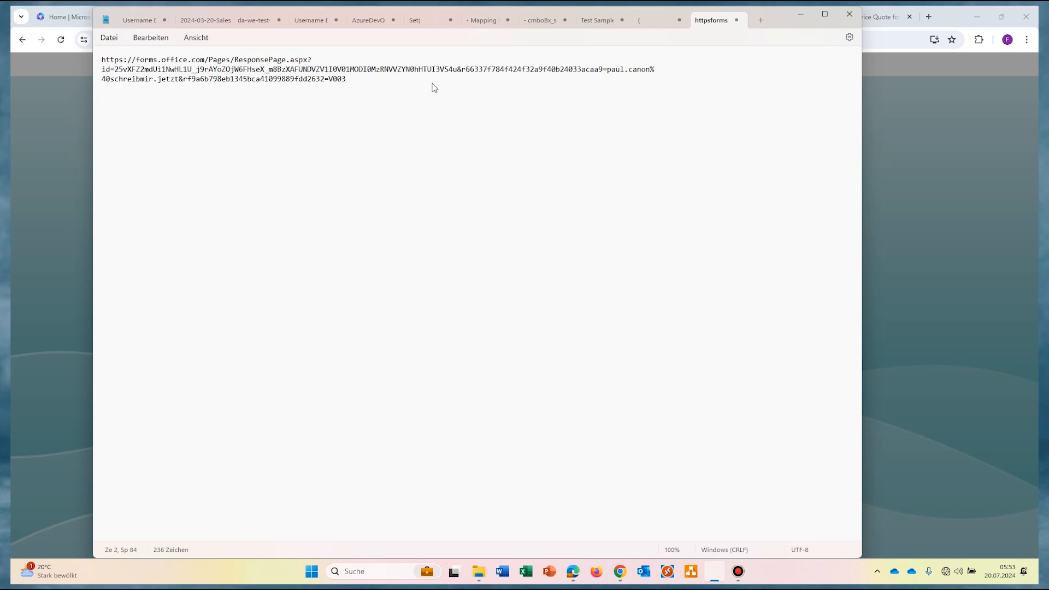
key("Return")
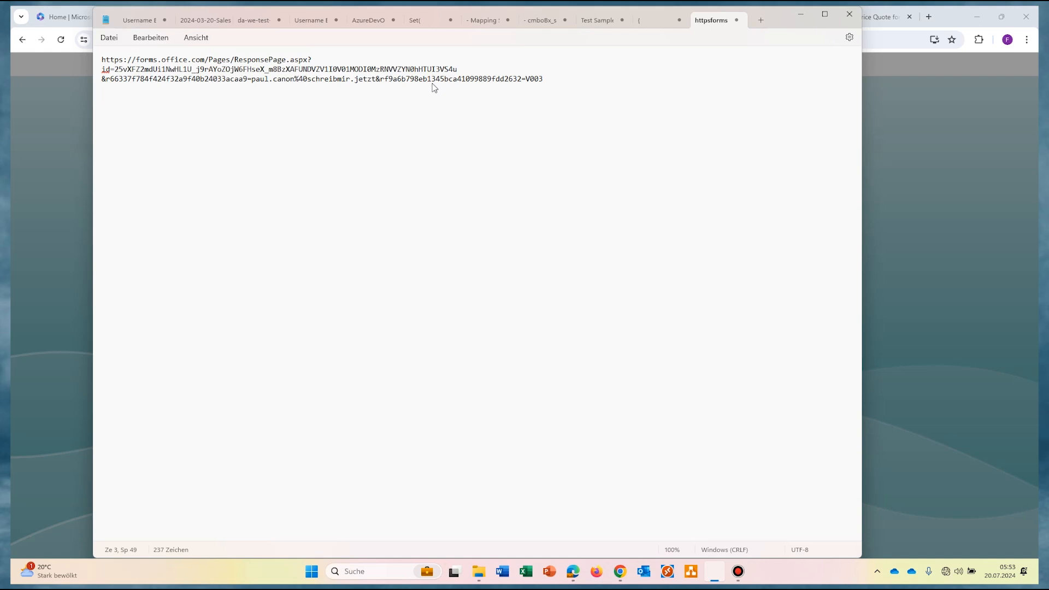
key("Right")
key("Right")
key("Return")
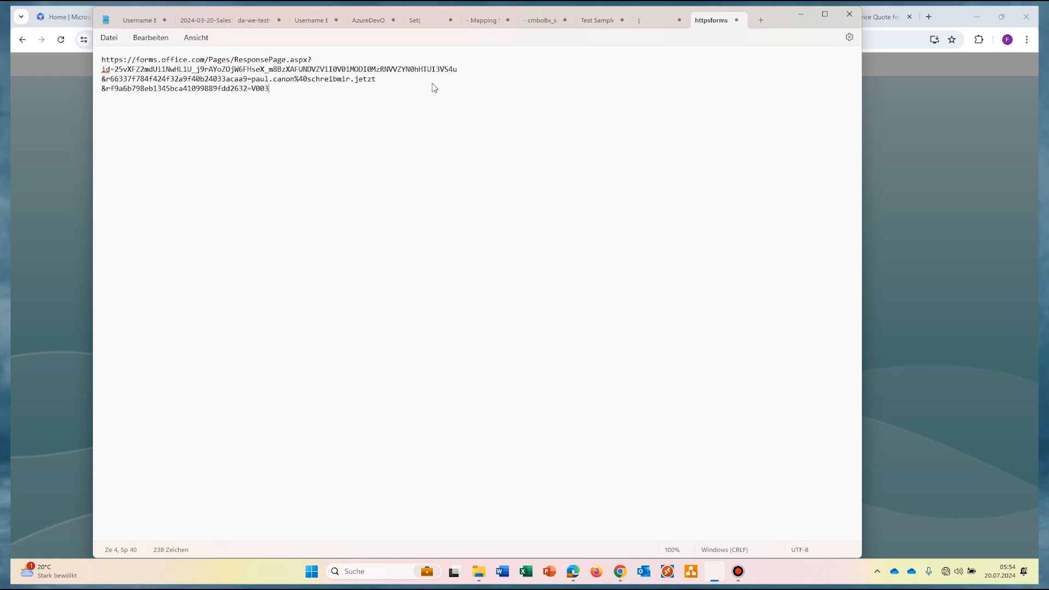
Step: Test the pre-filled link in a new browser tab, confirming the answers are filled, then close it
left_click(917, 20)
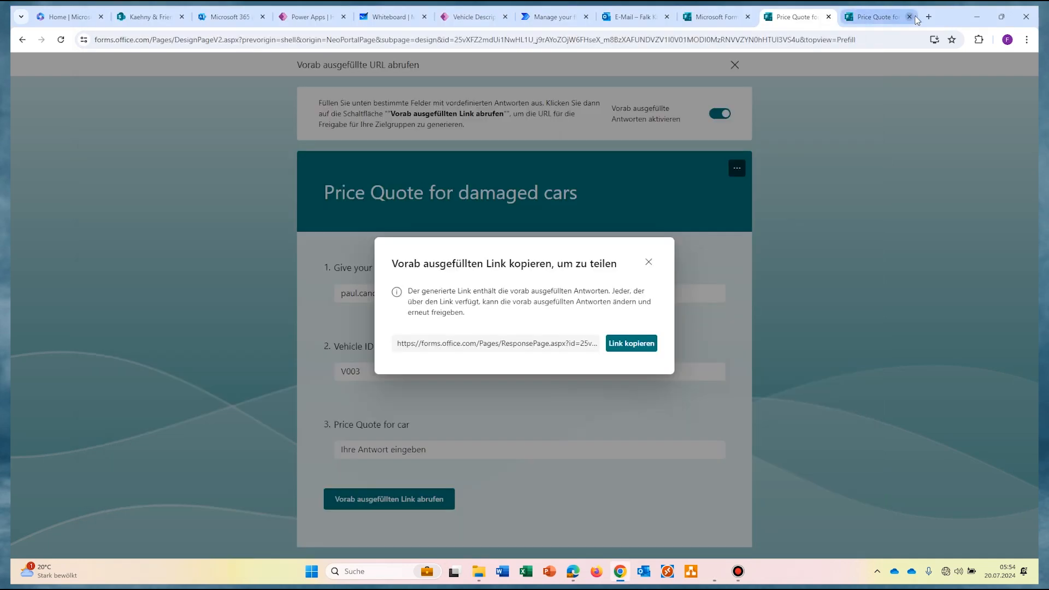
key("ctrl+t")
key("ctrl+v")
key("Return")
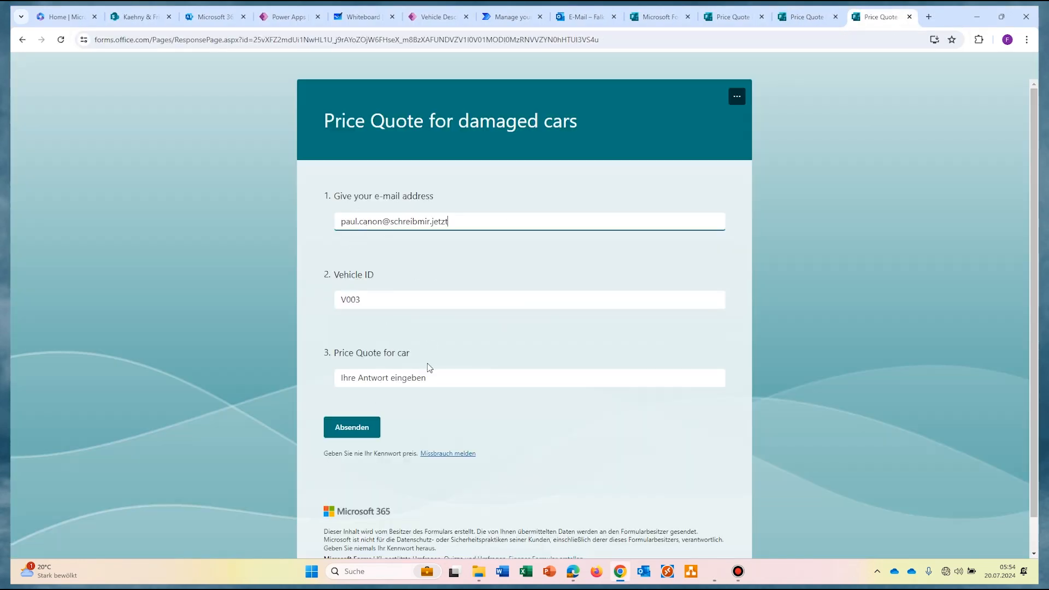
key("ctrl+w")
left_click(538, 17)
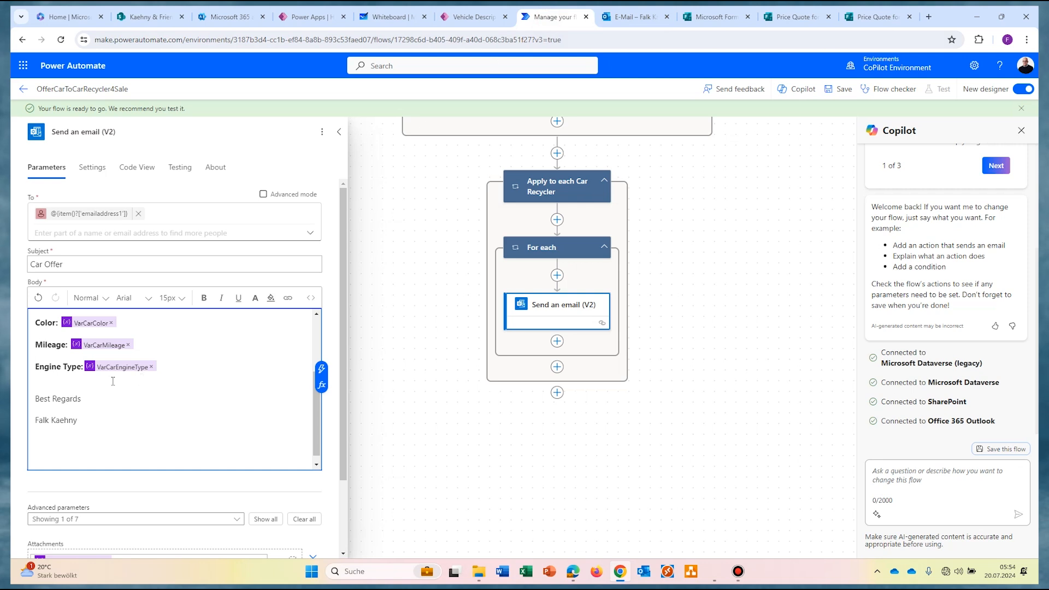
Step: Place a 'Give your price quote here:' line above the pasted pre-filled form link in the Body
key("Return")
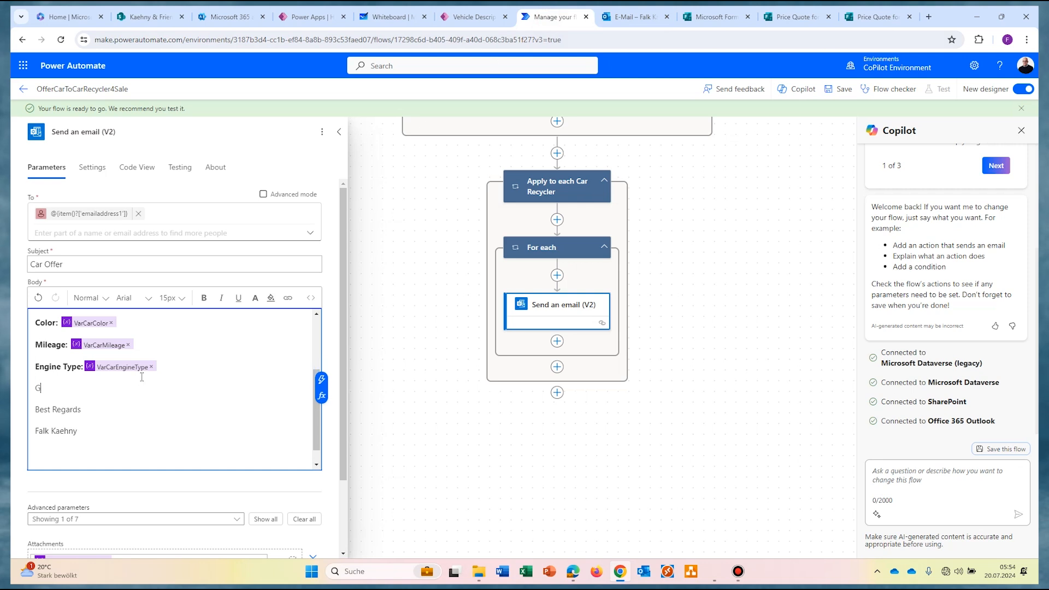
type("Give your price quote here:")
key("Return")
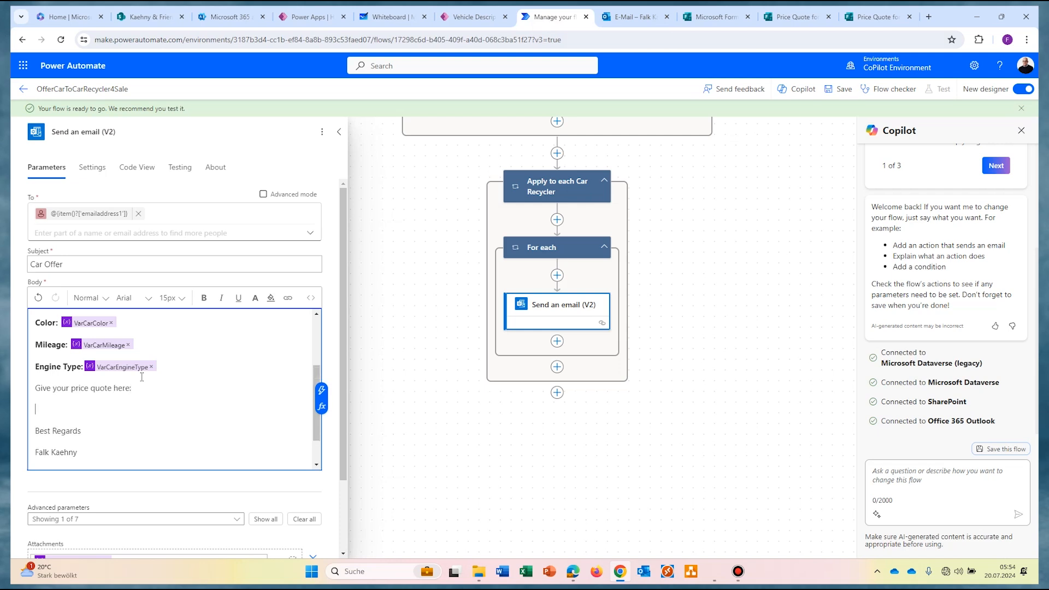
left_click(142, 377)
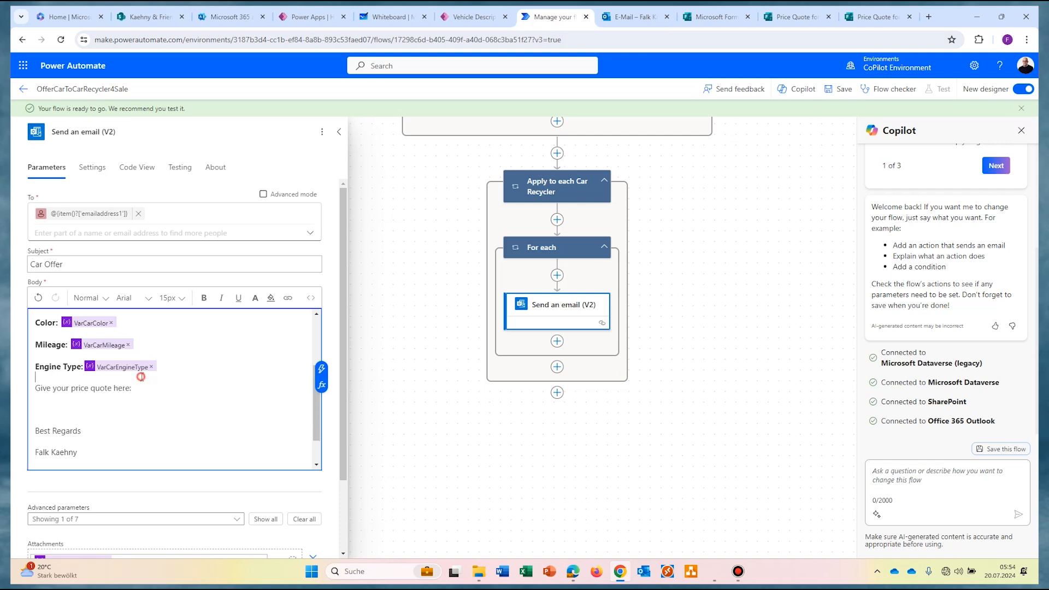
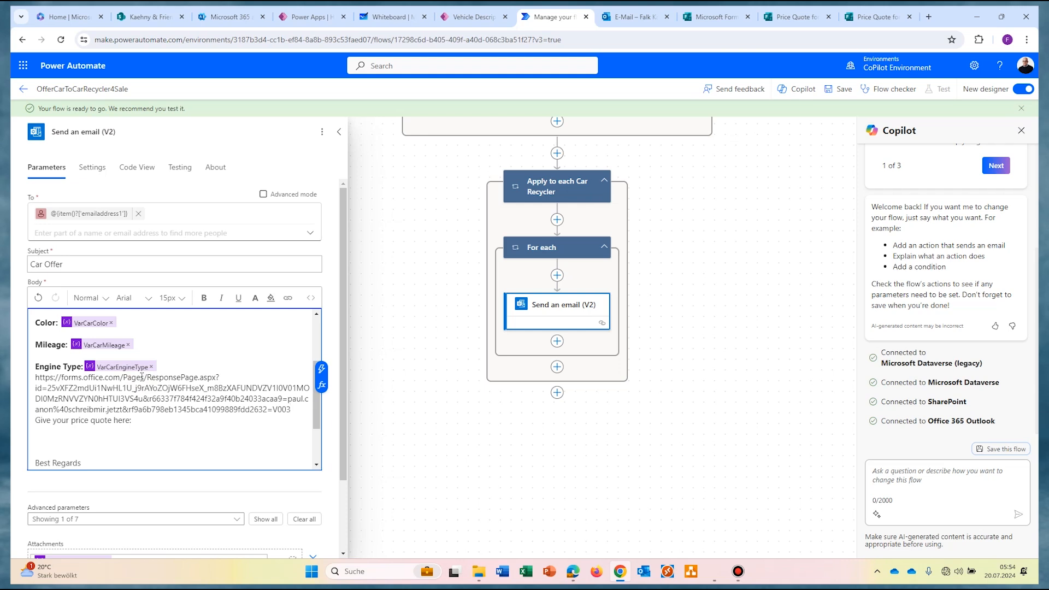
left_click(171, 362)
key("Return")
left_click_drag(143, 433, 33, 435)
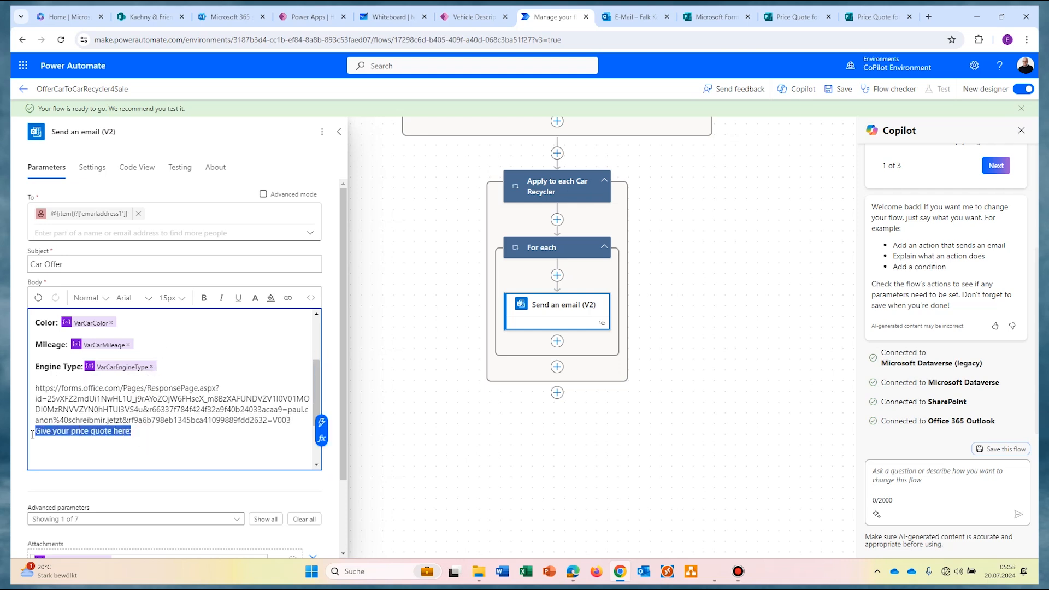
key("ctrl+x")
left_click(73, 377)
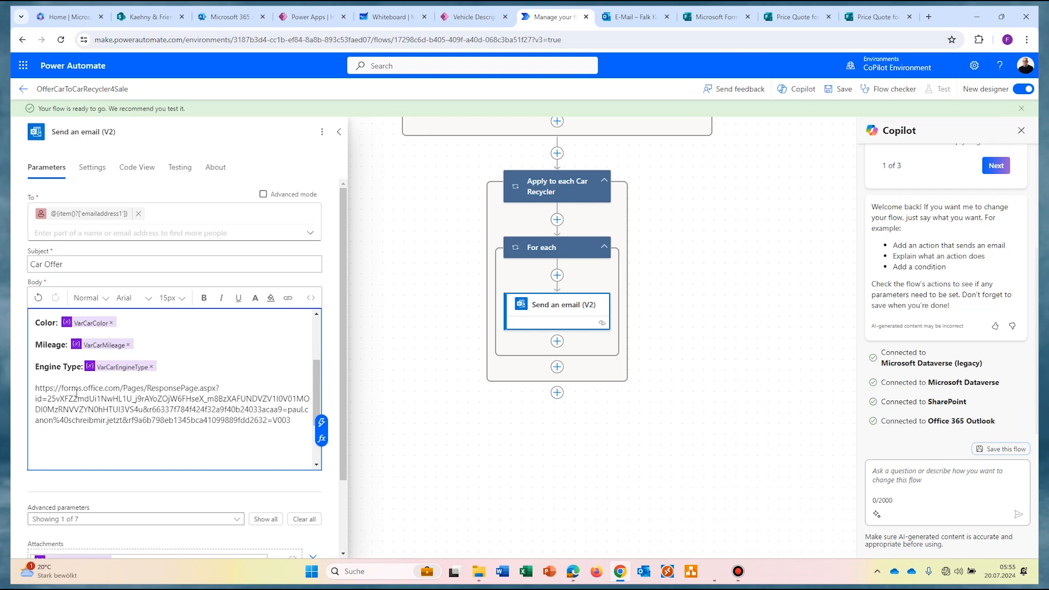
key("ctrl+v")
Step: Make the prompt line bold and delete V003 from the end of the link
left_click_drag(139, 389, 33, 389)
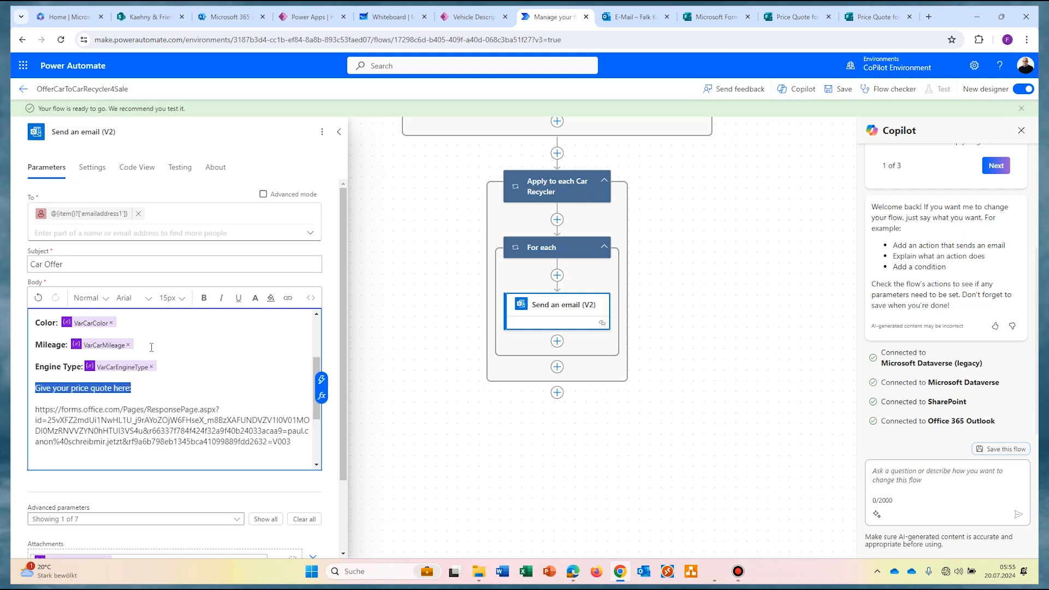
left_click(205, 297)
left_click(207, 386)
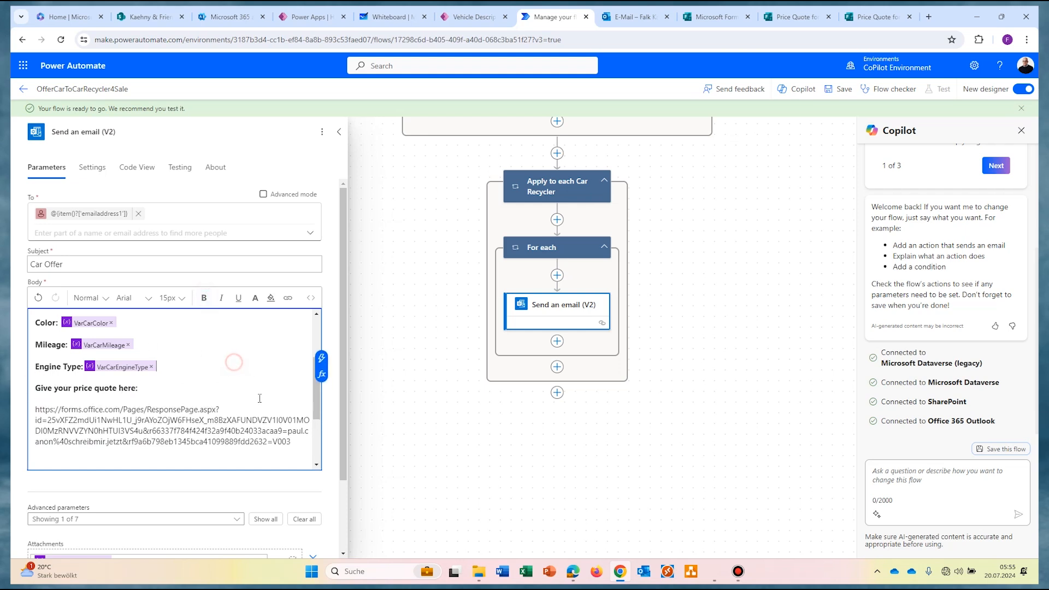
left_click_drag(273, 443, 292, 443)
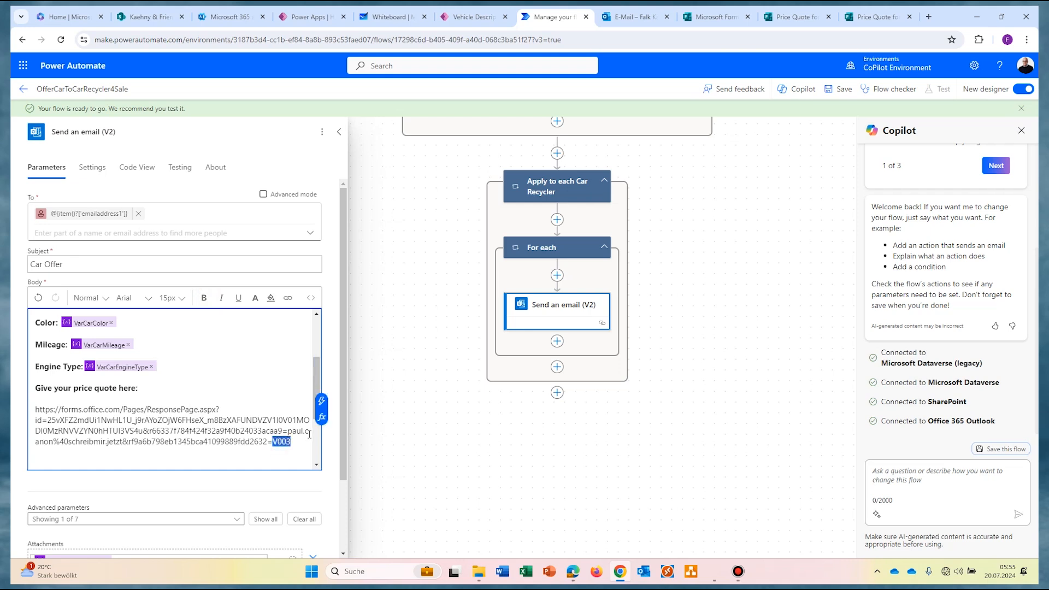
key("BackSpace")
Step: Insert the VehicleID dynamic value from Get items at the end of the form link
left_click(322, 401)
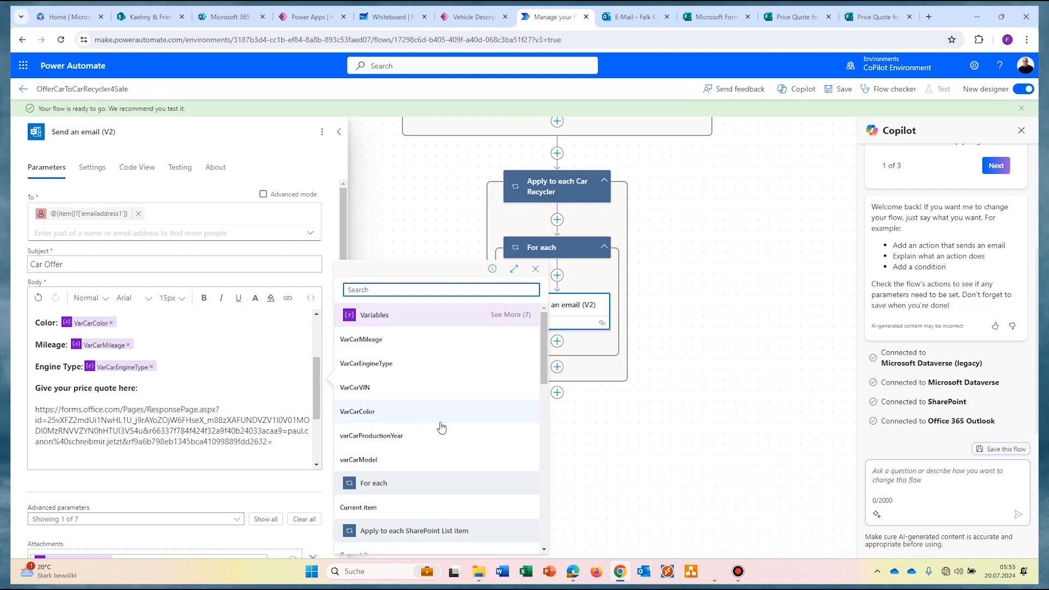
scroll(441, 427, "down", 10)
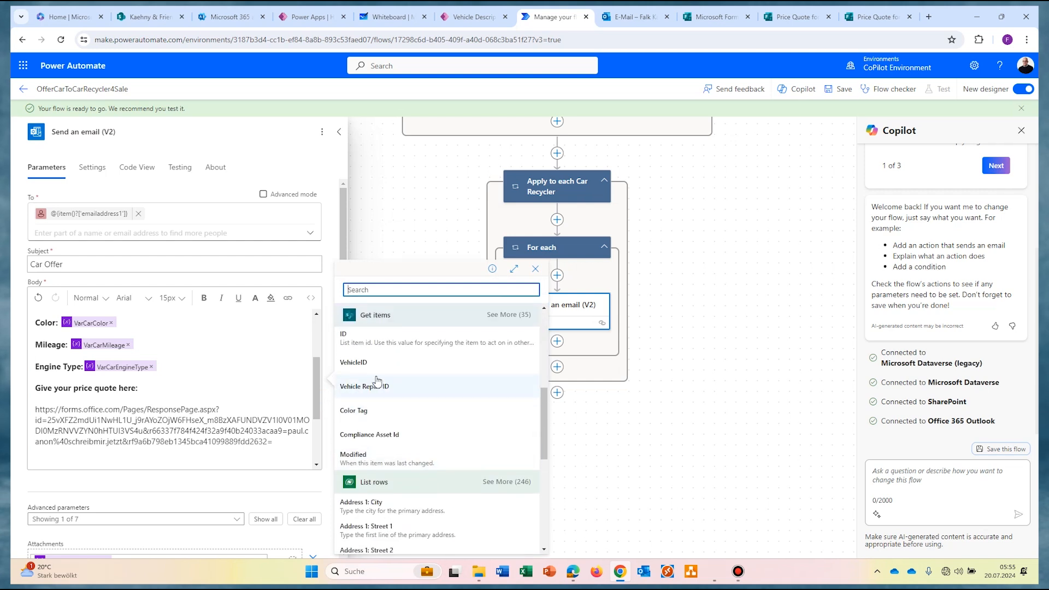
scroll(377, 381, "up", 1)
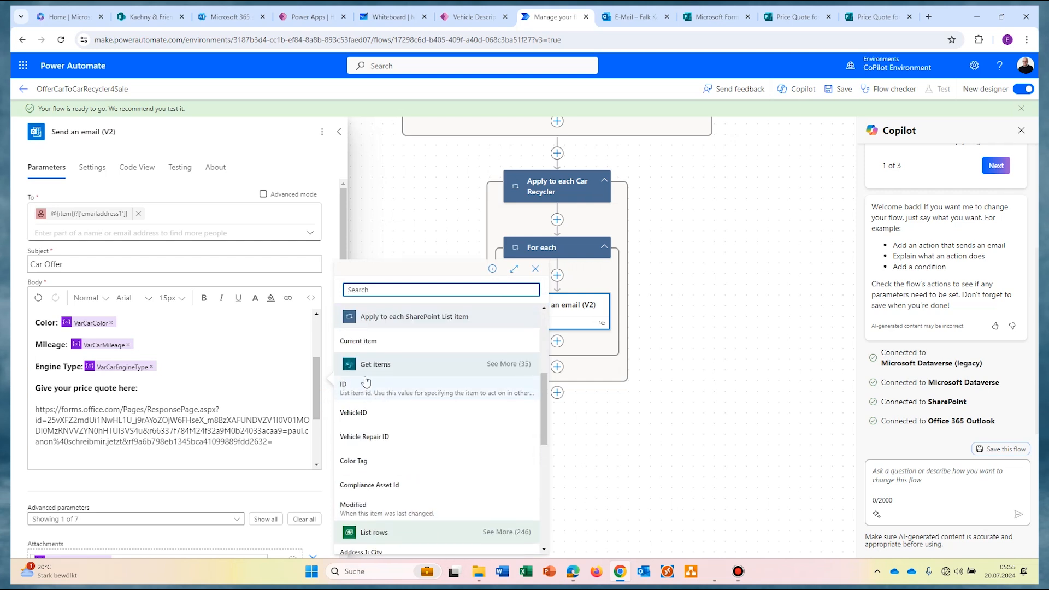
left_click(357, 419)
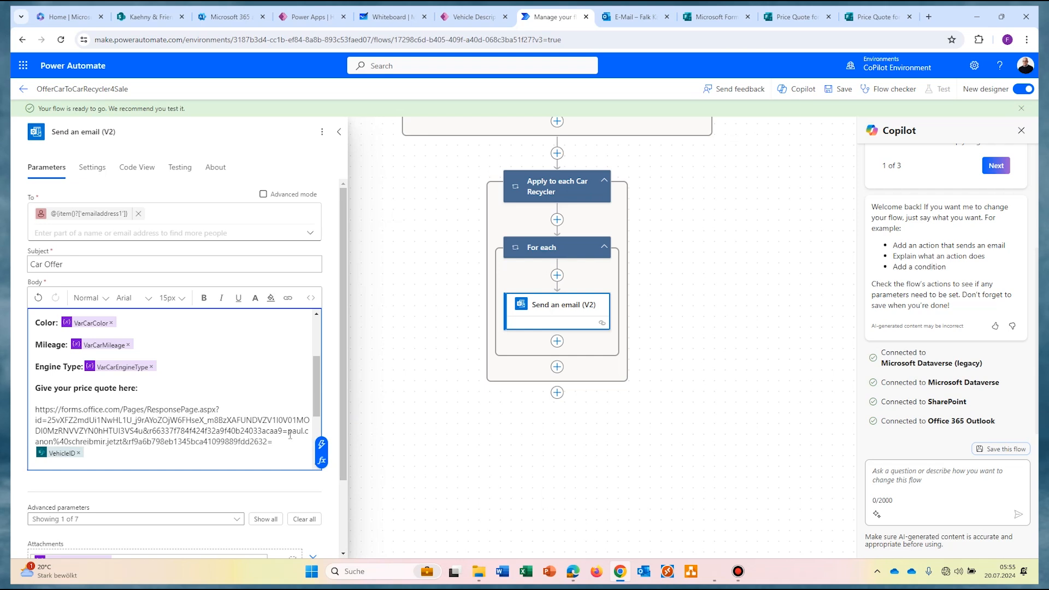
Step: Select the e-mail part of the link and expand all List rows fields in dynamic content
left_click_drag(288, 431, 122, 441)
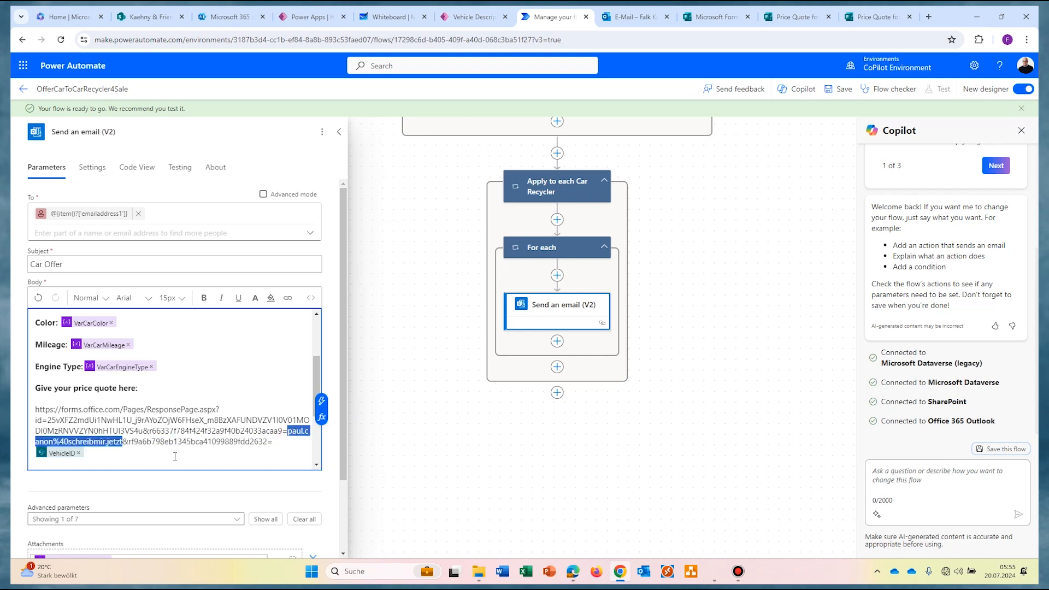
left_click(322, 403)
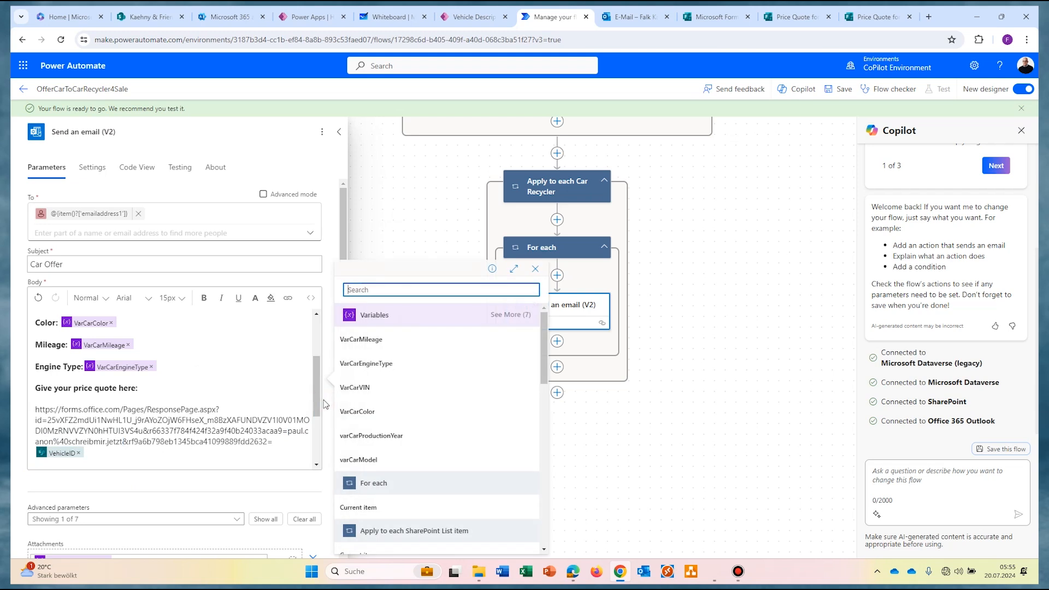
scroll(435, 429, "down", 6)
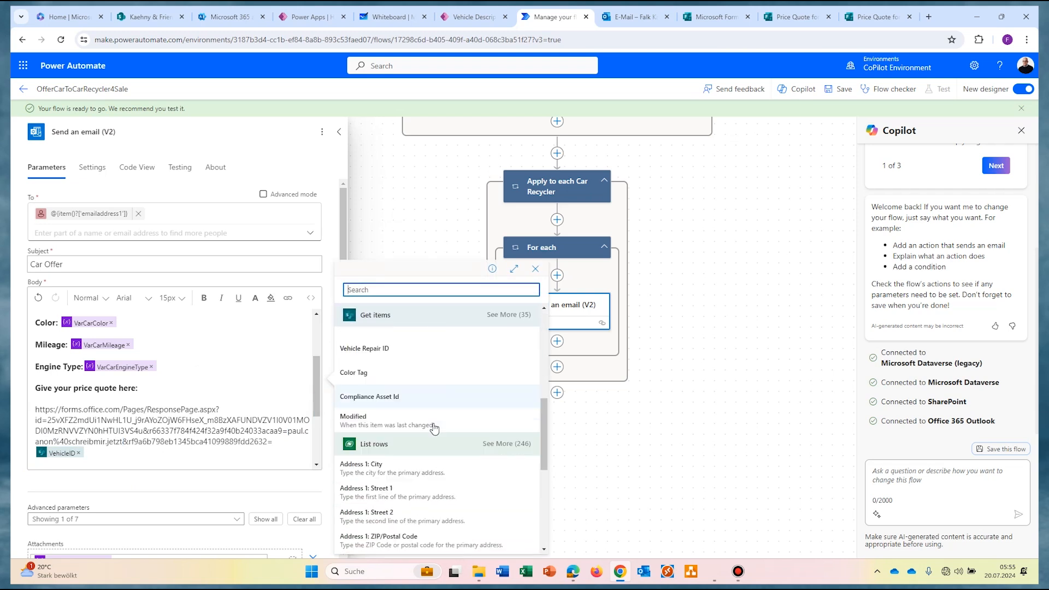
left_click(506, 444)
scroll(383, 448, "down", 5)
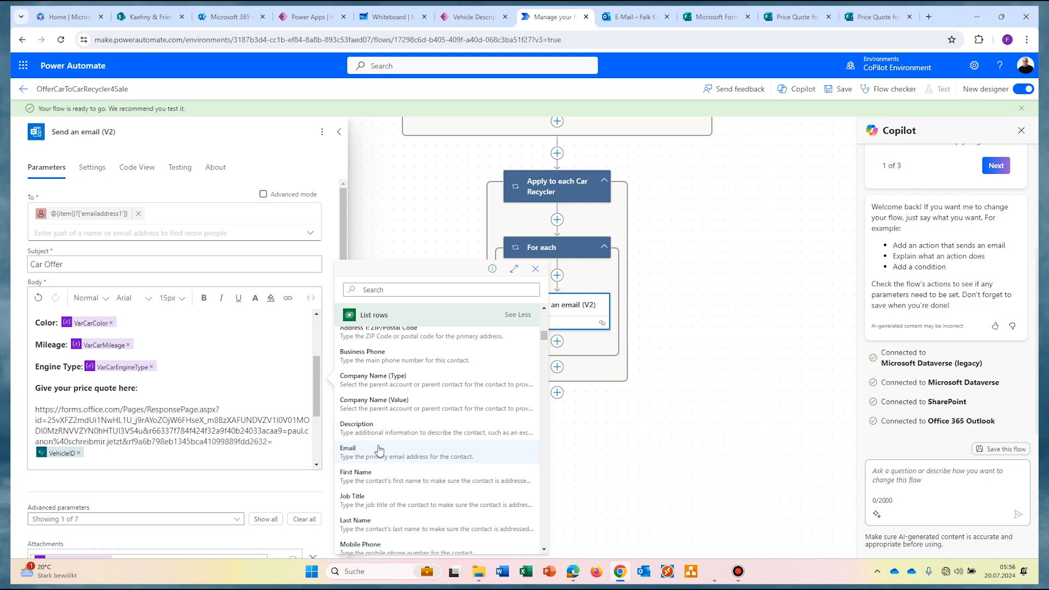
left_click(315, 374)
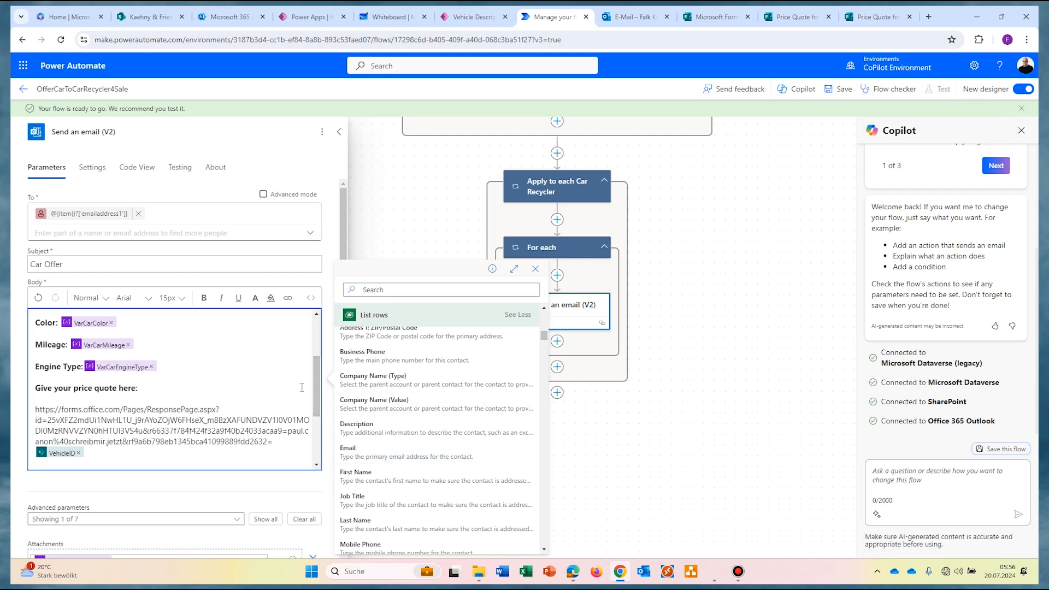
Step: Delete the fixed e-mail value from the link and start a replace() expression in its place
left_click(121, 442)
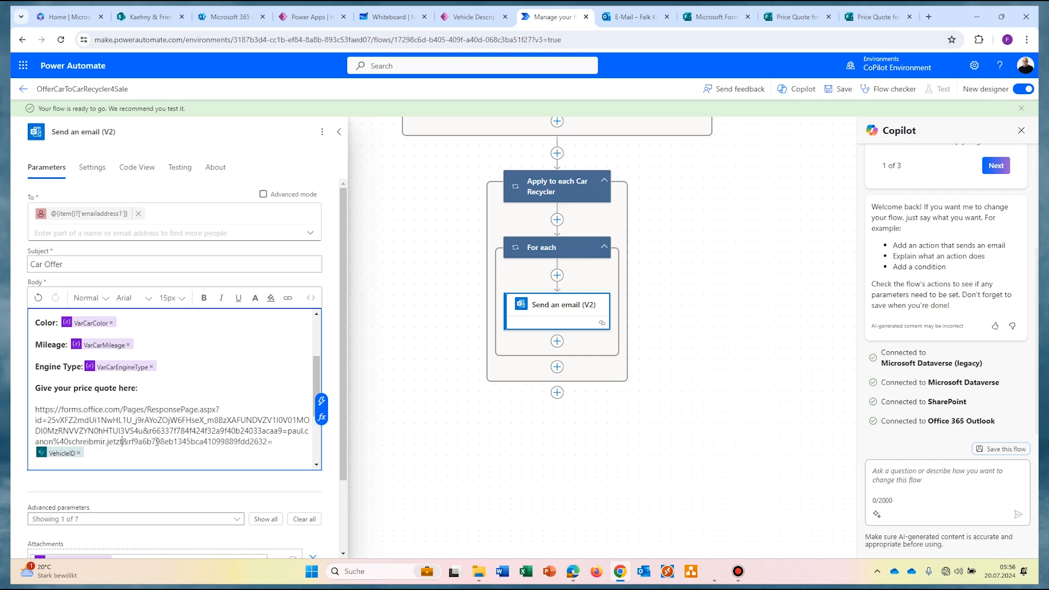
key("BackSpace")
key("BackSpace")
key("BackSpace")
key("BackSpace")
key("BackSpace")
key("BackSpace")
key("BackSpace")
key("BackSpace")
key("BackSpace")
key("BackSpace")
key("BackSpace")
key("BackSpace")
key("BackSpace")
key("BackSpace")
key("BackSpace")
key("BackSpace")
key("BackSpace")
key("BackSpace")
key("BackSpace")
key("BackSpace")
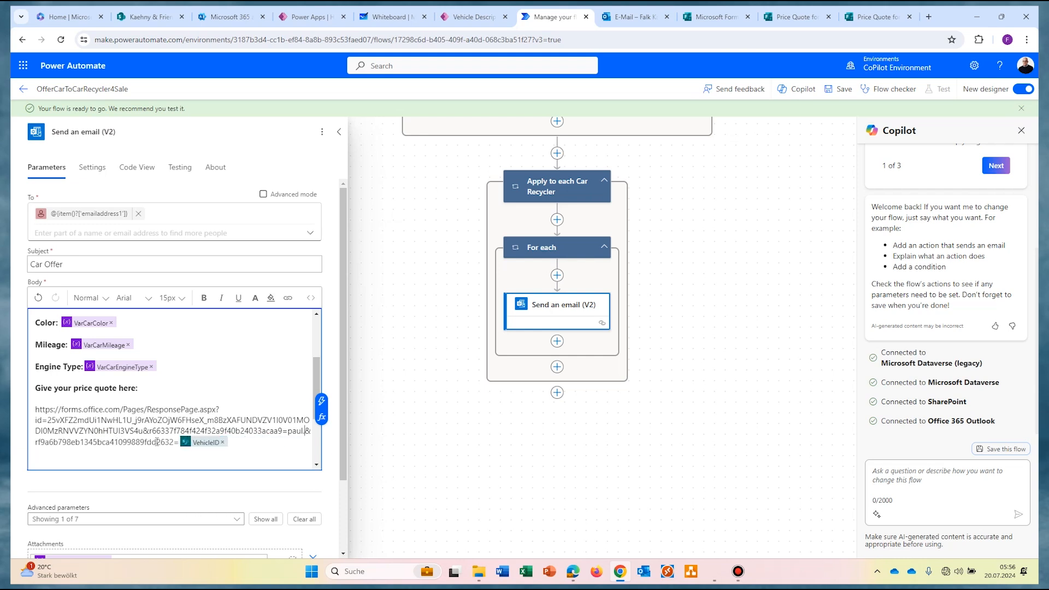
key("BackSpace")
key("BackSpace")
key("BackSpace")
key("BackSpace")
key("BackSpace")
left_click(321, 417)
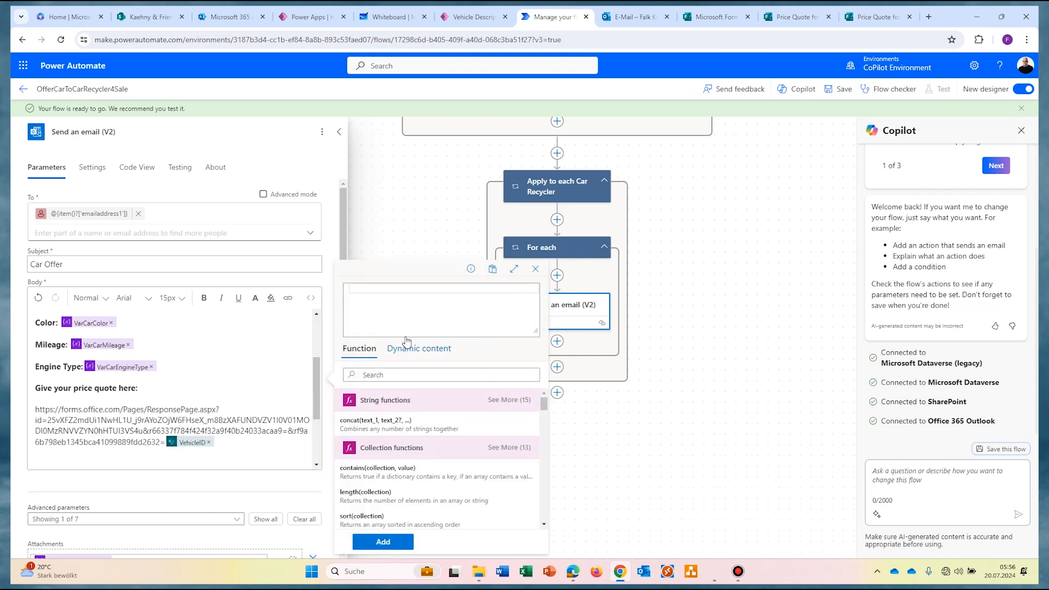
type("replace")
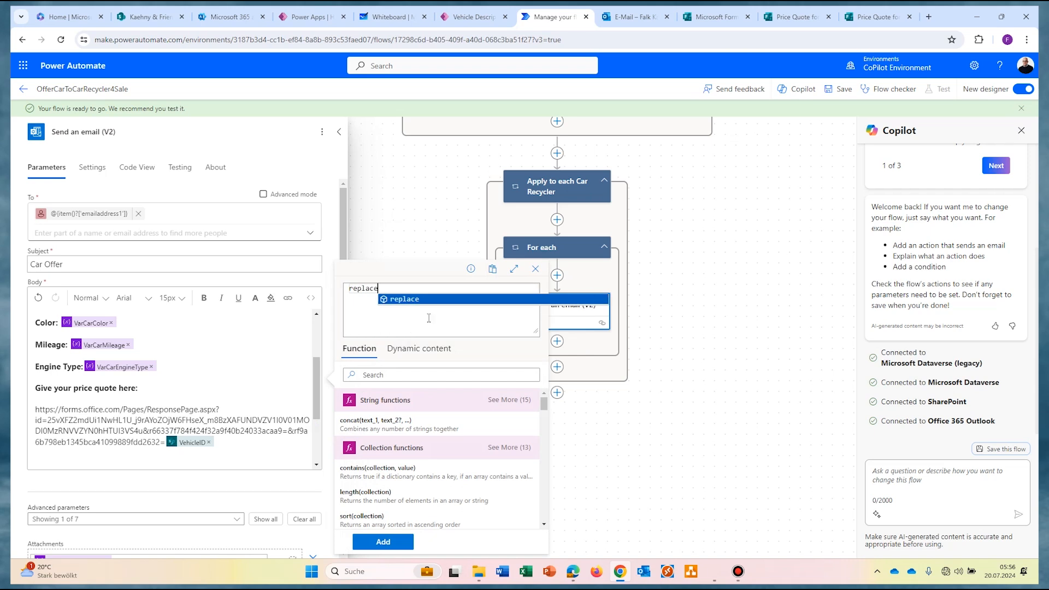
left_click(405, 301)
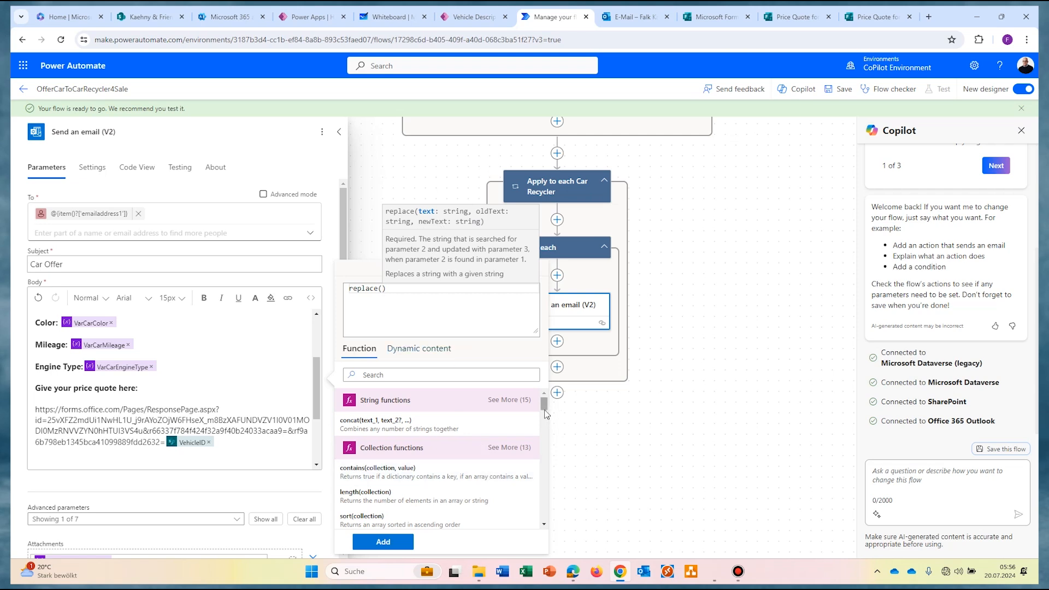
Step: Complete the expression as replace(Email,'@','%40') and add it to the link
left_click(432, 352)
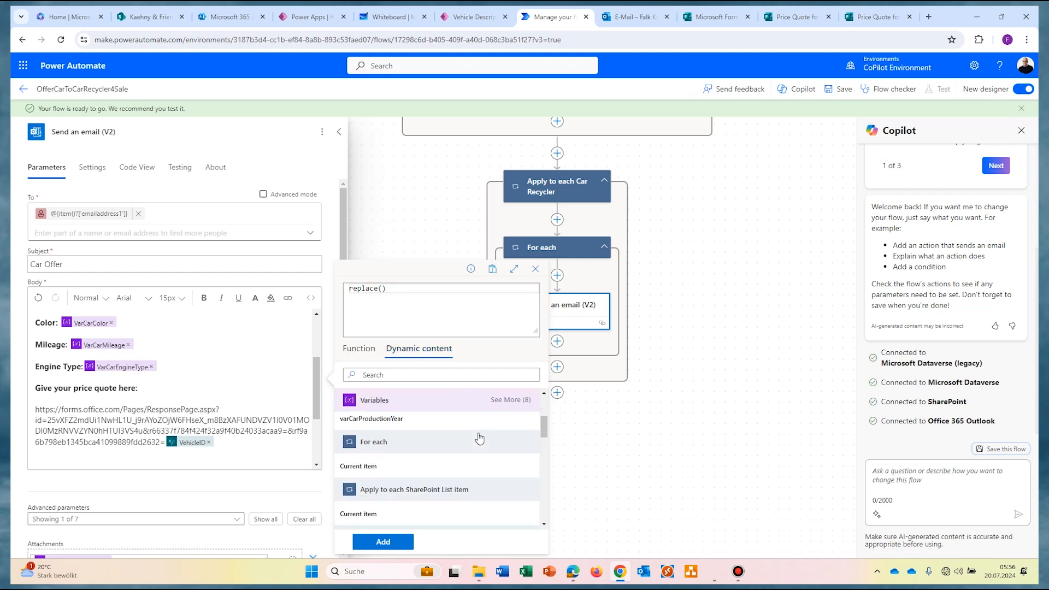
scroll(479, 438, "down", 10)
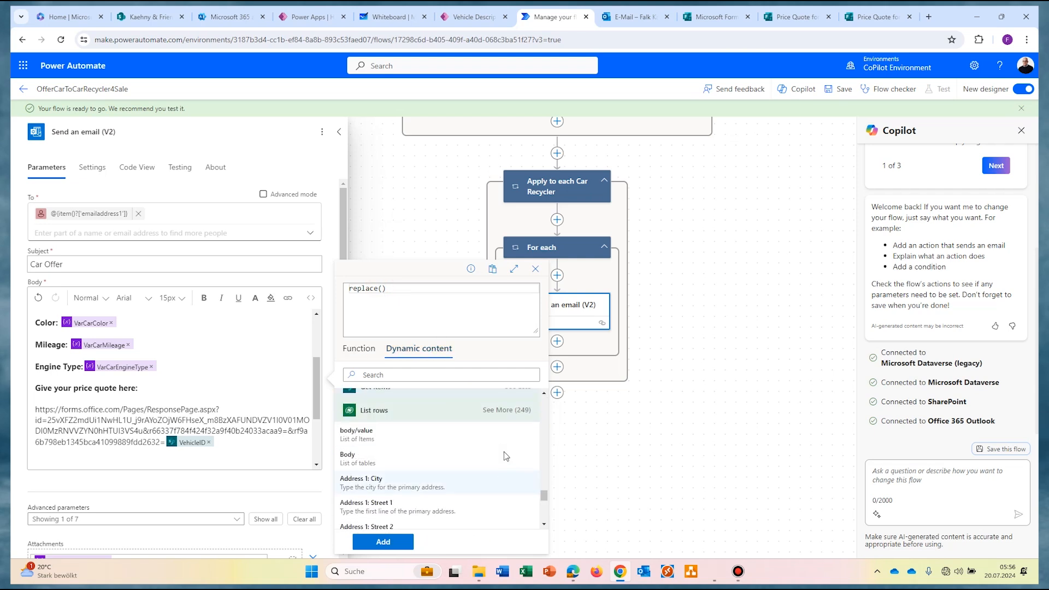
scroll(506, 456, "down", 5)
left_click(437, 471)
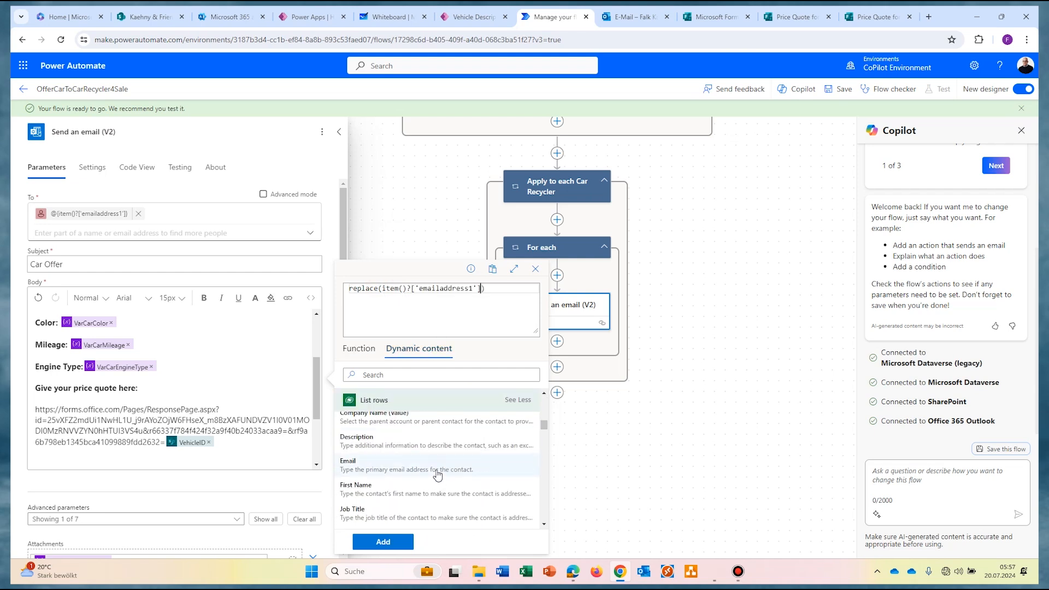
type(",'")
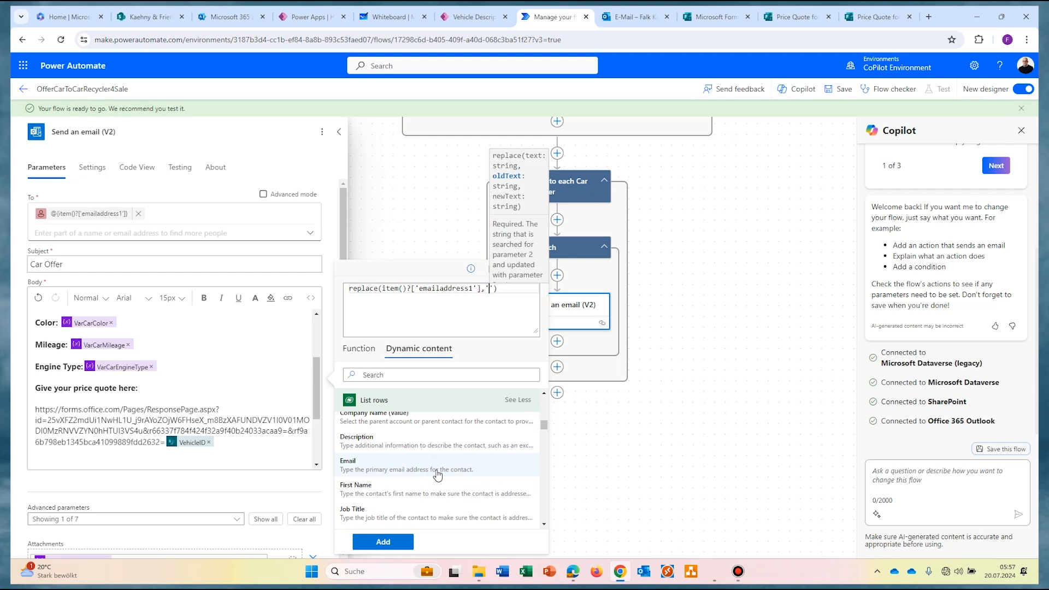
type("@")
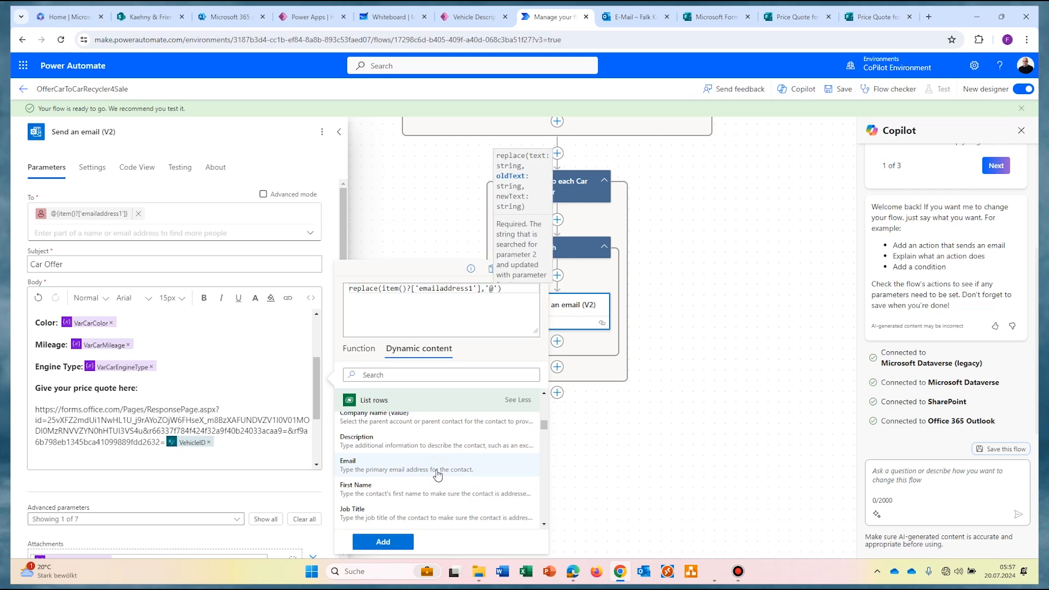
type("'")
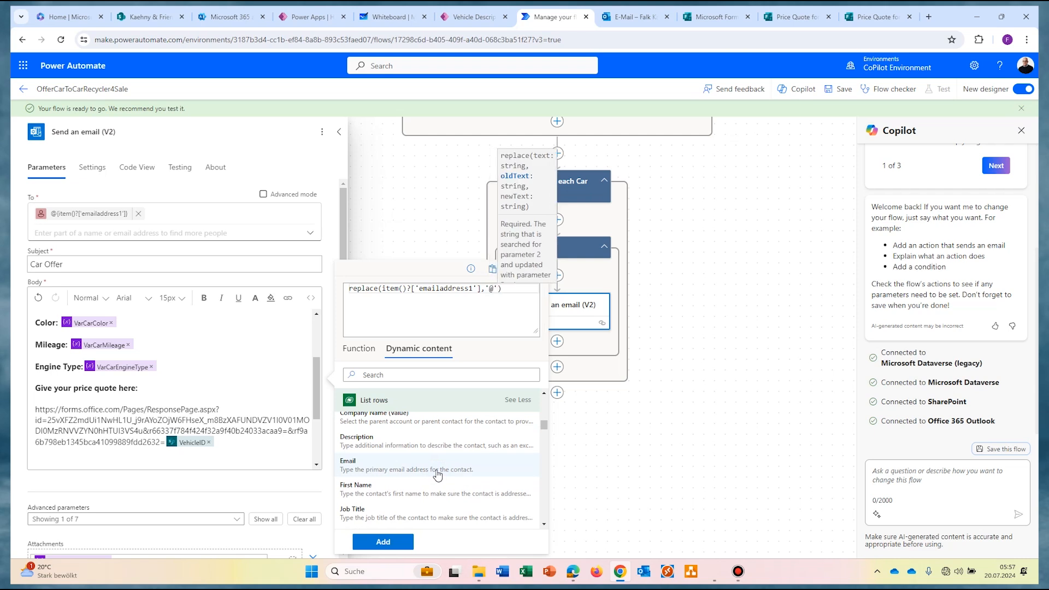
type(",")
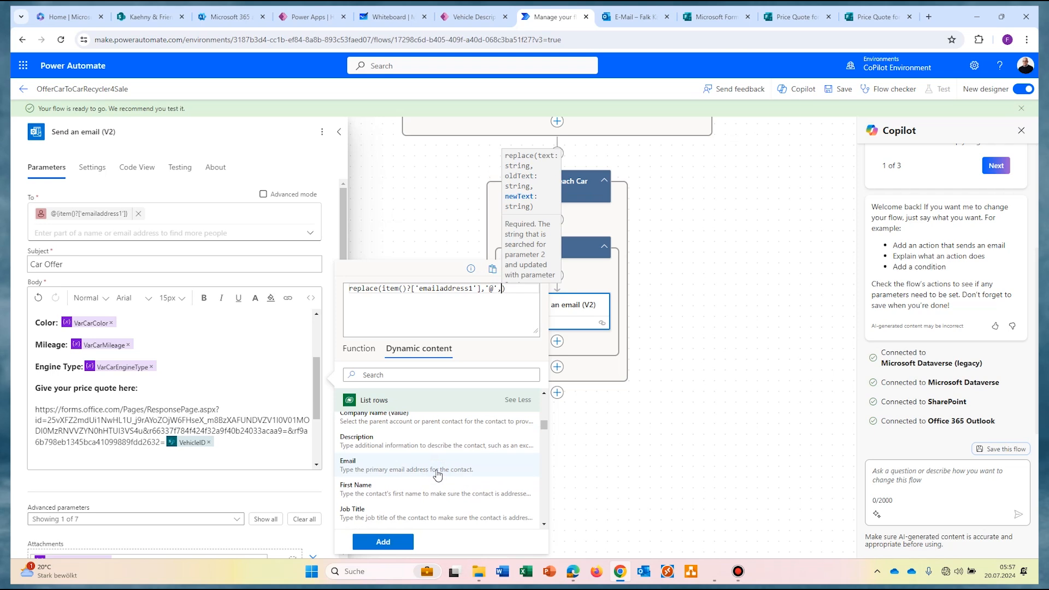
type("'%40'")
left_click(384, 542)
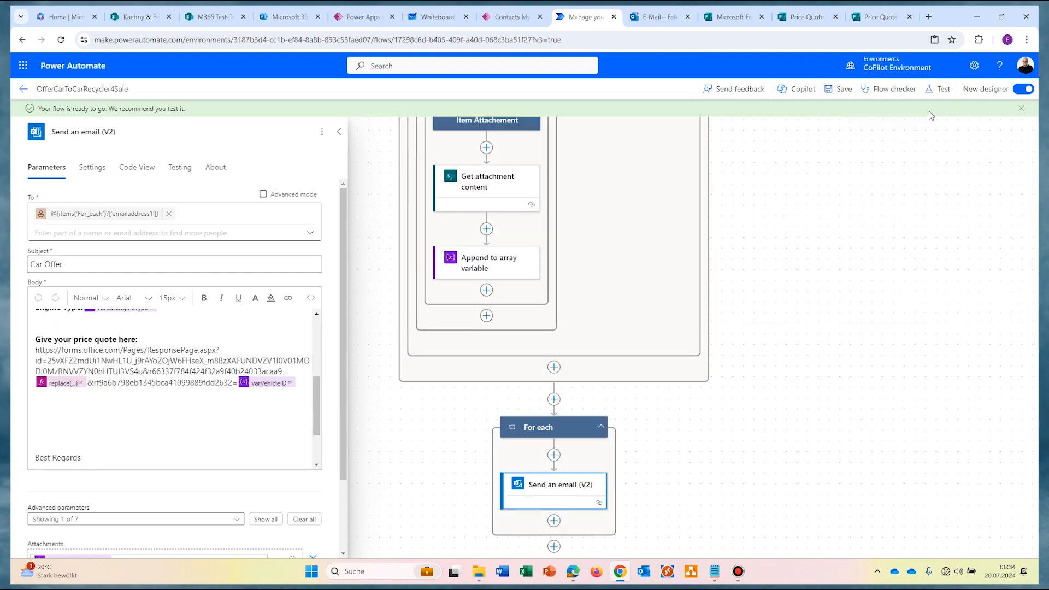
Step: Rerun the flow automatically, replaying the last run as the recently used trigger
left_click(938, 93)
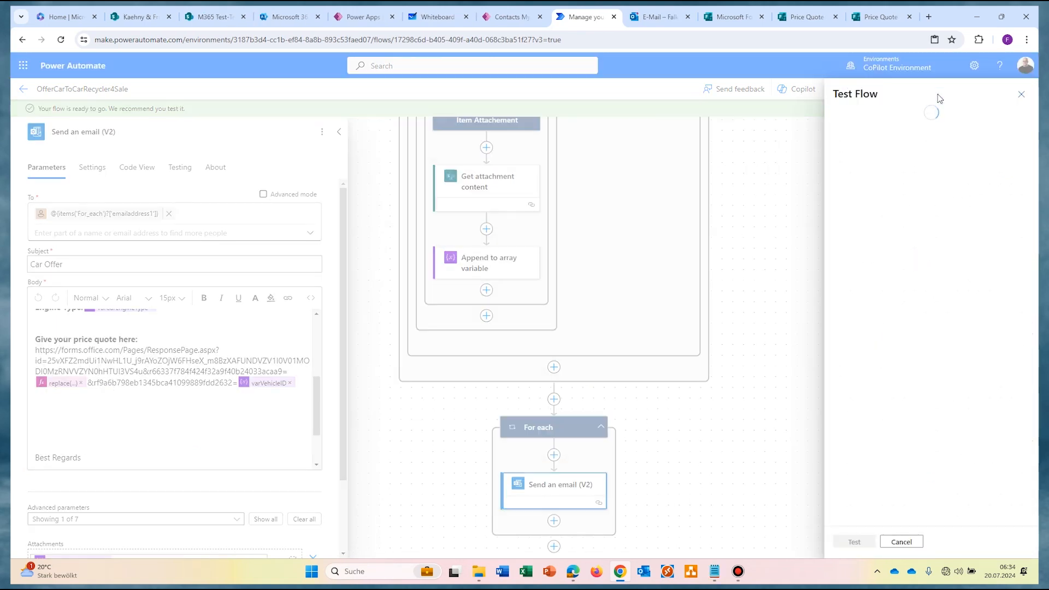
left_click(840, 146)
left_click(860, 164)
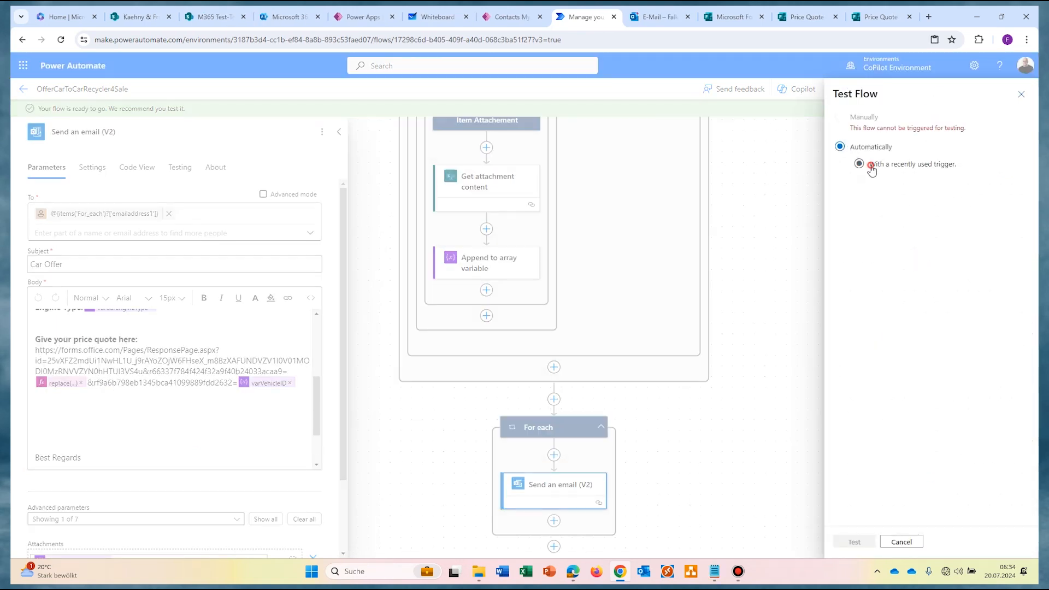
left_click(874, 185)
key("Return")
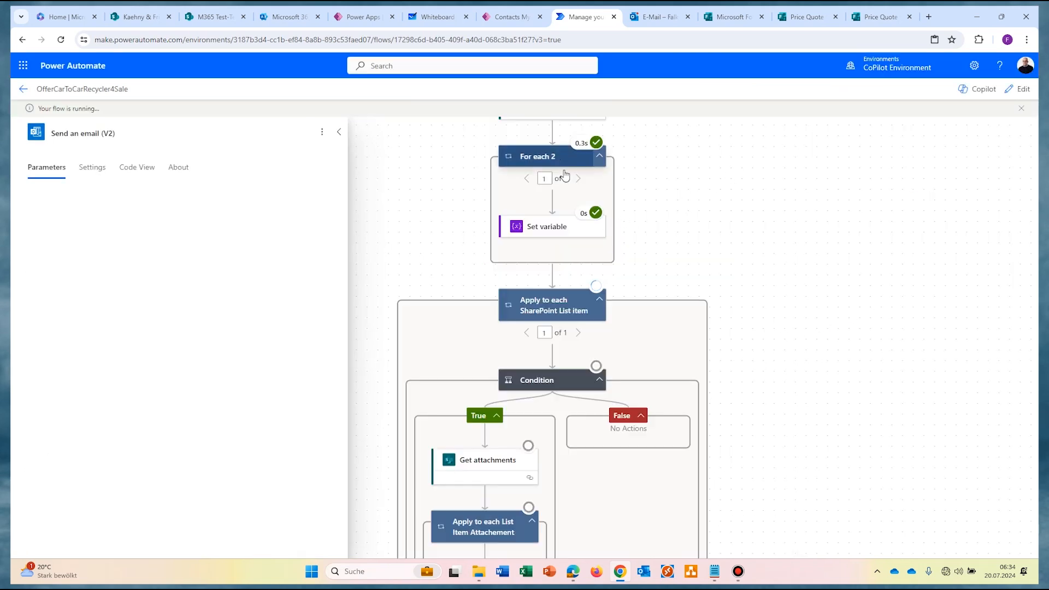
Step: Scroll through the run details to confirm the List rows, variable and email steps succeeded
left_click_drag(772, 180, 785, 379)
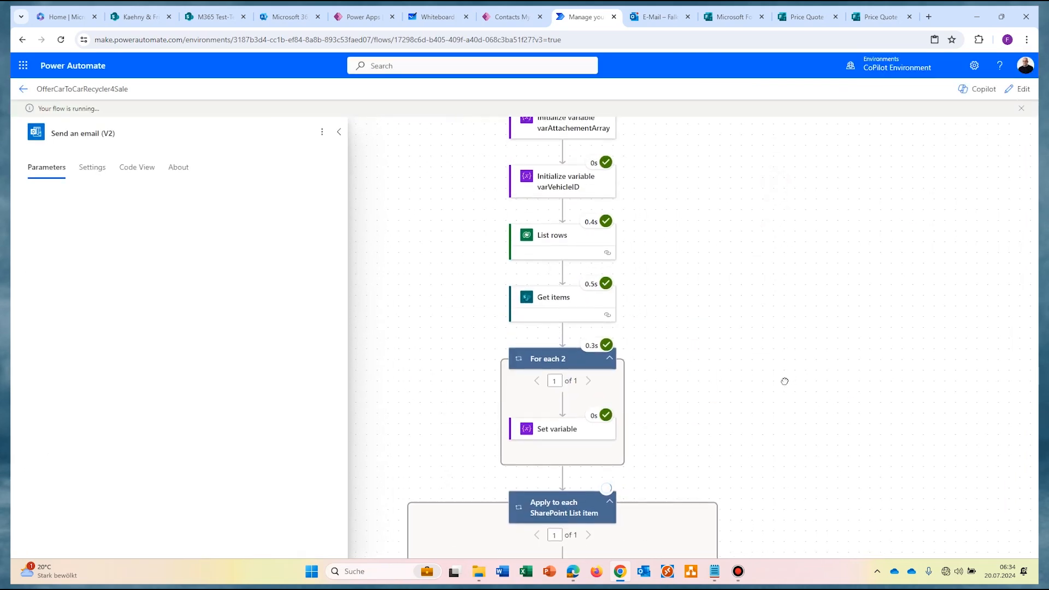
scroll(784, 379, "down", 3)
scroll(850, 326, "down", 3)
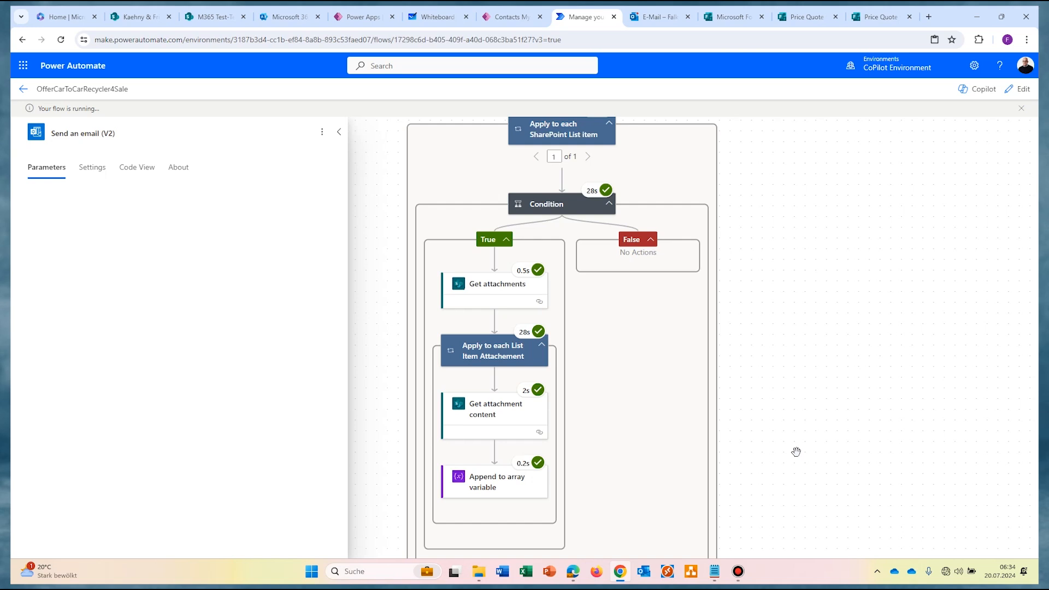
scroll(795, 328, "down", 6)
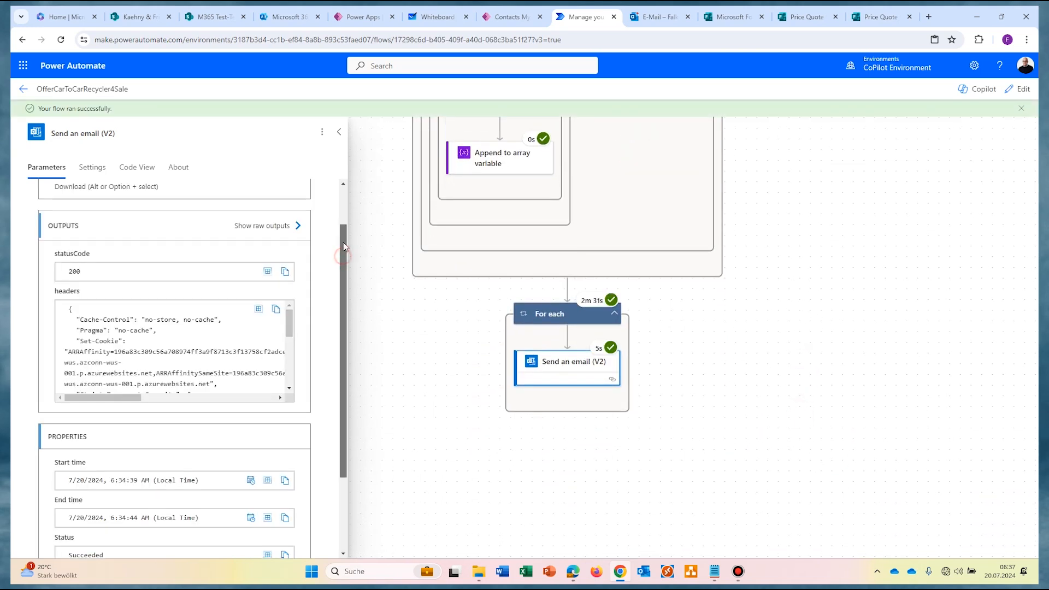
scroll(349, 257, "down", 3)
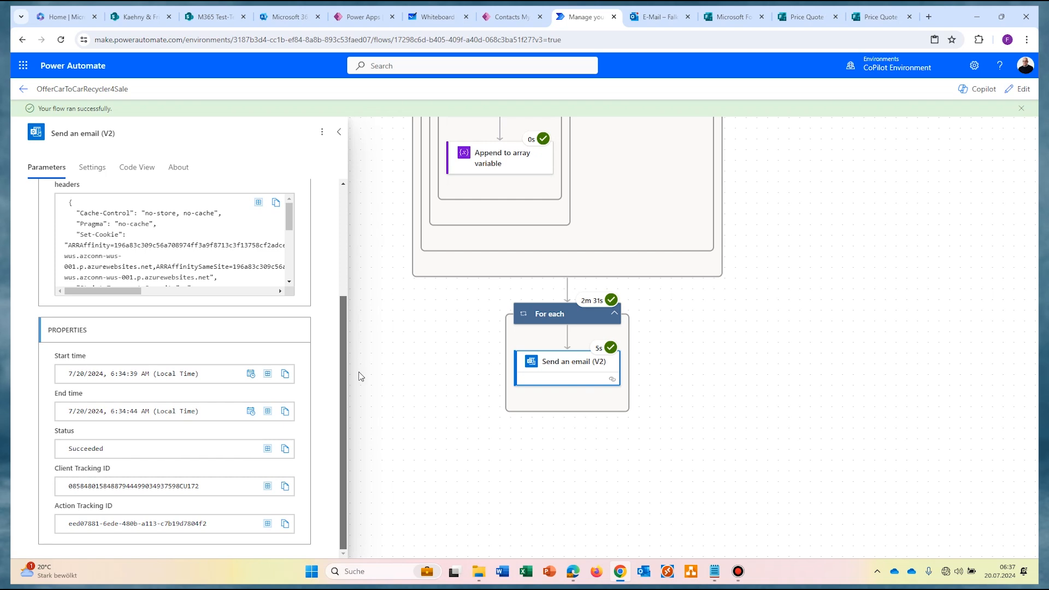
left_click(661, 16)
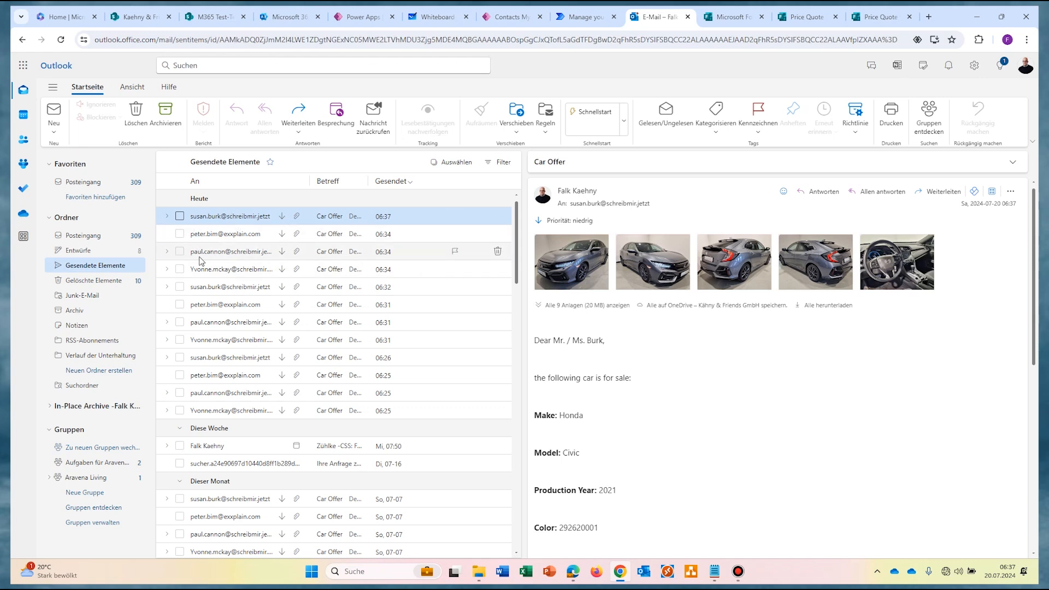
Step: Open the Car Offer email sent to another recipient and copy its price-quote link
left_click(214, 254)
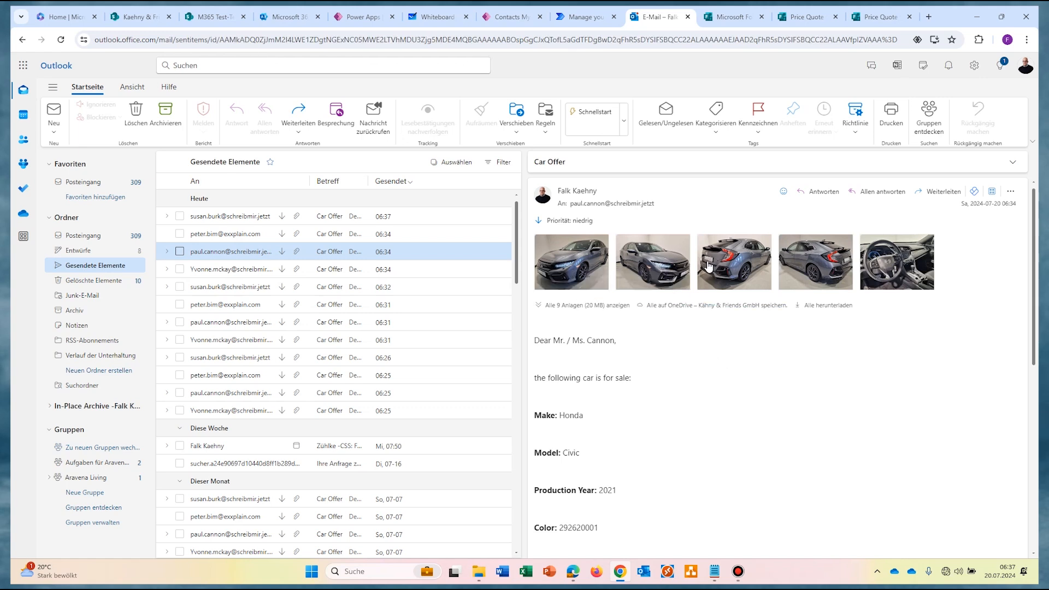
scroll(806, 383, "down", 5)
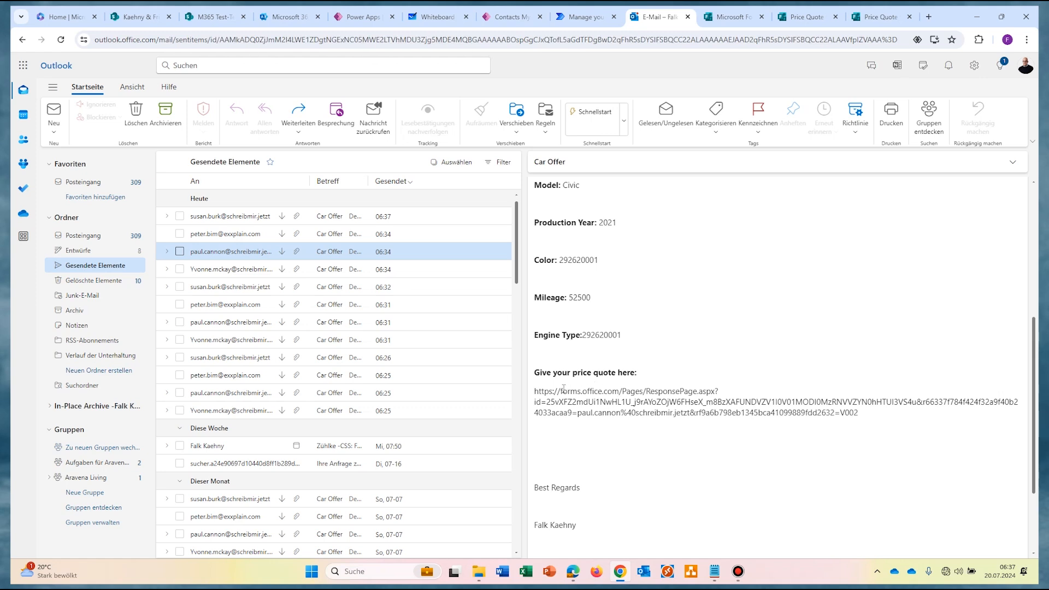
left_click_drag(859, 413, 533, 392)
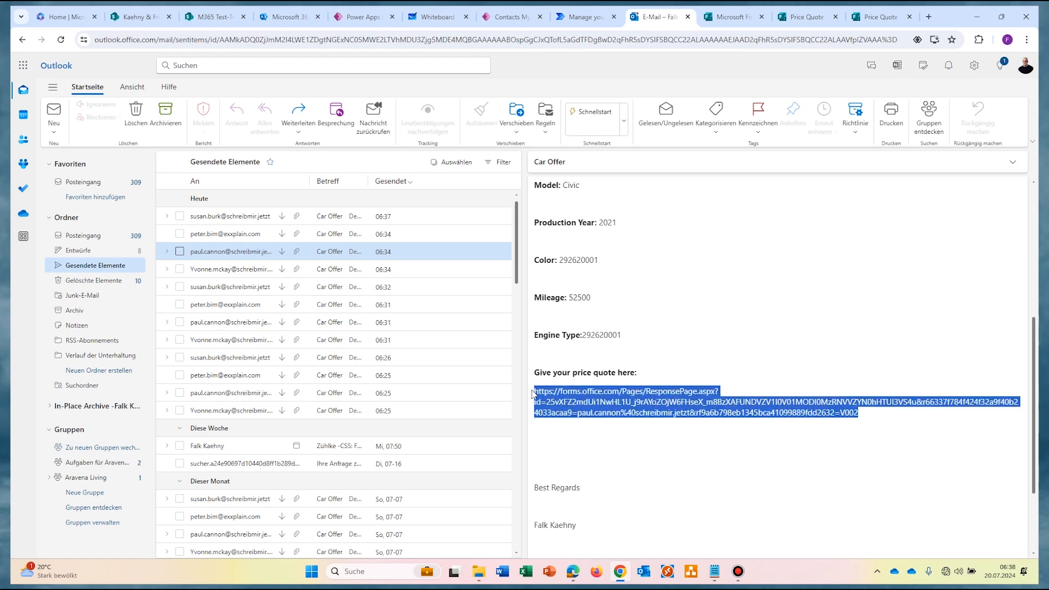
right_click(582, 393)
Step: Open the copied link and confirm the quote form has the recipient's e-mail and V002 prefilled
left_click(621, 405)
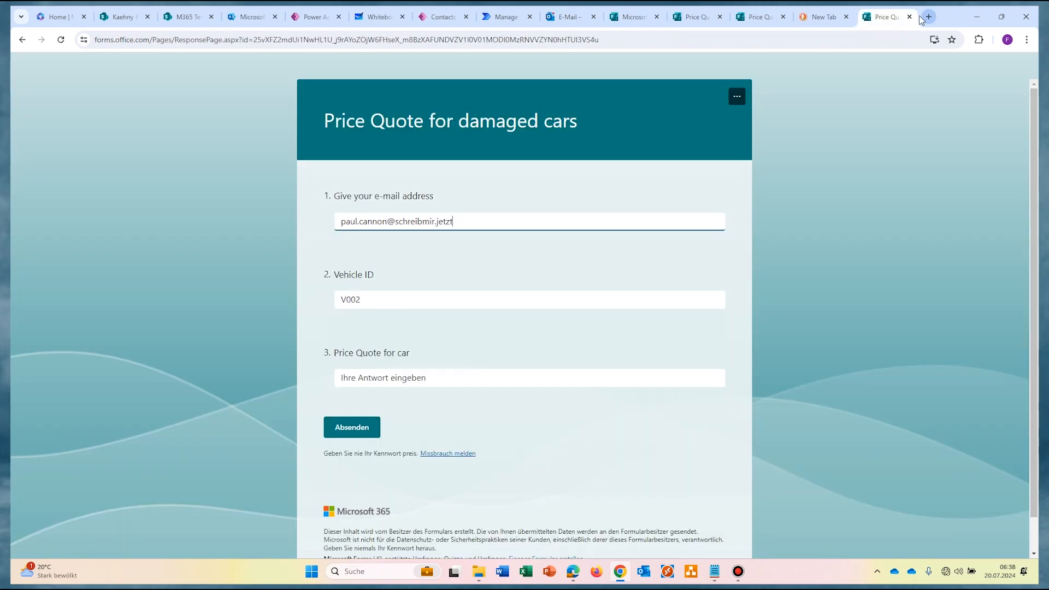
left_click(368, 301)
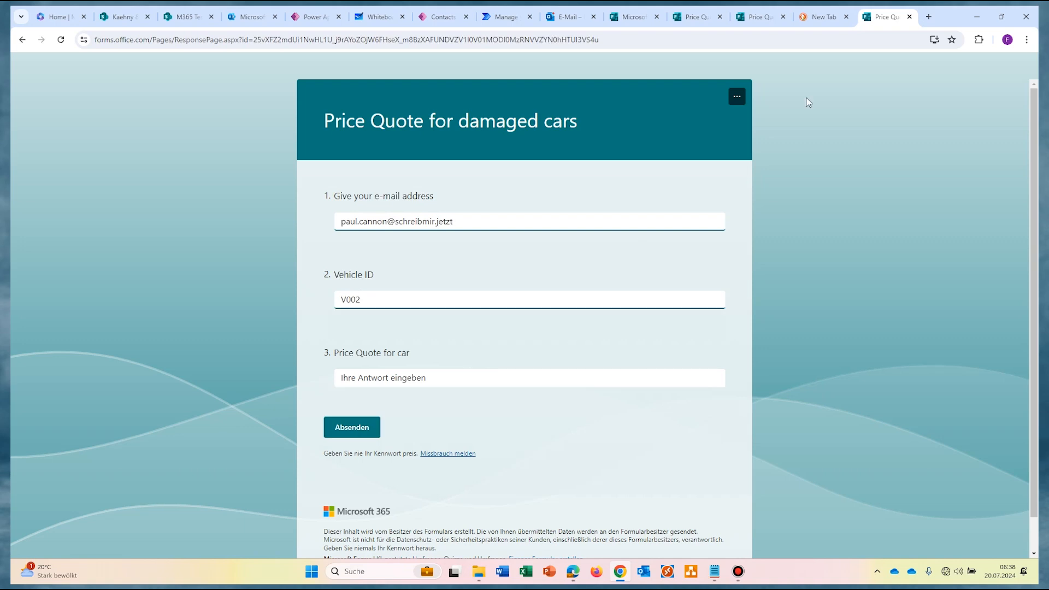
left_click(565, 16)
Step: Repeat the prefill check with another contact's Car Offer email link, then return to Outlook
left_click(233, 241)
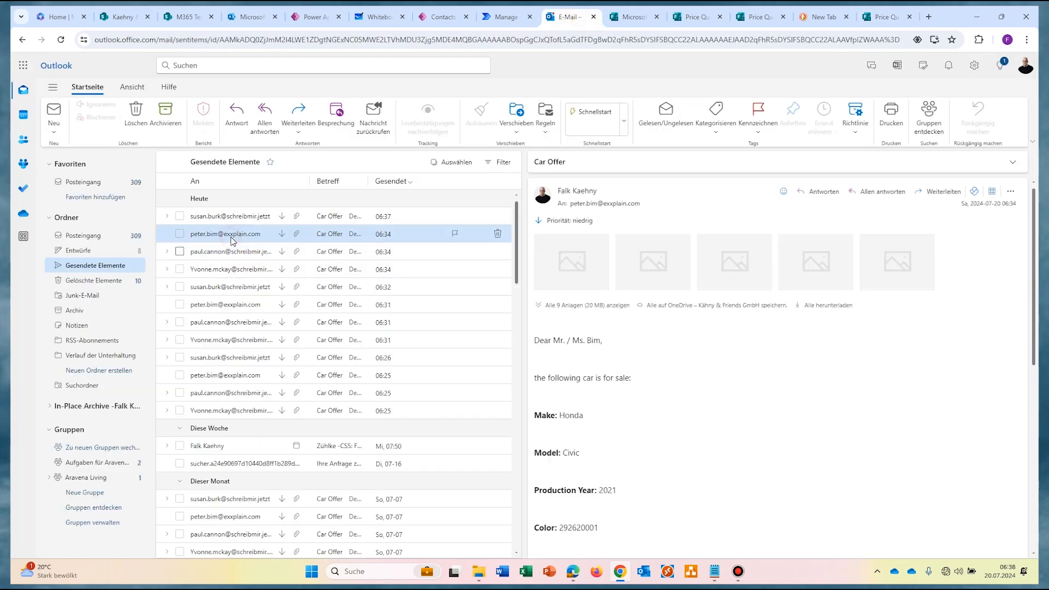
key("ctrl+9")
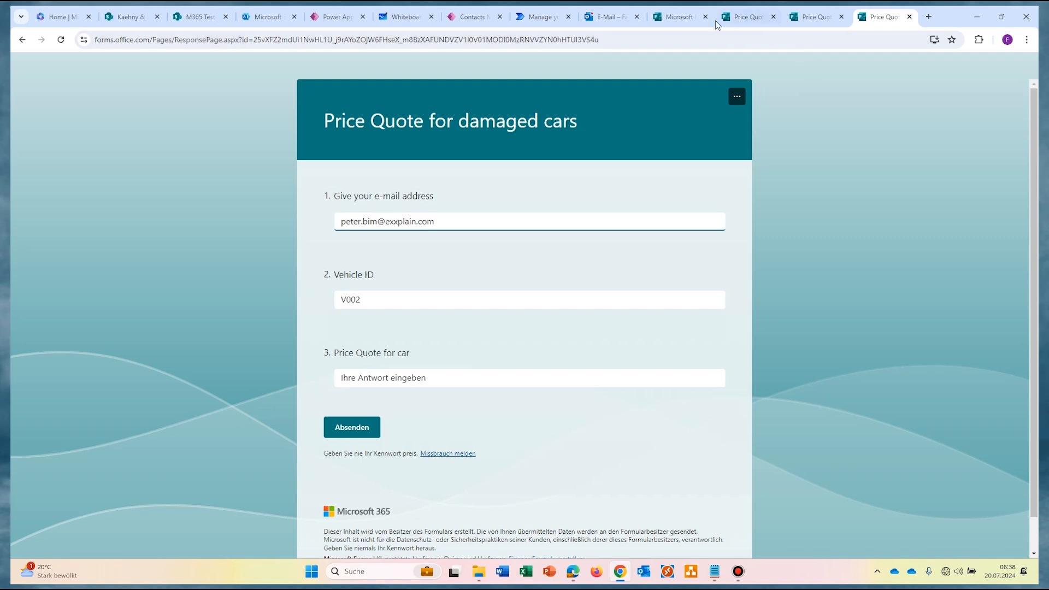
left_click(610, 18)
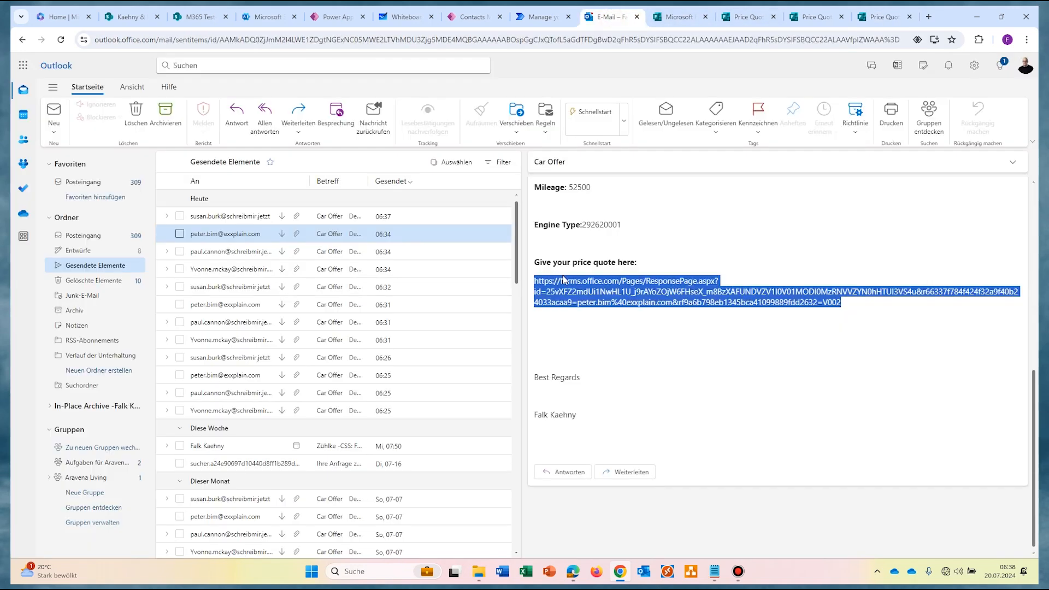
left_click(675, 319)
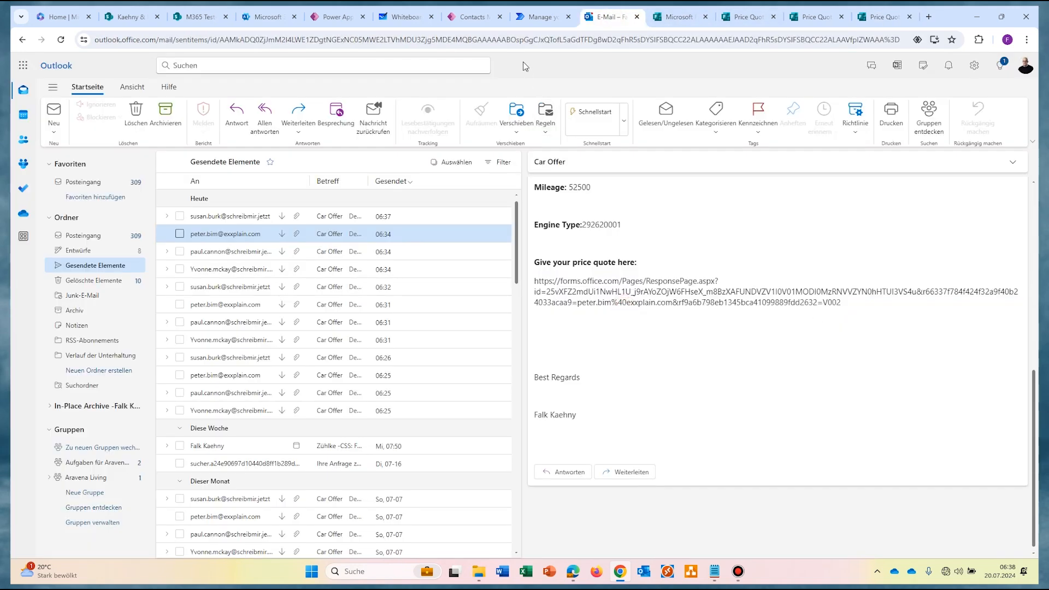
Step: Make the word Click in the email body a hyperlink to the prefilled price quote form URL
left_click(541, 17)
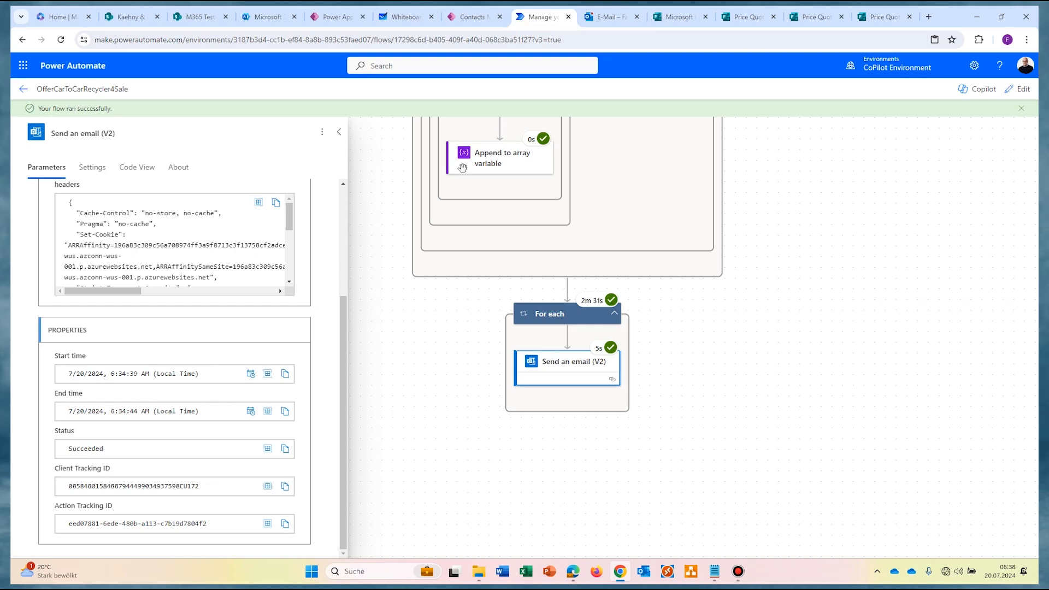
left_click(1017, 89)
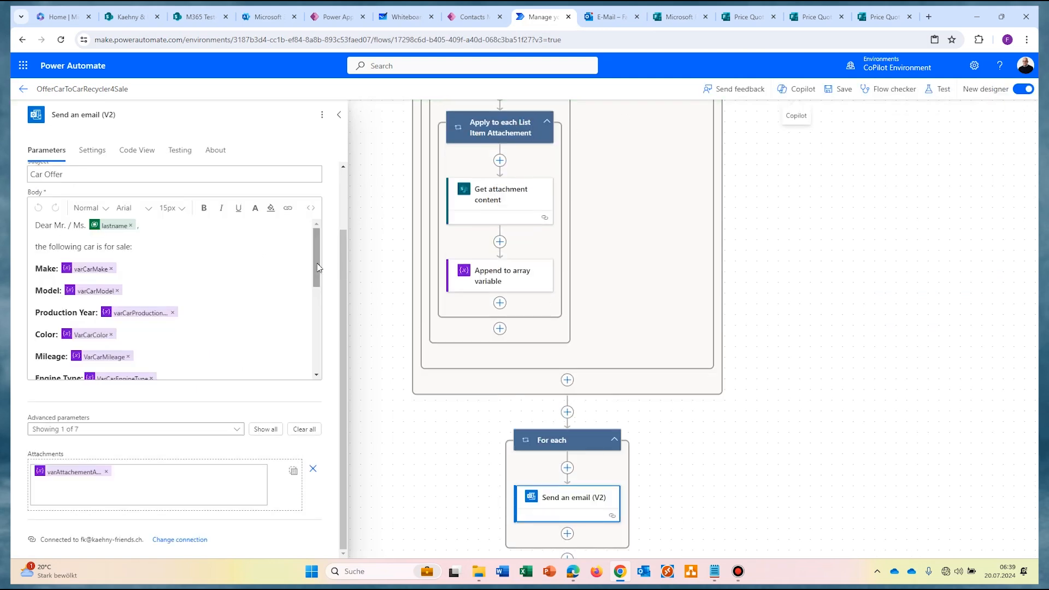
left_click(318, 267)
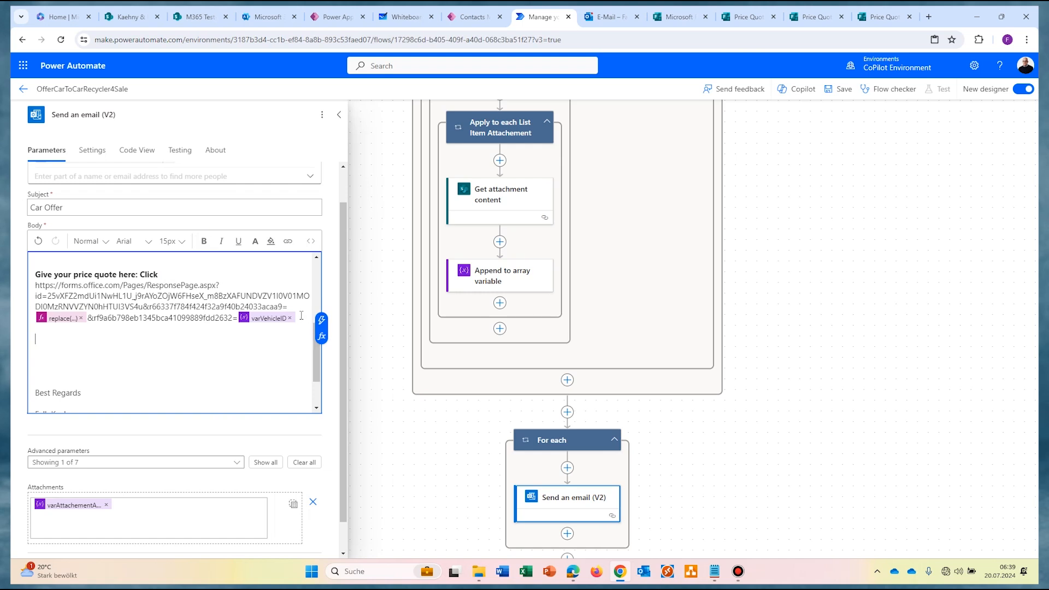
left_click_drag(301, 318, 145, 272)
double_click(146, 274)
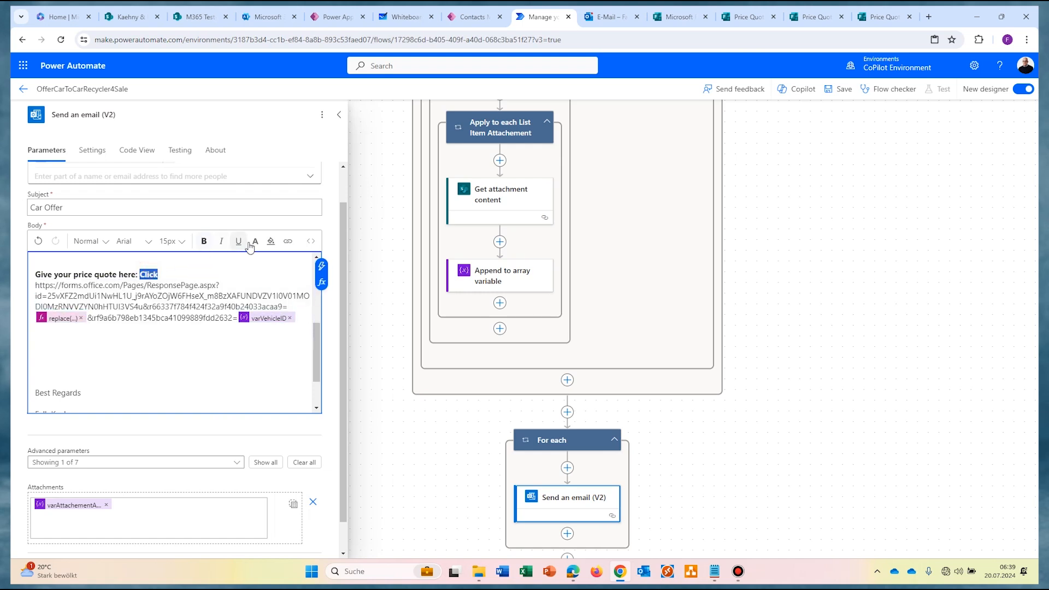
left_click(287, 242)
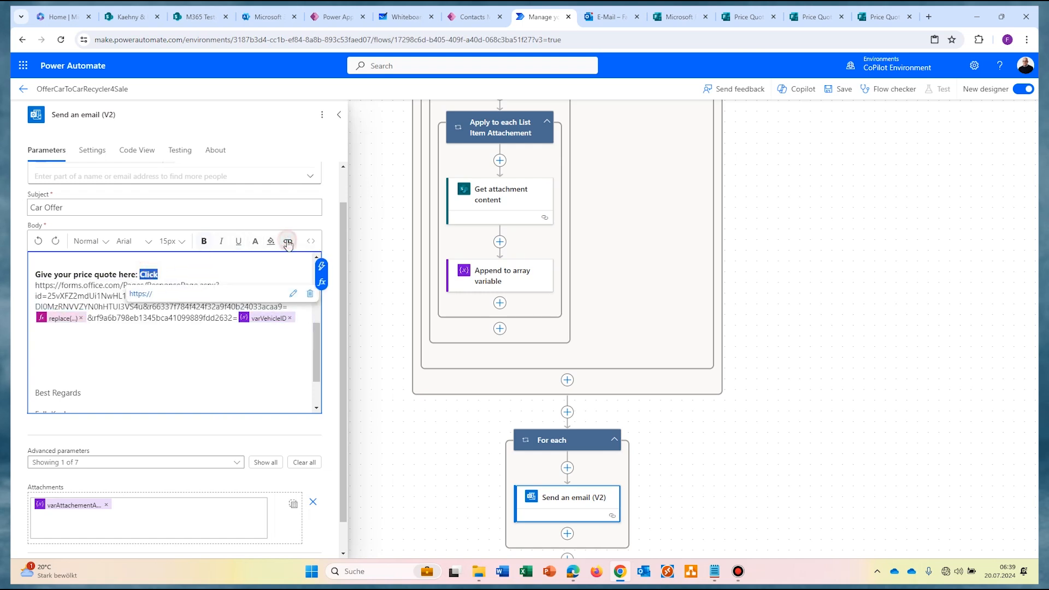
left_click(293, 293)
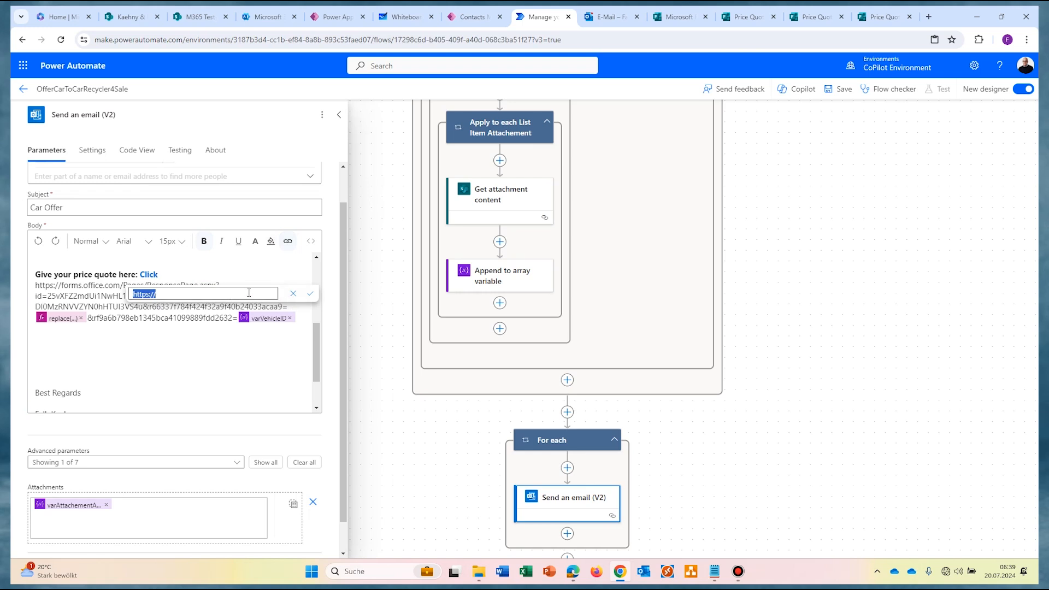
key("ctrl+v")
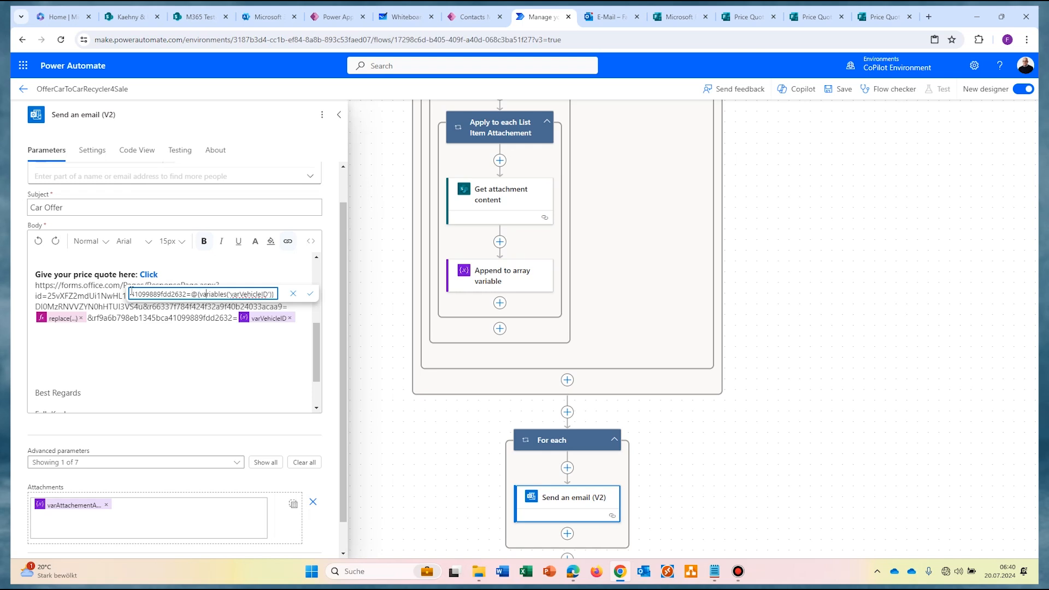
key("Left")
key("Left")
key("Left")
key("Left")
key("Left")
key("Left")
key("Left")
key("Left")
key("Left")
key("Left")
key("Left")
key("Left")
key("Left")
key("Left")
key("Left")
key("Left")
key("Left")
key("Left")
key("Left")
key("Left")
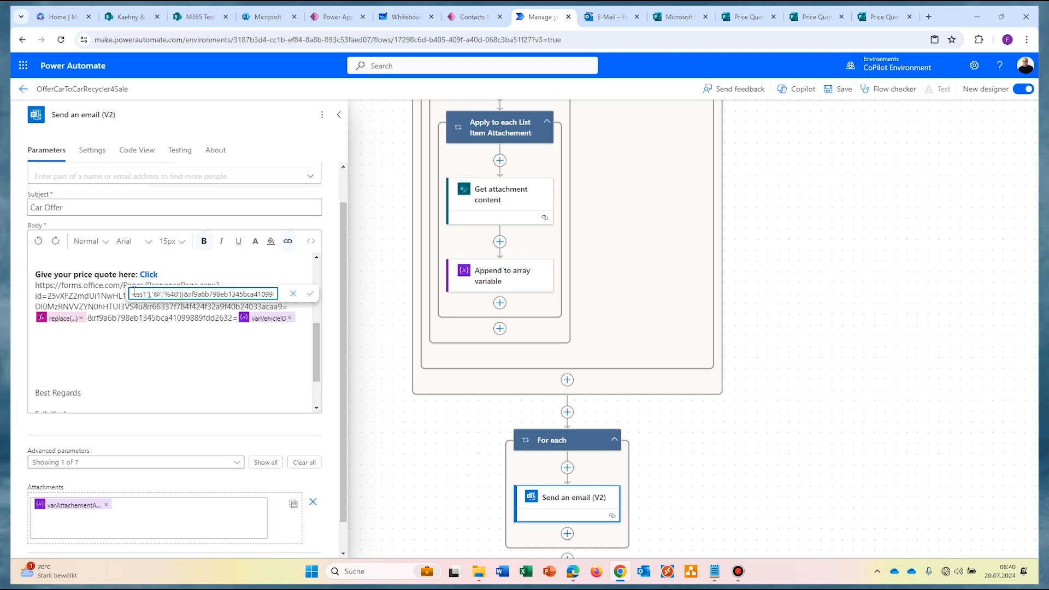
left_click(309, 293)
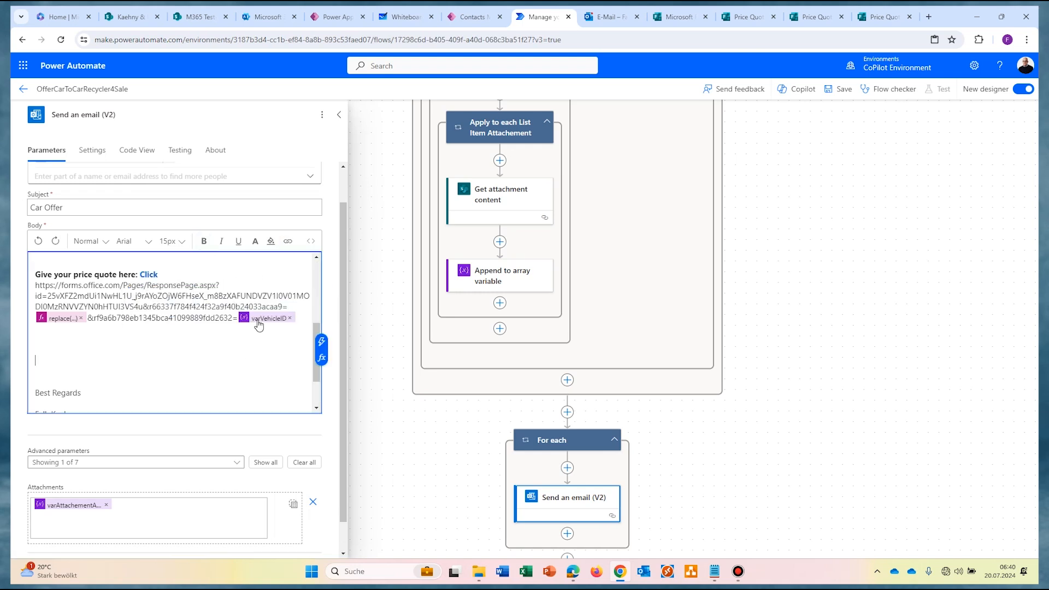
Step: Review the email body, save the flow and start a new test run
scroll(796, 312, "up", 8)
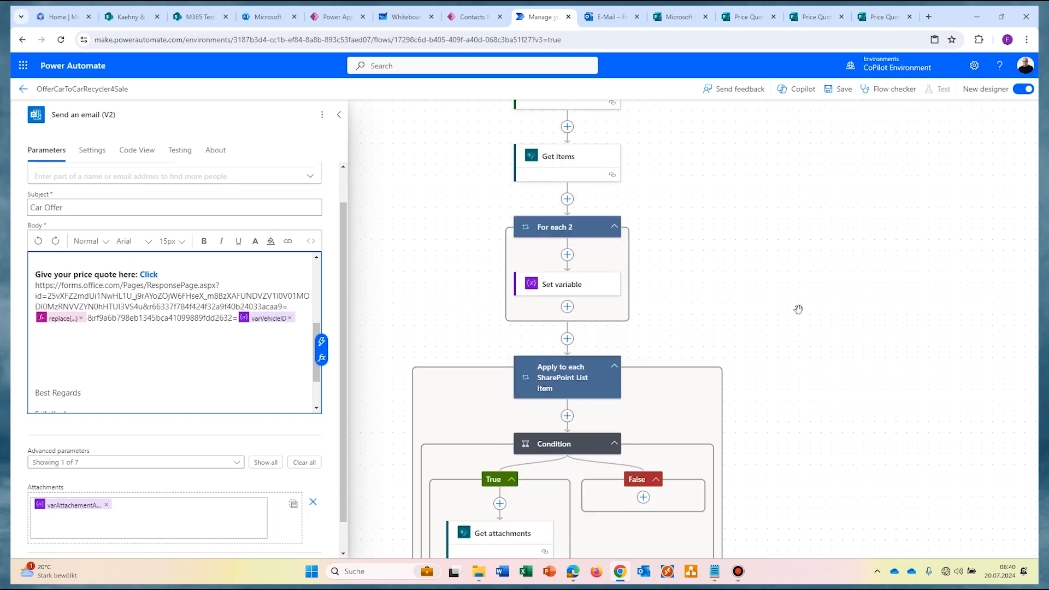
scroll(799, 309, "up", 2)
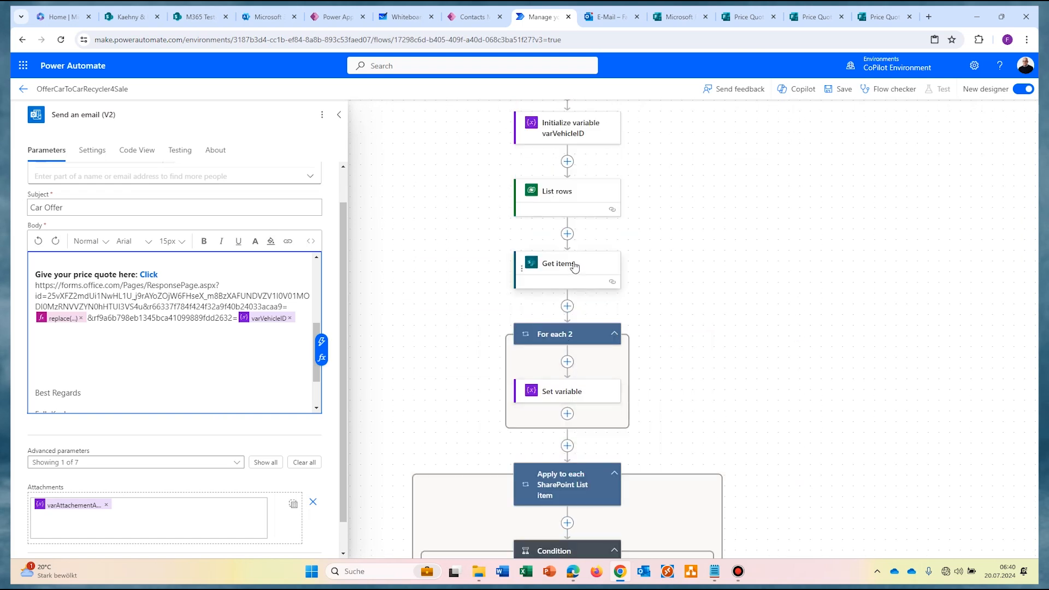
scroll(810, 338, "down", 10)
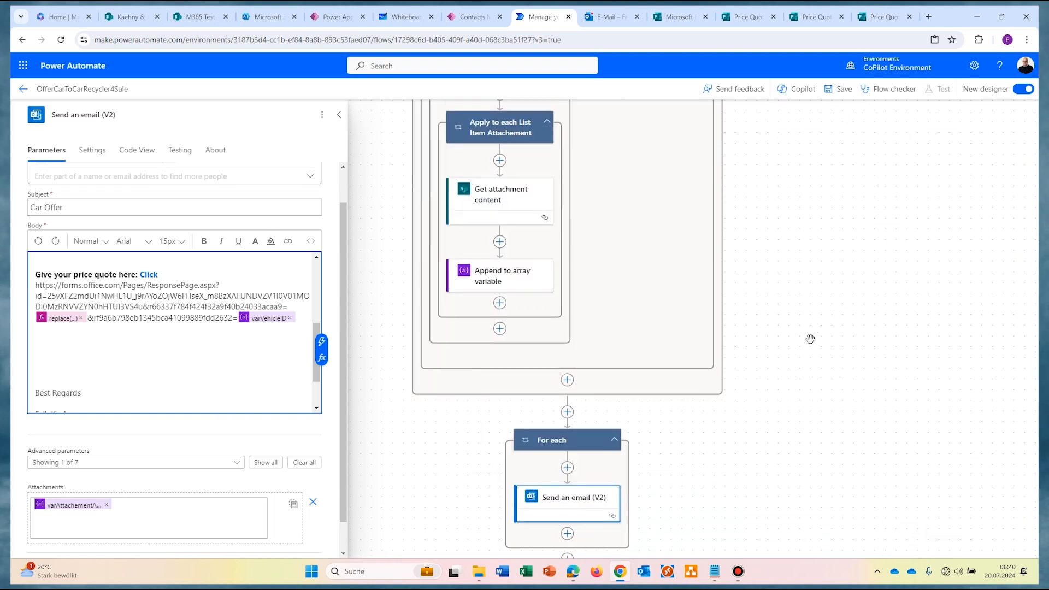
scroll(810, 339, "down", 1)
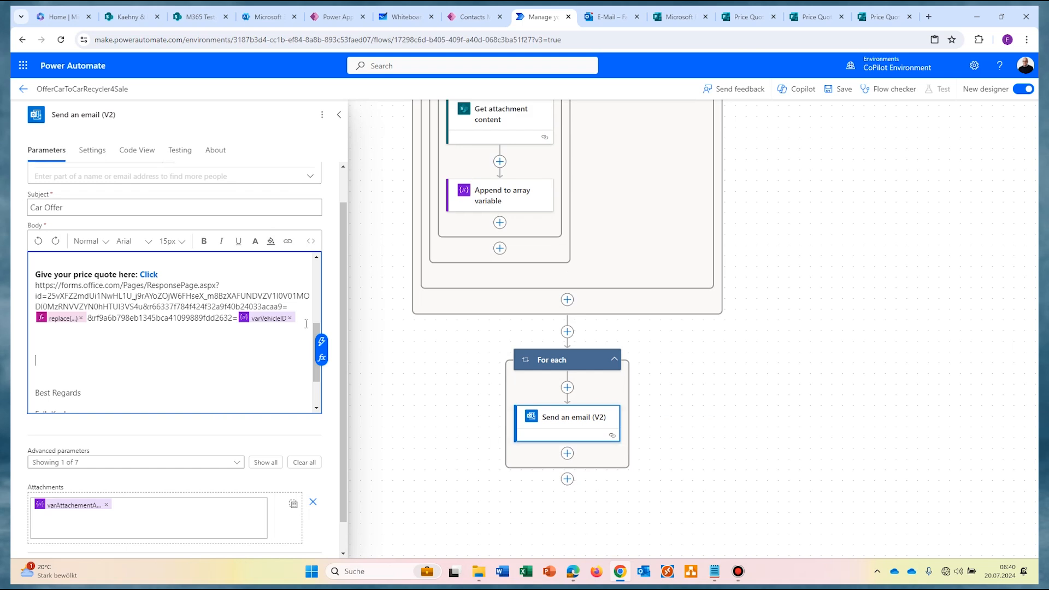
left_click_drag(306, 324, 34, 294)
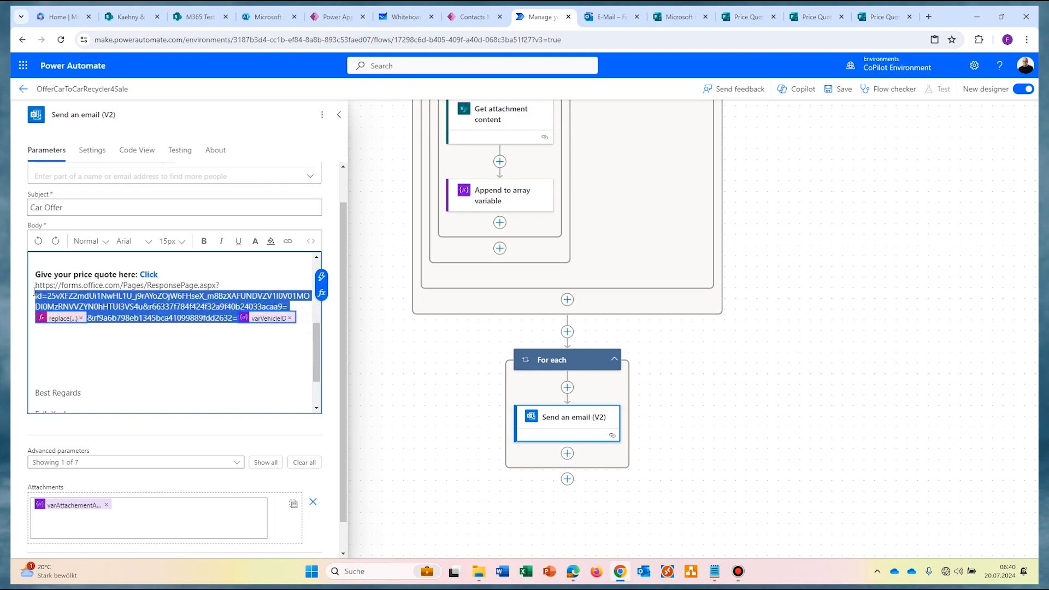
left_click(842, 89)
left_click(937, 89)
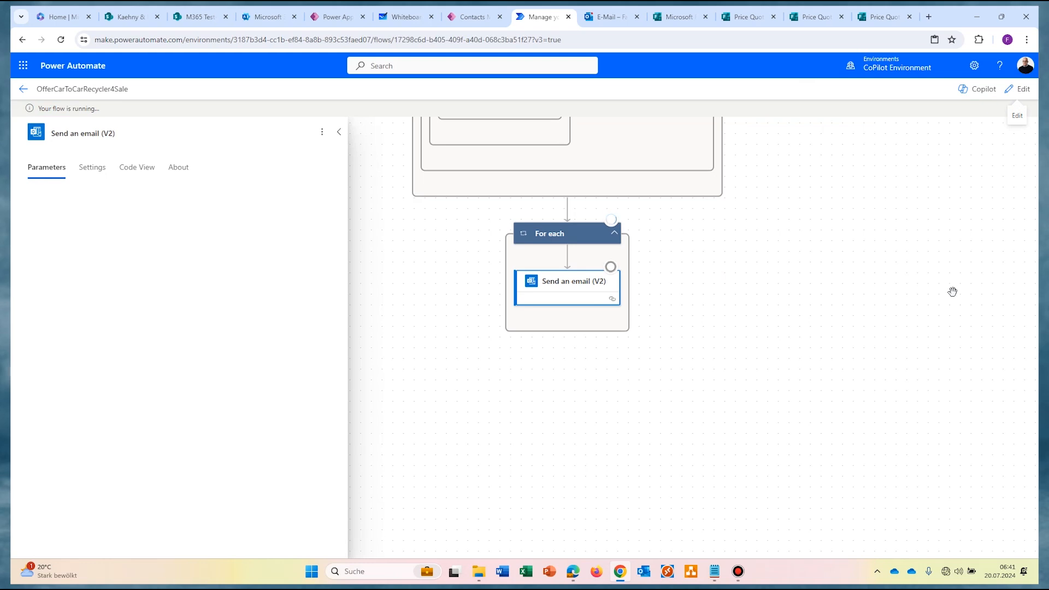
Step: Open the price quote forms from the Click links in two sent Car Offer emails
left_click(608, 17)
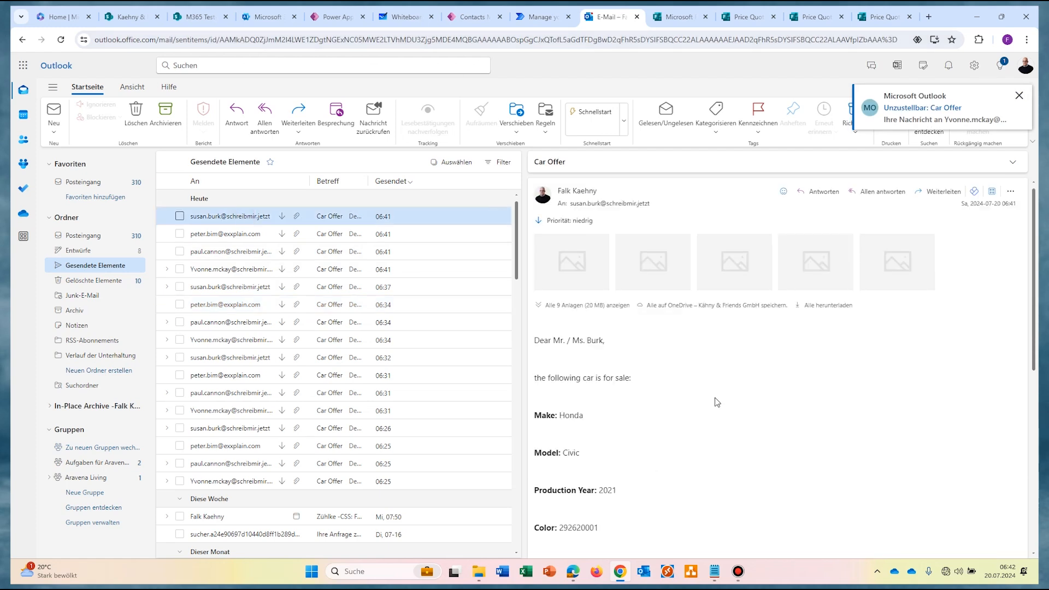
scroll(678, 388, "down", 5)
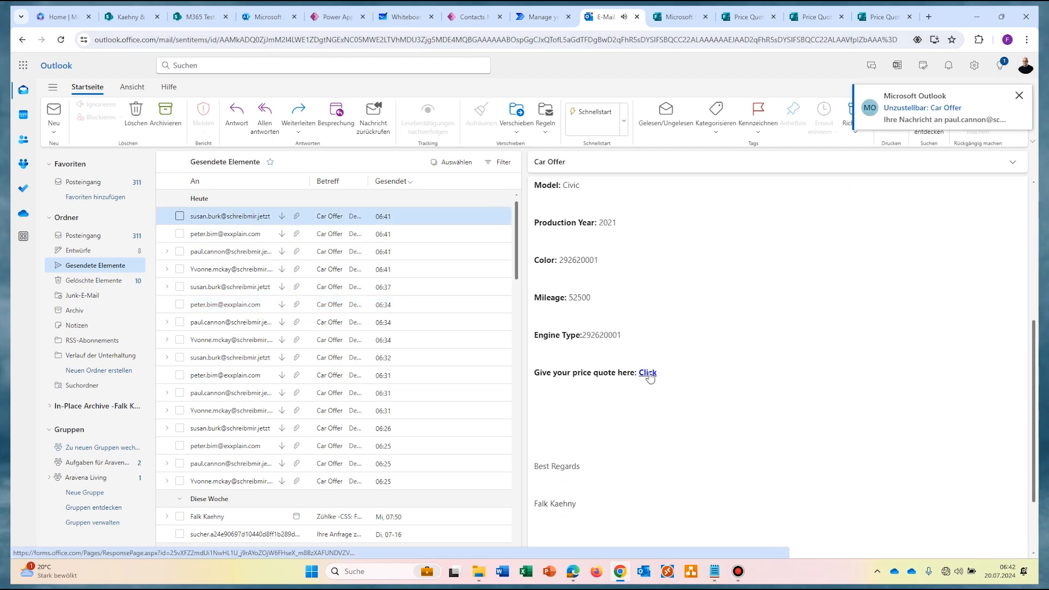
left_click(647, 373)
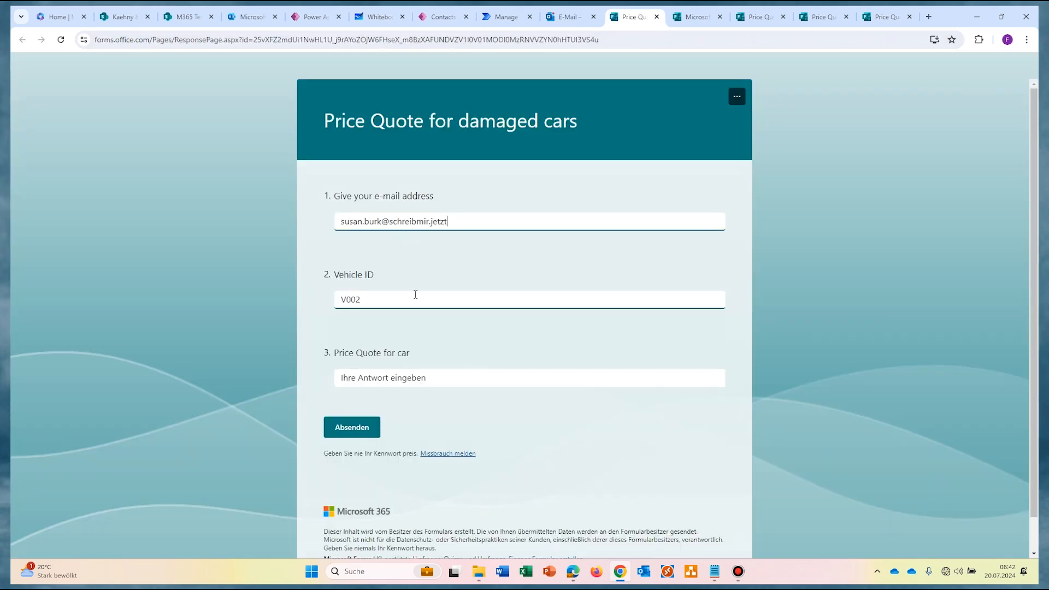
left_click(570, 17)
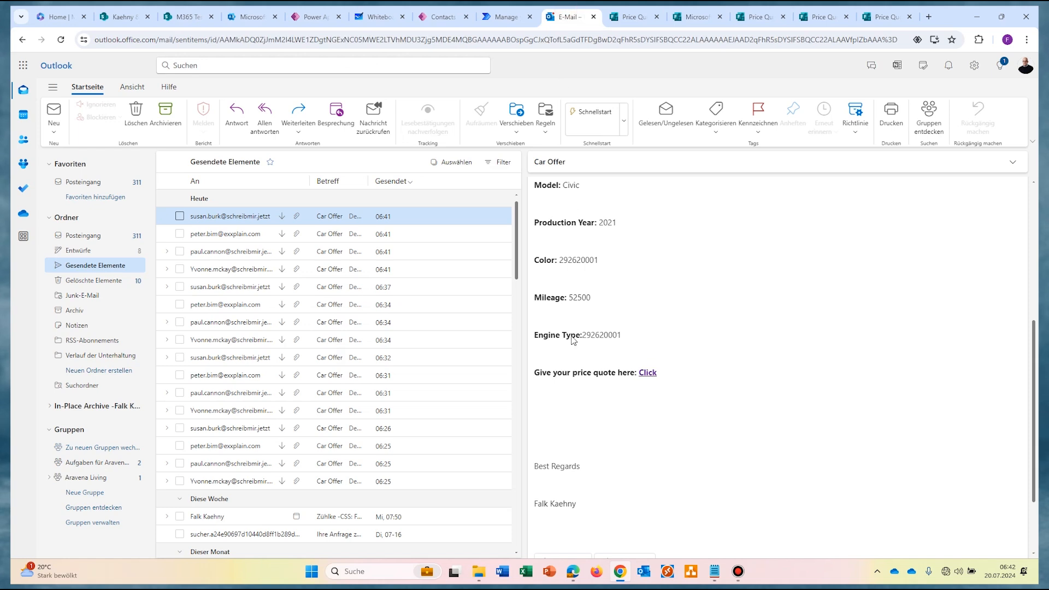
left_click(252, 234)
scroll(759, 382, "down", 5)
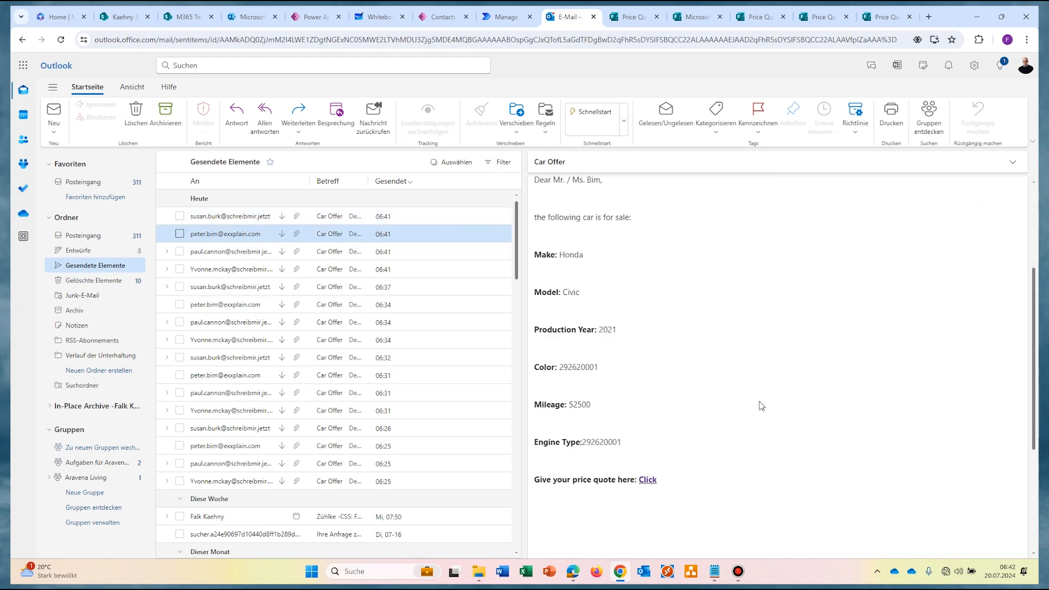
left_click(646, 479)
Step: Check the flow run, then return to a quote form's Price Quote for car question
left_click(506, 17)
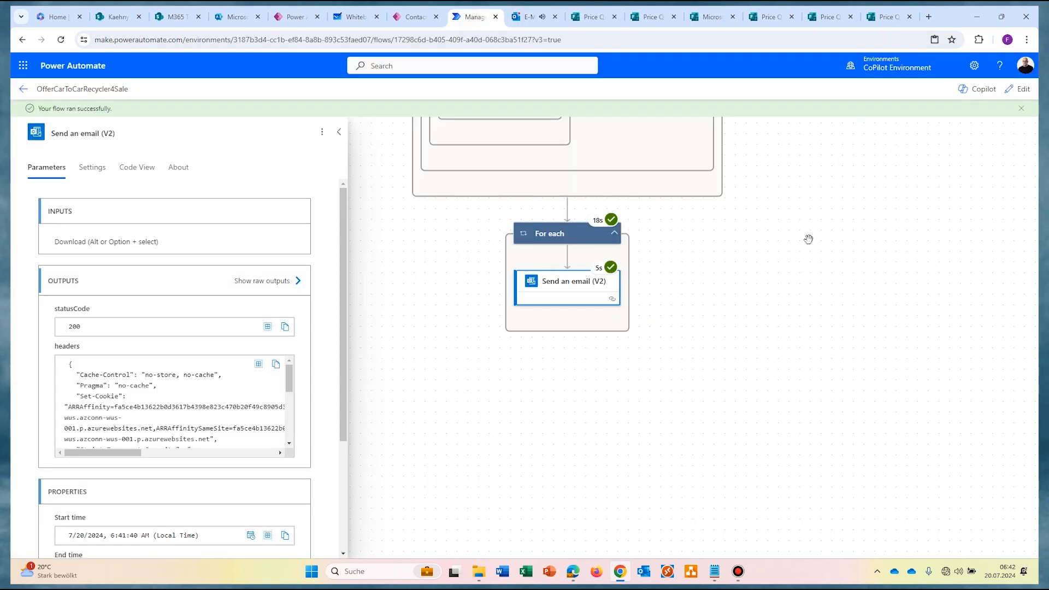
scroll(804, 262, "up", 1)
scroll(804, 262, "up", 4)
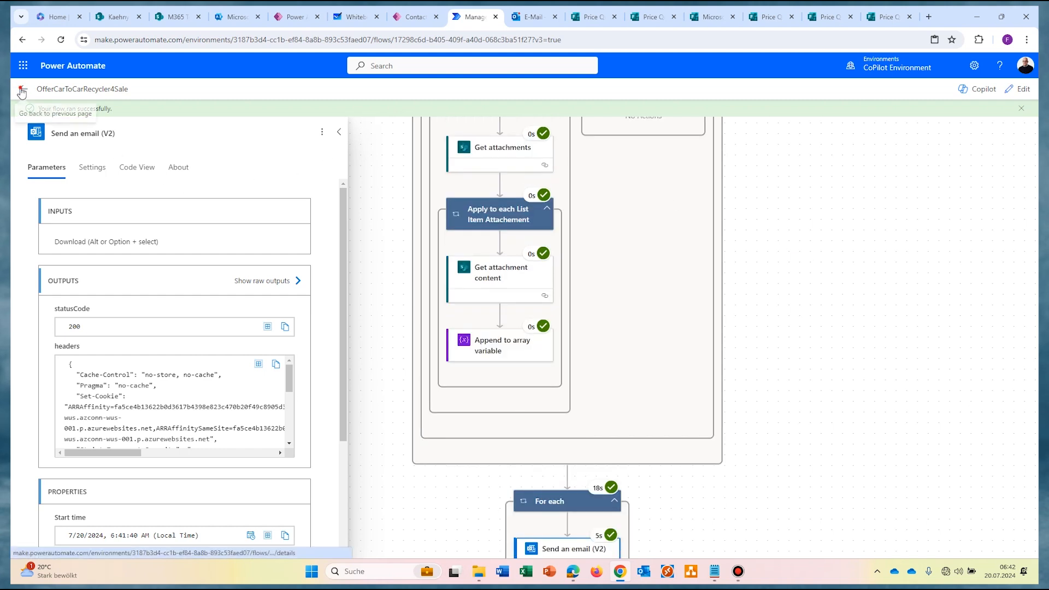
left_click(591, 17)
left_click(423, 362)
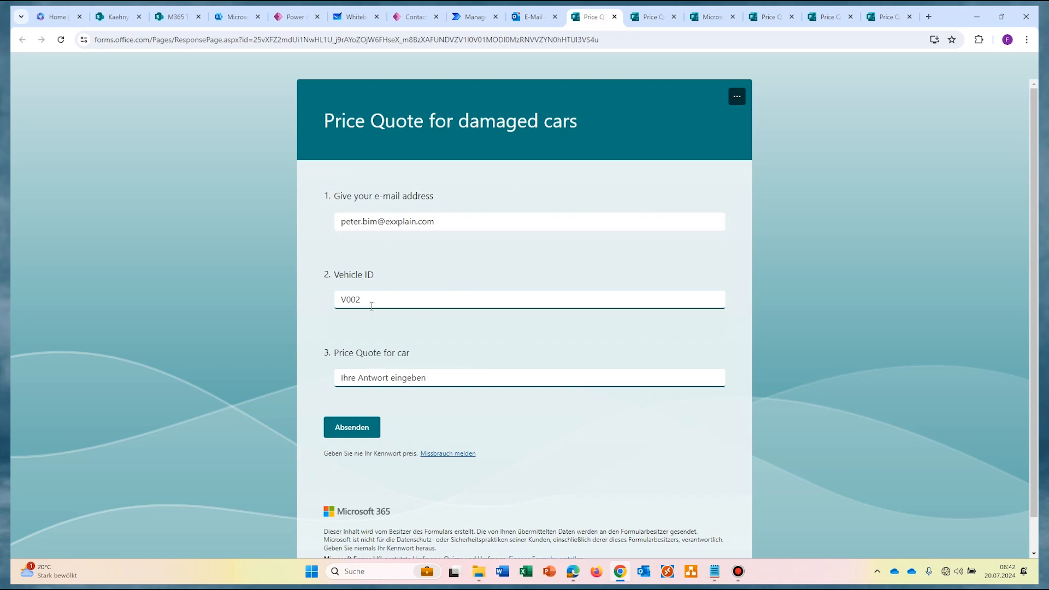
Step: Submit a 10000 quote for V002, then enter 11000 in the next form's price field
type("10000")
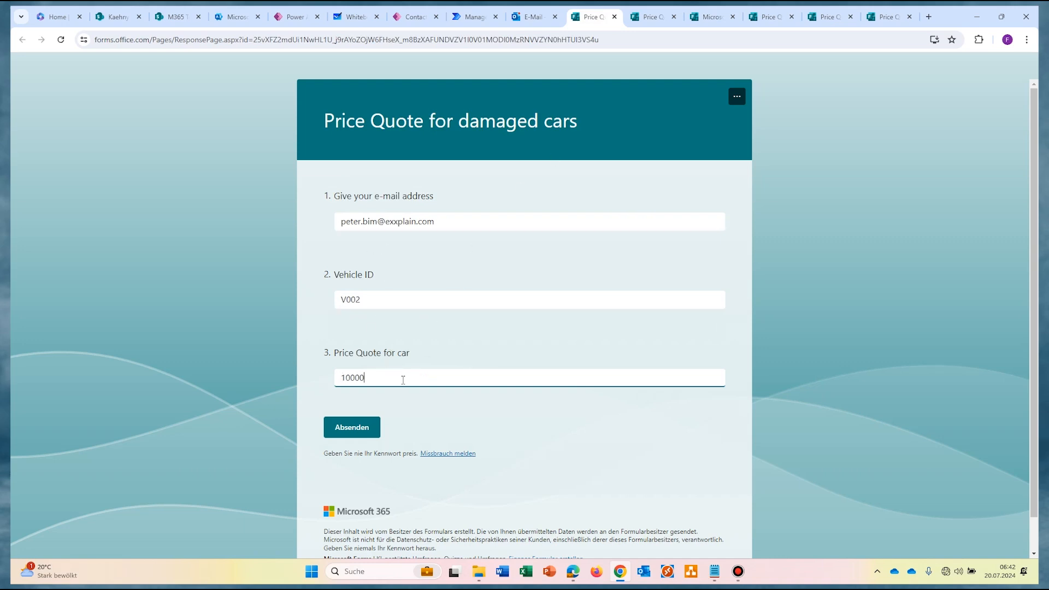
left_click(352, 428)
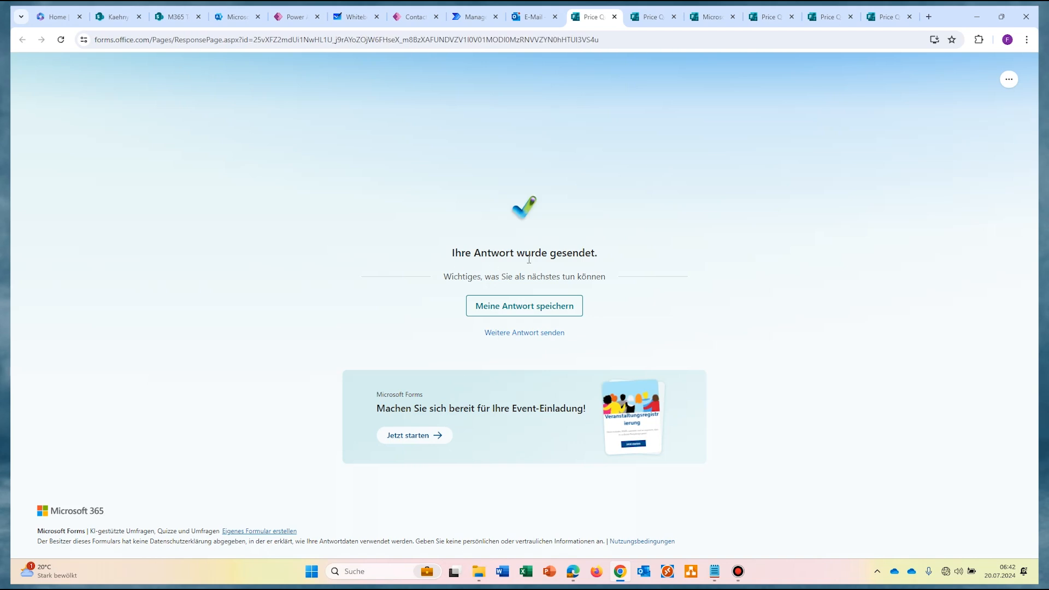
left_click(654, 17)
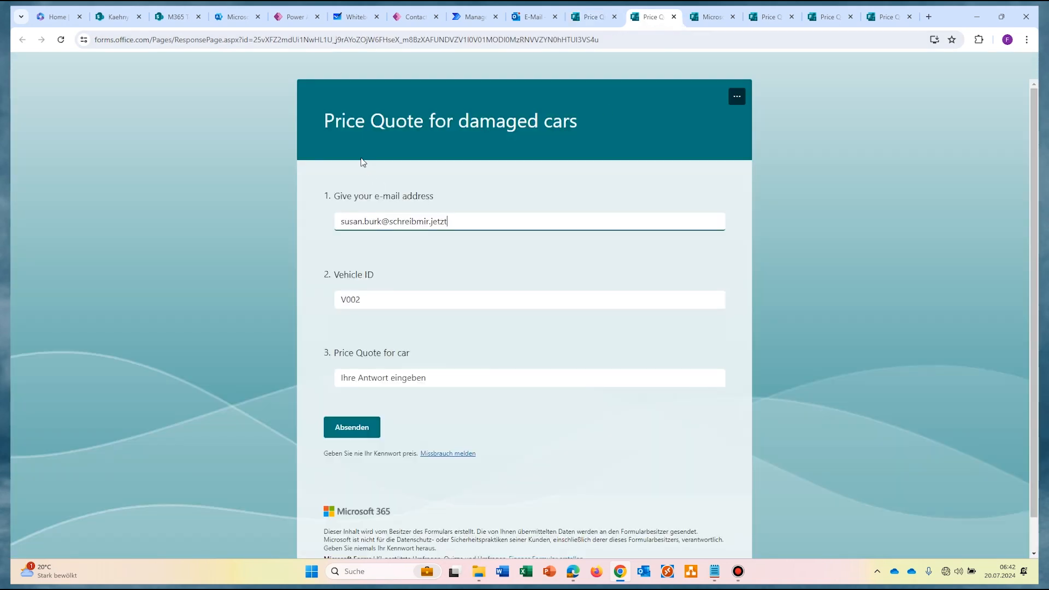
left_click(383, 376)
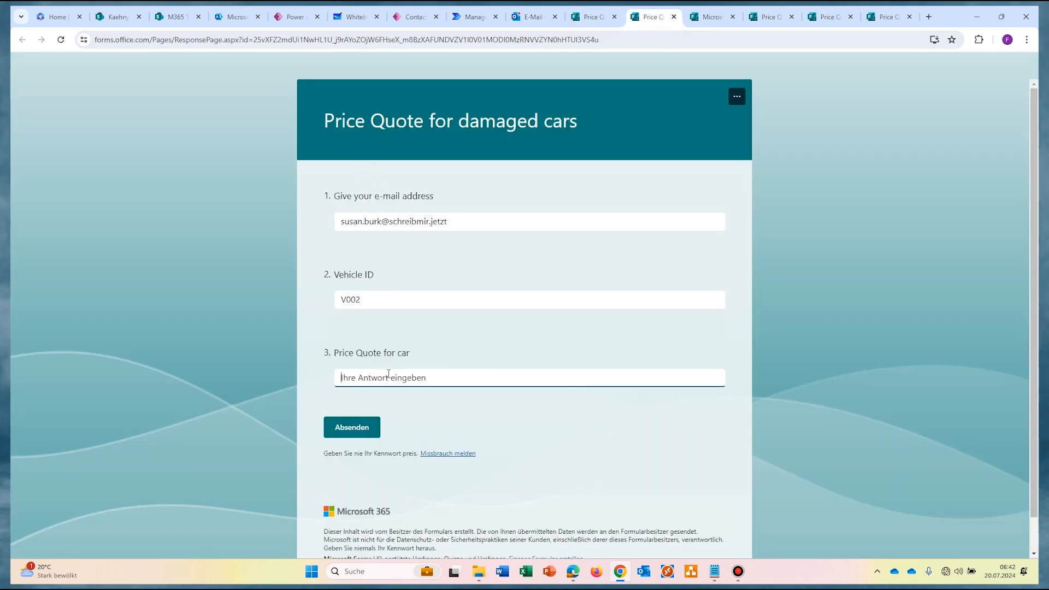
type("11000")
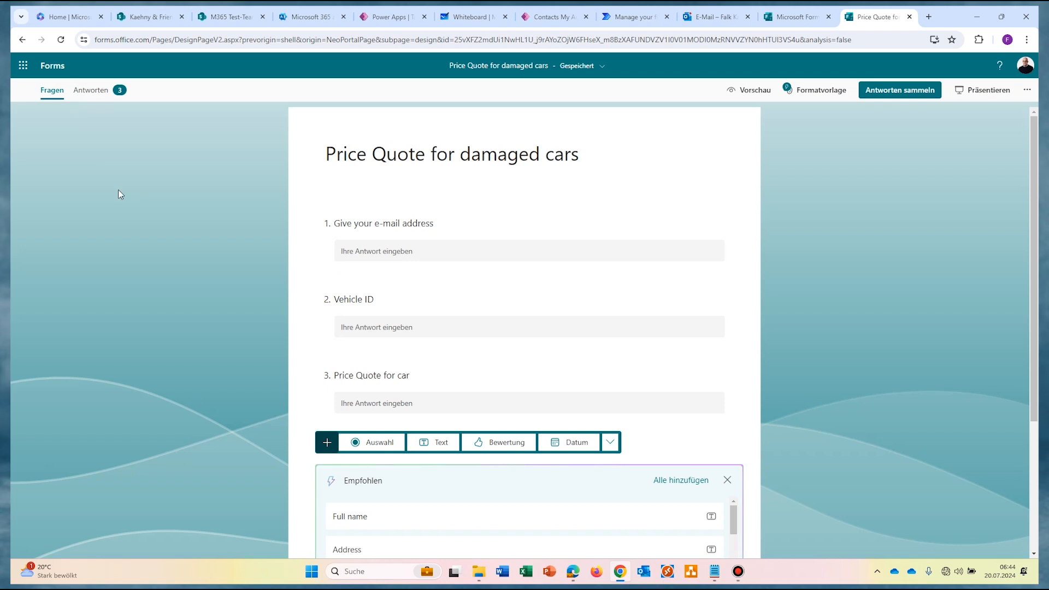
Step: Review the three V002 responses (9000, 11000, 10000) on the Antworten tab and the Excel export menu
left_click(95, 93)
scroll(547, 273, "down", 2)
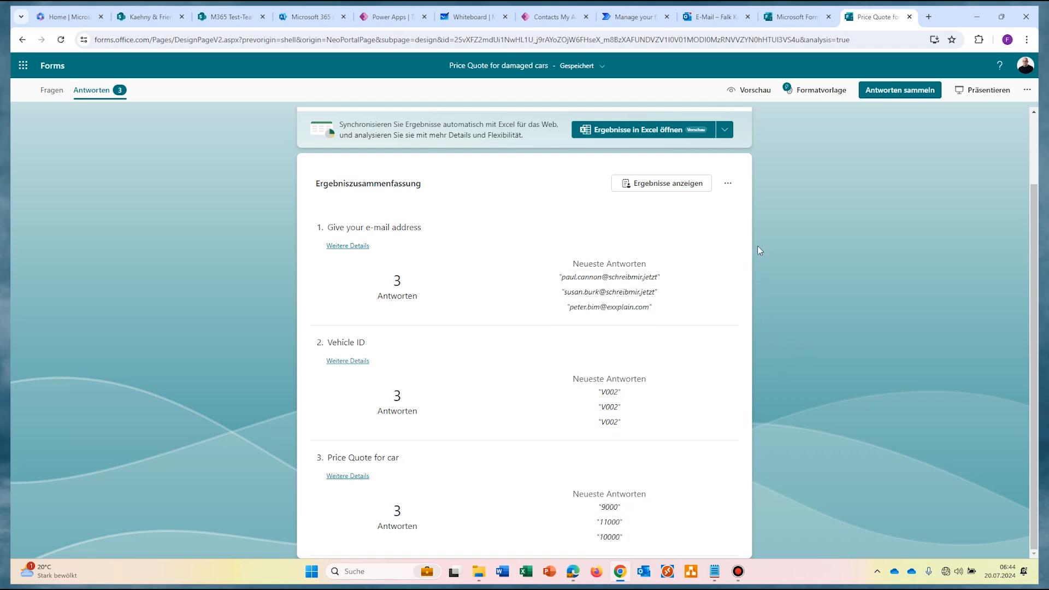
left_click(724, 129)
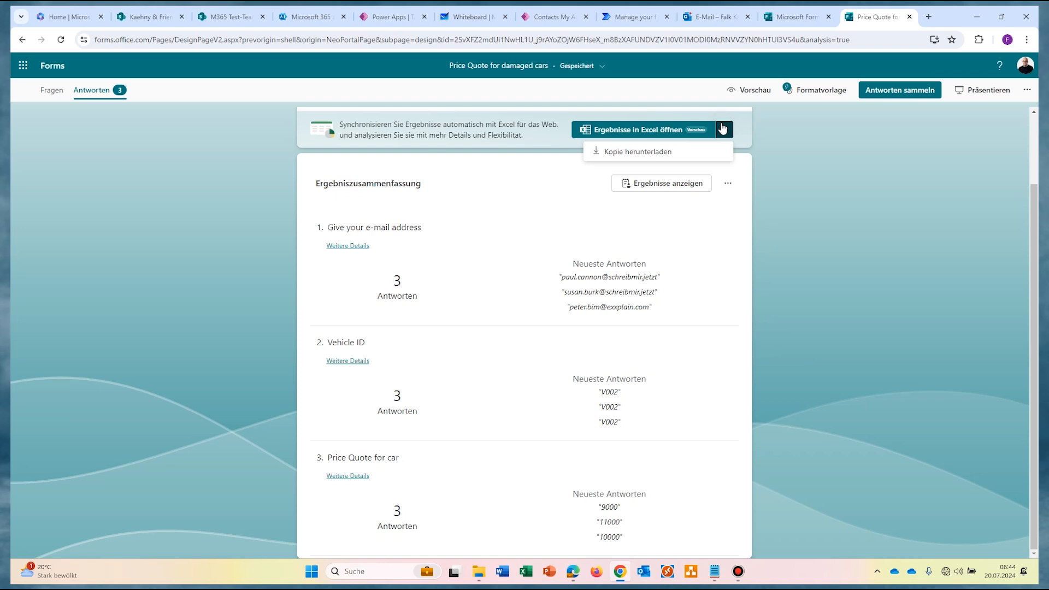
left_click(661, 151)
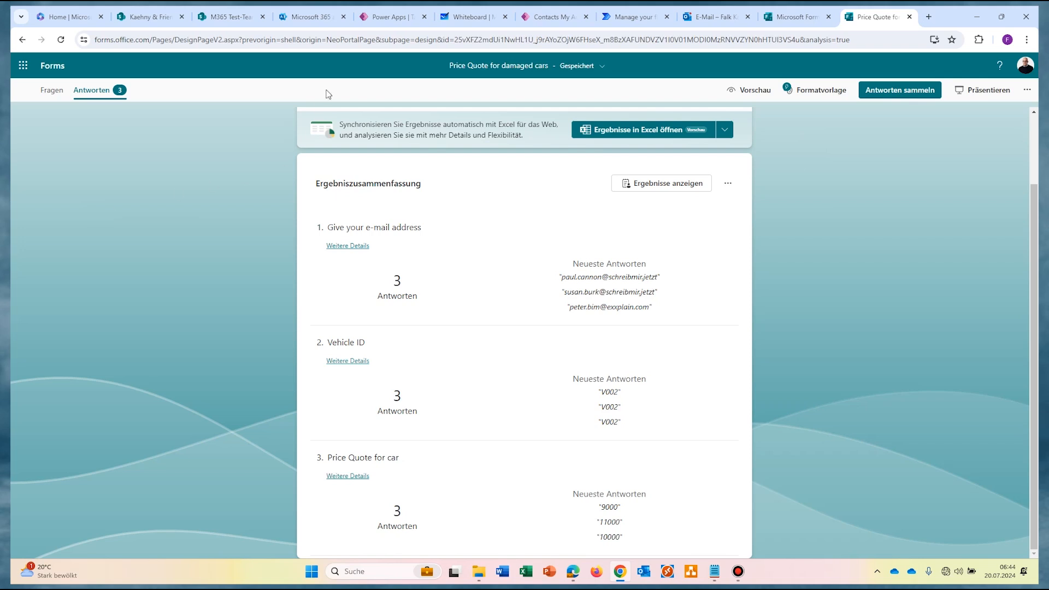
left_click(552, 17)
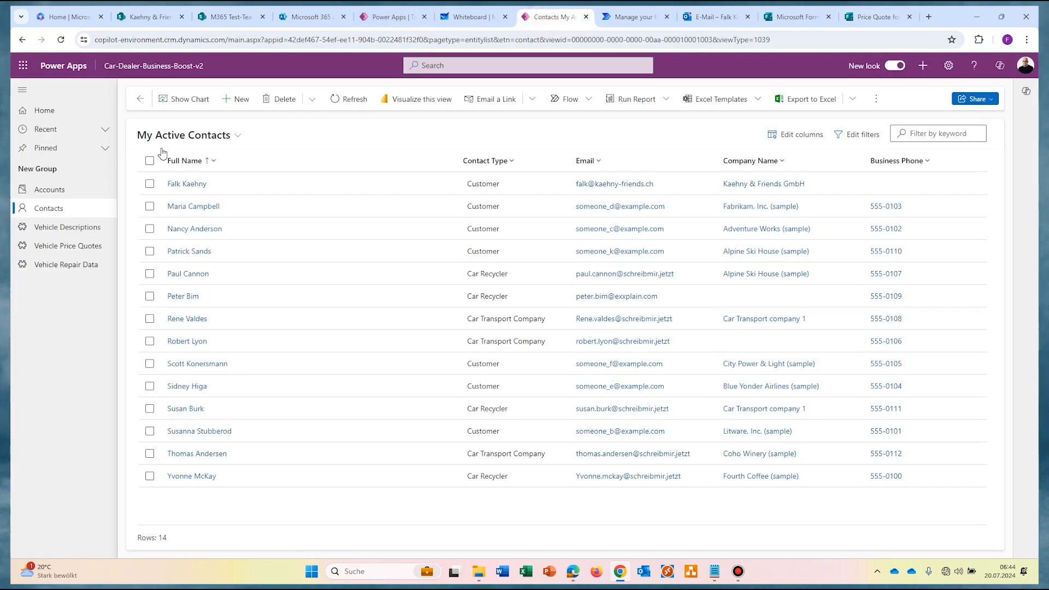
Step: Open the Vehicle Price Quotes table from the left navigation pane
left_click(71, 248)
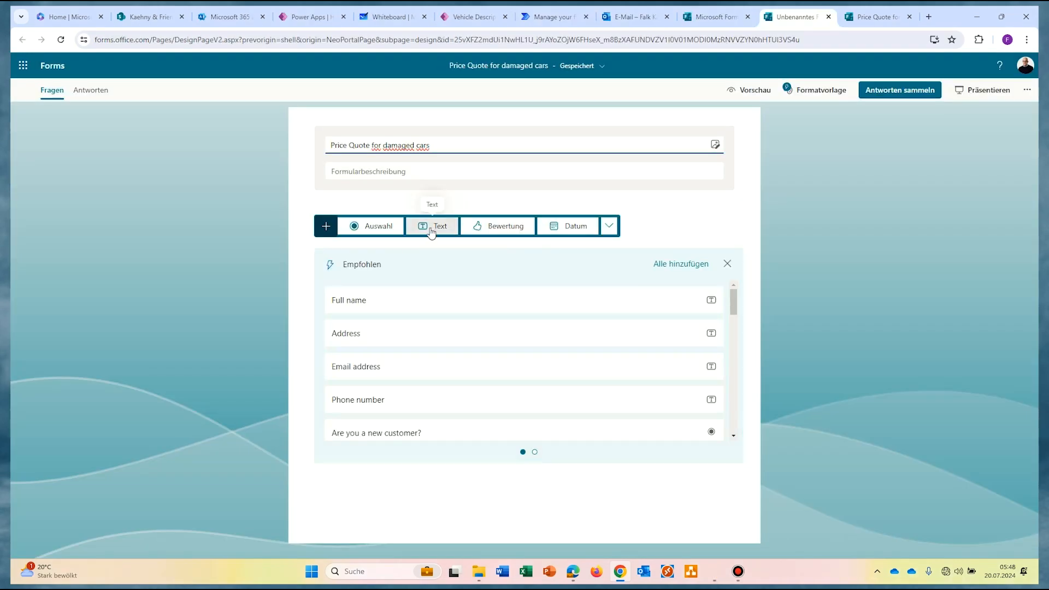
Step: Add text questions 'Vehicl…' and 'Price Quote for car' to the form, then preview it
left_click(435, 225)
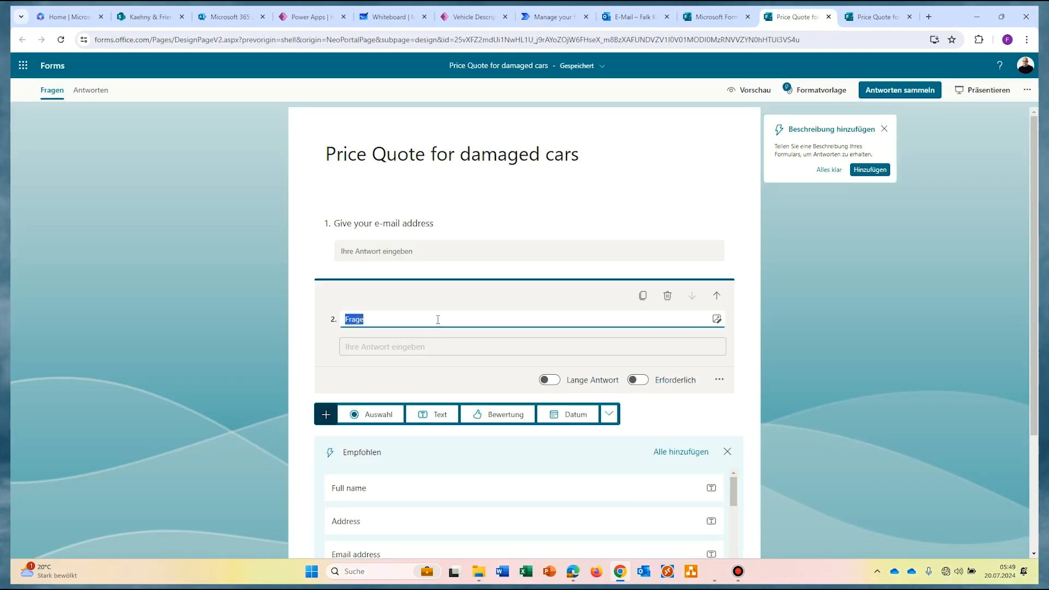
type("Vehicle ID")
left_click(434, 415)
type("Price Quote for car")
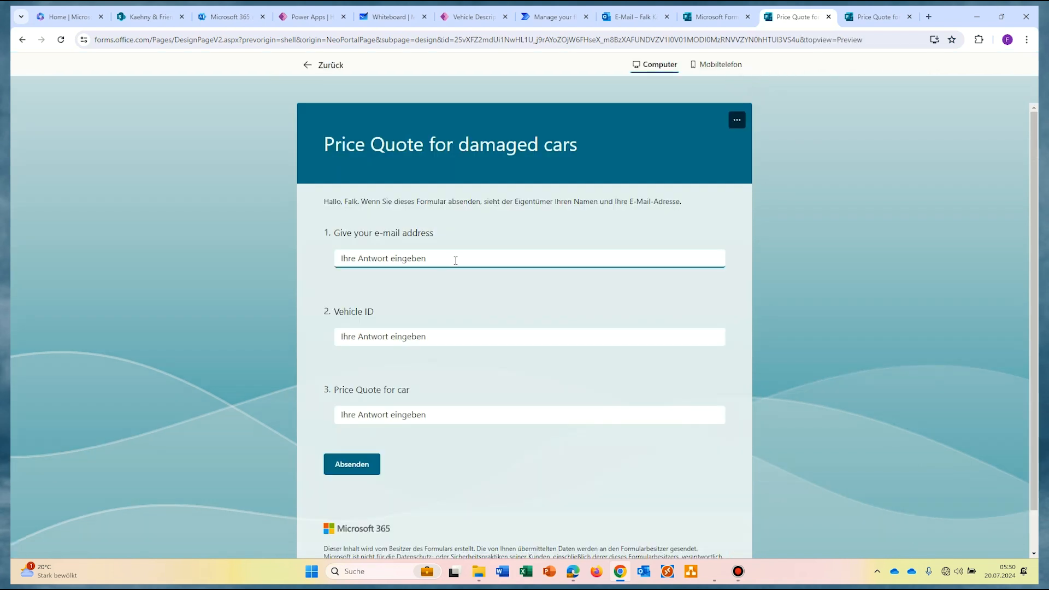
left_click(447, 335)
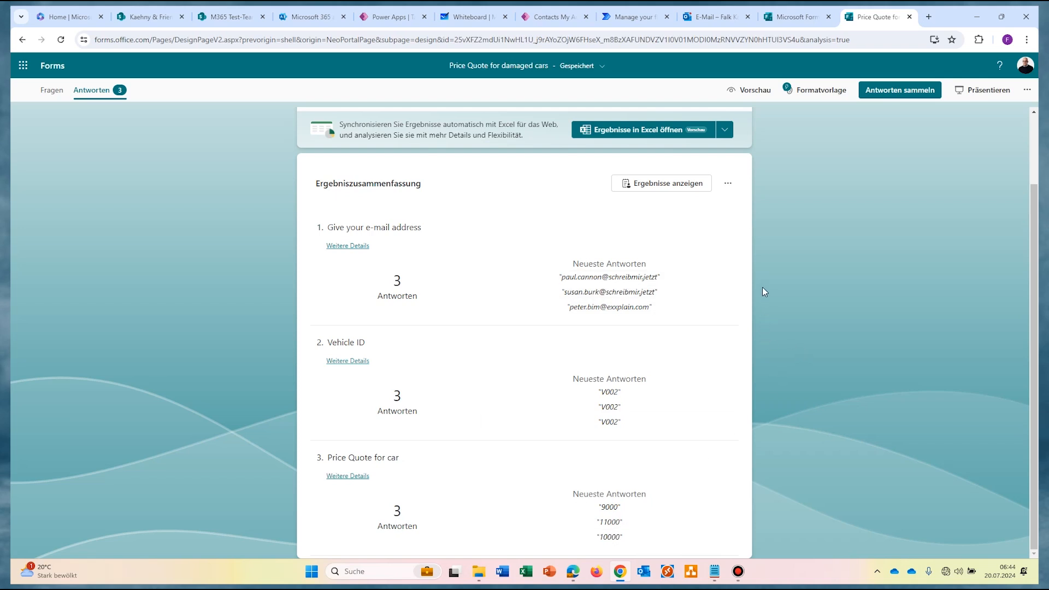
Step: Open and close the Excel export options, then return to the Power Apps contacts list
left_click(724, 130)
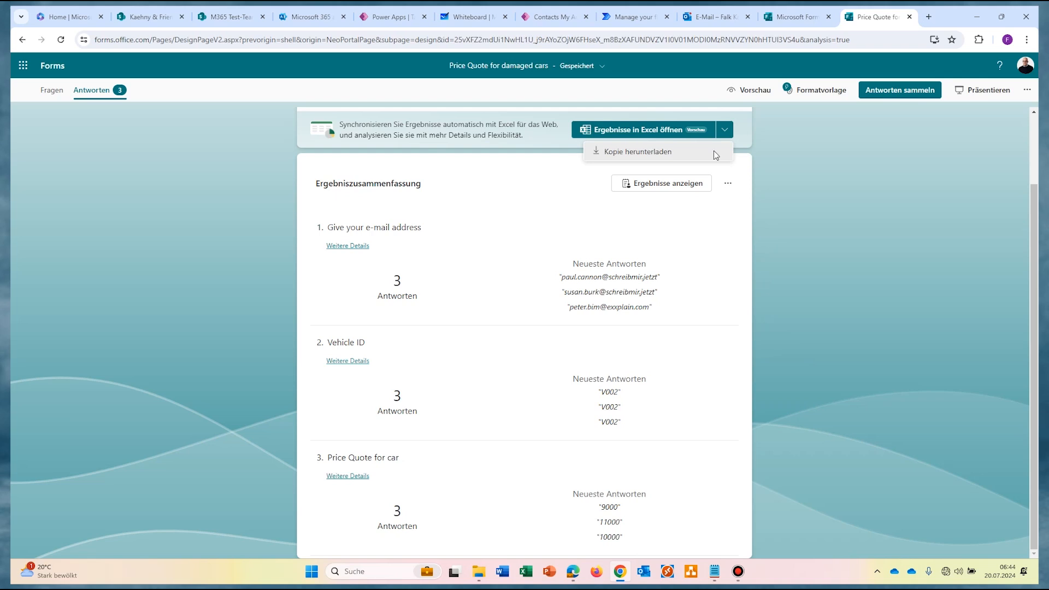
left_click(716, 155)
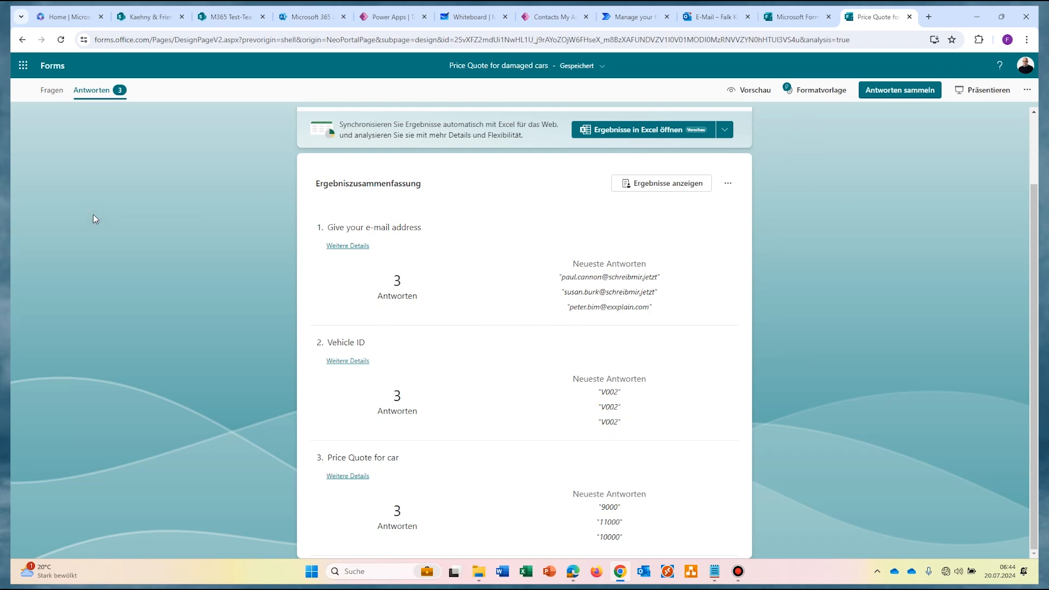
left_click(519, 22)
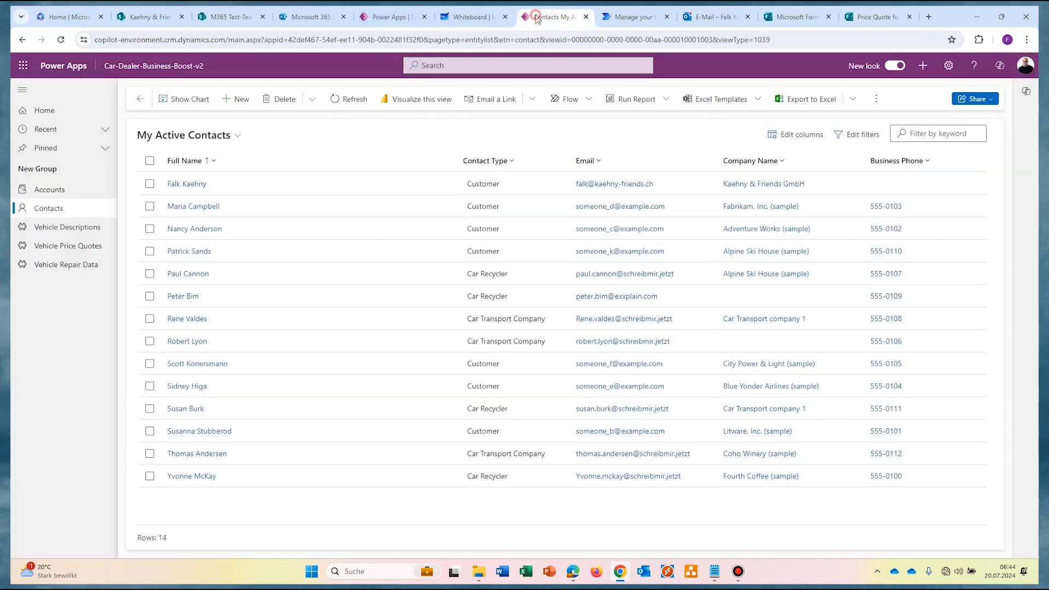
Step: Browse the Vehicle Price Quotes records, then leave the Contact columns page for the Tables list
left_click(71, 247)
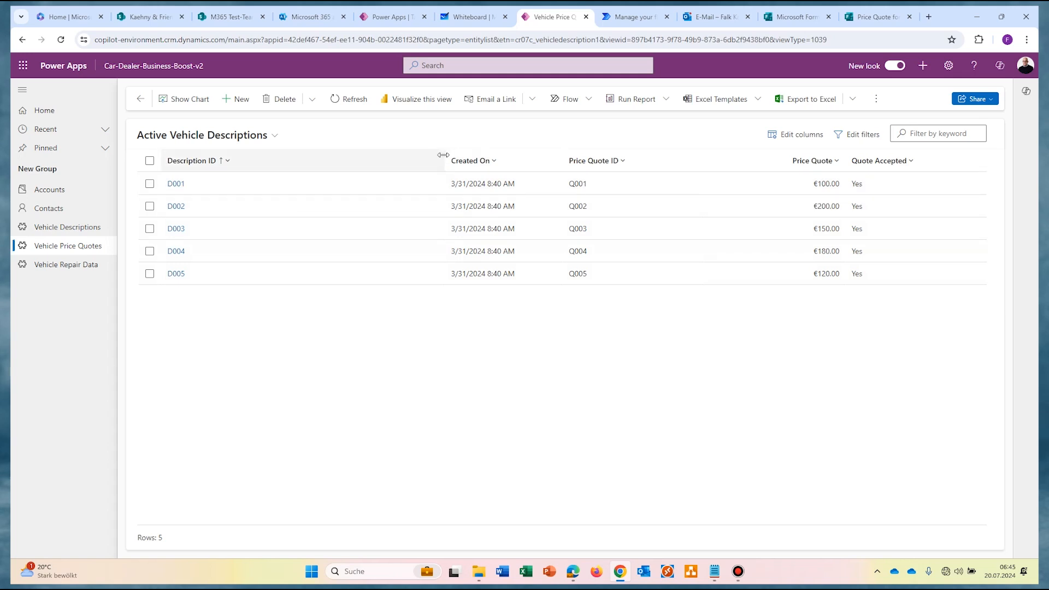
left_click_drag(444, 155, 347, 159)
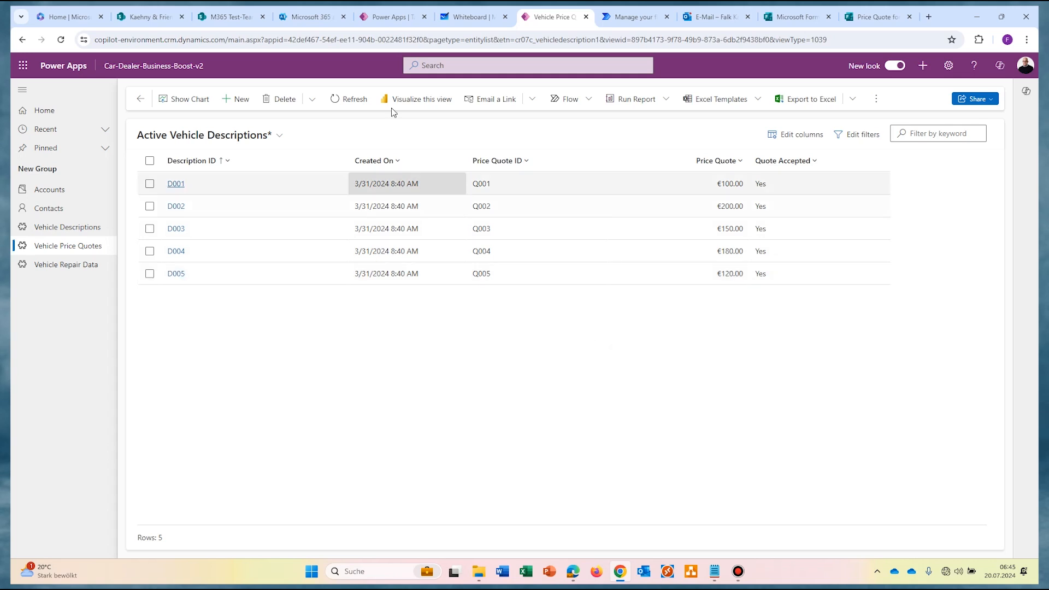
left_click(382, 22)
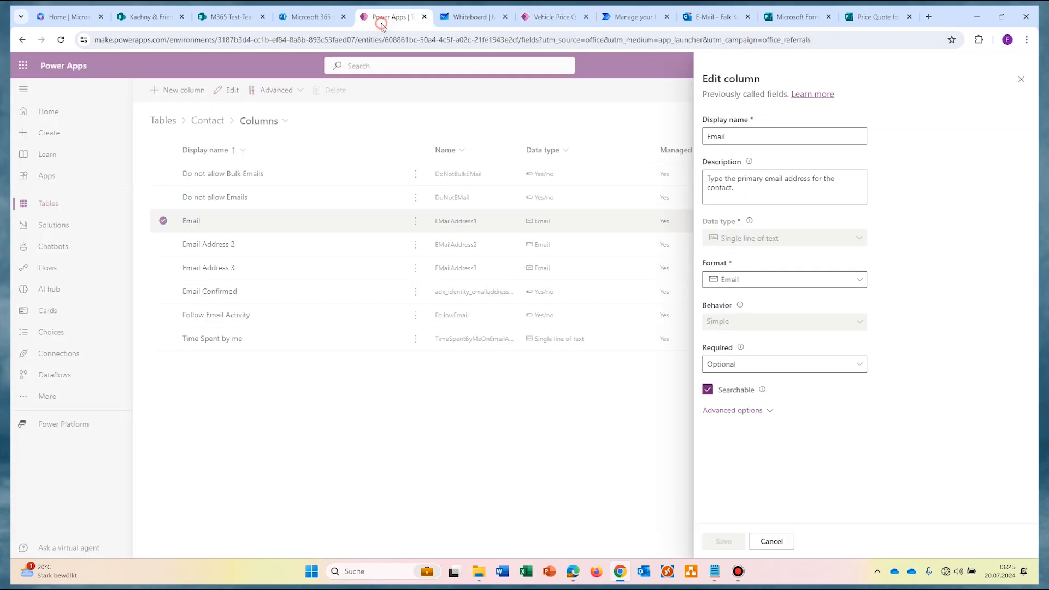
left_click(1021, 80)
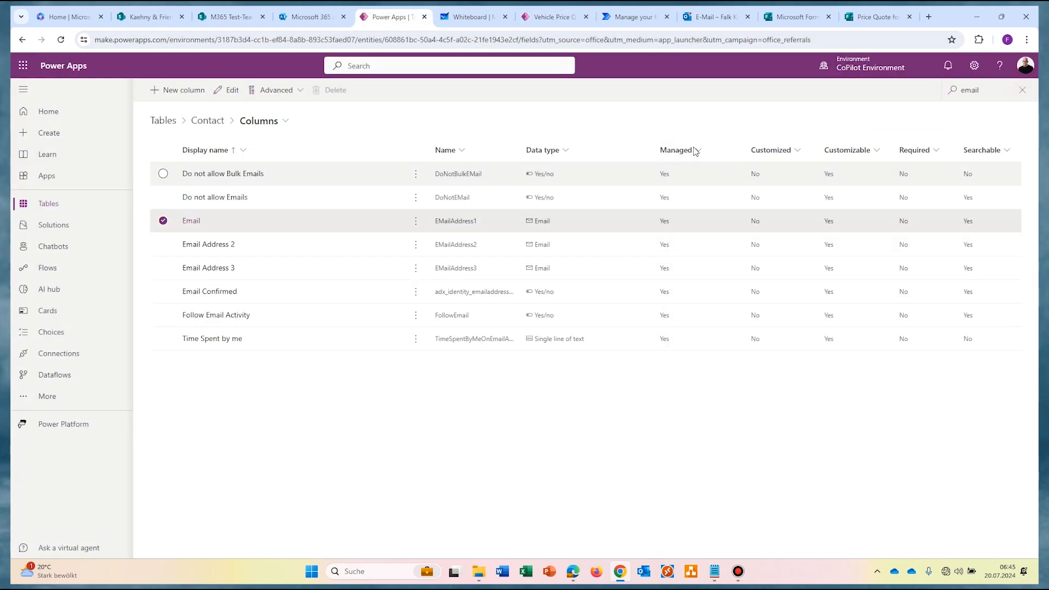
left_click(165, 121)
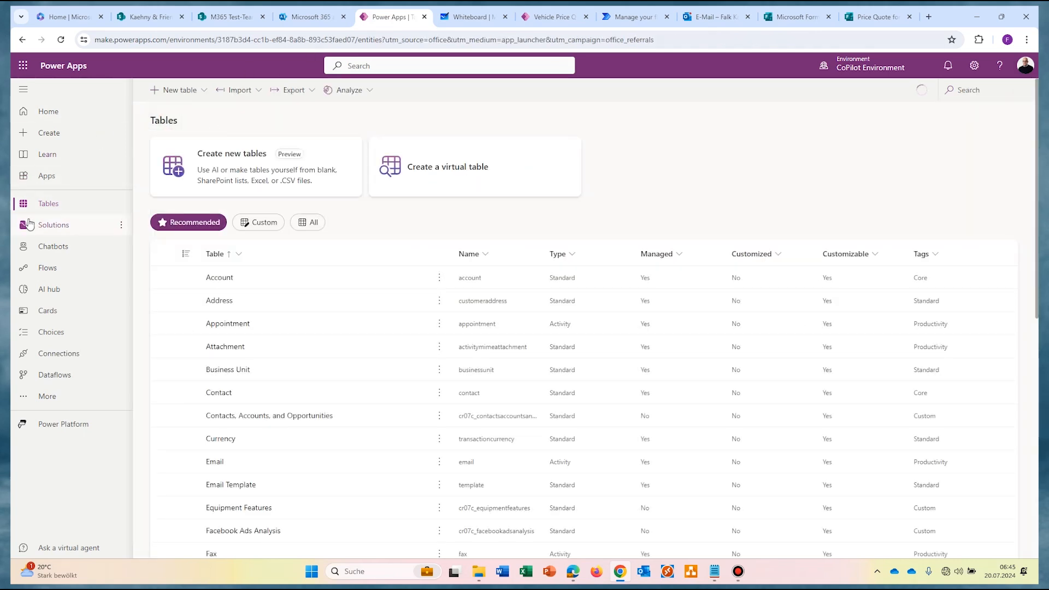
Step: Search the tables for 'vehicle' and show the Vehicle Price Quotes table's columns
left_click(982, 89)
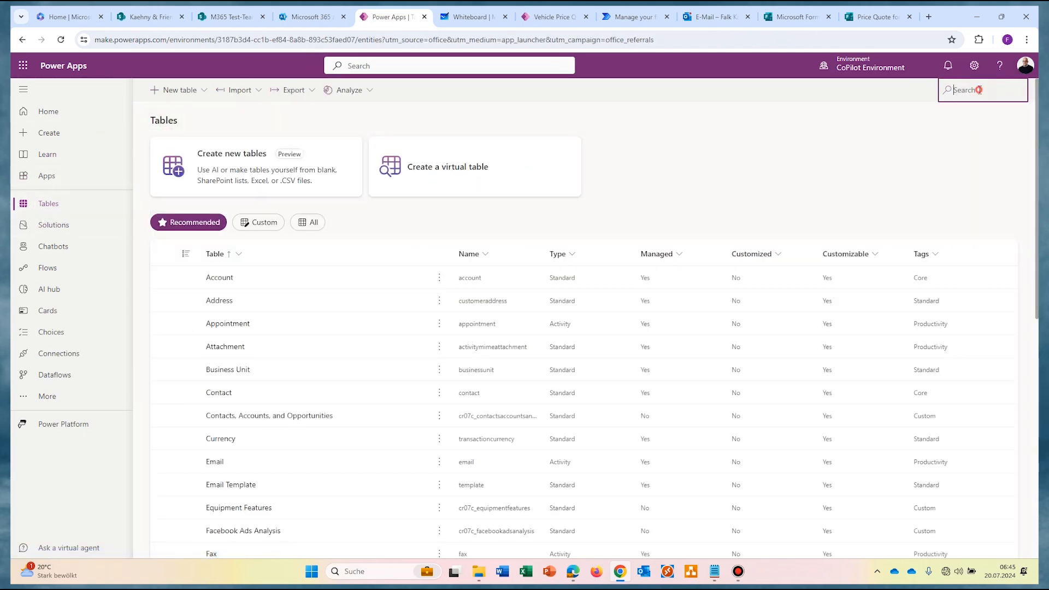
type("vehicle")
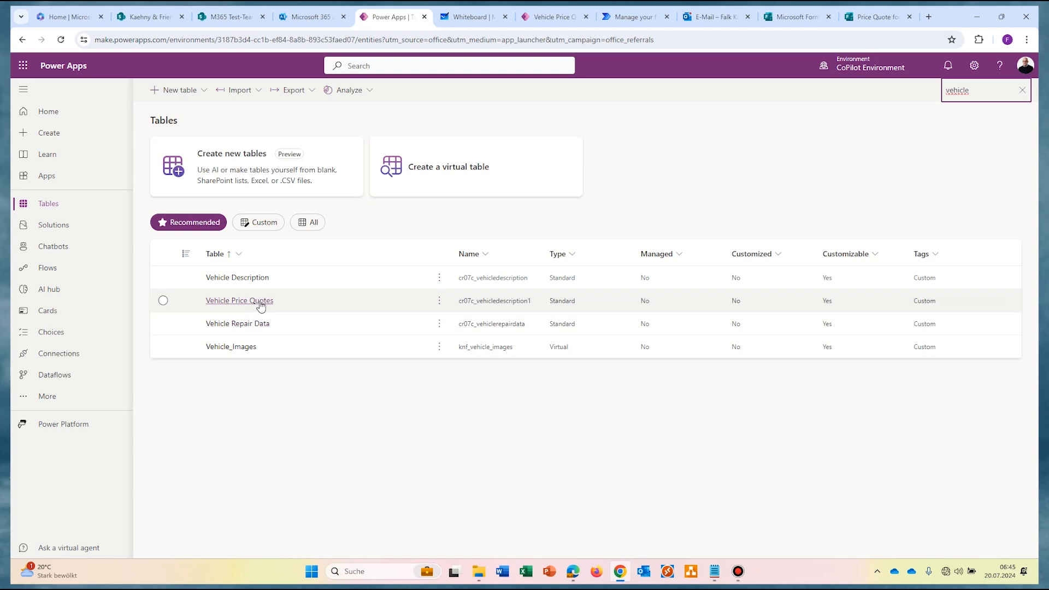
left_click(260, 302)
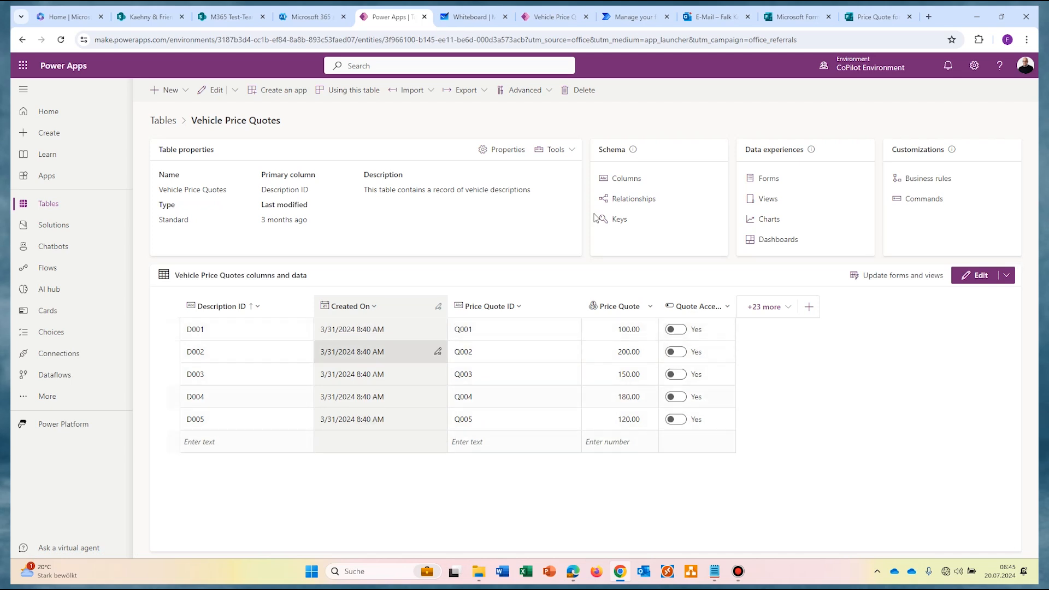
left_click(631, 182)
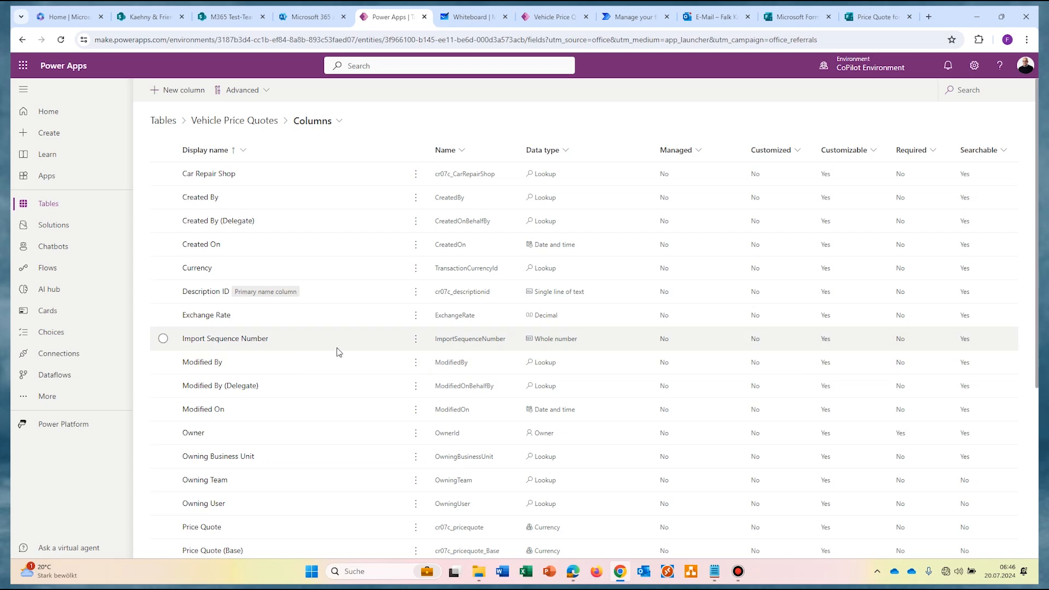
scroll(338, 352, "down", 4)
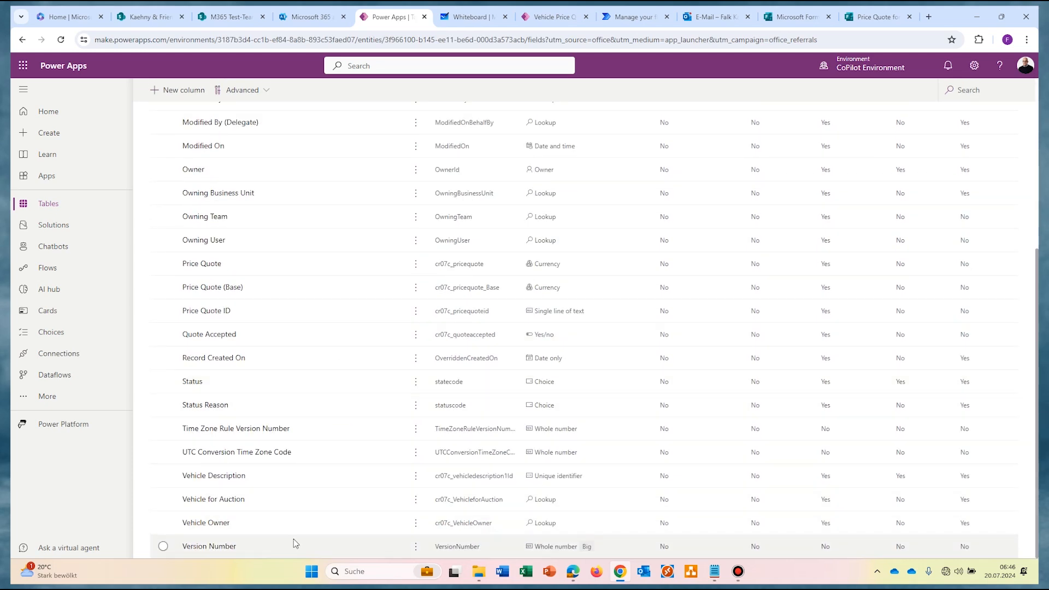
scroll(297, 438, "up", 4)
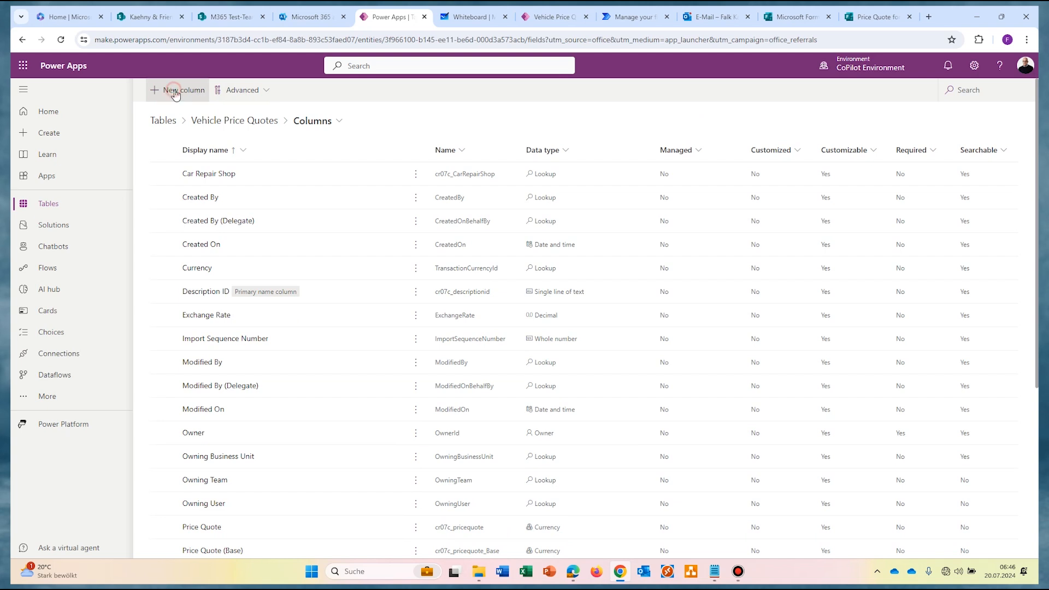
left_click(169, 90)
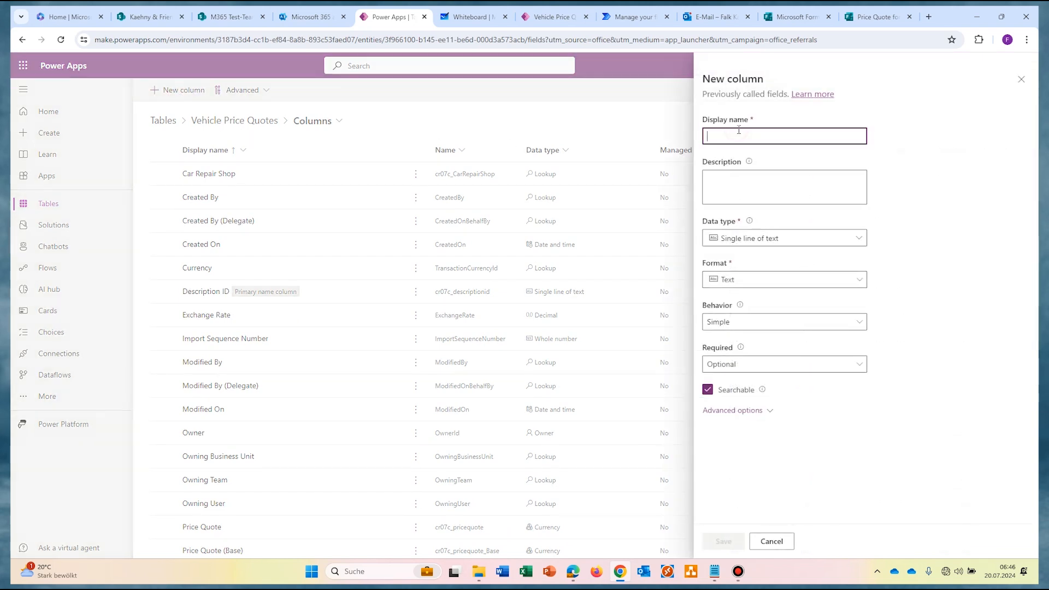
type("VehicleID")
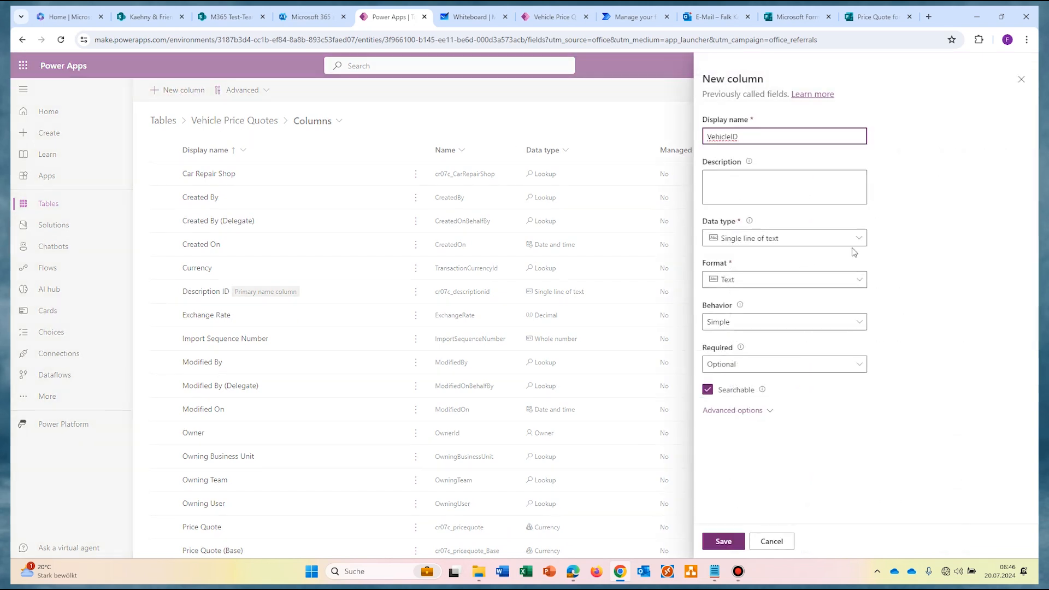
left_click(852, 241)
mouse_move(852, 339)
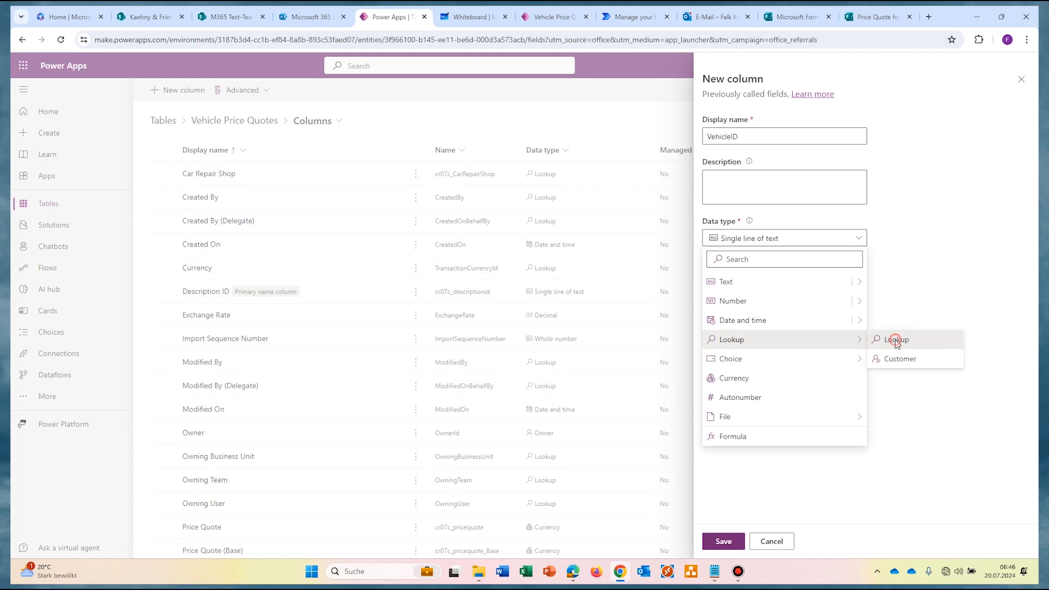
left_click(896, 341)
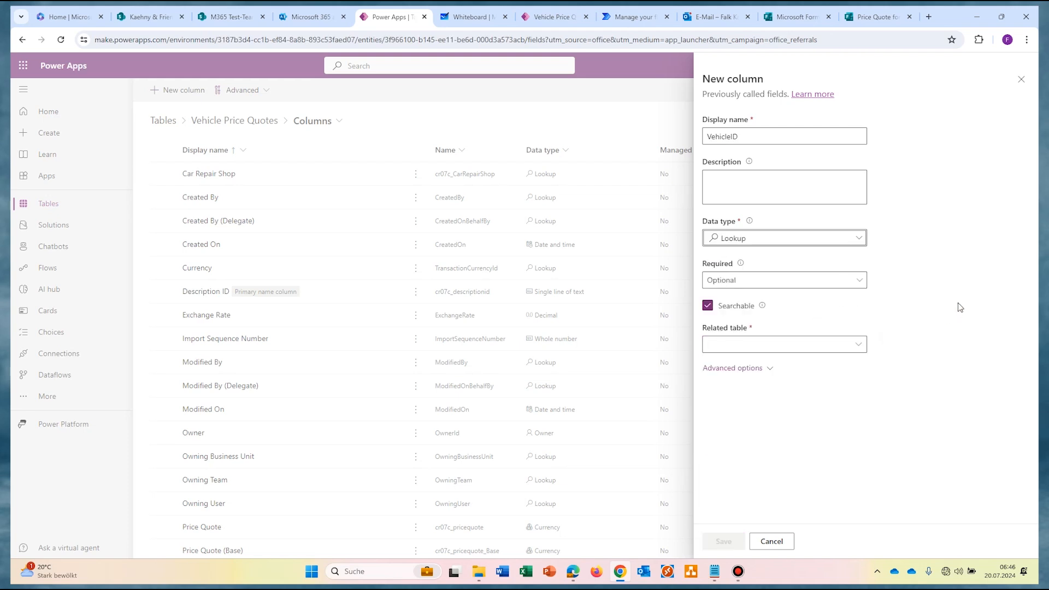
left_click(858, 345)
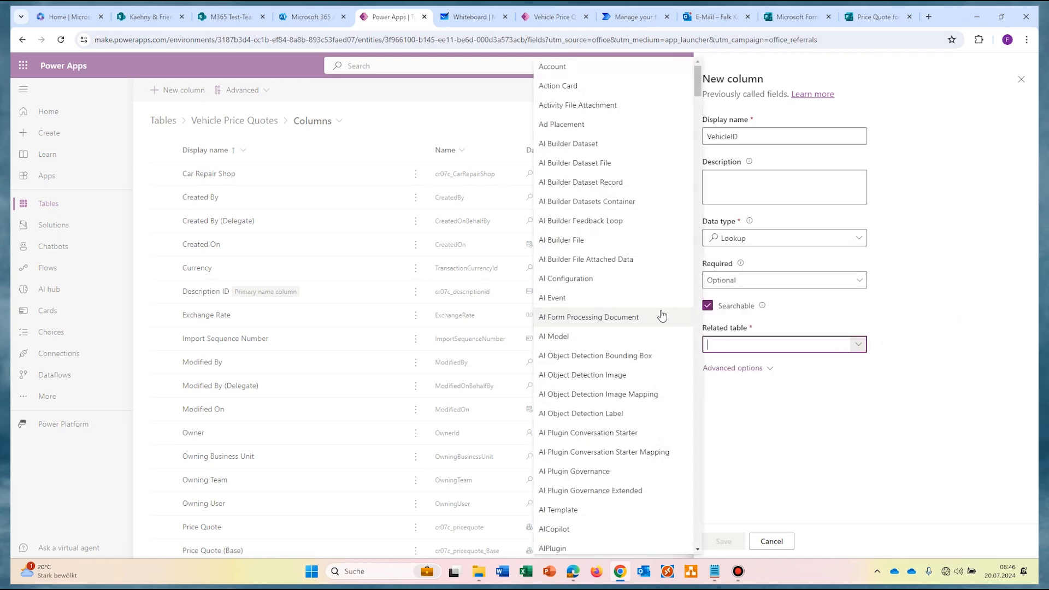
type("veh")
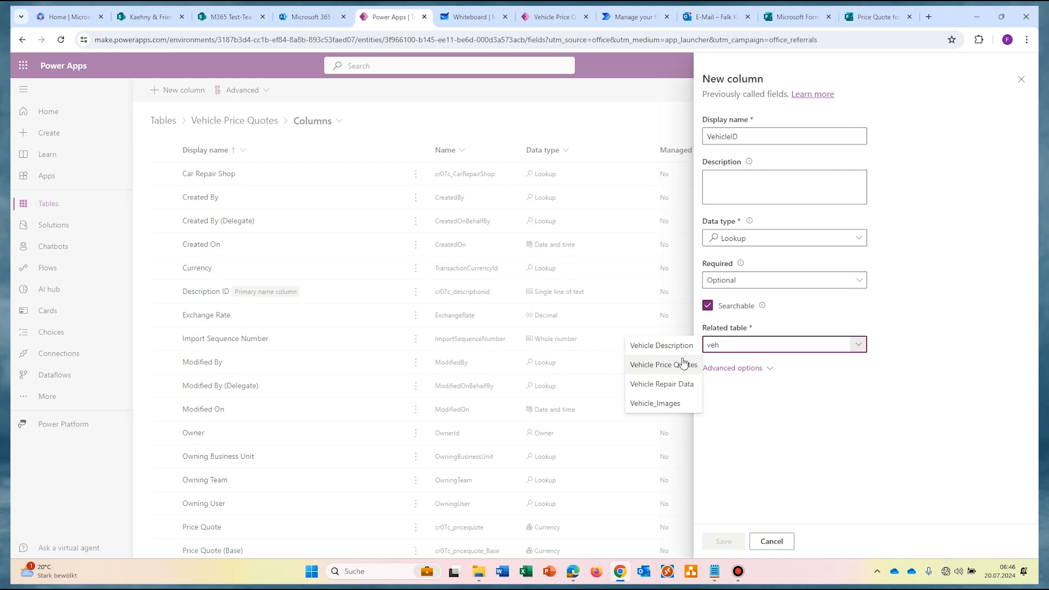
left_click(678, 345)
key("Escape")
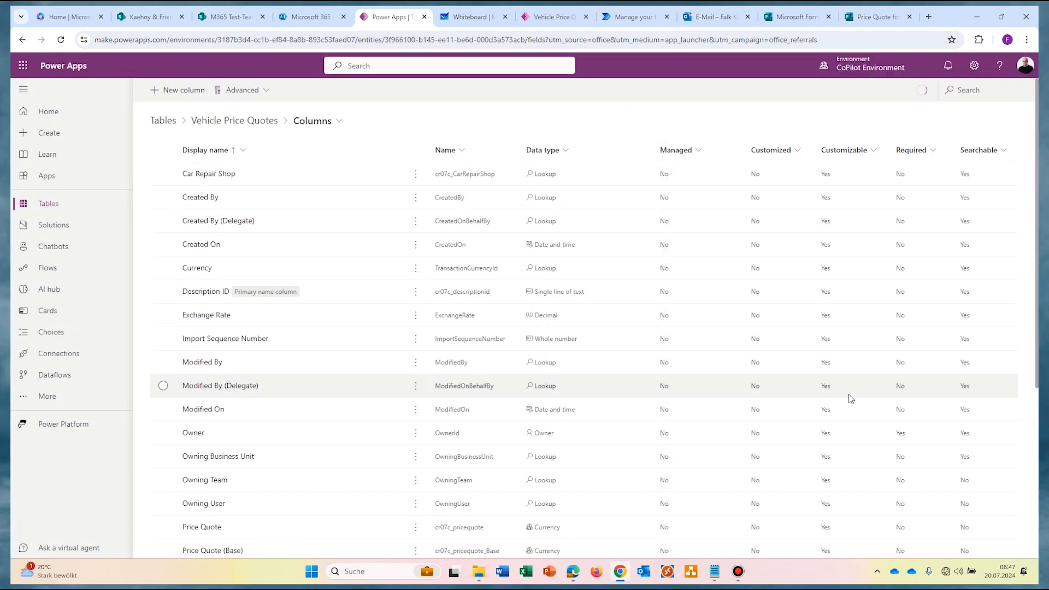
left_click(224, 175)
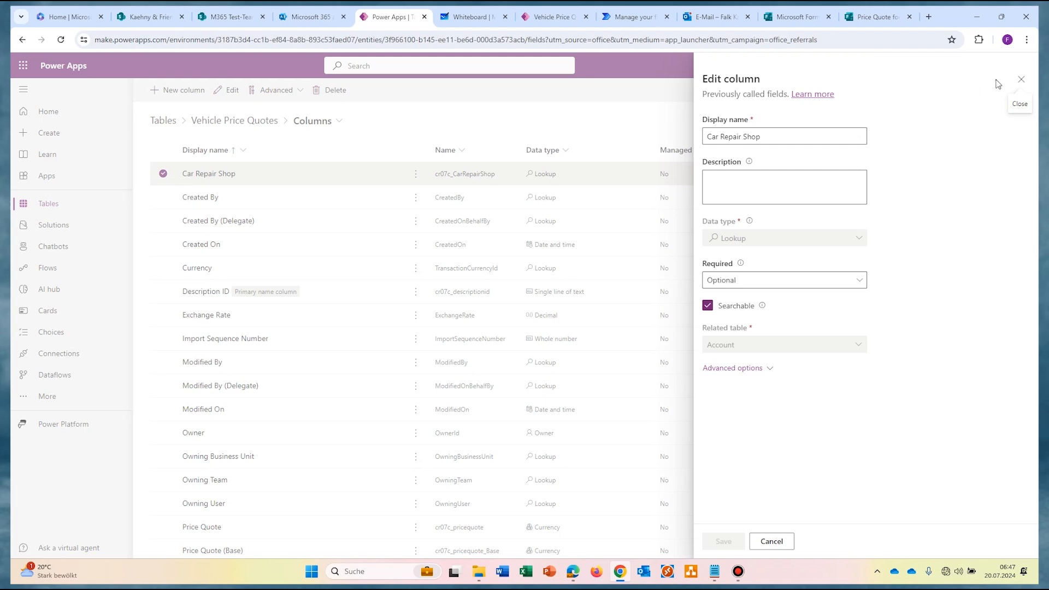
left_click(1021, 80)
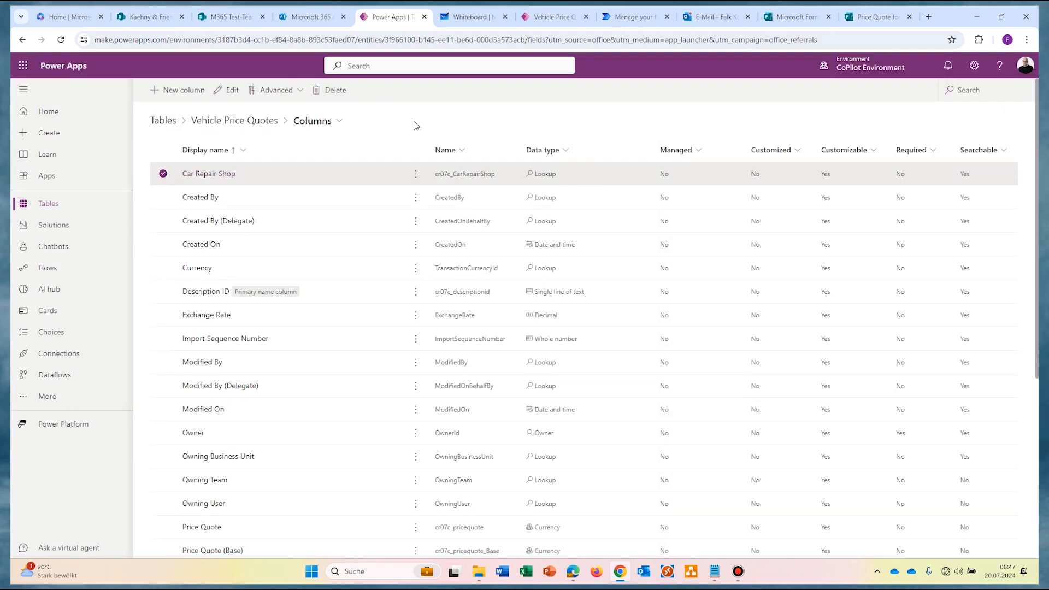
left_click(176, 89)
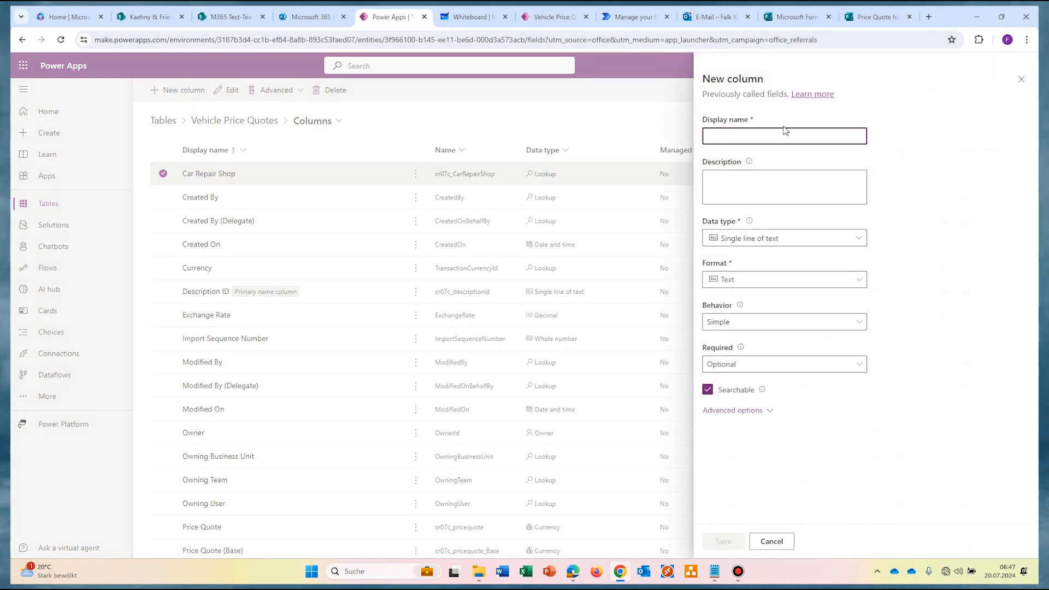
Step: Define the 'Car Repairshop E-Mail' column as a Lookup related to the Contact table
type("Car Repairshop E-Mail")
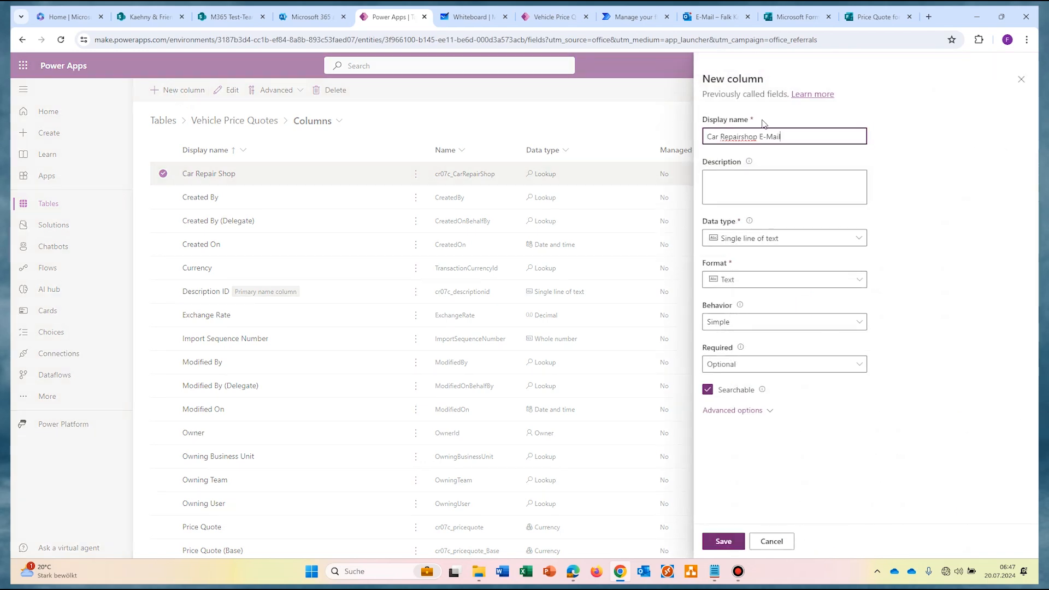
left_click(852, 238)
left_click(857, 343)
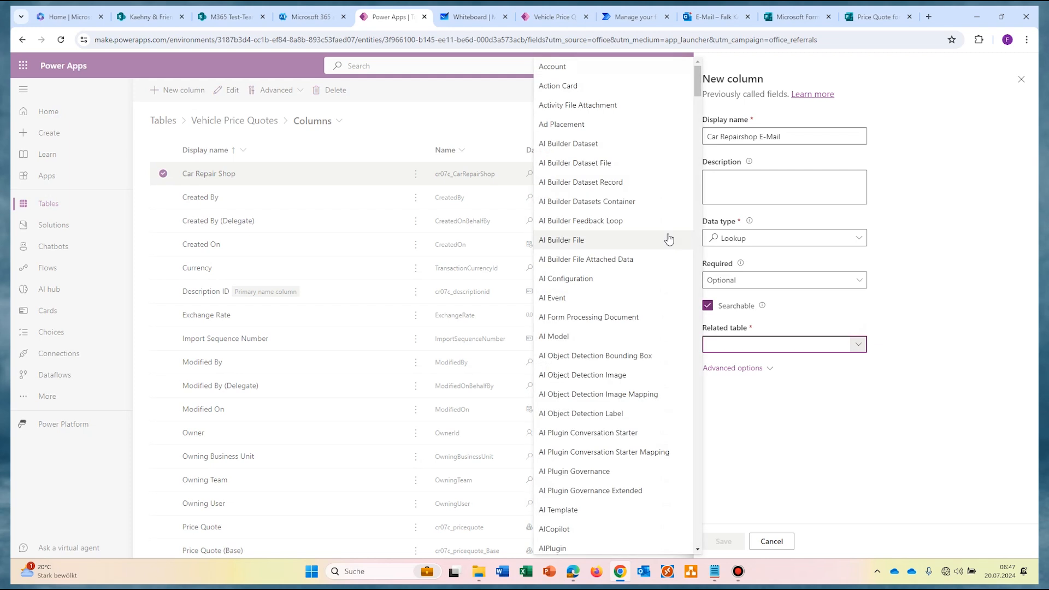
type("con")
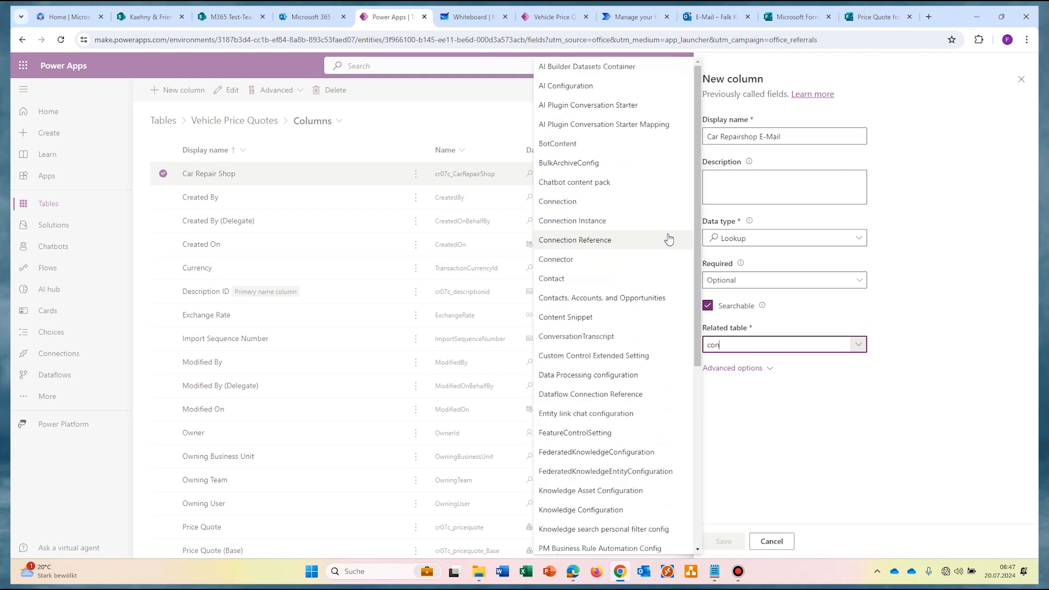
left_click(680, 279)
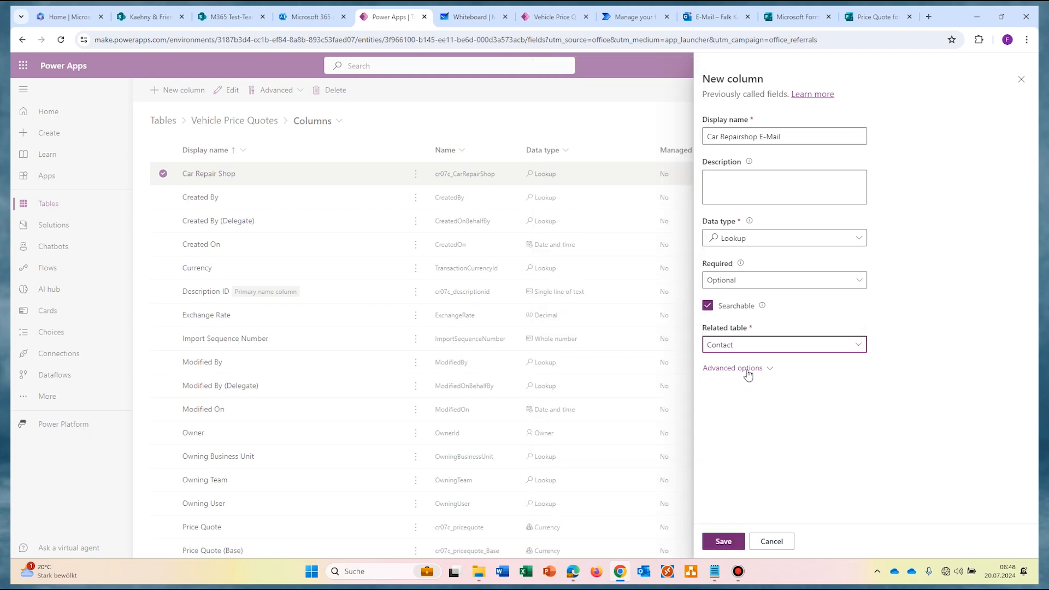
left_click(748, 376)
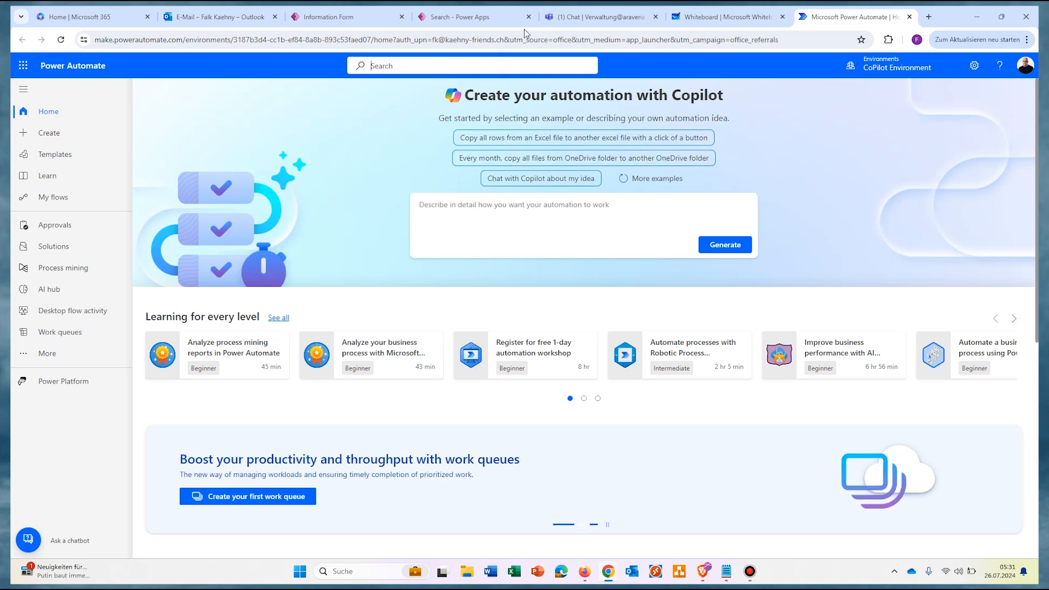
Step: Create automated flow 'Write Car Qoutes to Dataverse' with the Forms 'When a new response is submitted' trigger
type("for")
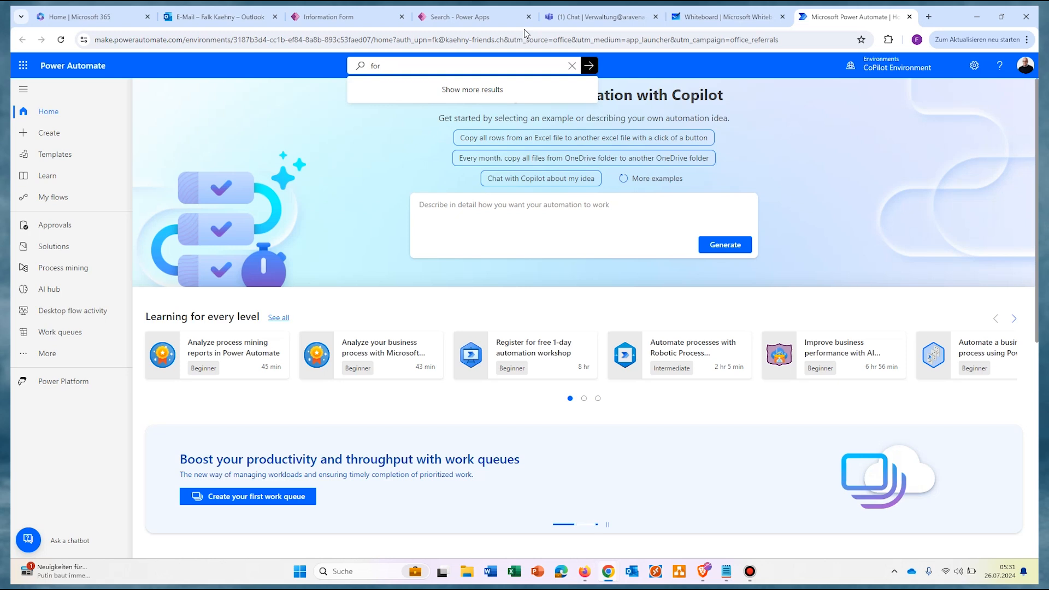
type("ms")
key("Return")
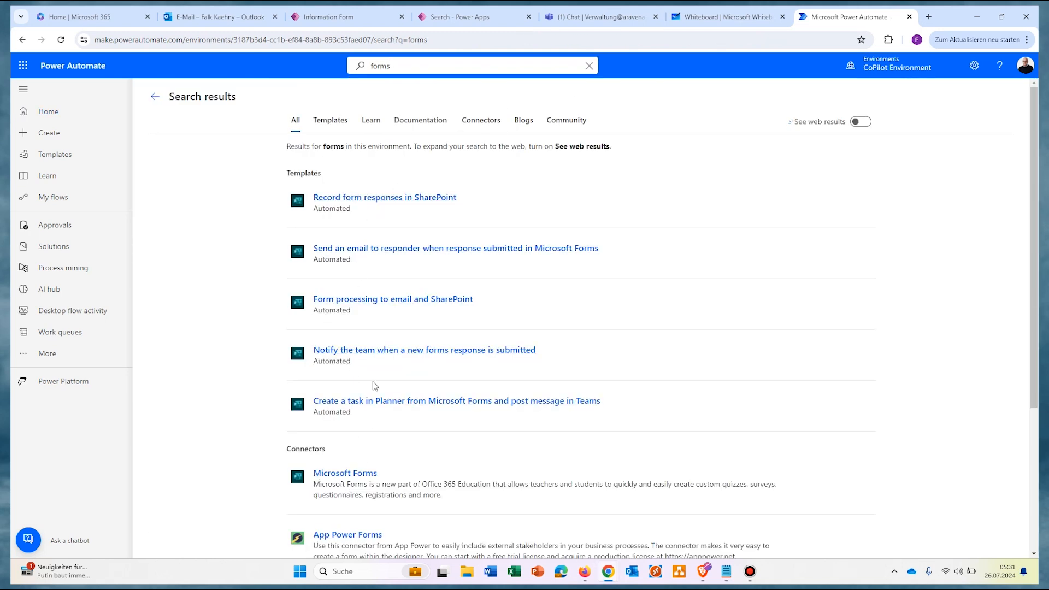
left_click(40, 135)
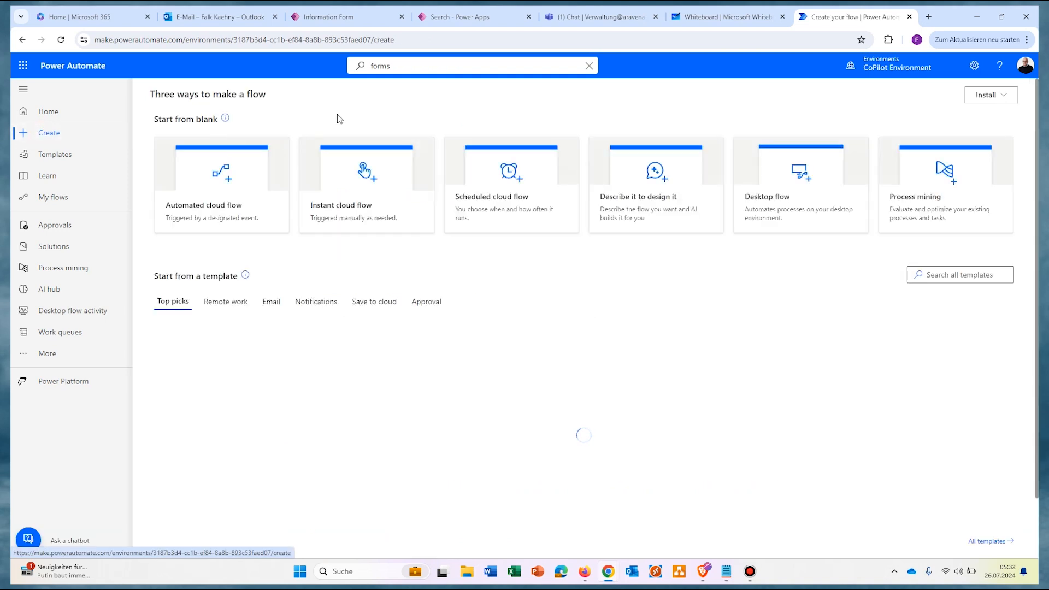
left_click(221, 186)
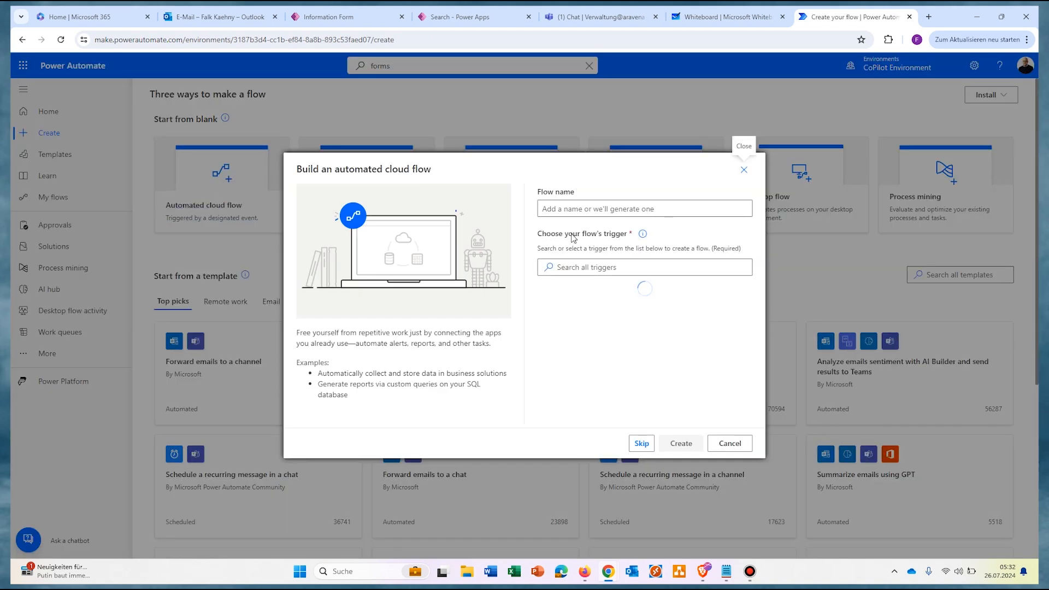
type("Write Car Qoutes to Dataverse")
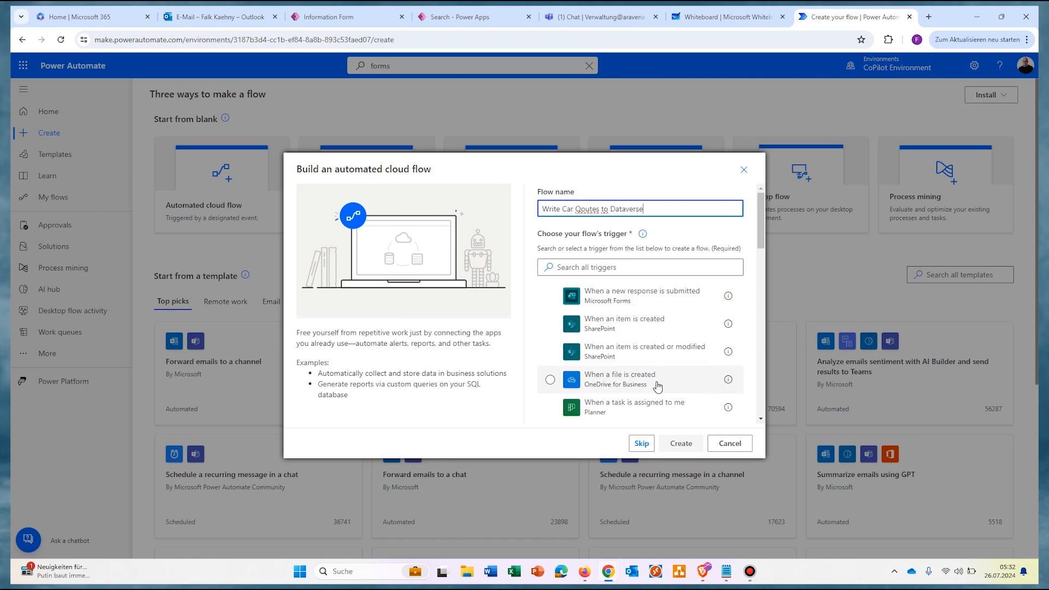
left_click(669, 296)
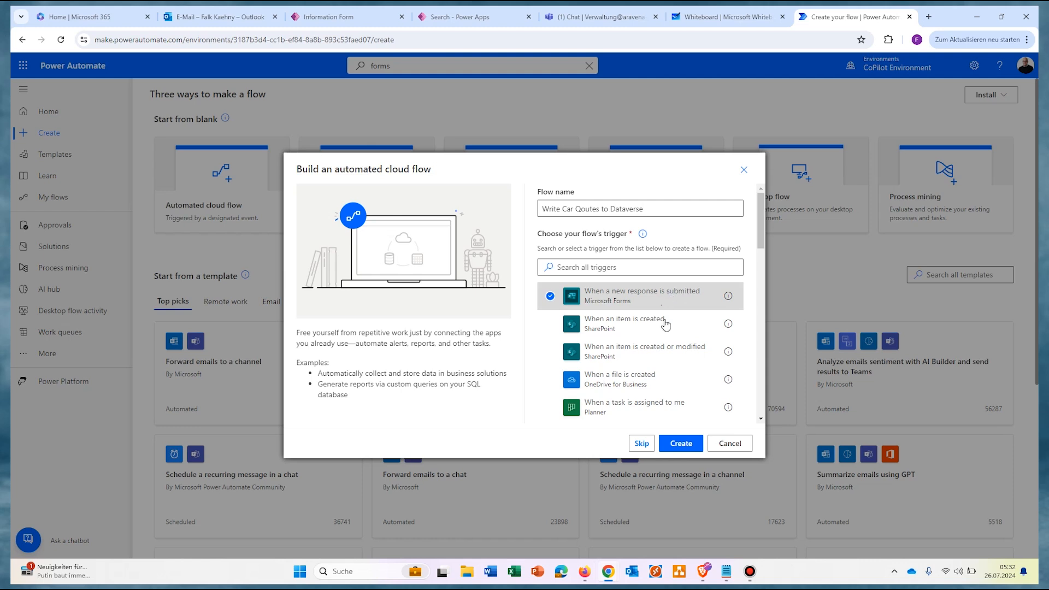
left_click(682, 444)
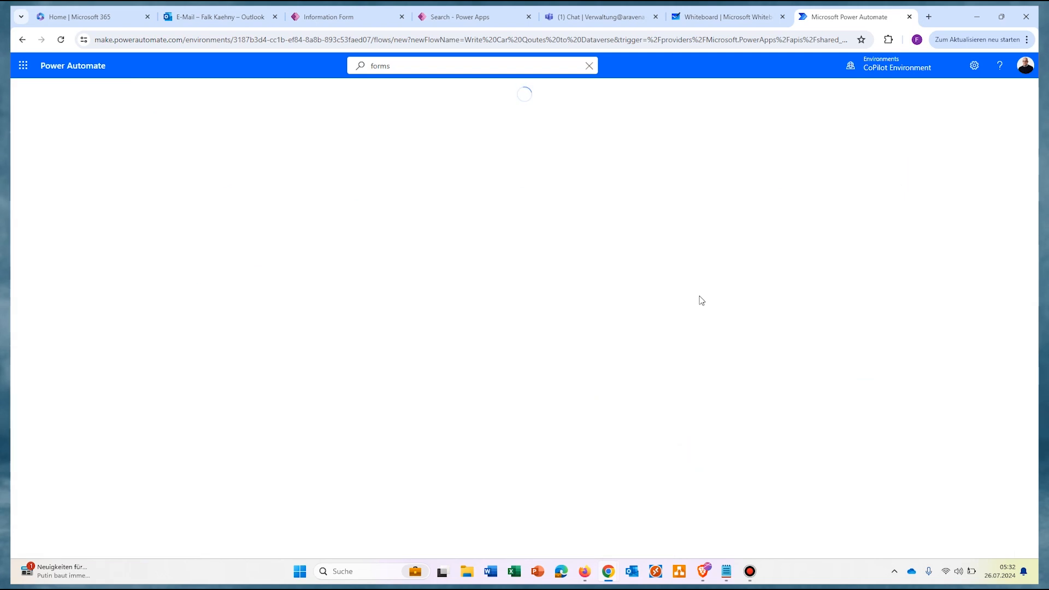
Step: Set the trigger's Form Id to the Price Quote for damaged cars form
left_click(476, 232)
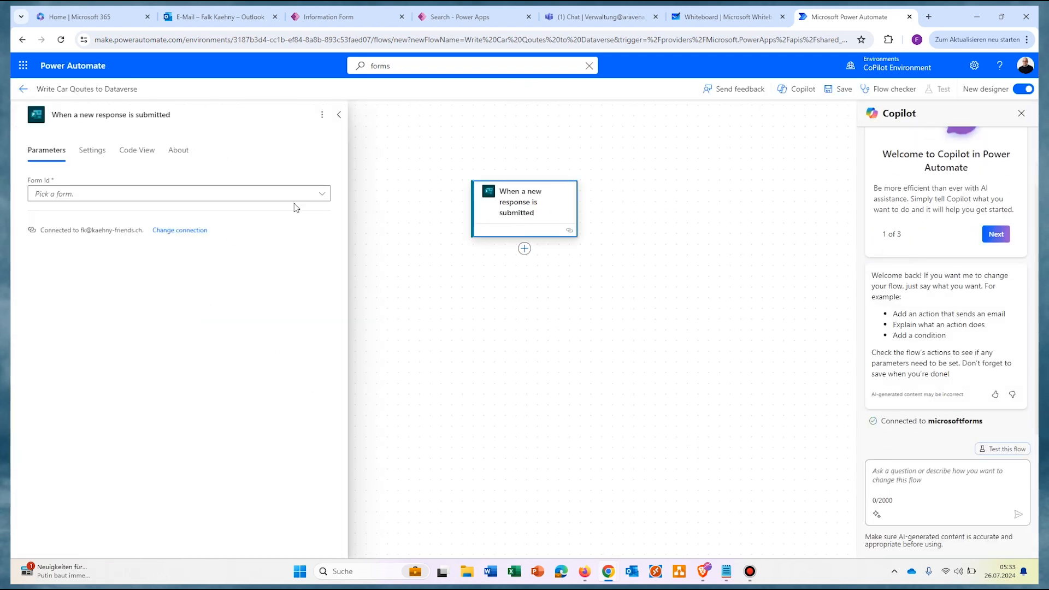
left_click(295, 194)
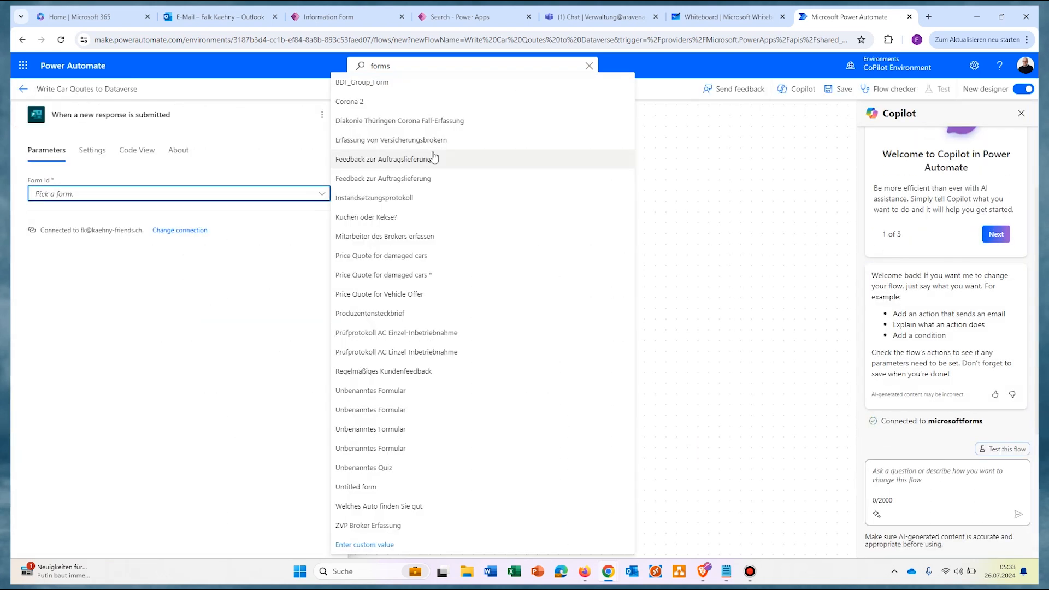
left_click(389, 279)
left_click(392, 312)
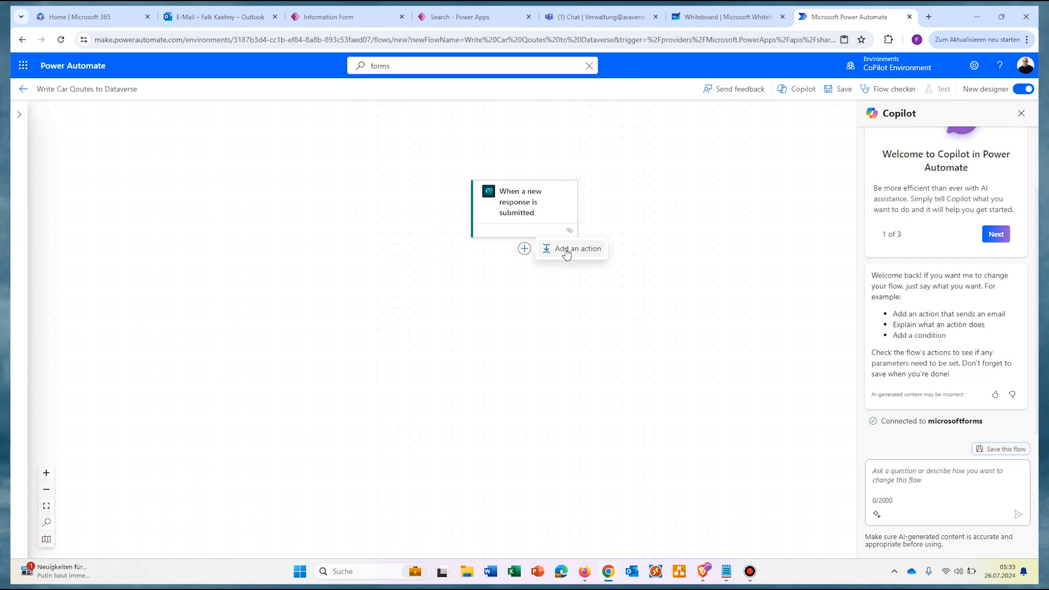
Step: Add Get response details for Price Quote for damaged cars, using the trigger's Response Id
left_click(566, 253)
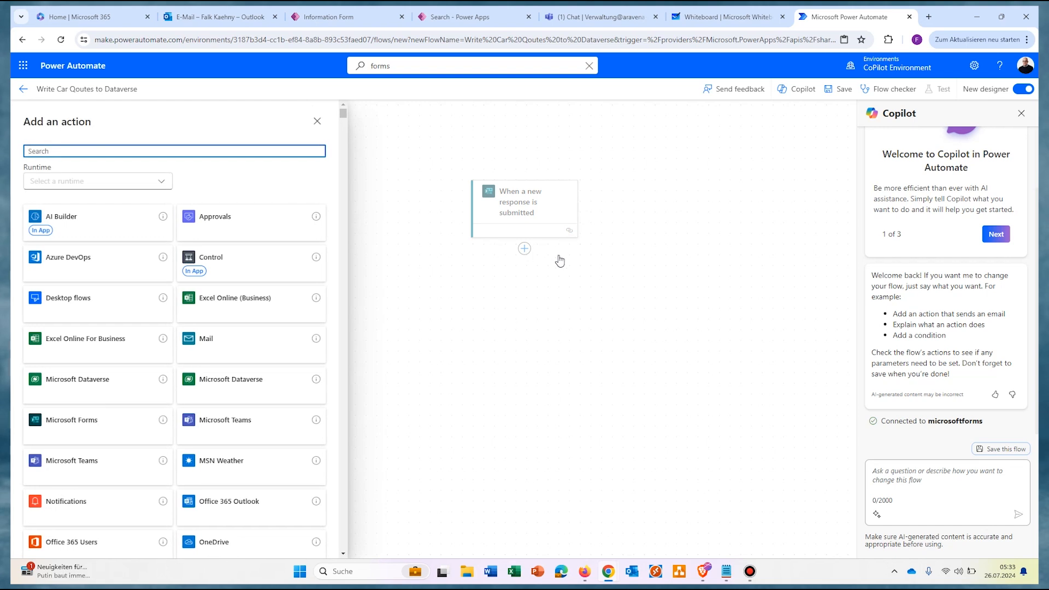
type("forms")
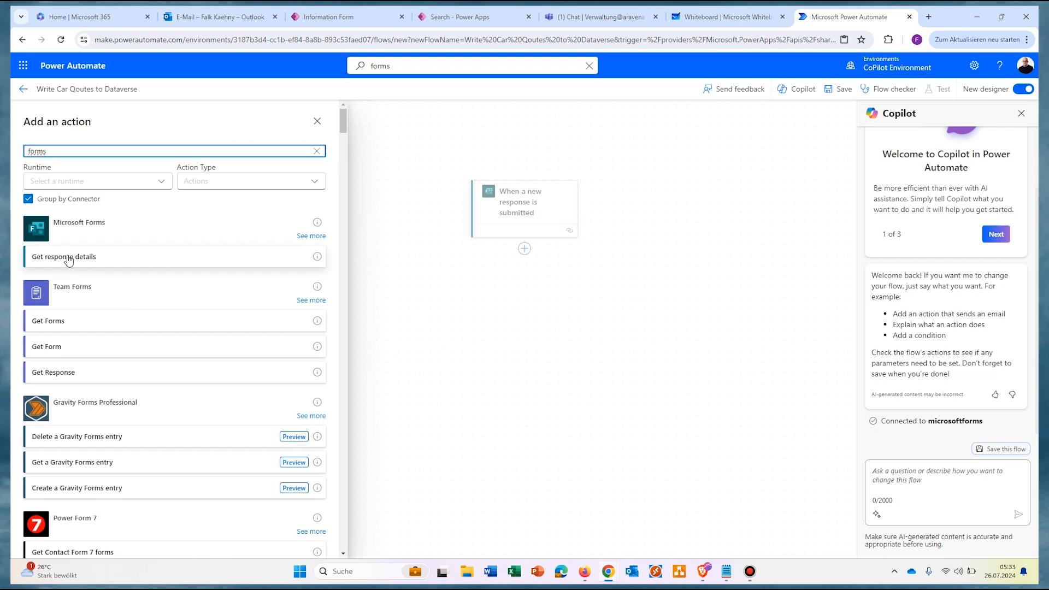
left_click(68, 260)
left_click(281, 198)
left_click(357, 264)
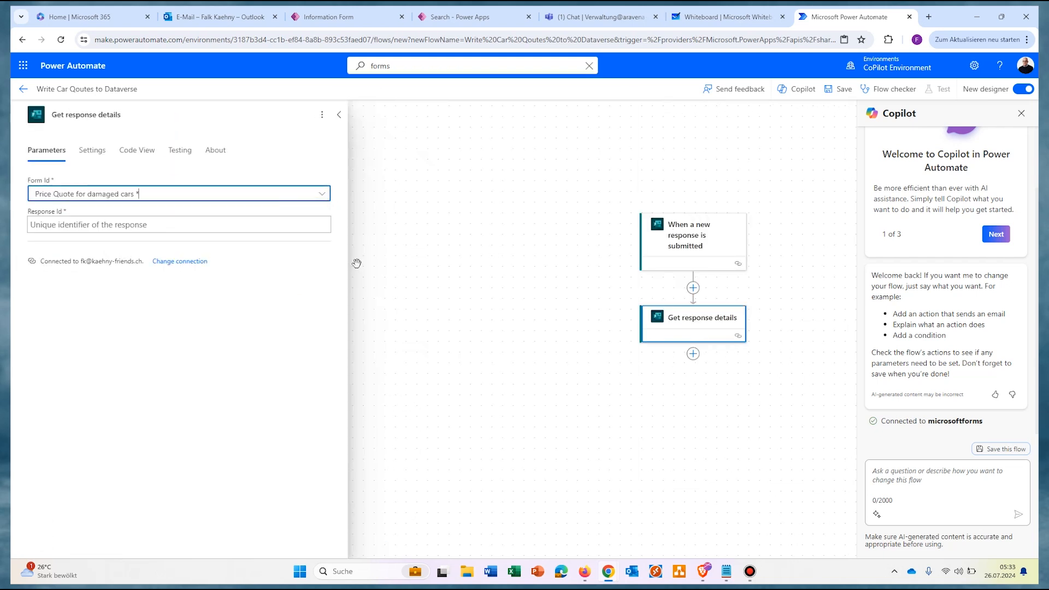
left_click(322, 225)
left_click(377, 288)
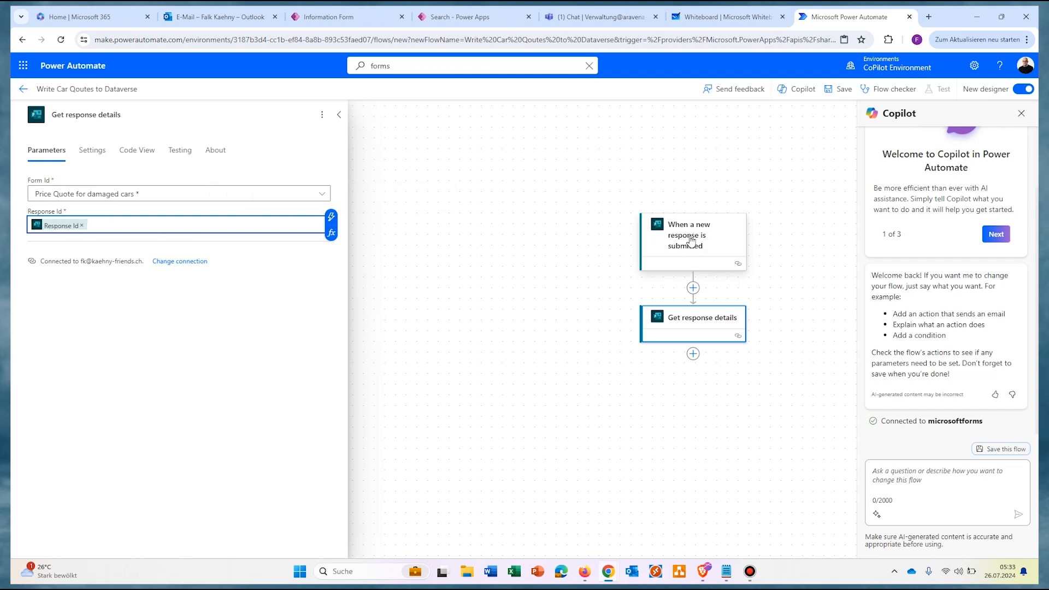
left_click(332, 217)
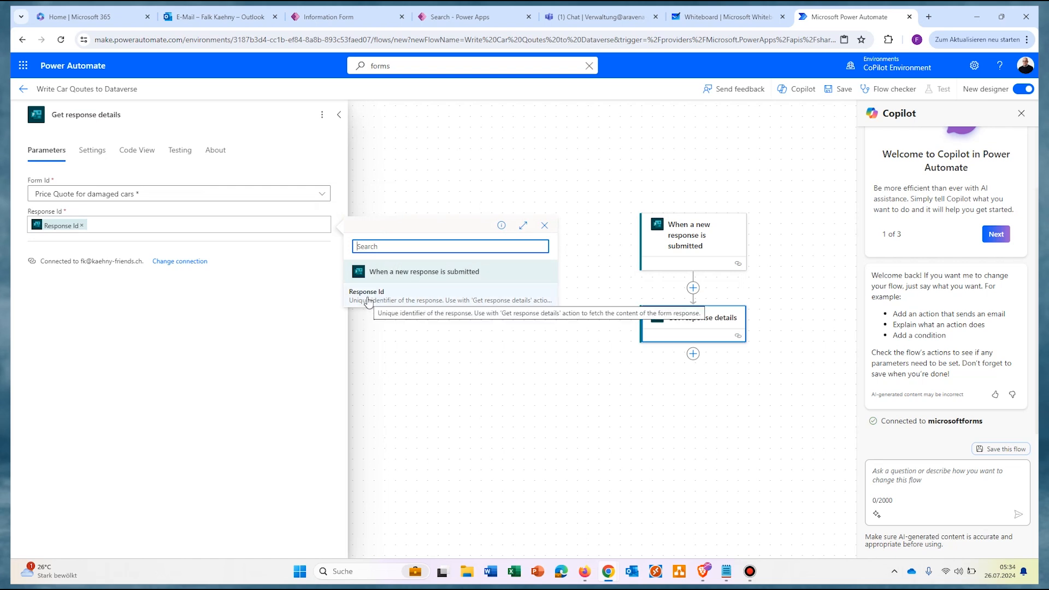
left_click(427, 389)
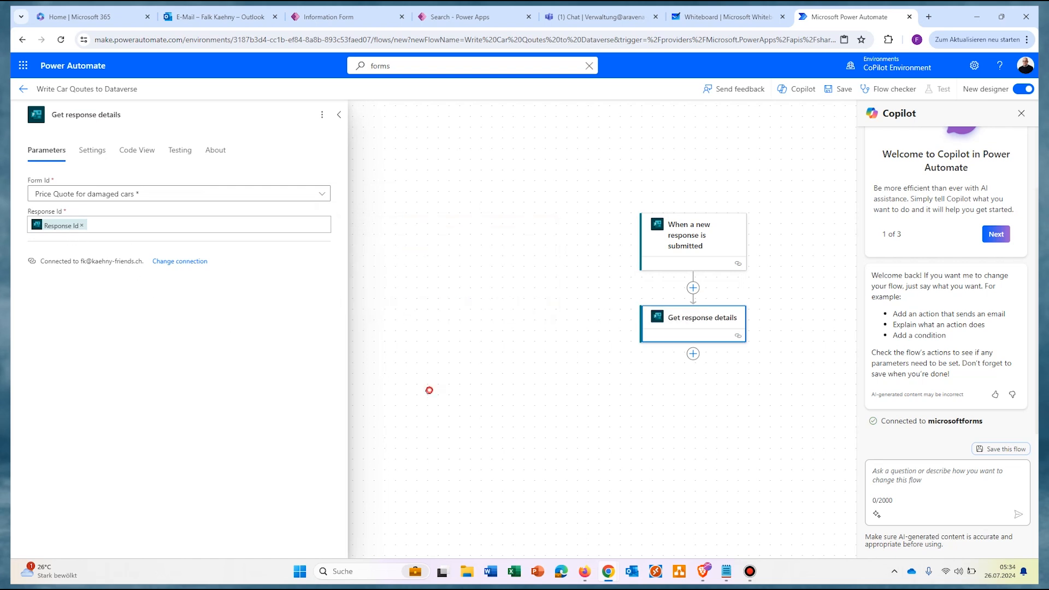
Step: Add an Initialize variable step named varPriceQuote, with the step title also set to varPriceQuote
left_click(693, 353)
left_click(727, 355)
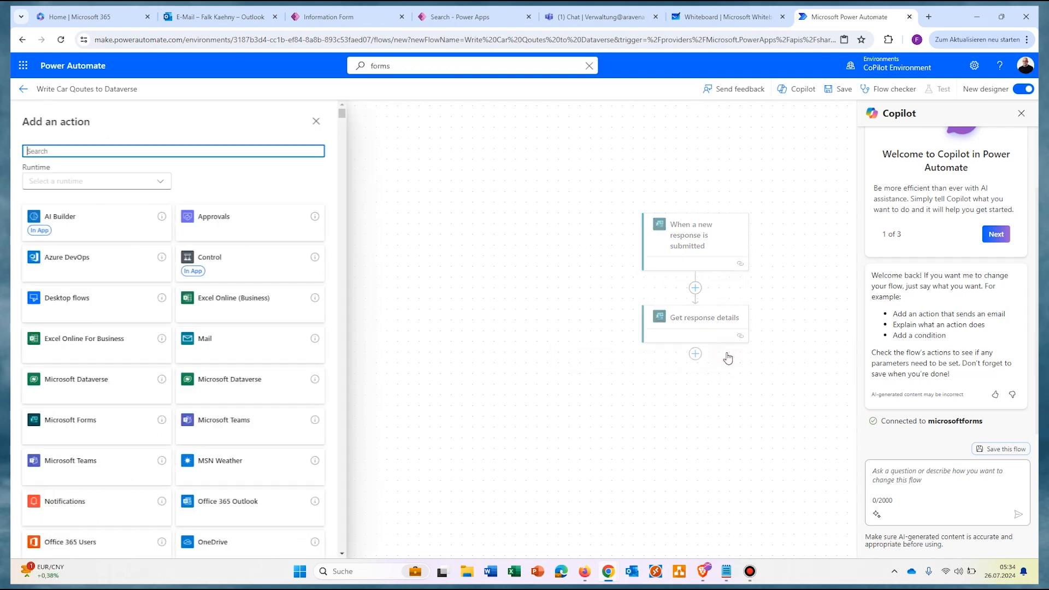
type("vari")
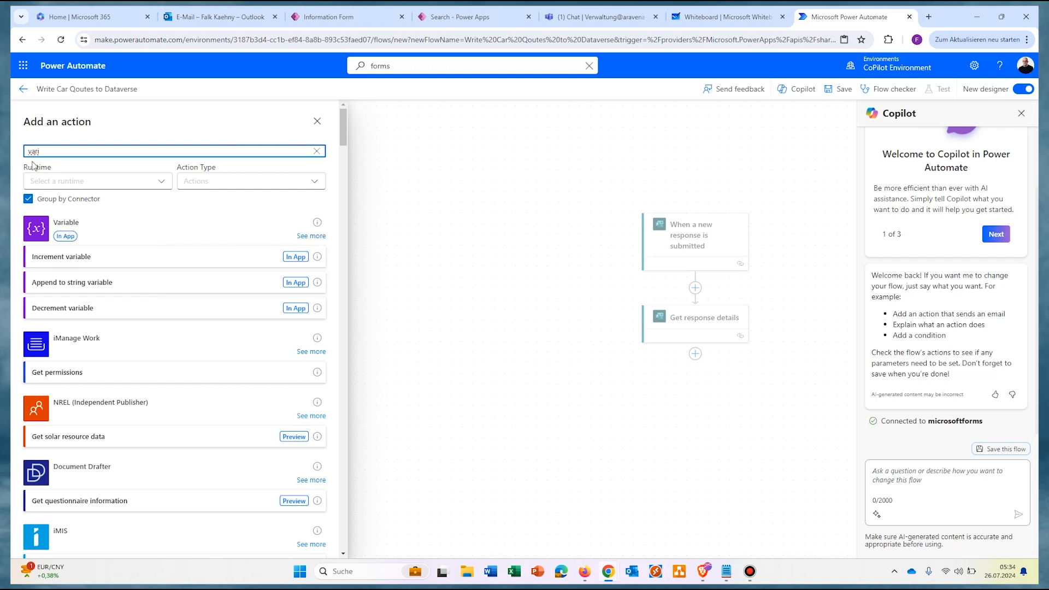
left_click(321, 237)
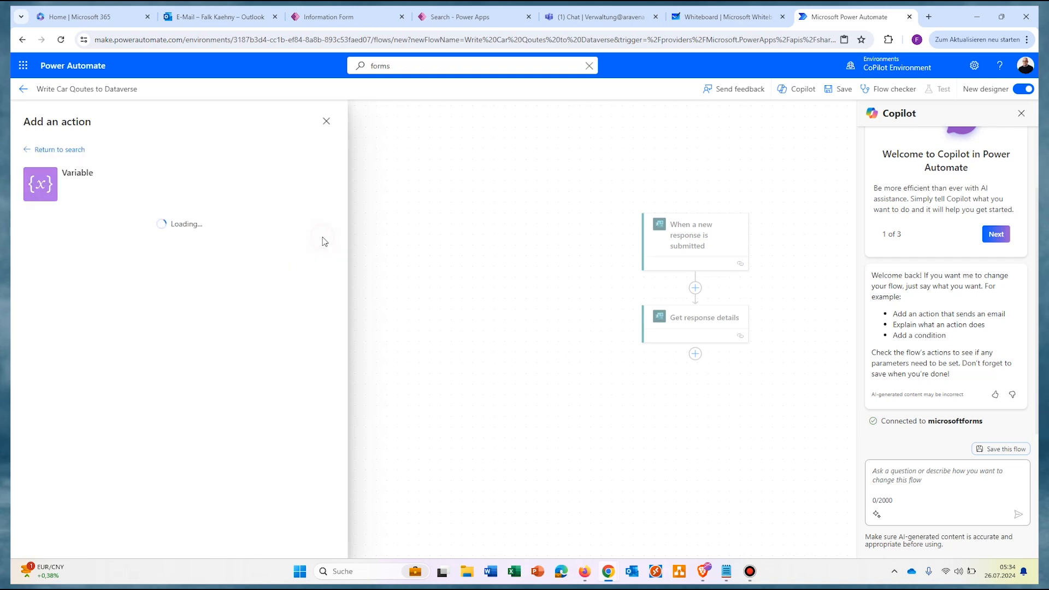
left_click(55, 324)
left_click(140, 194)
type("var")
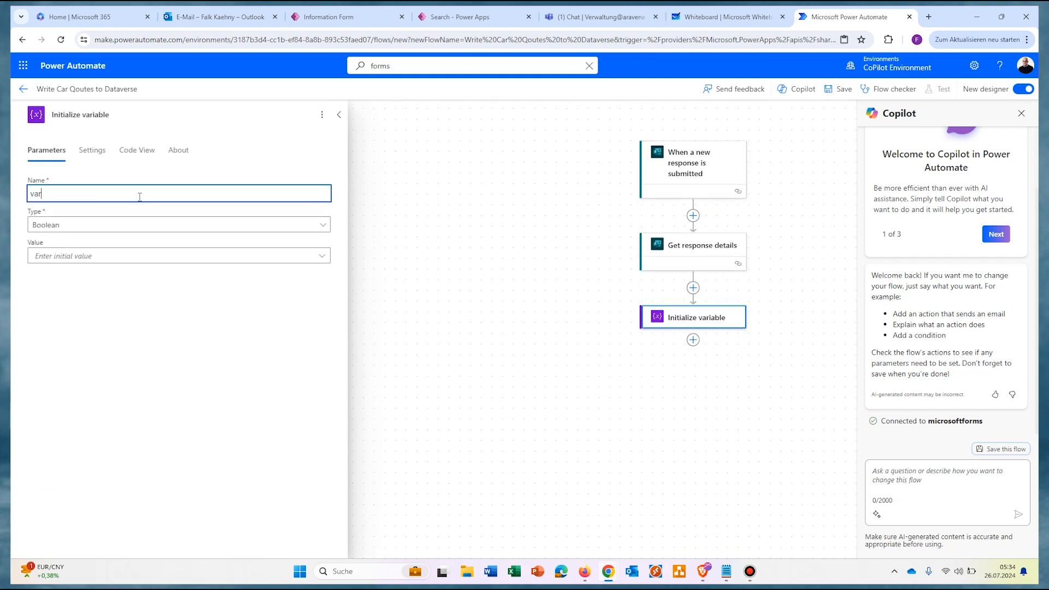
type("PriceQuote")
key("ctrl+a")
key("ctrl+c")
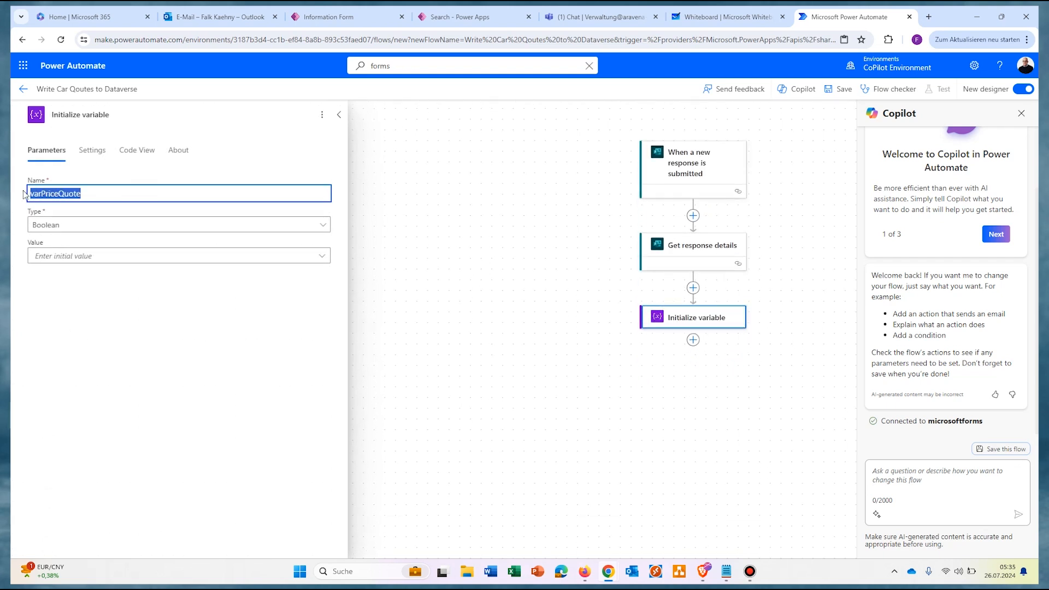
left_click(159, 115)
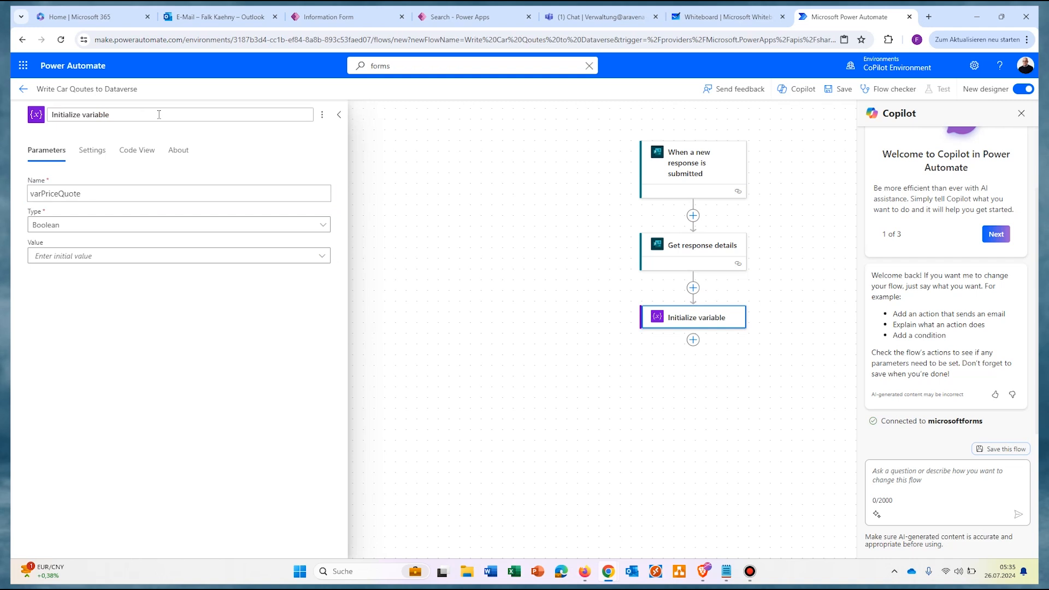
key("ctrl+v")
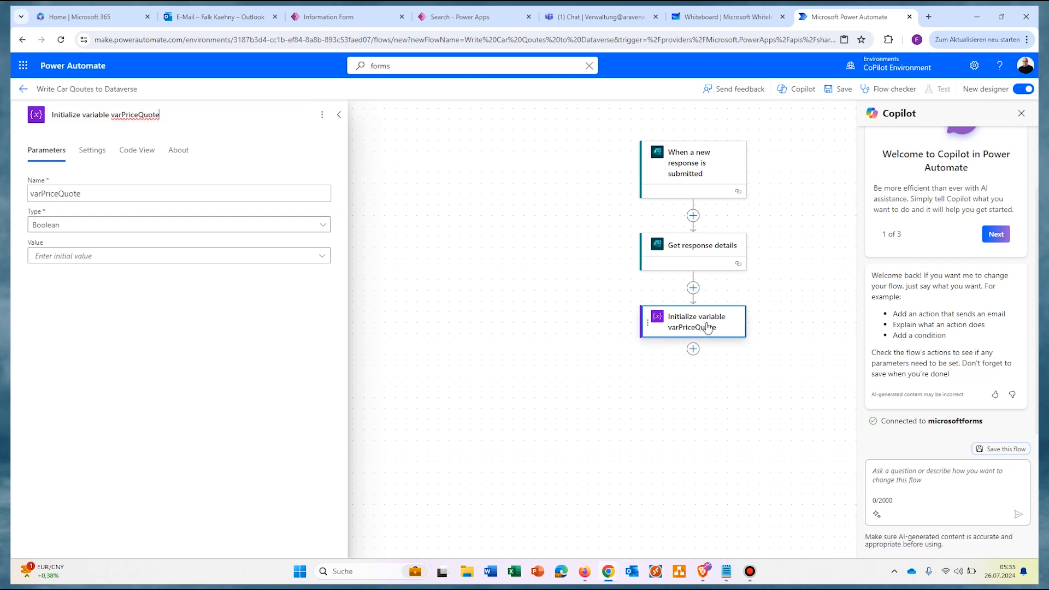
Step: Make varPriceQuote a Float with initial value float() of the Price Quote for car answer
left_click(157, 226)
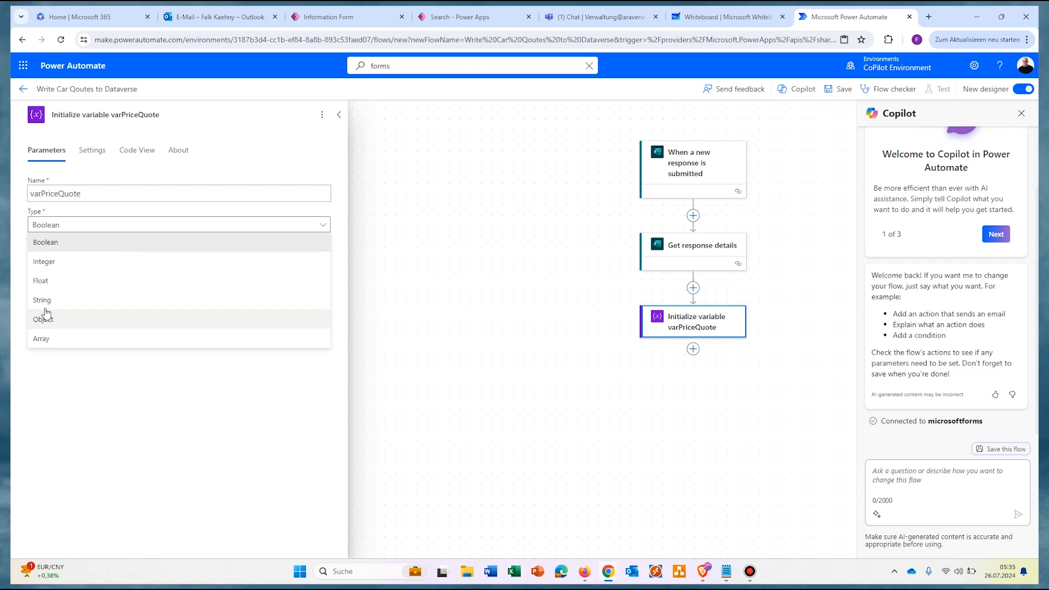
left_click(41, 281)
left_click(322, 255)
left_click(332, 248)
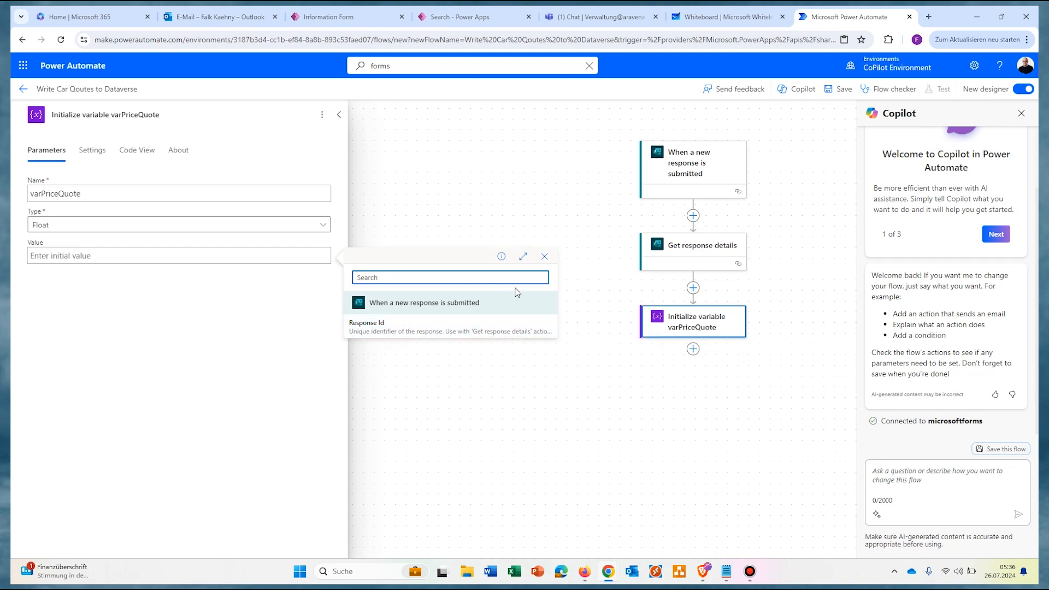
key("Escape")
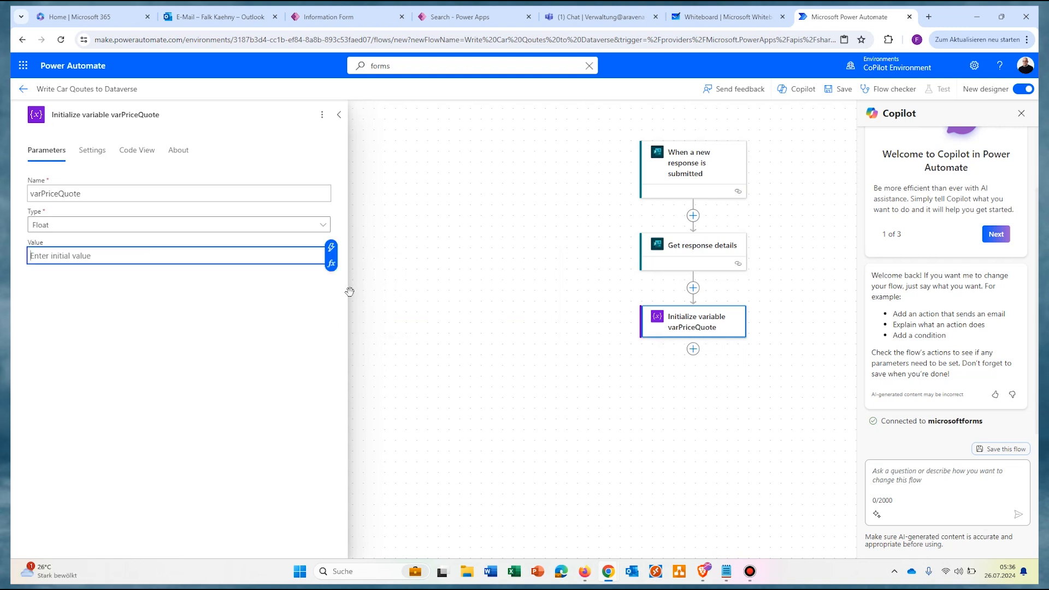
left_click(331, 265)
left_click(377, 280)
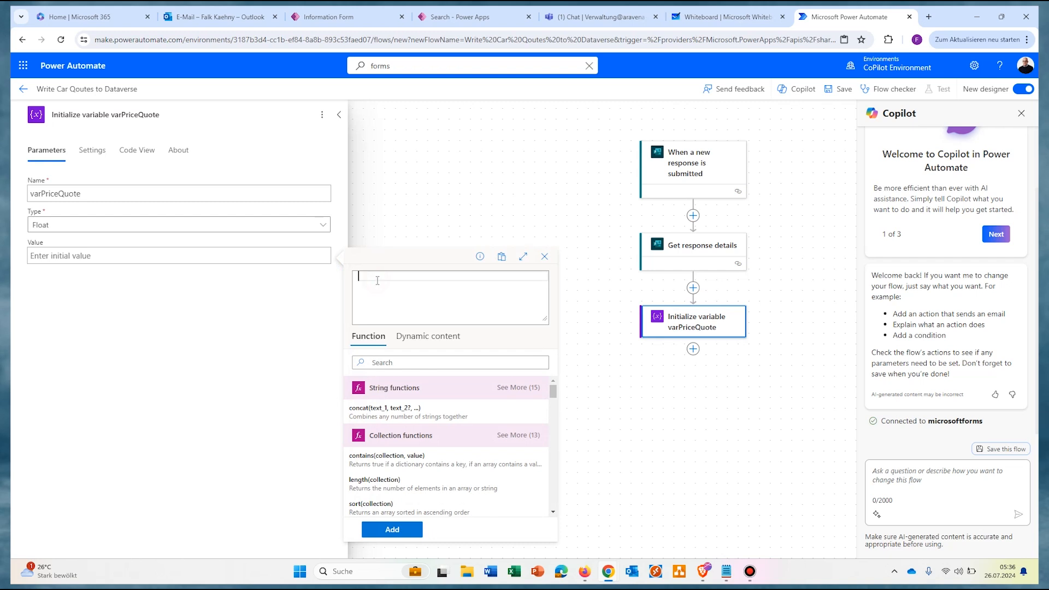
type("float(")
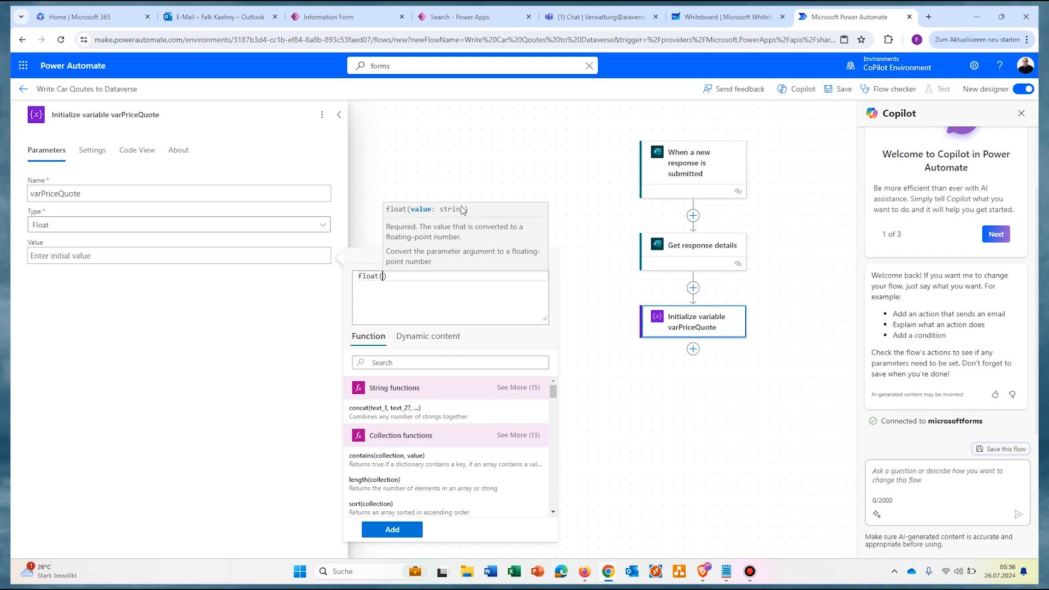
left_click(429, 338)
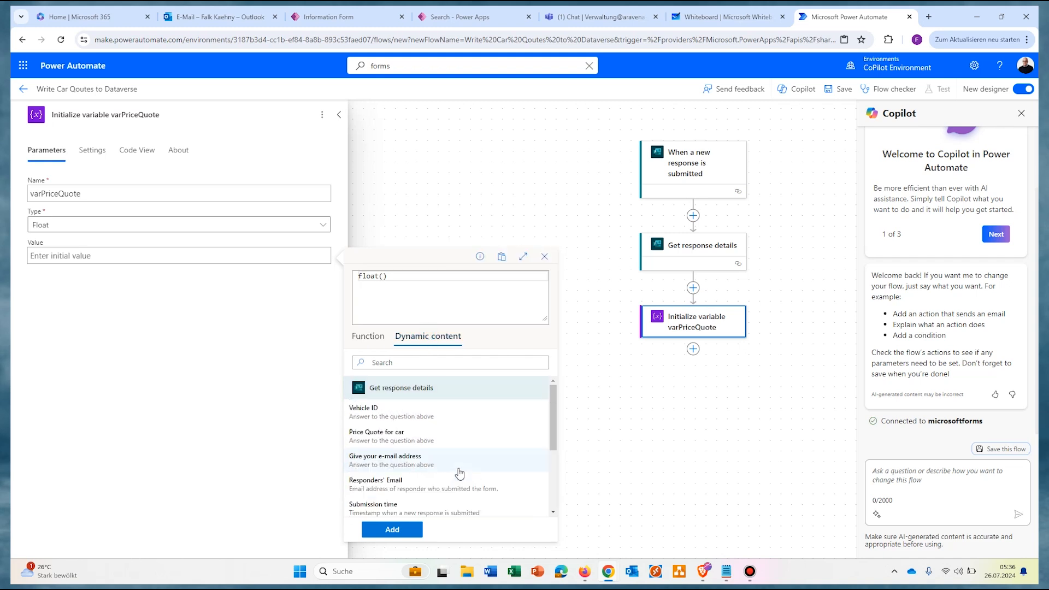
left_click(401, 440)
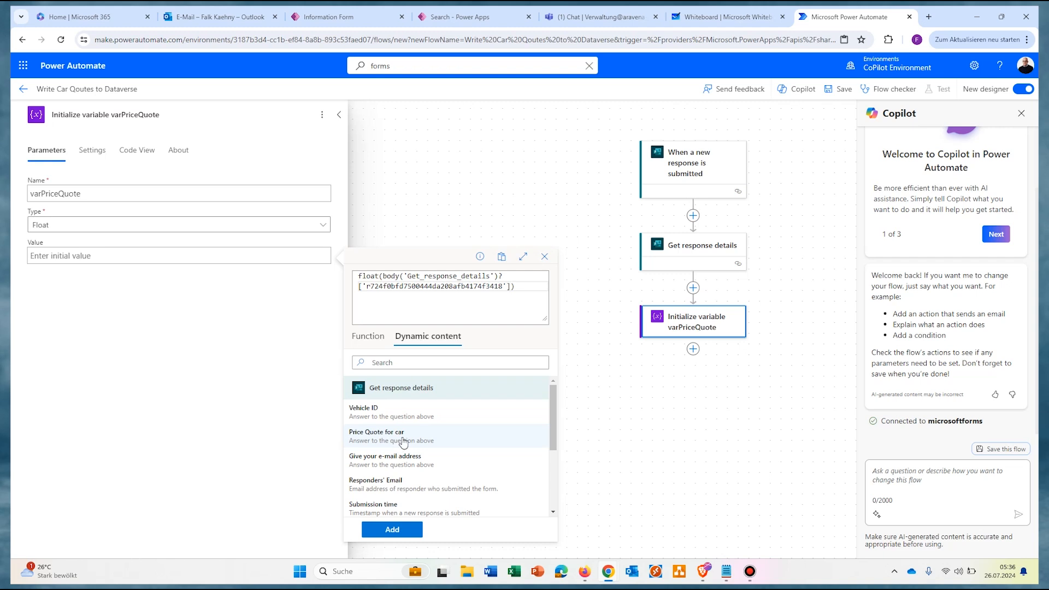
left_click(391, 530)
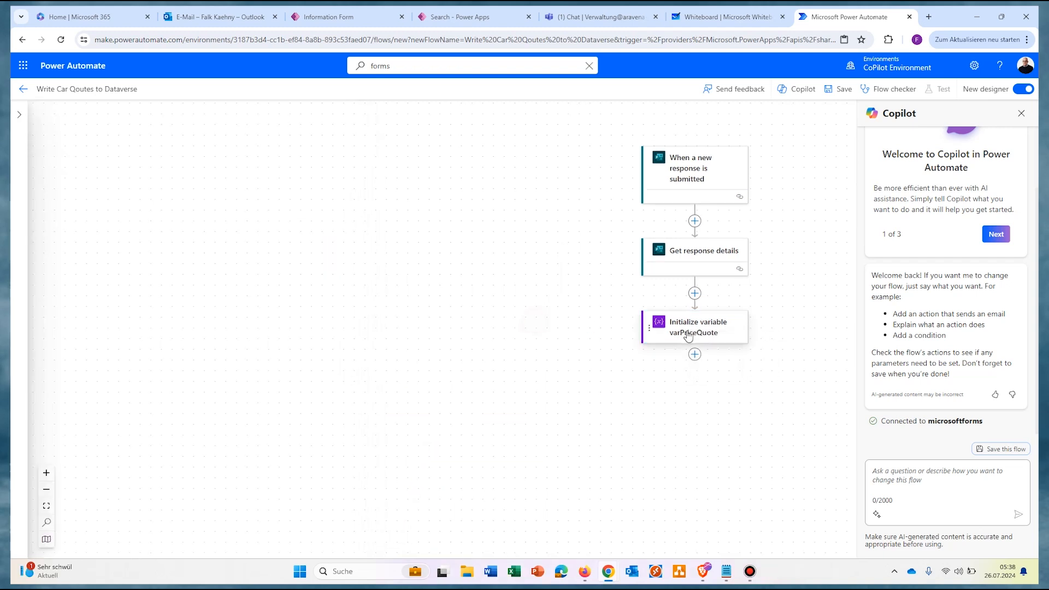
Step: Paste a copy of the varPriceQuote step, renamed varRepairShopEmail with type String
right_click(697, 327)
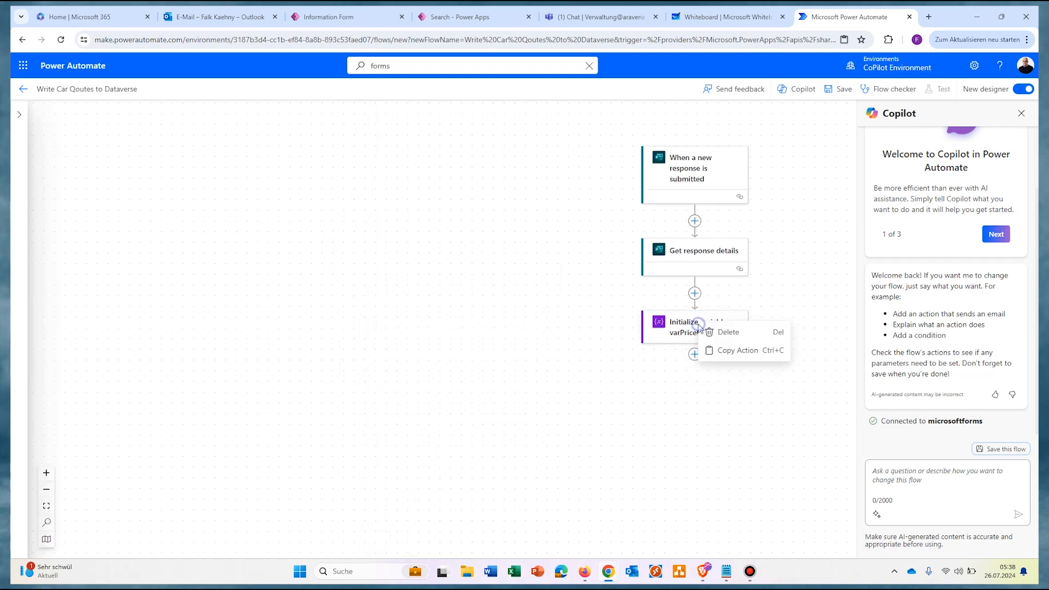
left_click(726, 355)
left_click(694, 354)
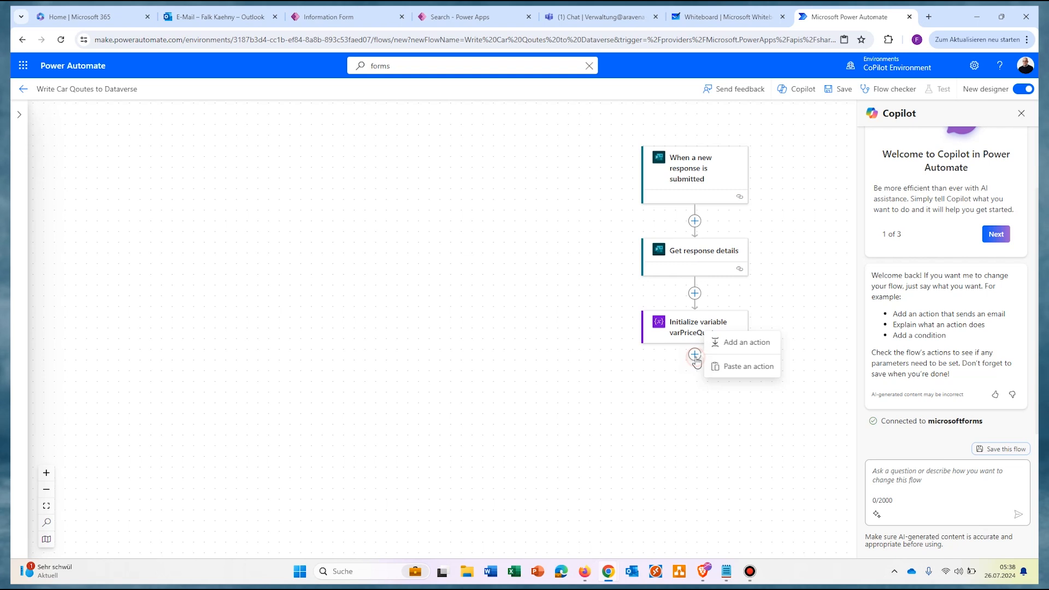
left_click(730, 368)
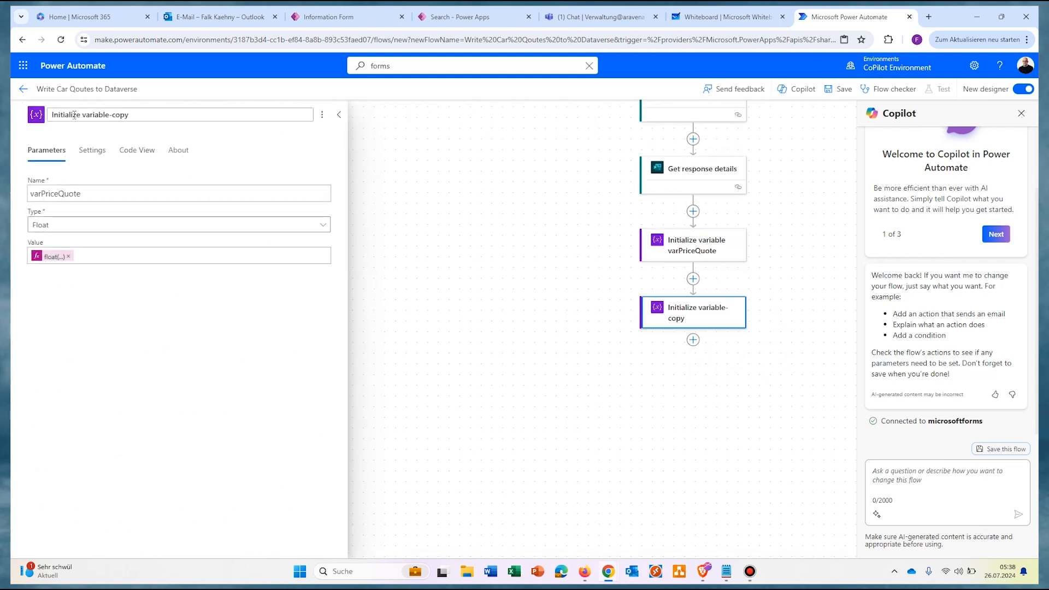
left_click(132, 195)
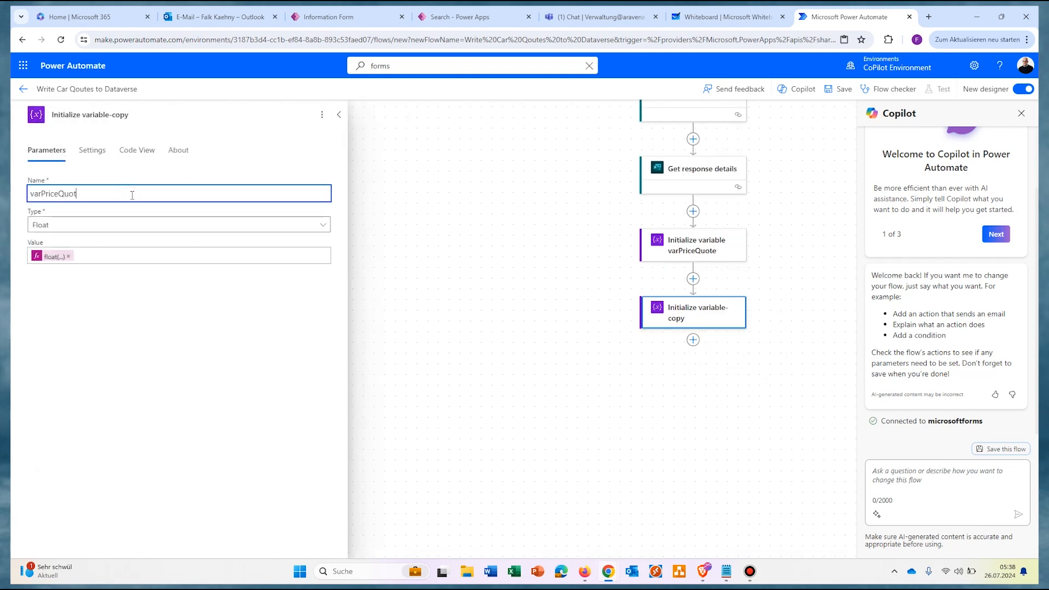
key("BackSpace")
key("BackSpace")
key("BackSpace")
key("BackSpace")
key("BackSpace")
key("BackSpace")
key("BackSpace")
key("BackSpace")
key("BackSpace")
type("RepairShopEmail")
left_click(131, 225)
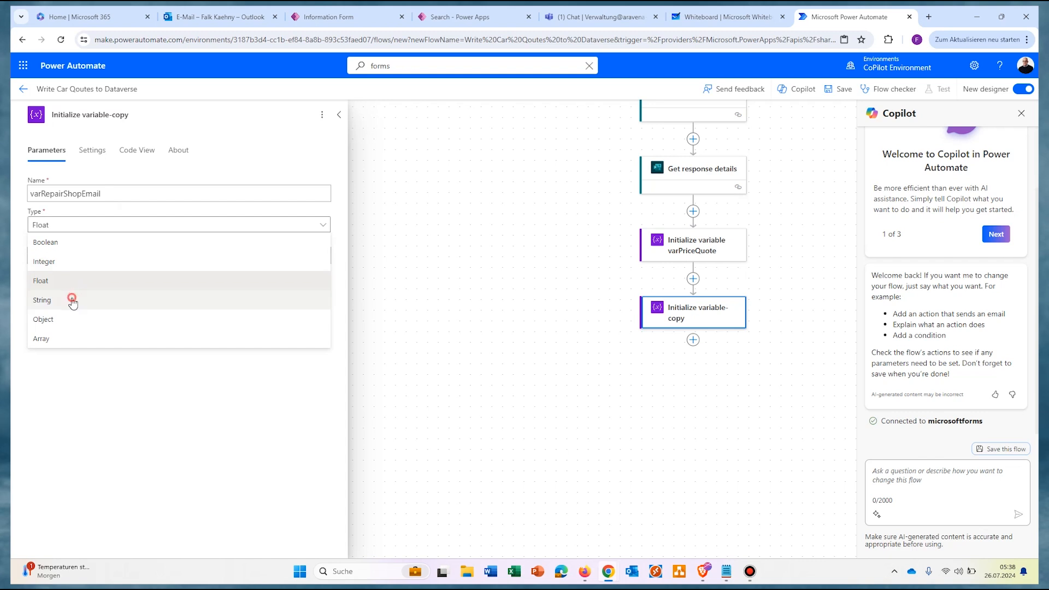
left_click(69, 298)
left_click(140, 256)
Step: Paste another variable copy at the end and retitle the first copy varRepairShopEmail
left_click(432, 447)
left_click(693, 340)
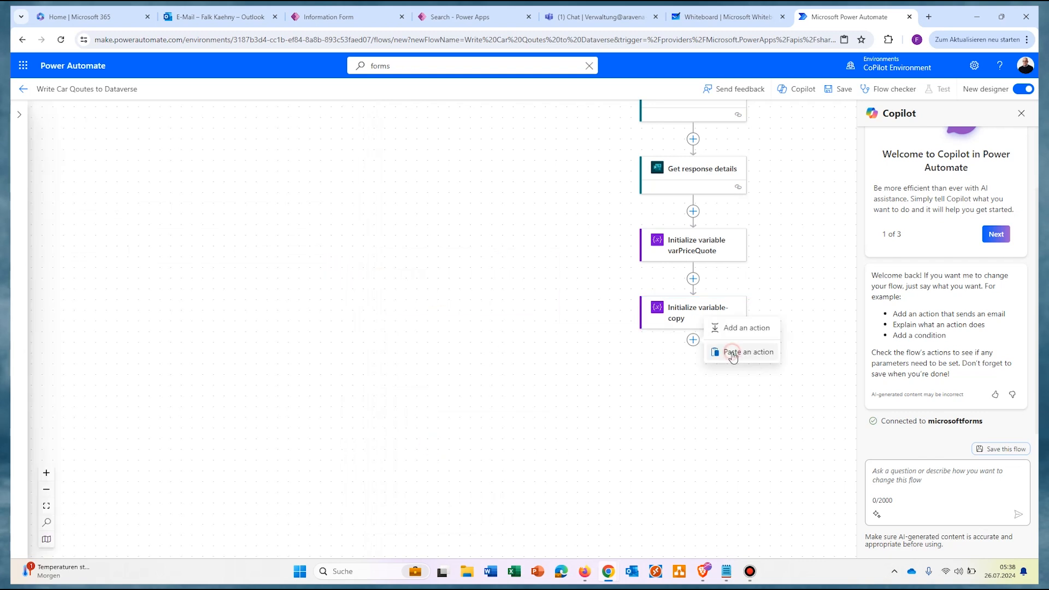
left_click(728, 352)
left_click(699, 247)
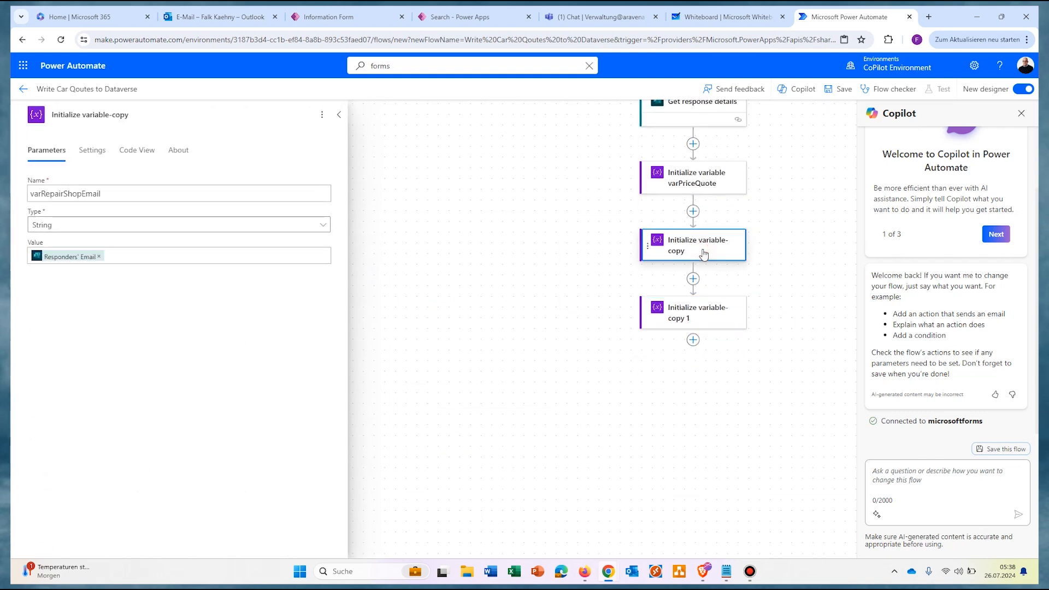
left_click_drag(124, 191, 13, 184)
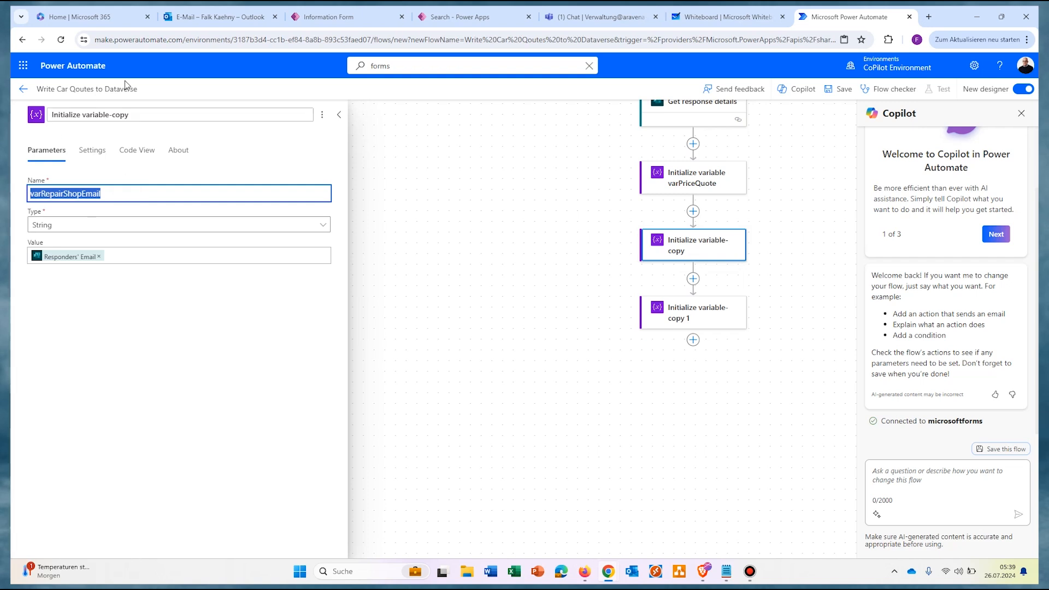
left_click(128, 114)
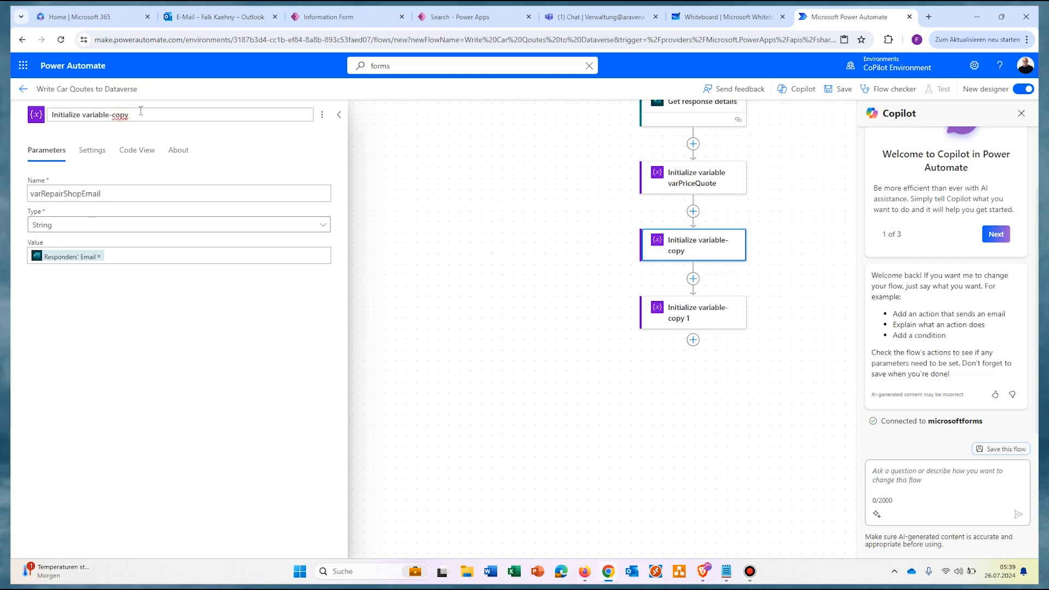
key("BackSpace")
key("BackSpace")
key("BackSpace")
key("BackSpace")
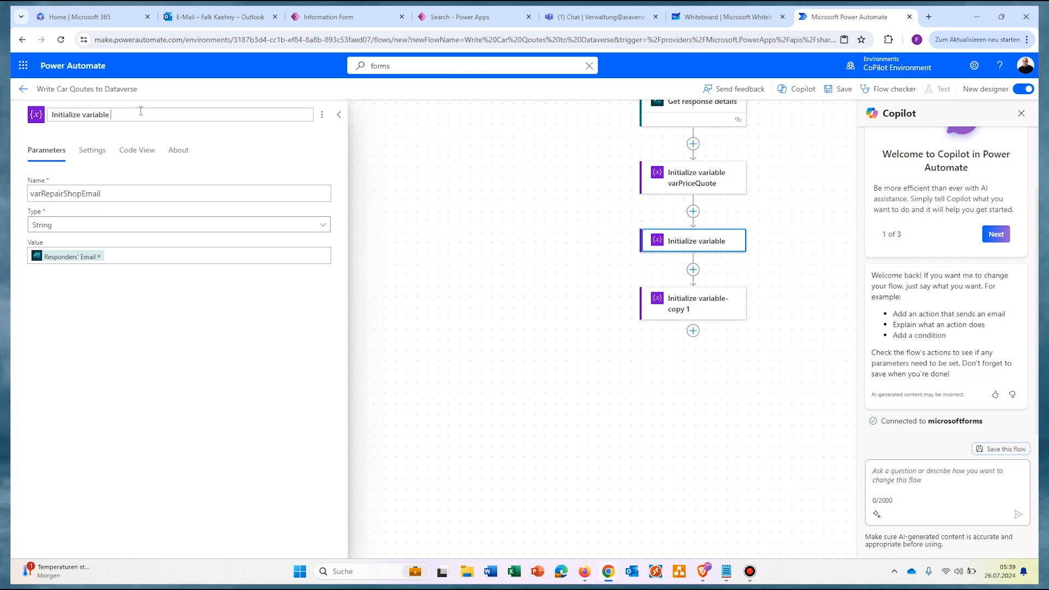
key("ctrl+v")
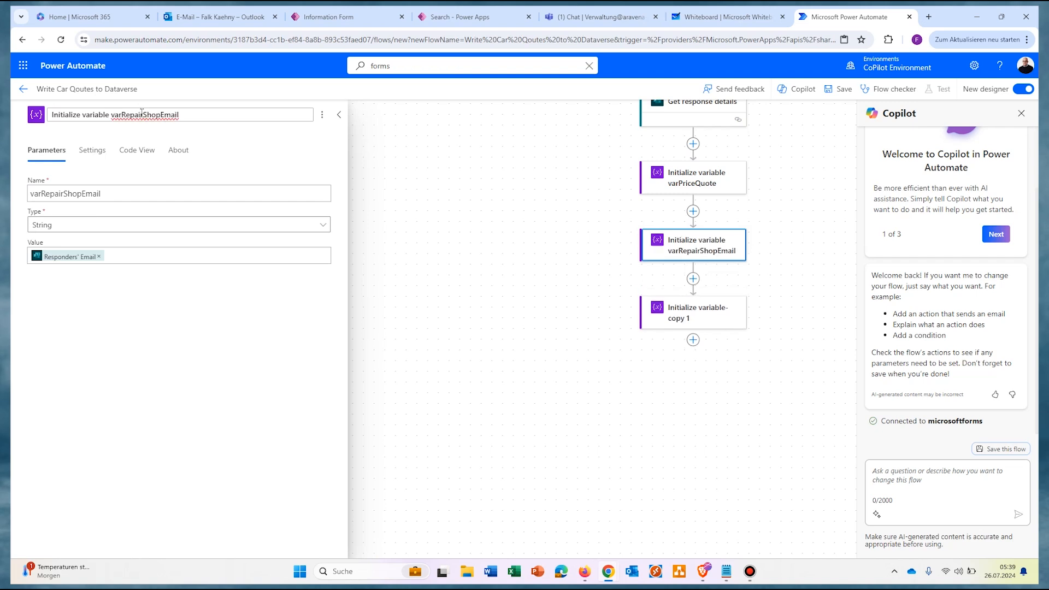
Step: Rename the second copy's variable to varVehicleID with type String
left_click(338, 114)
left_click(677, 320)
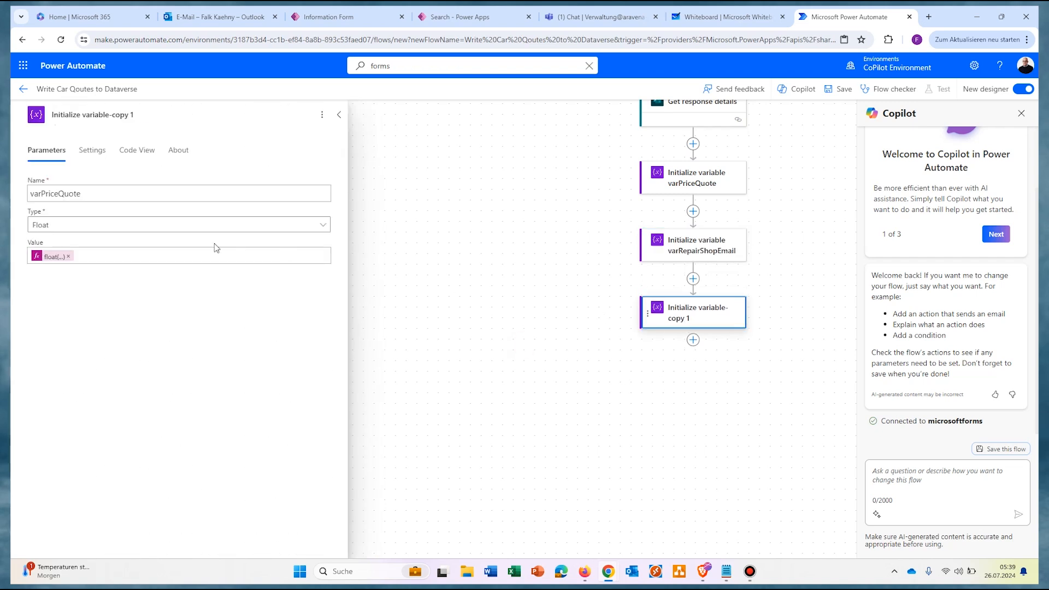
left_click(106, 193)
key("BackSpace")
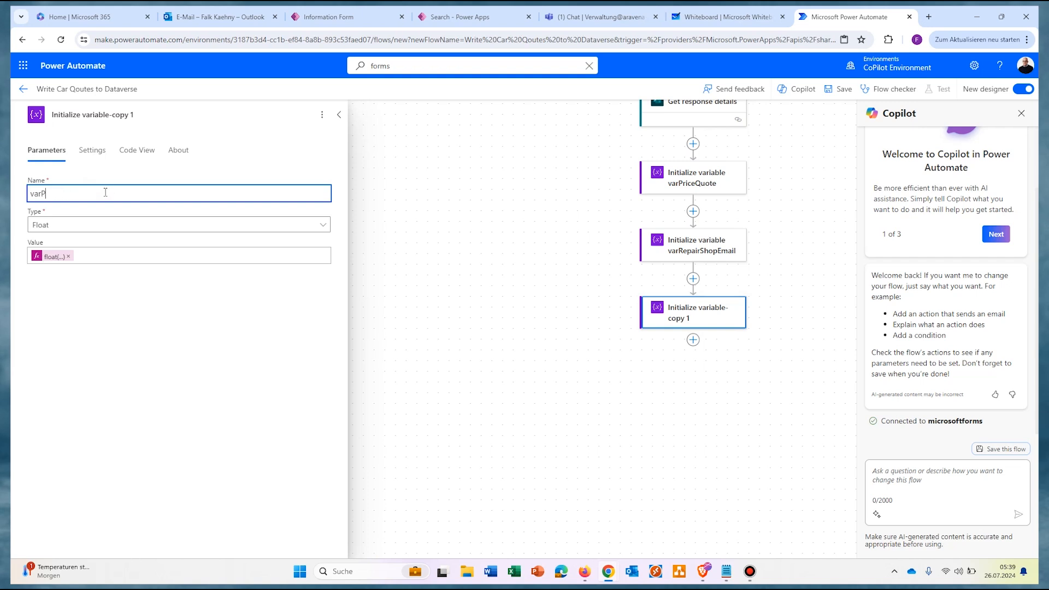
type("VehicleID")
left_click(267, 225)
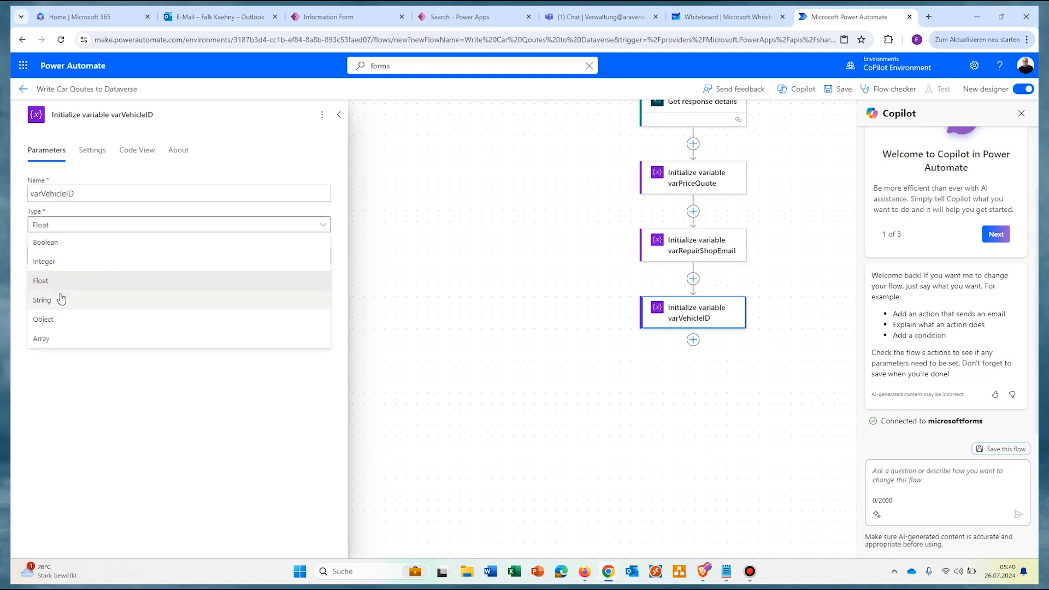
left_click(55, 301)
left_click(108, 316)
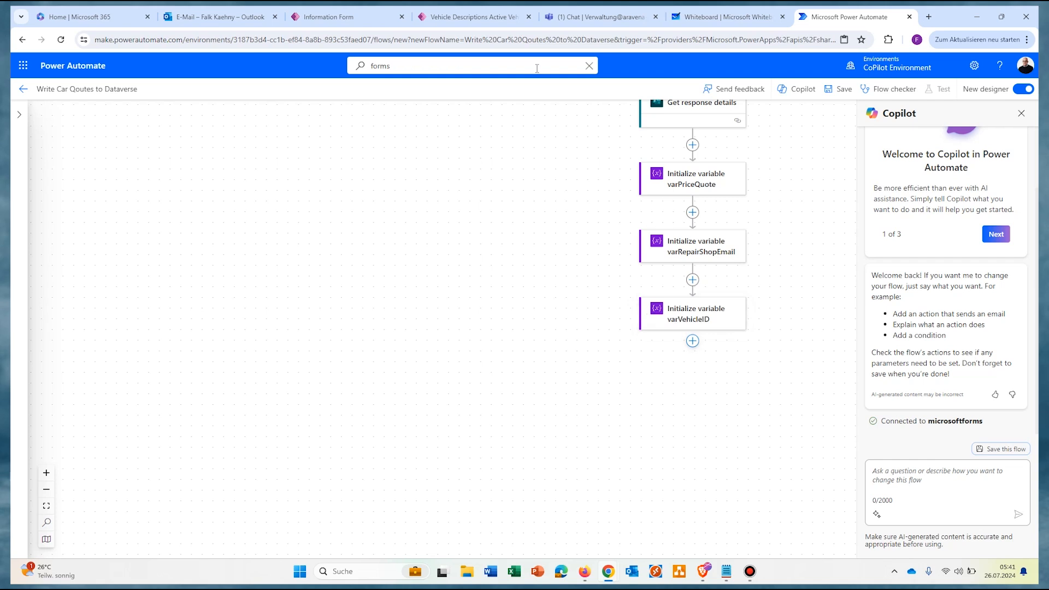
left_click(462, 19)
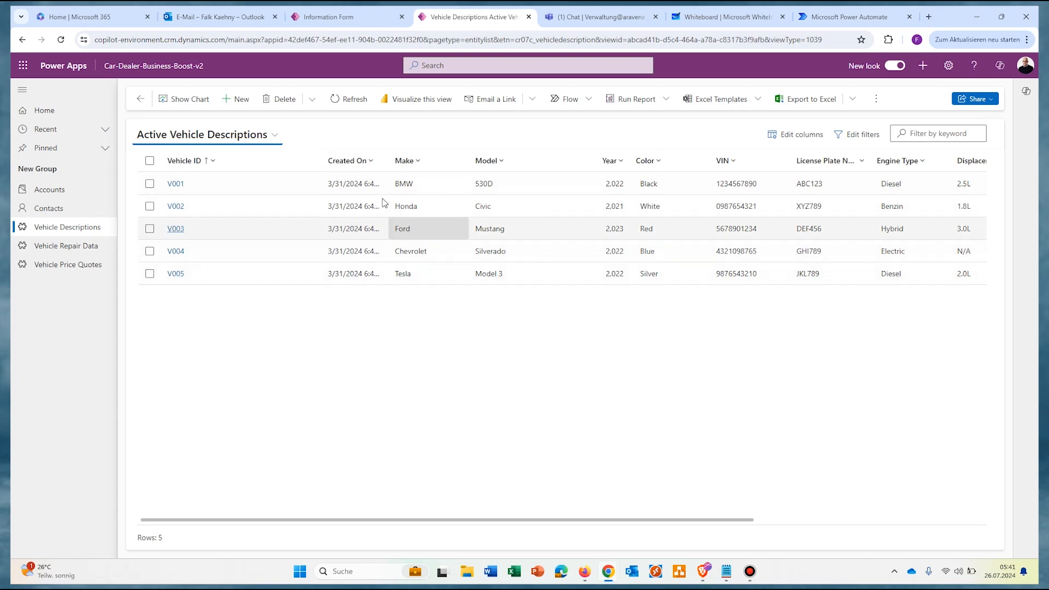
Step: Add a Microsoft Dataverse List rows step after varVehicleID, reading the Vehicle Descriptions table
left_click(863, 21)
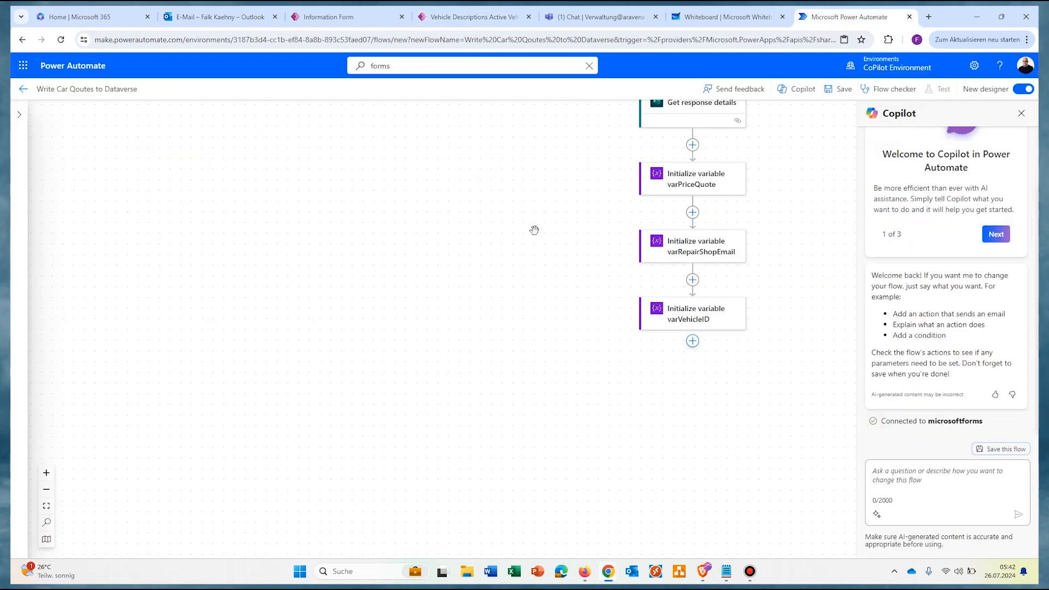
scroll(534, 227, "up", 3)
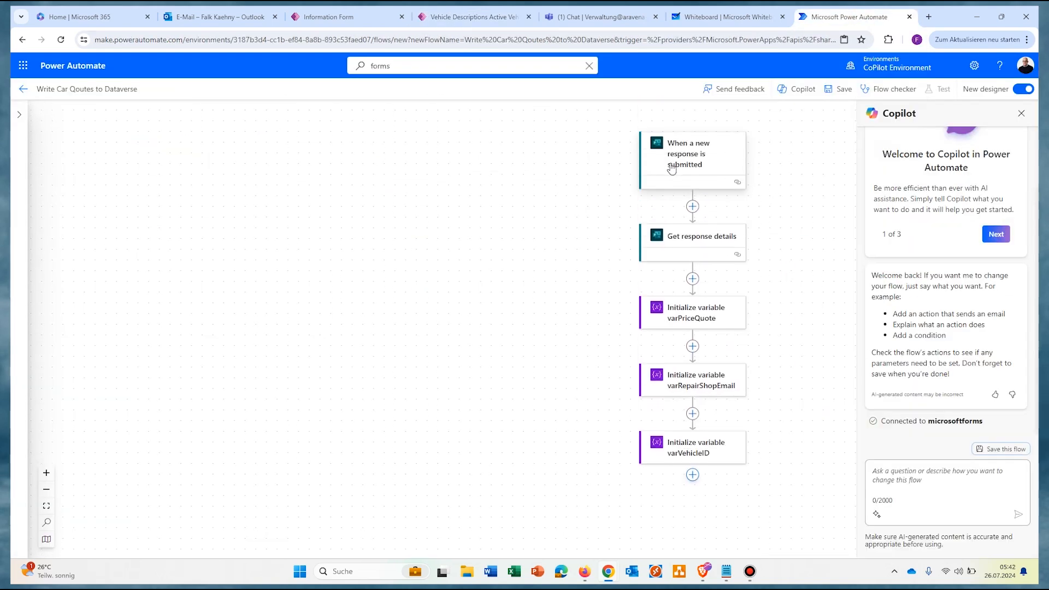
scroll(568, 204, "down", 1)
scroll(567, 204, "down", 1)
left_click(692, 422)
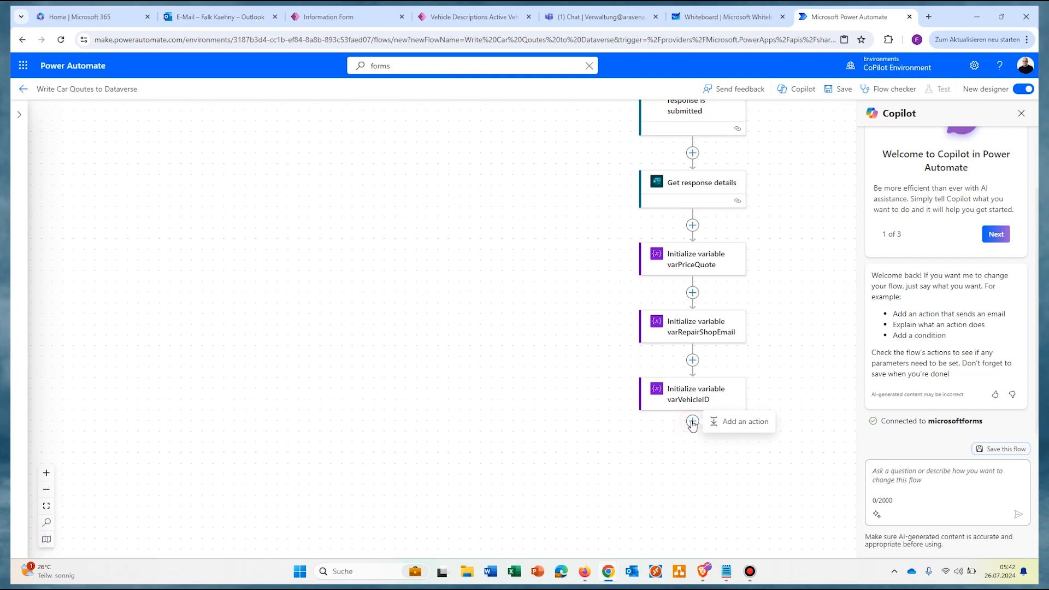
left_click(731, 421)
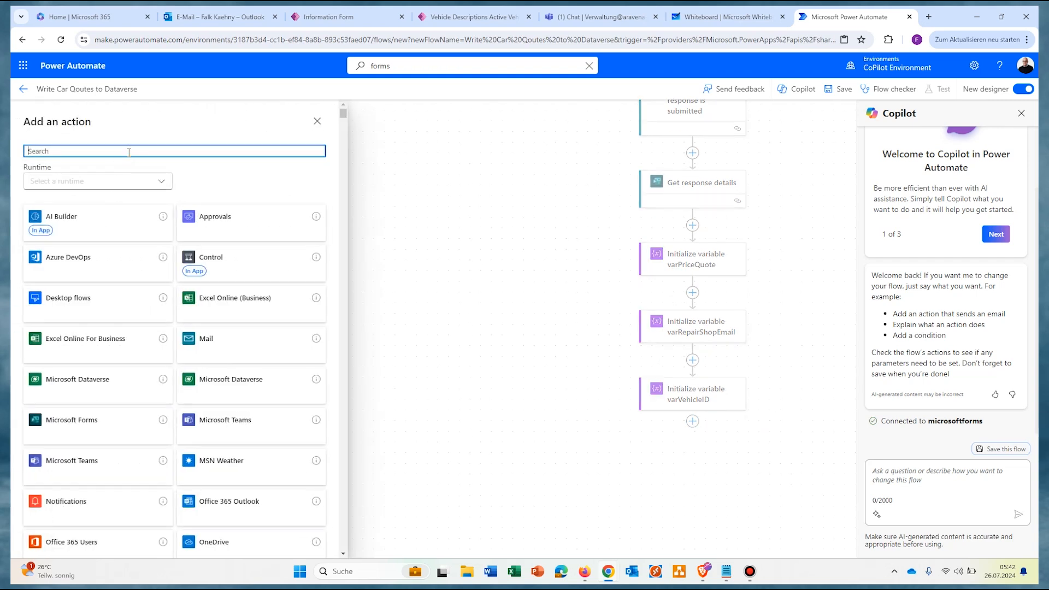
type("dat")
left_click(175, 208)
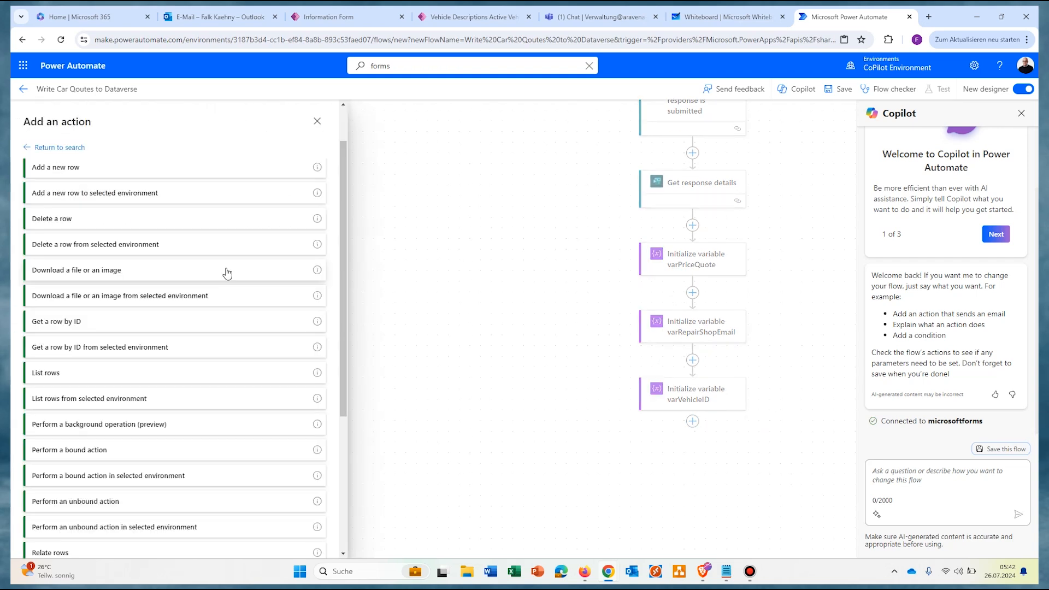
left_click(42, 376)
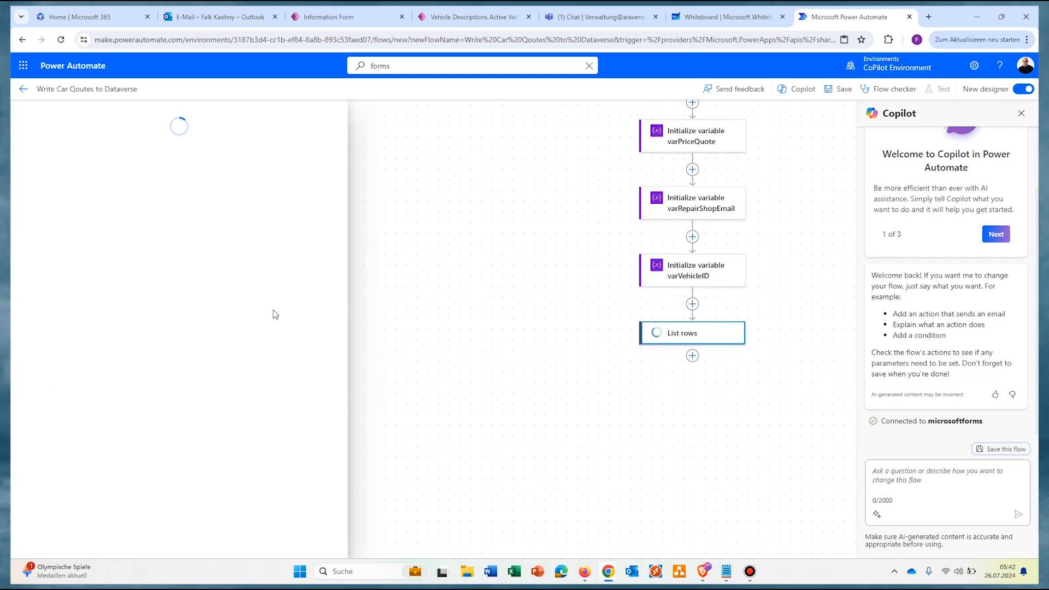
left_click(321, 194)
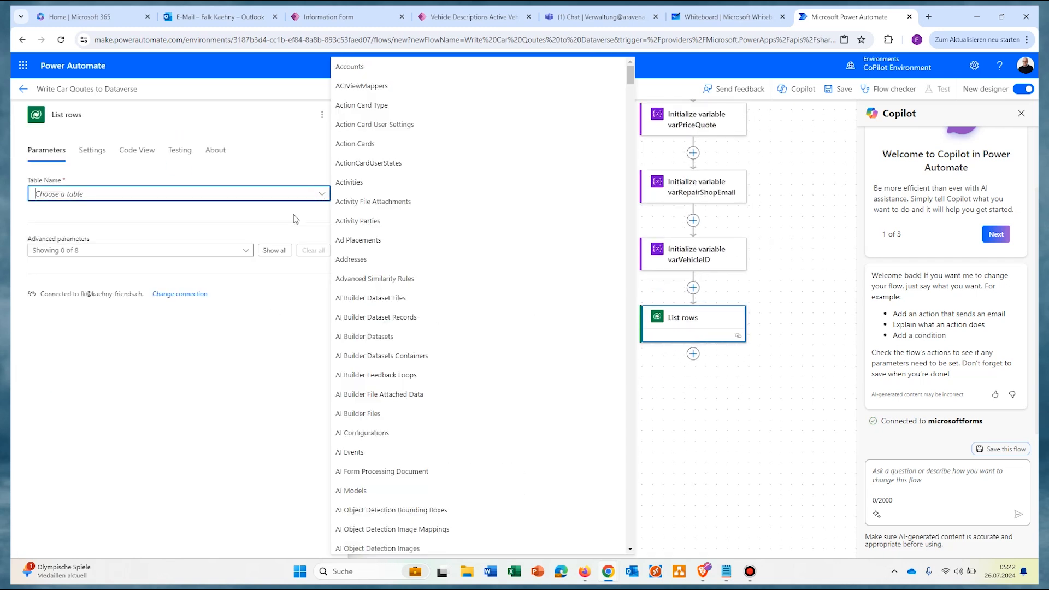
type("vehicle")
key("Return")
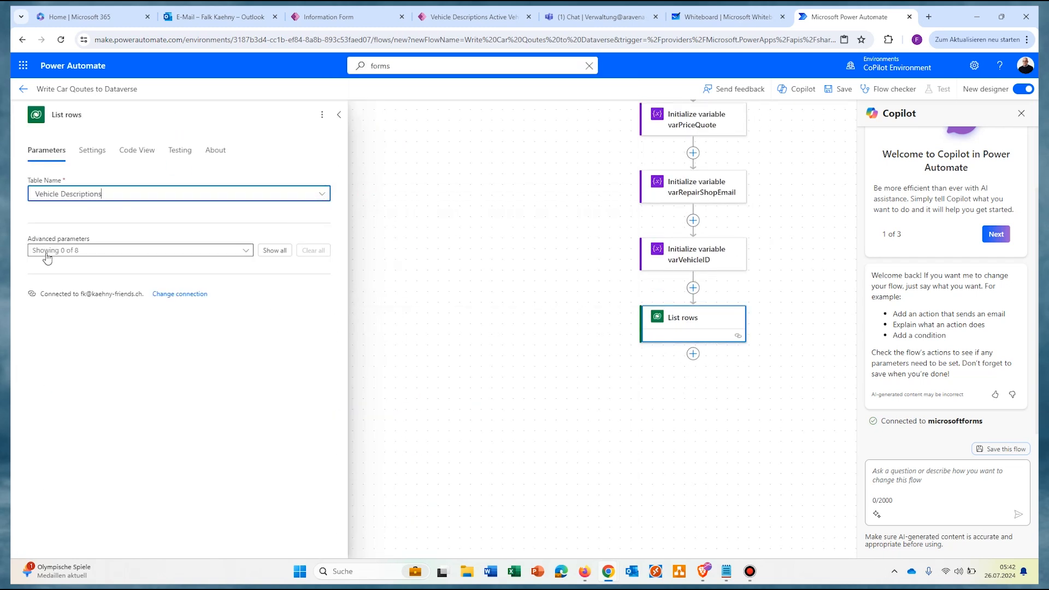
Step: Filter the rows with cr07c_vehicleid eq the form's Vehicle ID answer
left_click(274, 250)
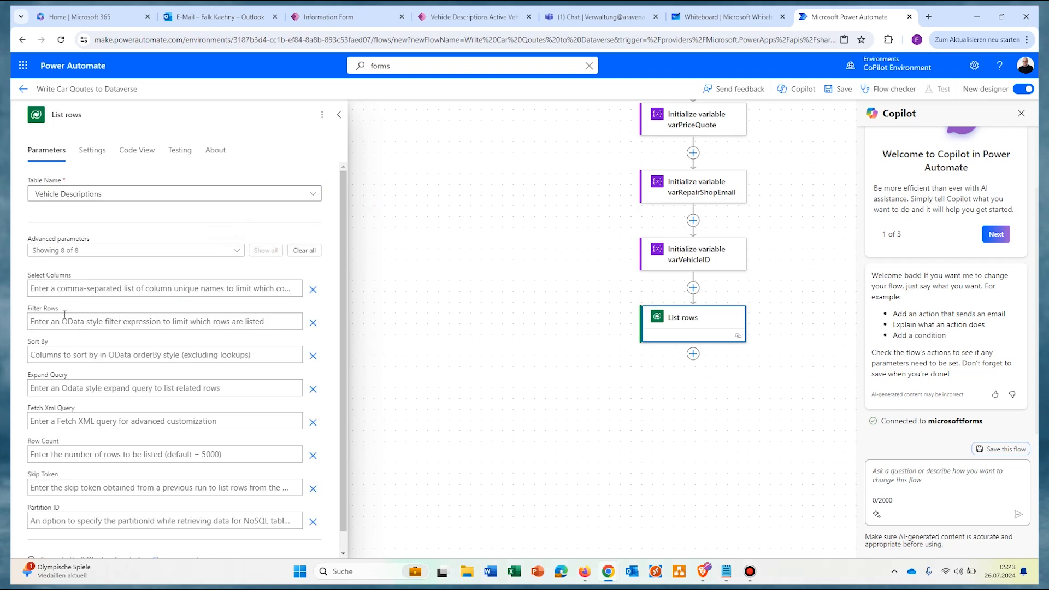
left_click(44, 322)
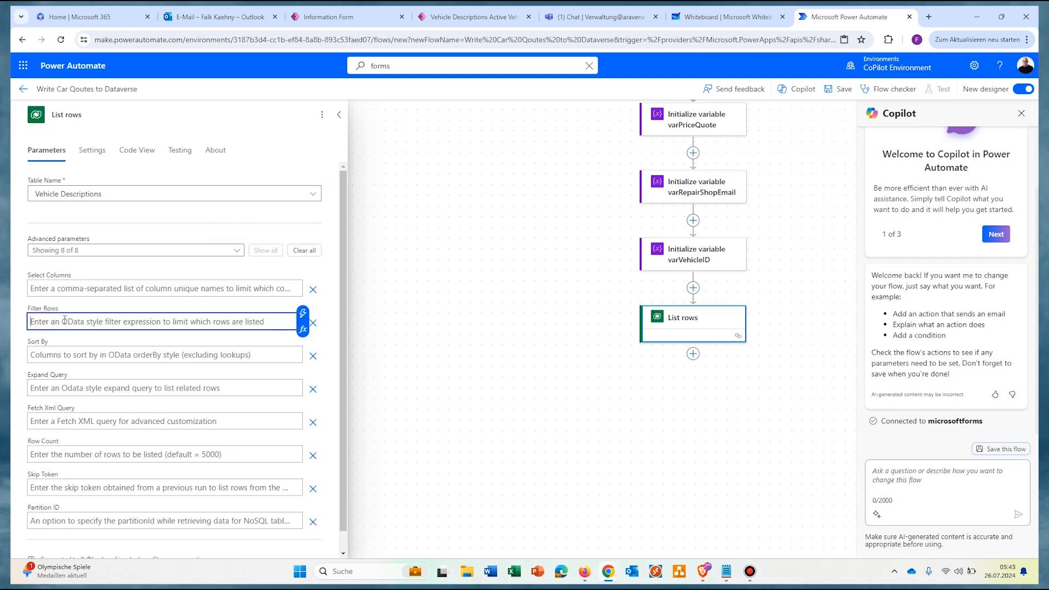
type("cr07c_vehicleid")
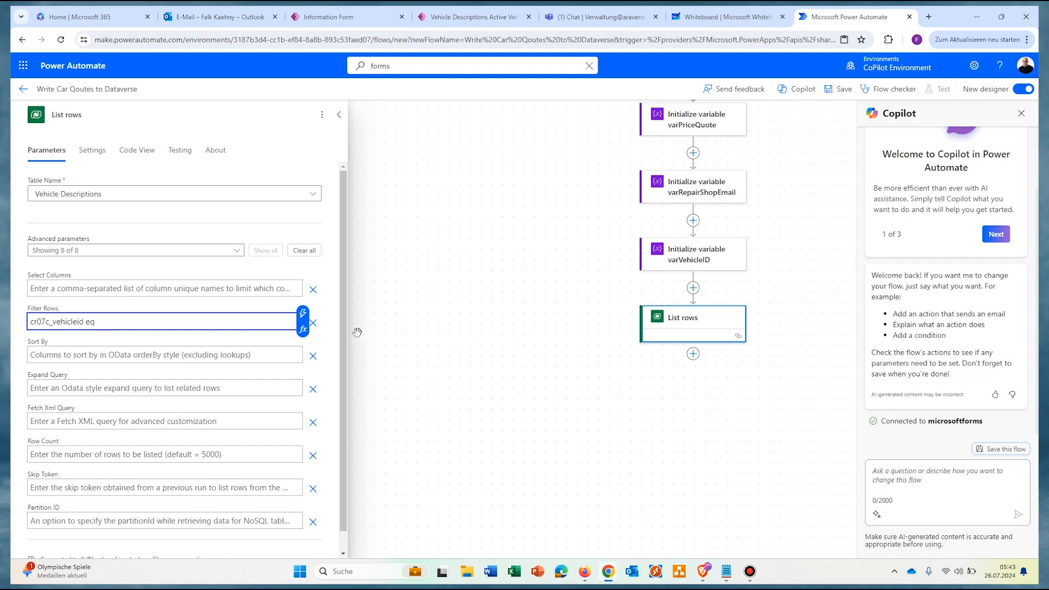
left_click(304, 315)
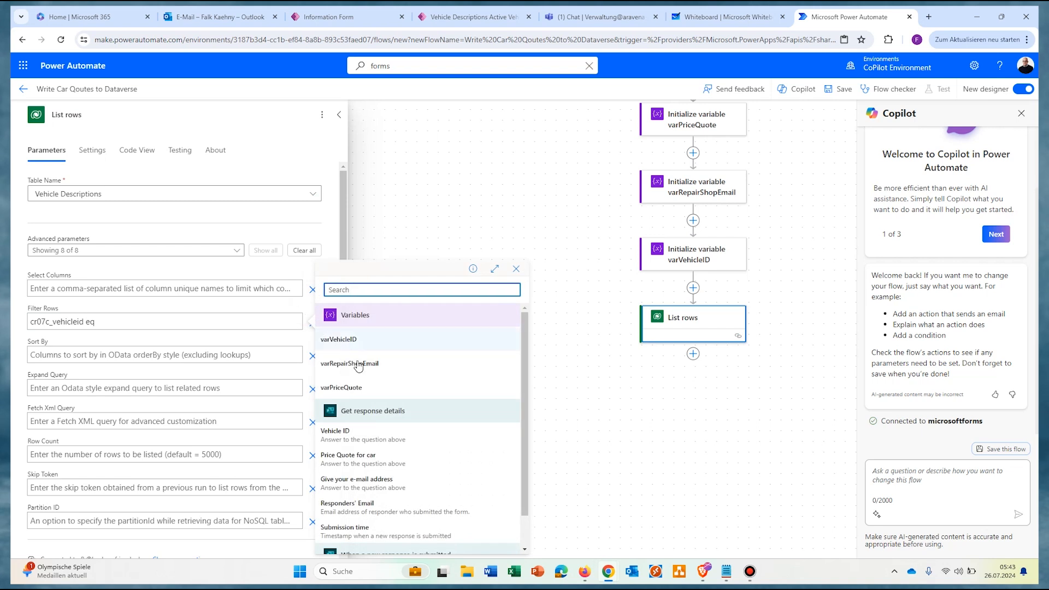
left_click(376, 436)
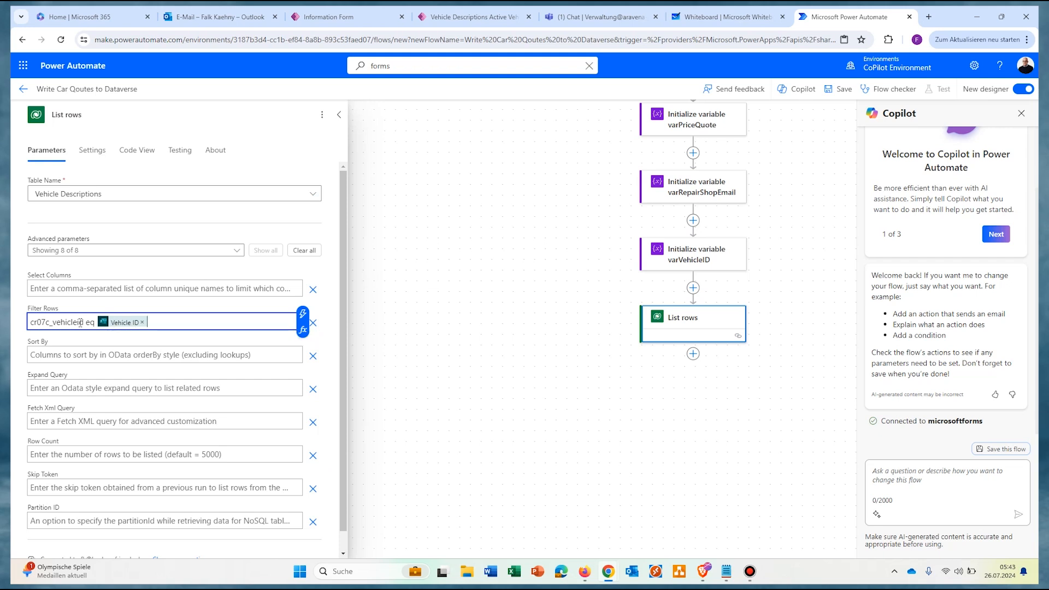
left_click(519, 350)
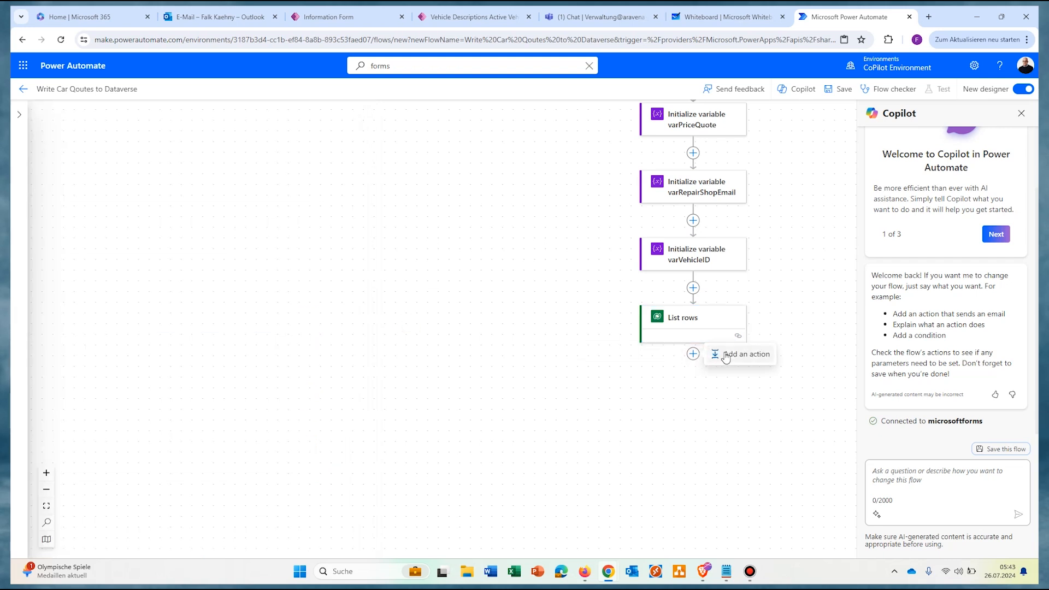
Step: Add a Set variable step assigning List rows' OData Id to varVehicleID
left_click(726, 355)
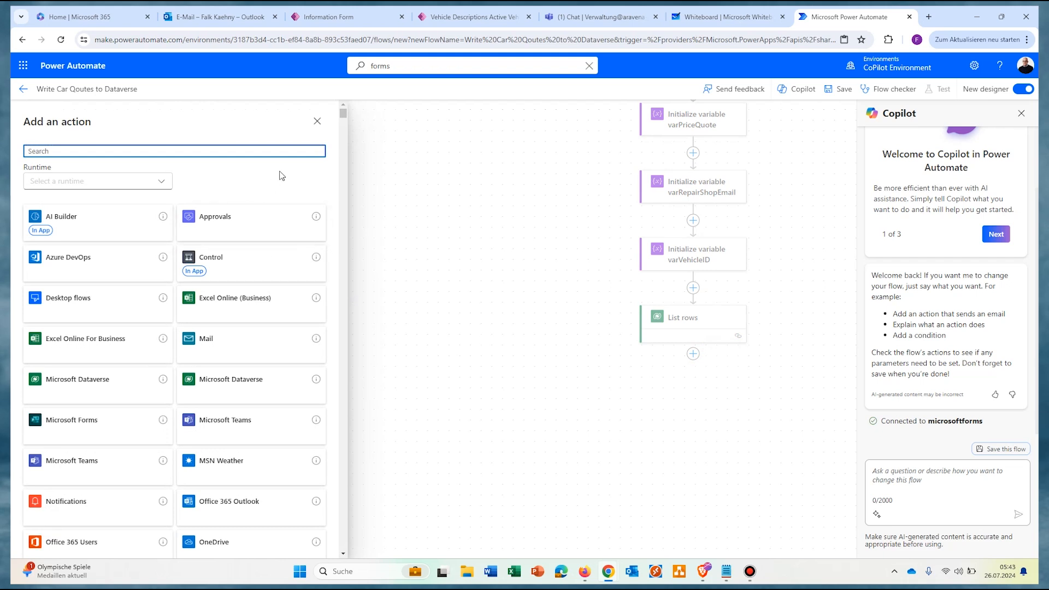
type("var")
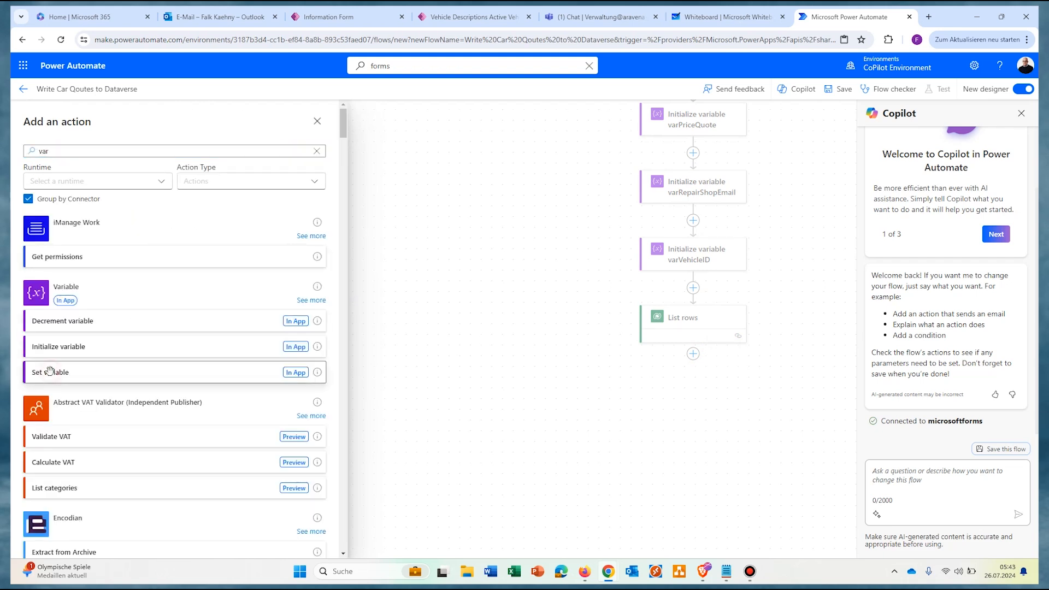
left_click(50, 372)
left_click(180, 194)
left_click(73, 213)
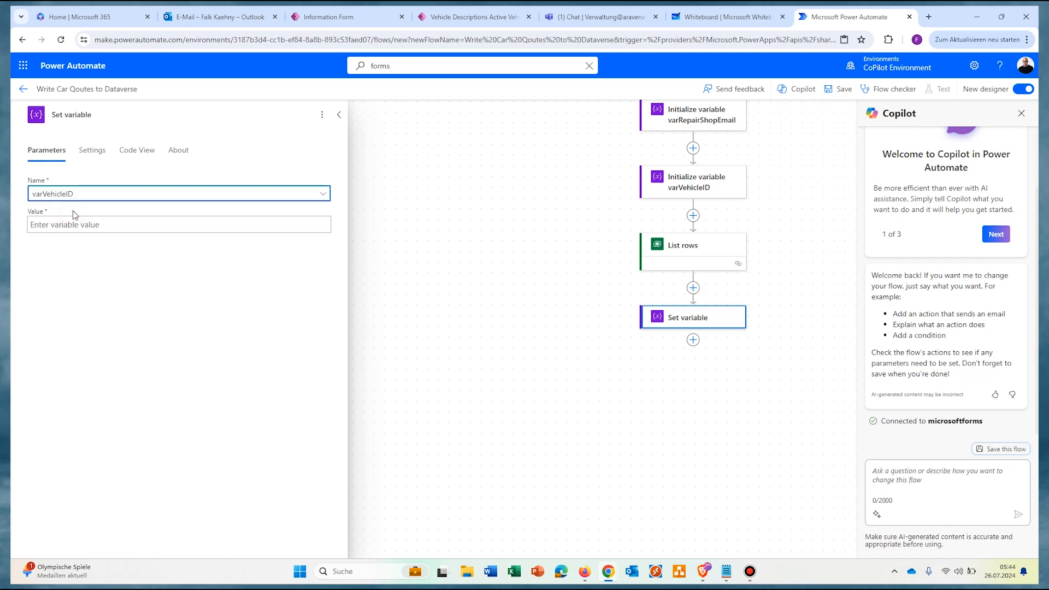
left_click(115, 227)
left_click(335, 218)
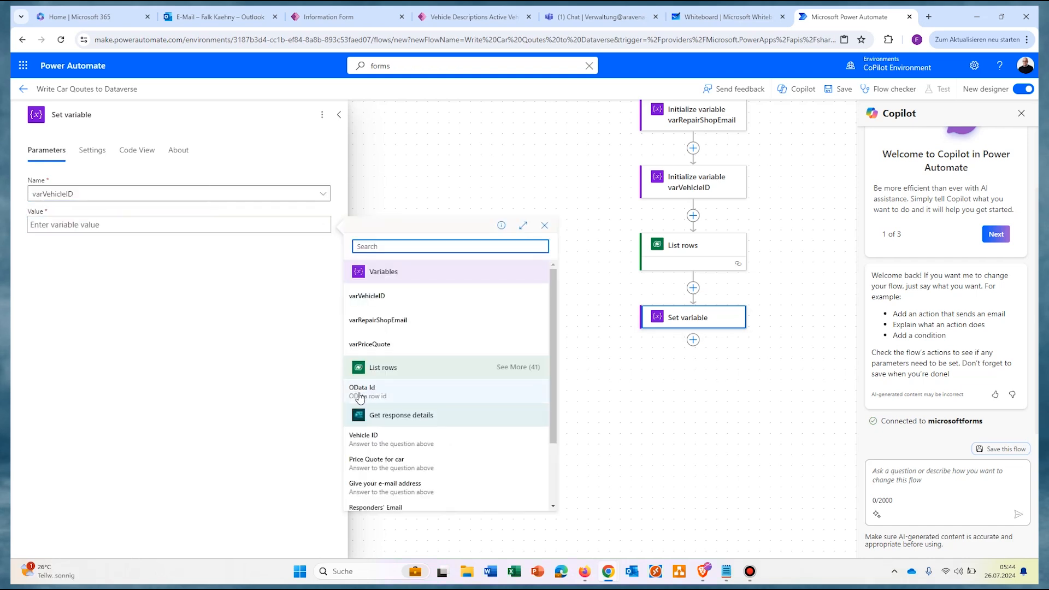
left_click(363, 389)
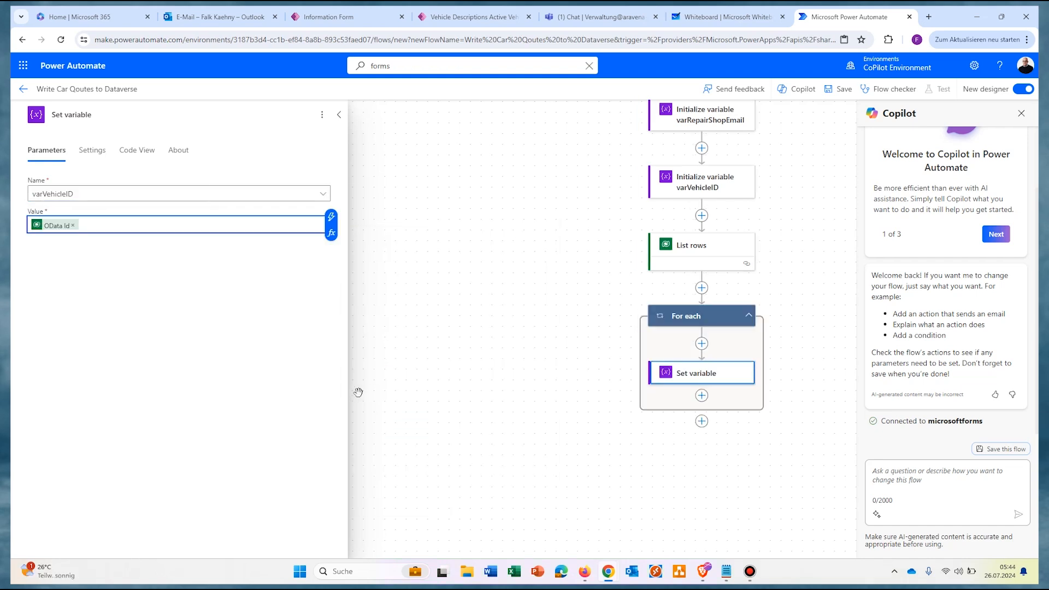
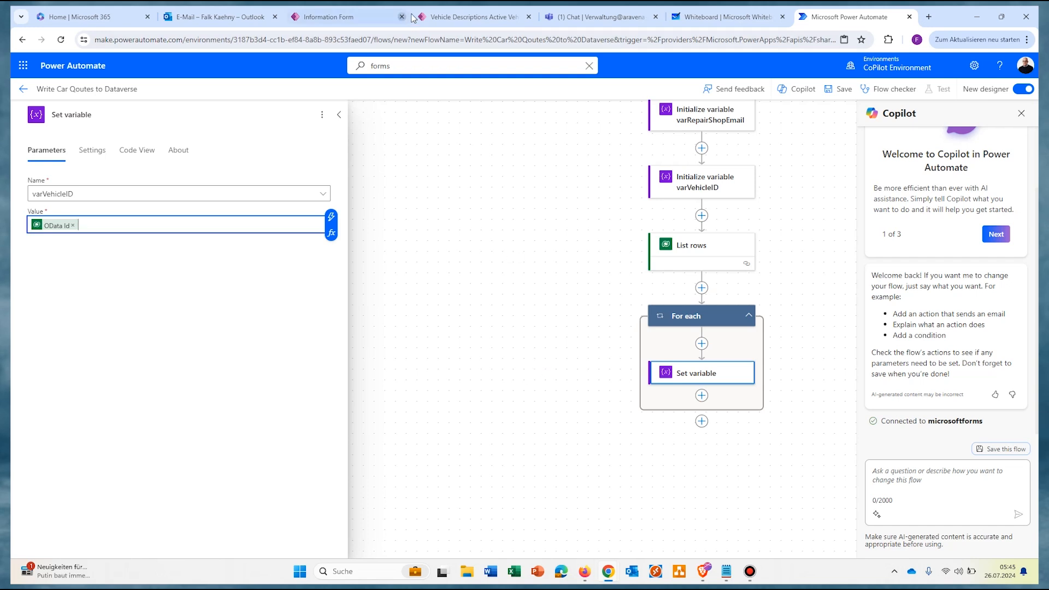
Step: Bring up the Active Vehicle Descriptions table in Power Apps, listing vehicles V001–V005
left_click(456, 22)
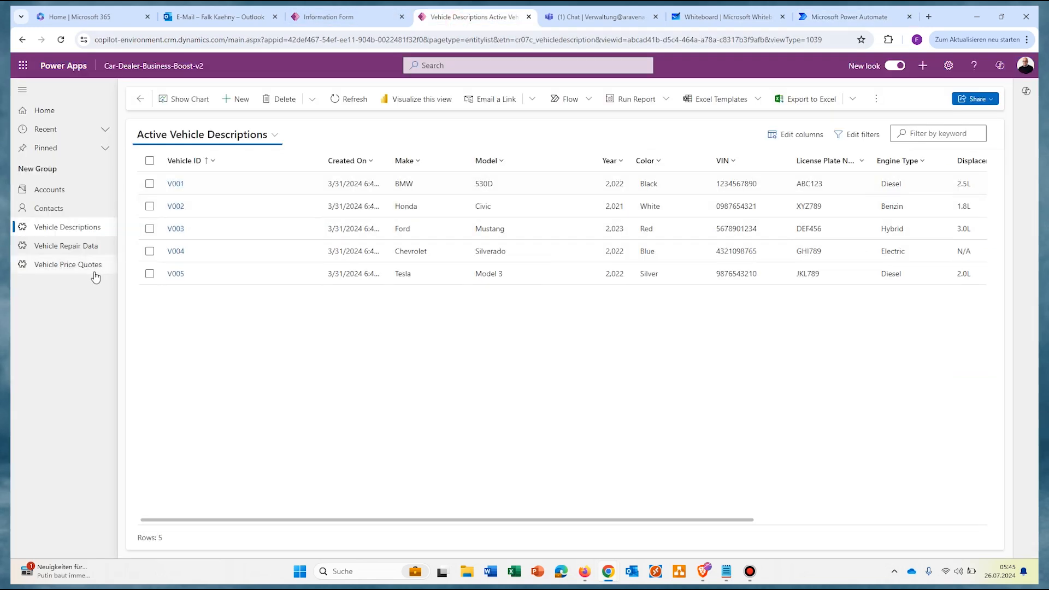
Step: Review the five active V002 Vehicle Price Quotes rows of €4,000, then return to the flow
left_click(75, 267)
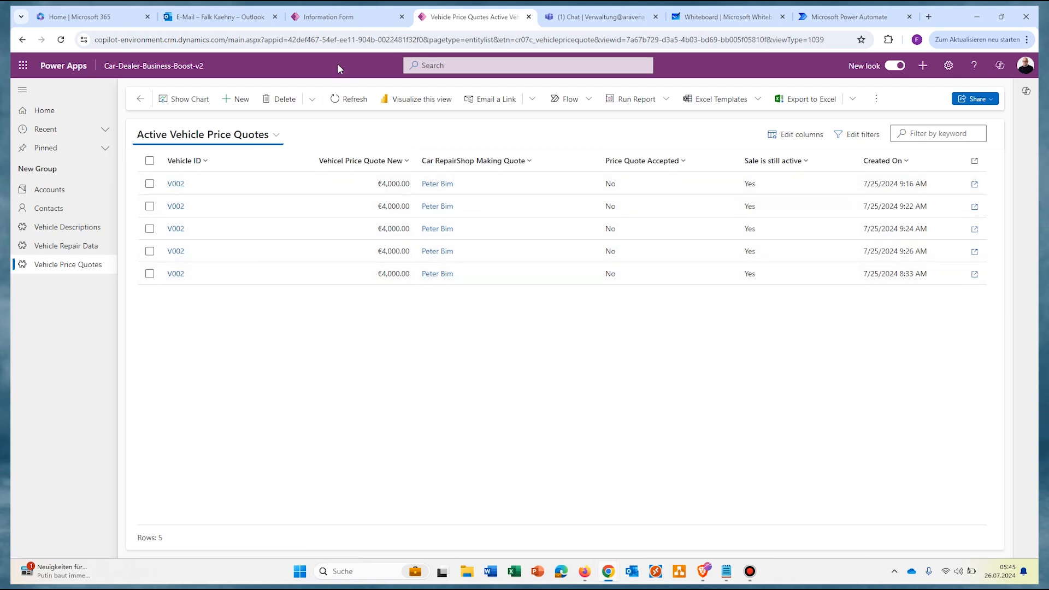
left_click(844, 16)
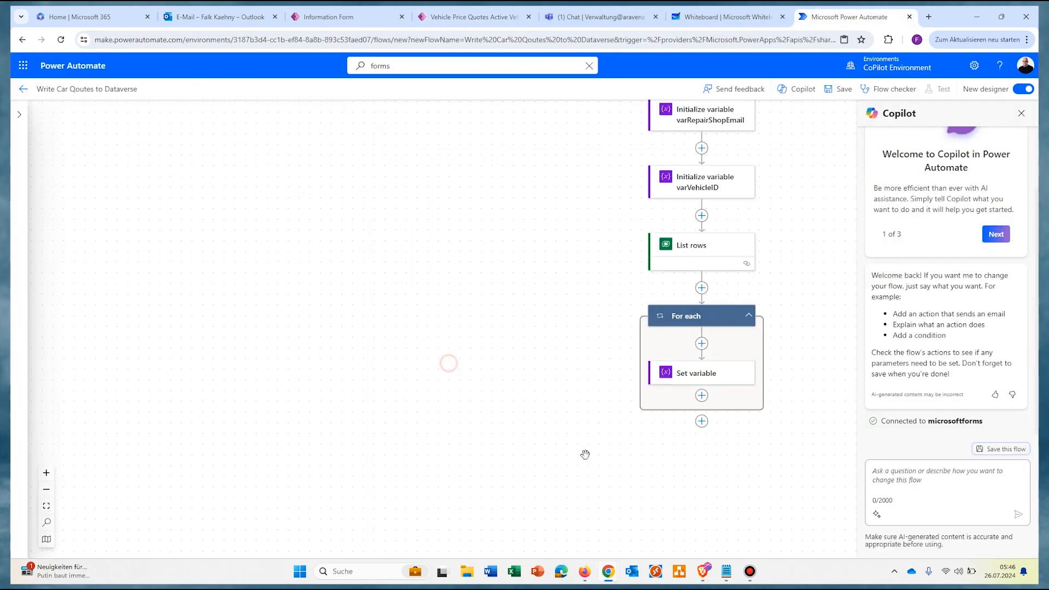
Step: Add a Dataverse List rows step on the Contacts table after the For each loop
left_click(701, 422)
left_click(599, 417)
type("dataverse")
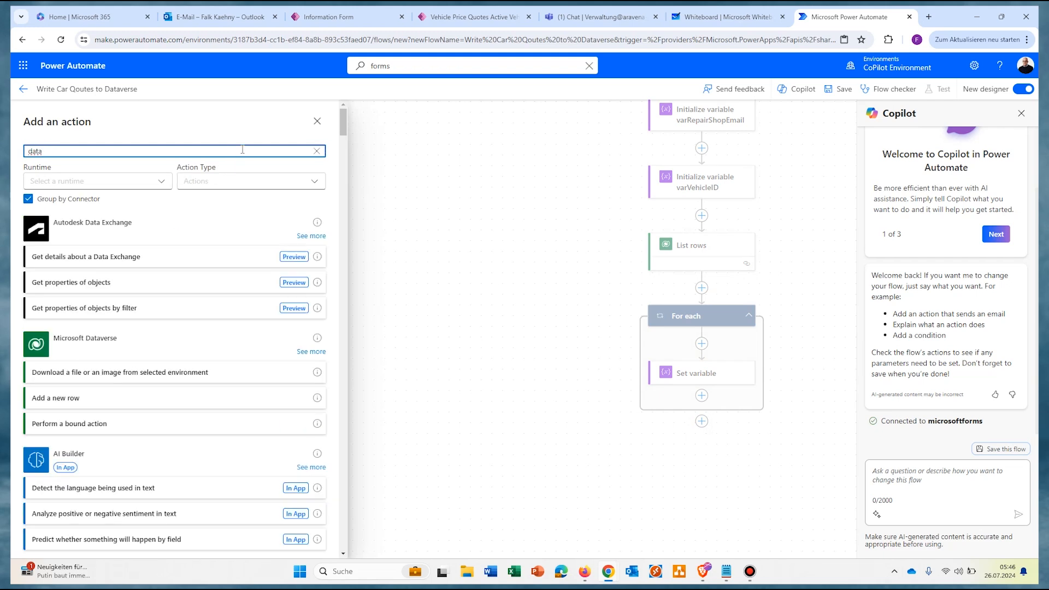
left_click(94, 340)
left_click(173, 437)
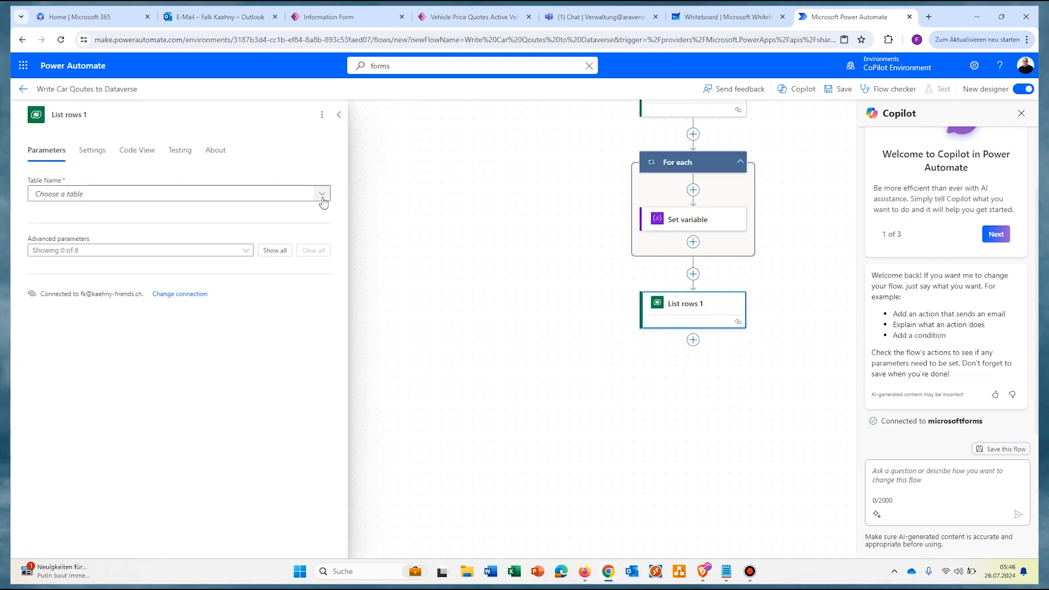
left_click(322, 196)
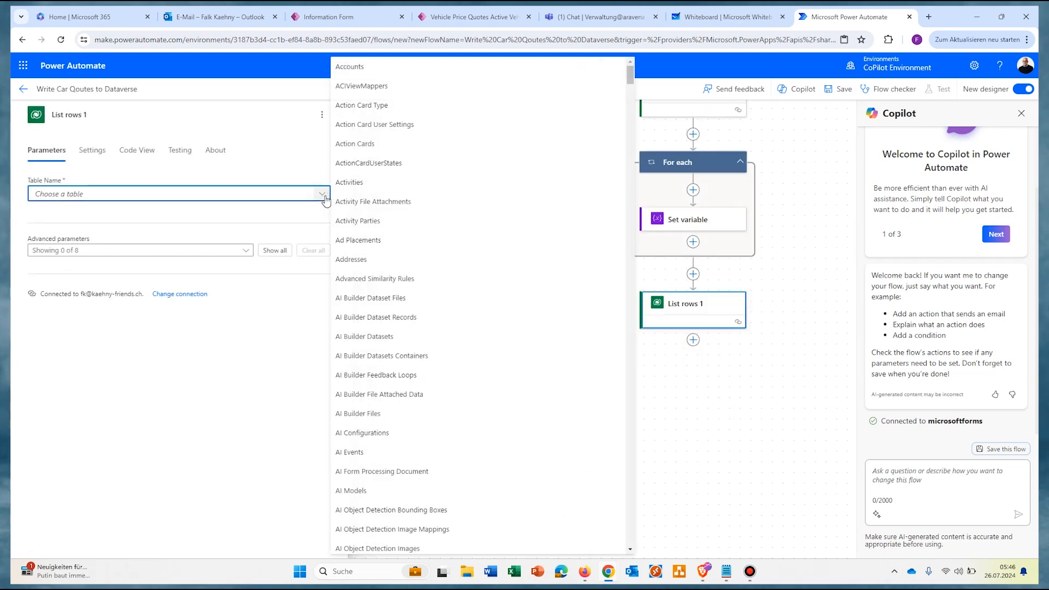
type("cont")
left_click(352, 253)
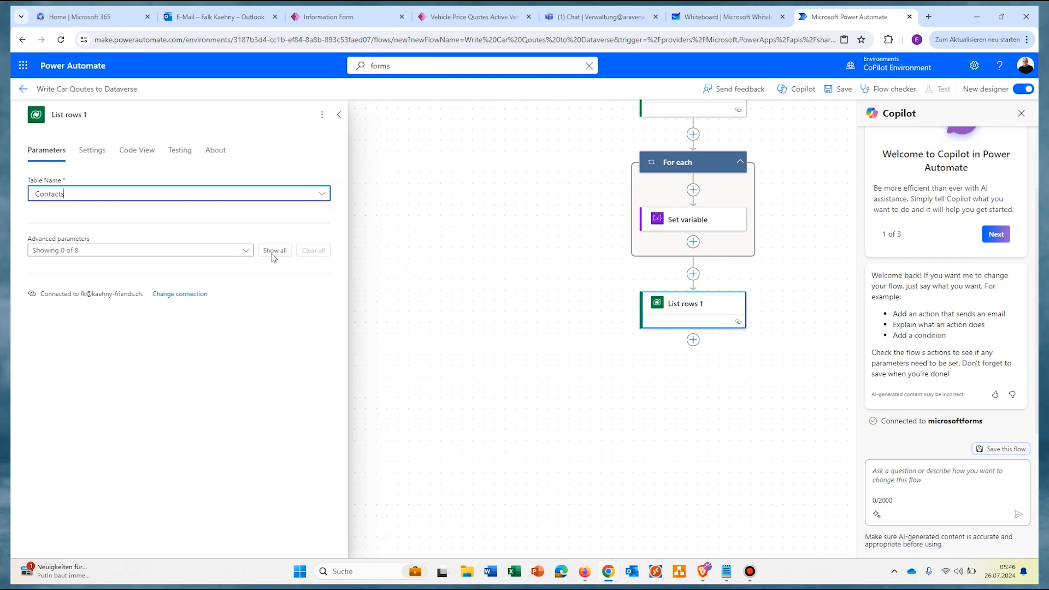
Step: Filter the Contacts rows with emailaddress1 eq '<Give your e-mail address>' from the form
left_click(273, 250)
left_click(96, 321)
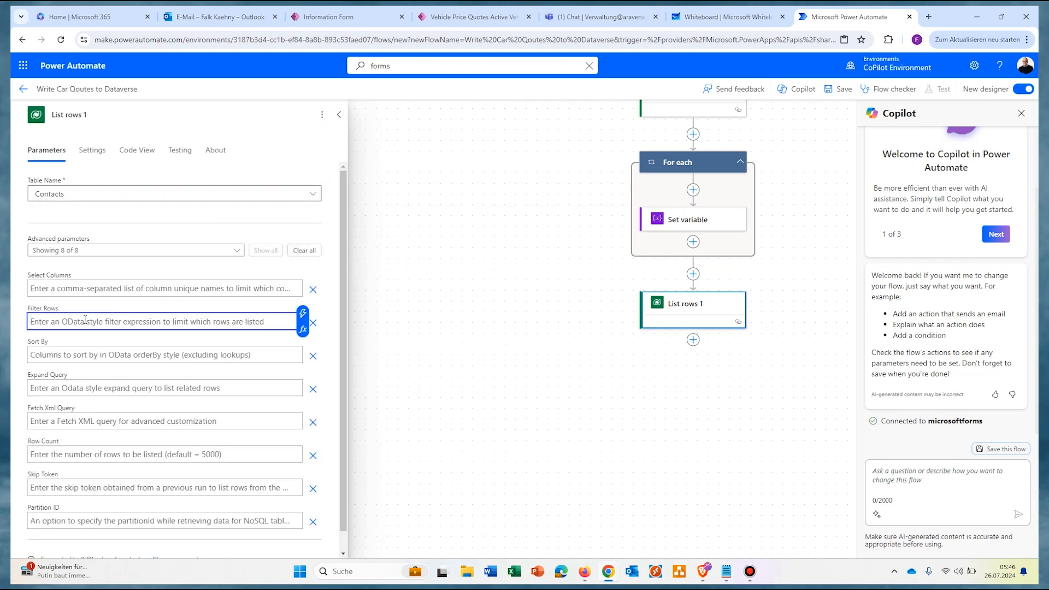
type("emailaddress1")
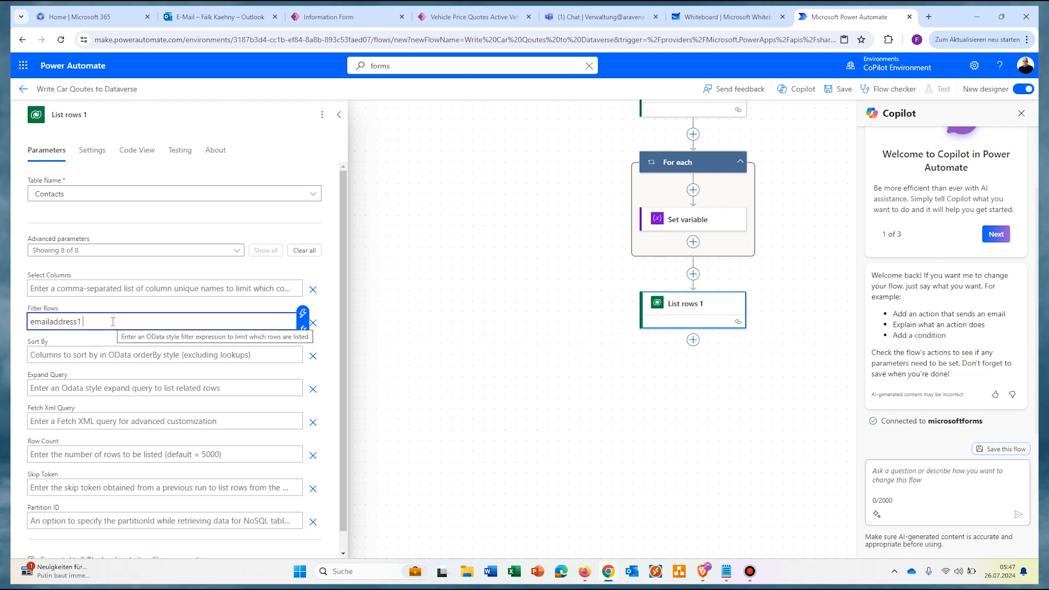
type("eq '")
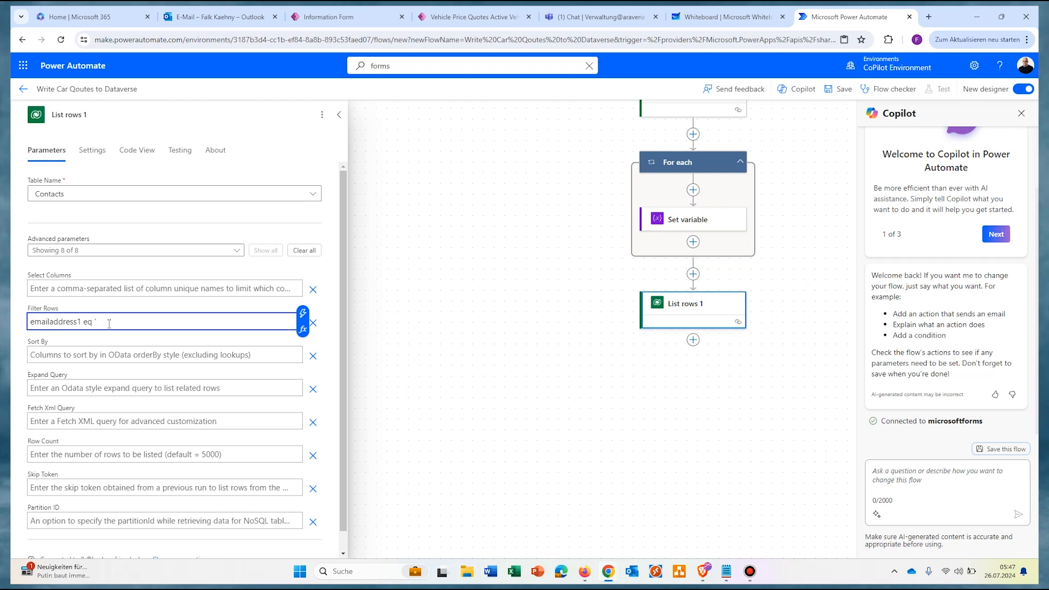
left_click(302, 313)
scroll(402, 448, "down", 3)
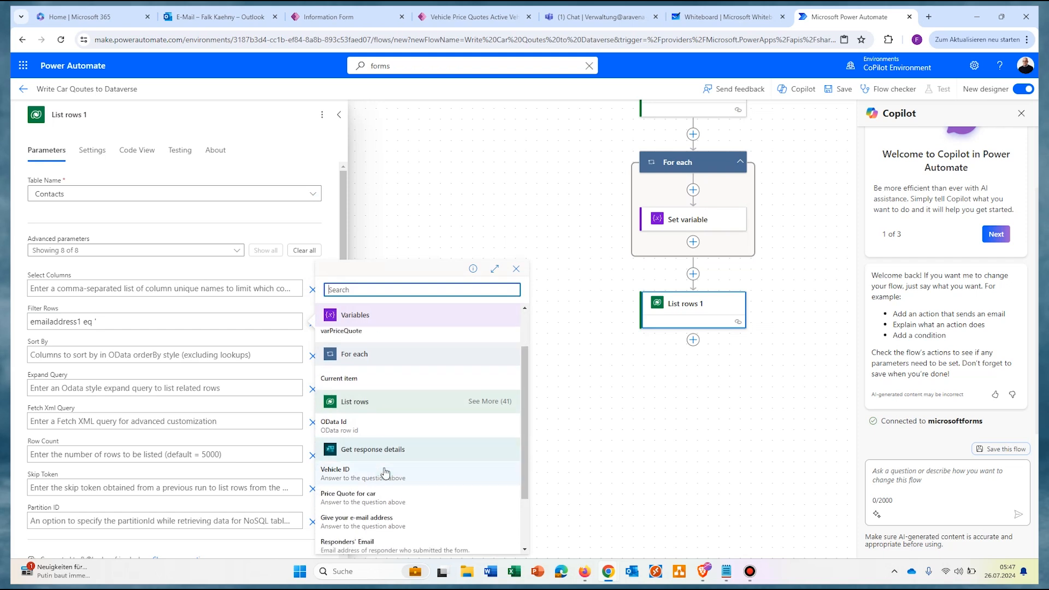
left_click(401, 448)
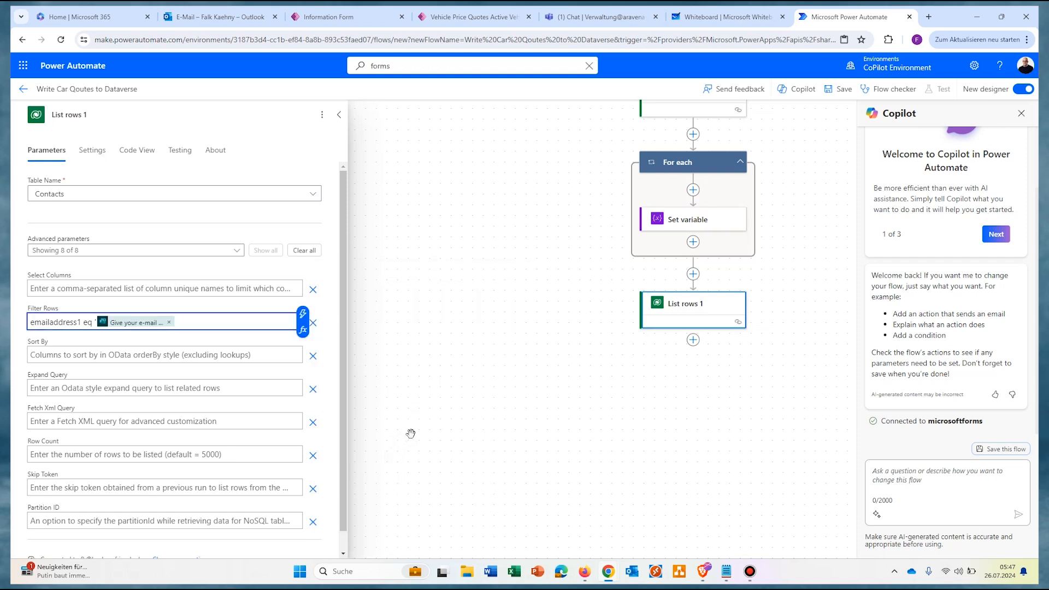
type("'")
left_click(440, 338)
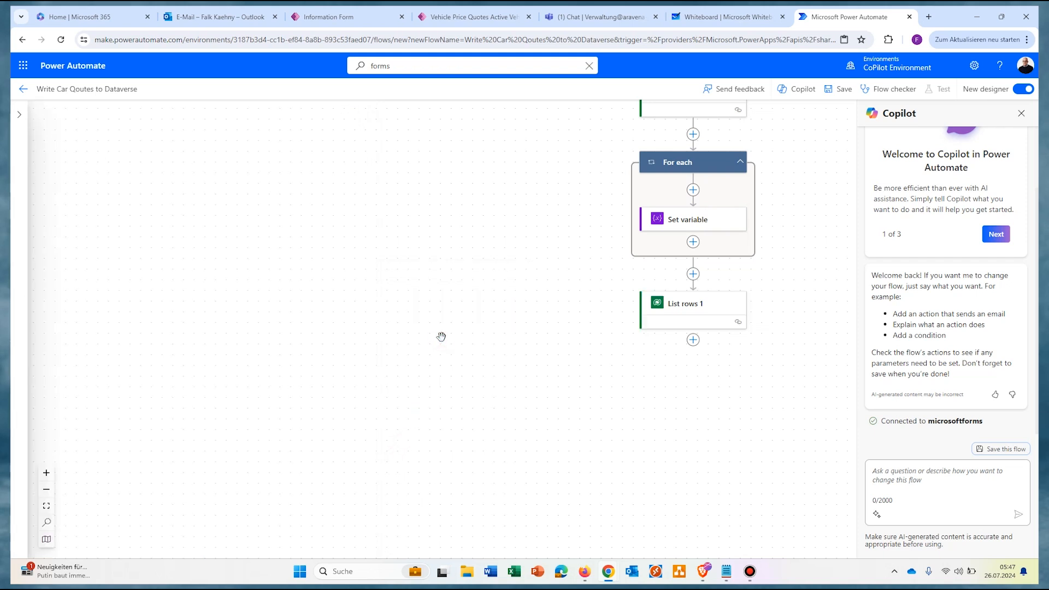
left_click(693, 340)
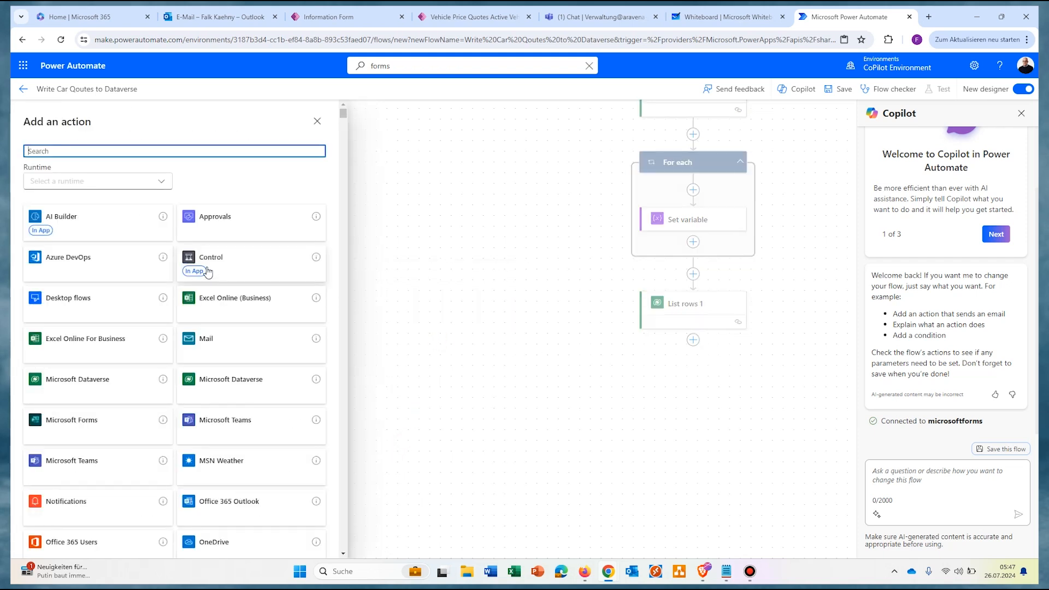
Step: Add a Set variable step assigning List rows 1's Contact to varRepairShopEmail
left_click(198, 149)
type("set var")
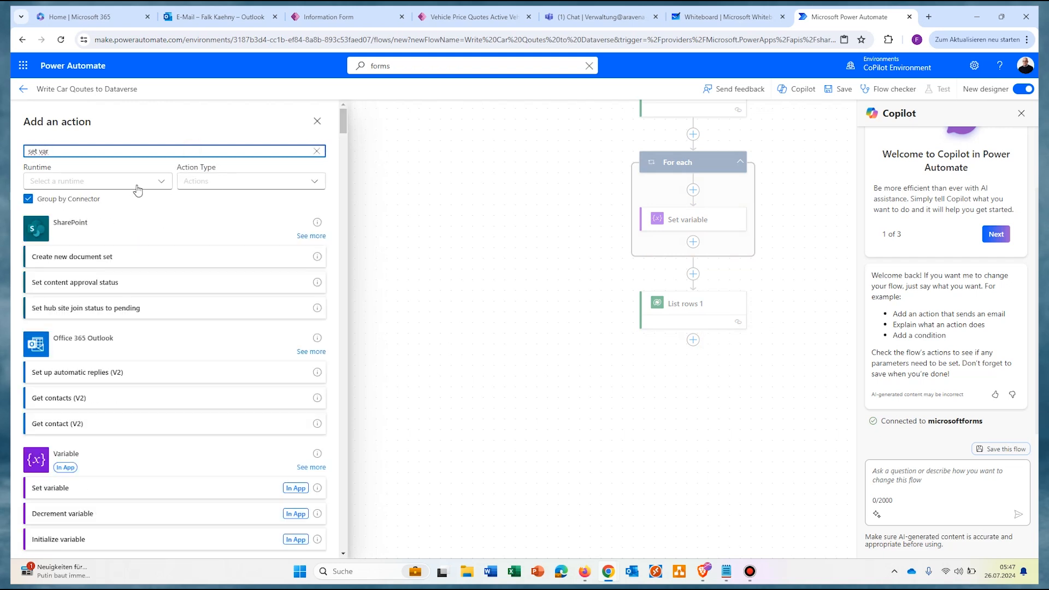
left_click(51, 330)
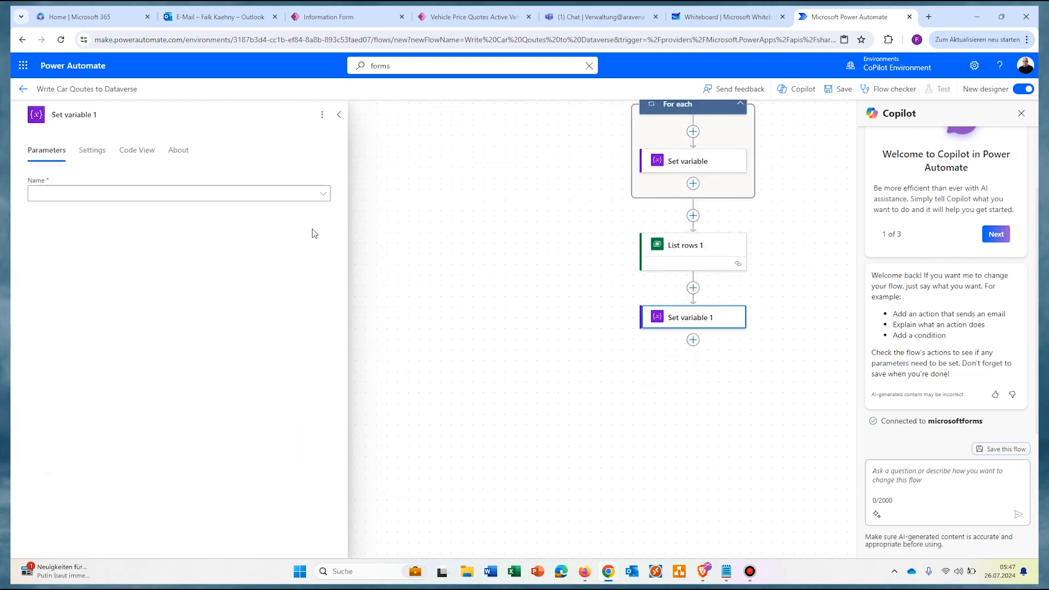
left_click(324, 194)
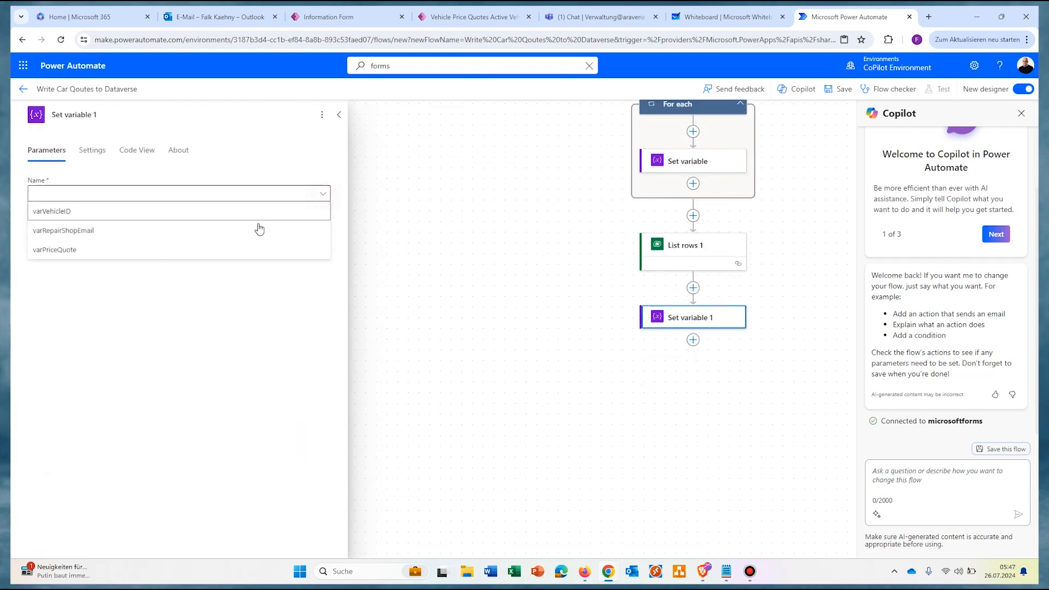
left_click(84, 230)
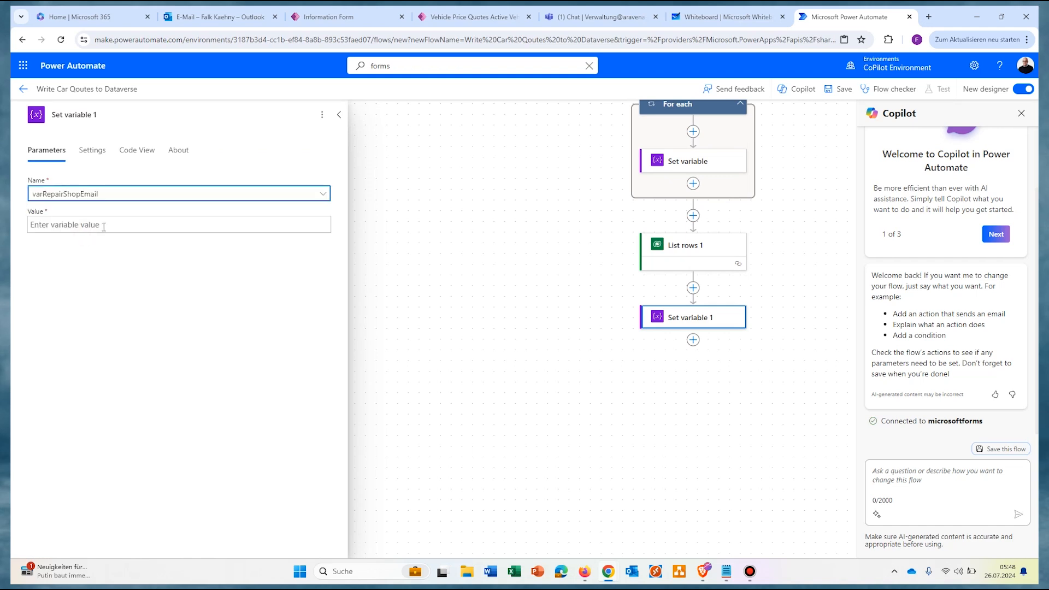
left_click(104, 227)
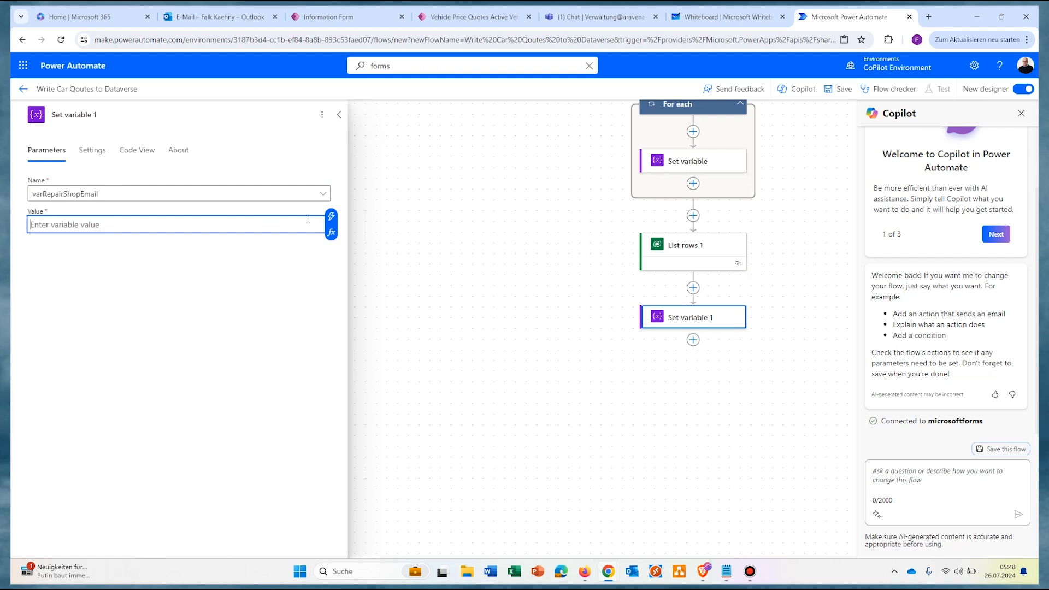
left_click(331, 217)
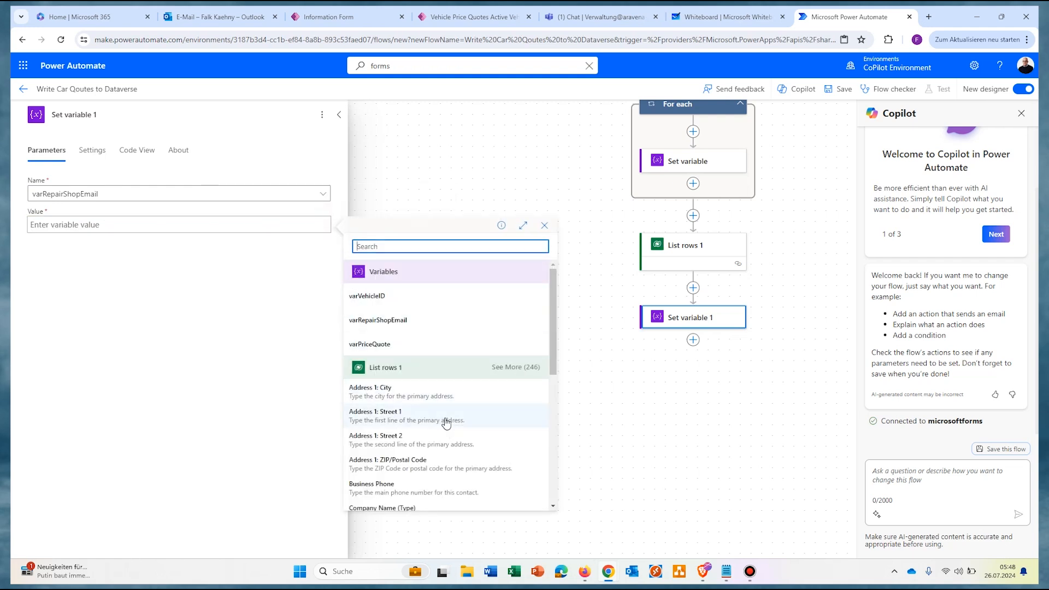
scroll(446, 422, "down", 2)
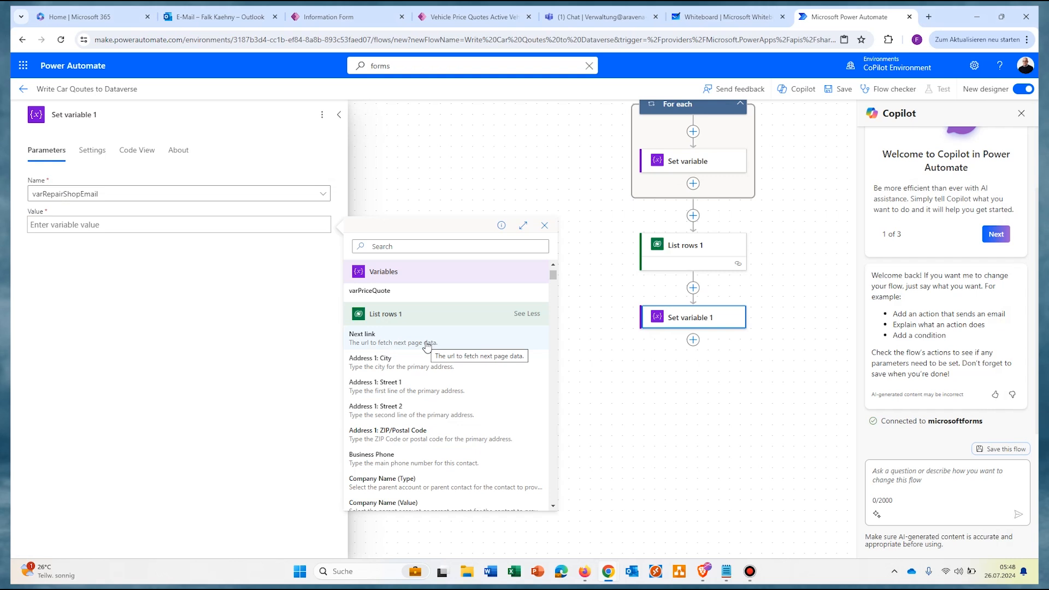
scroll(429, 369, "down", 2)
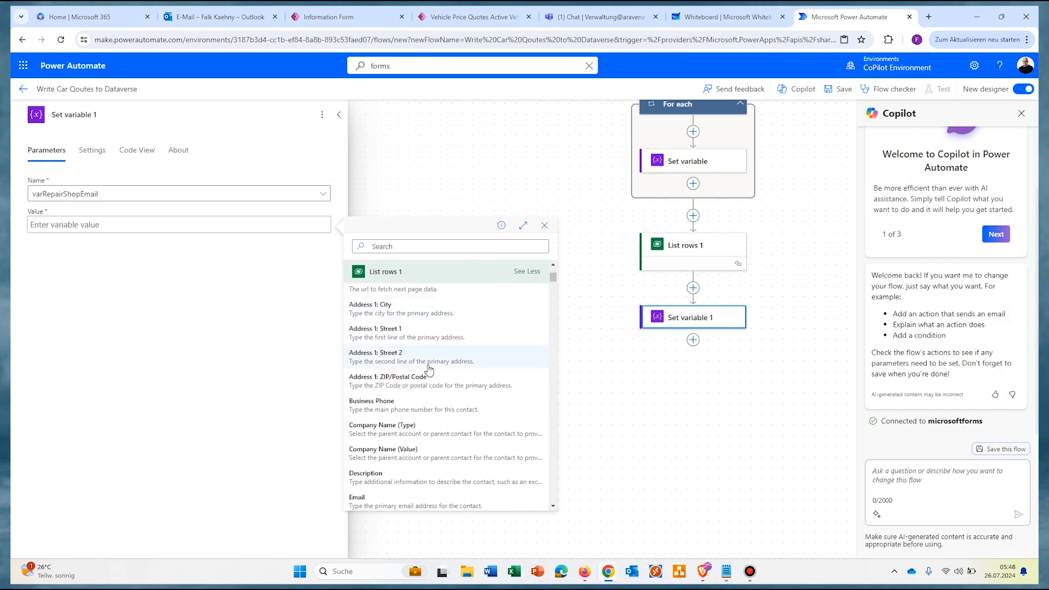
left_click(429, 247)
type("contact")
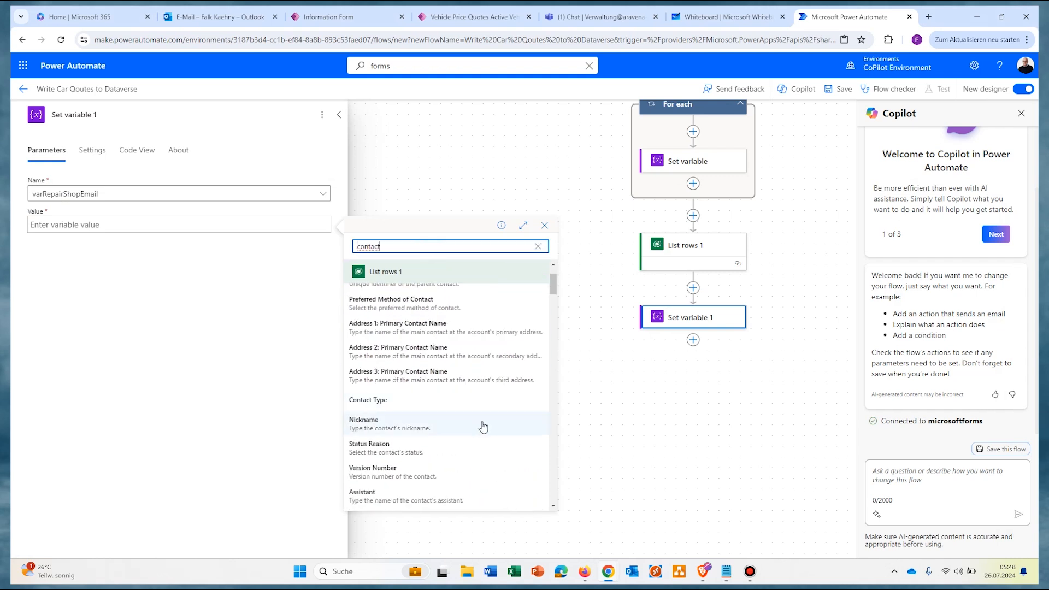
scroll(475, 415, "up", 1)
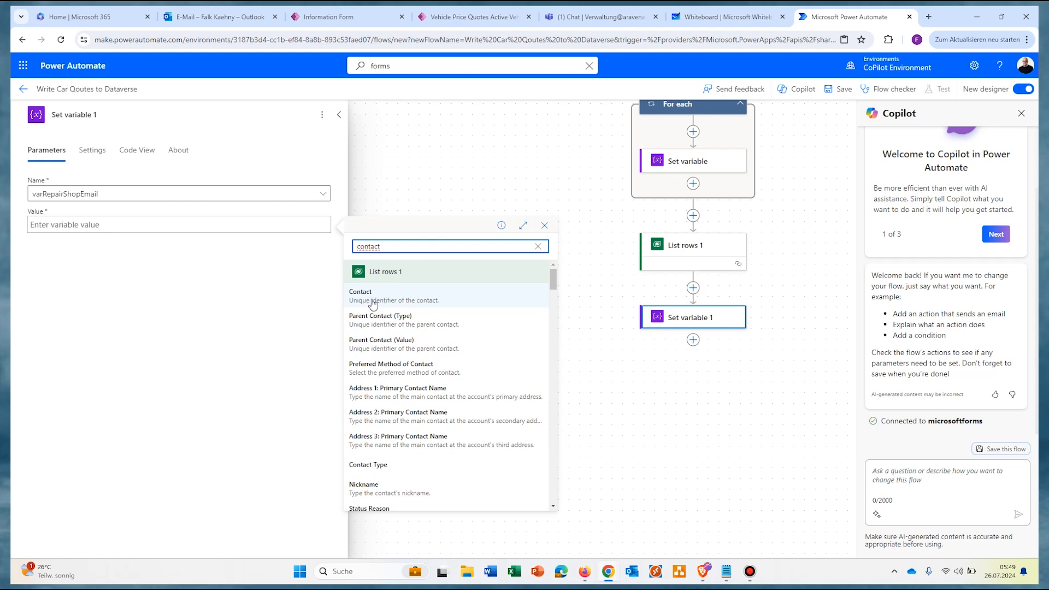
left_click(454, 298)
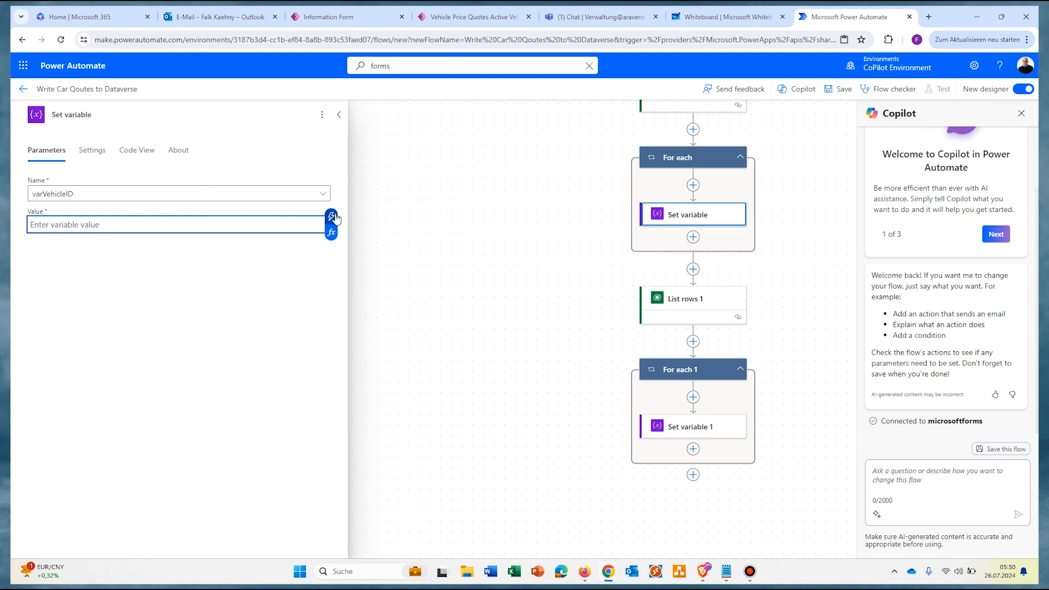
Step: Change the first Set variable so varVehicleID takes the Vehicle Description value
left_click(331, 218)
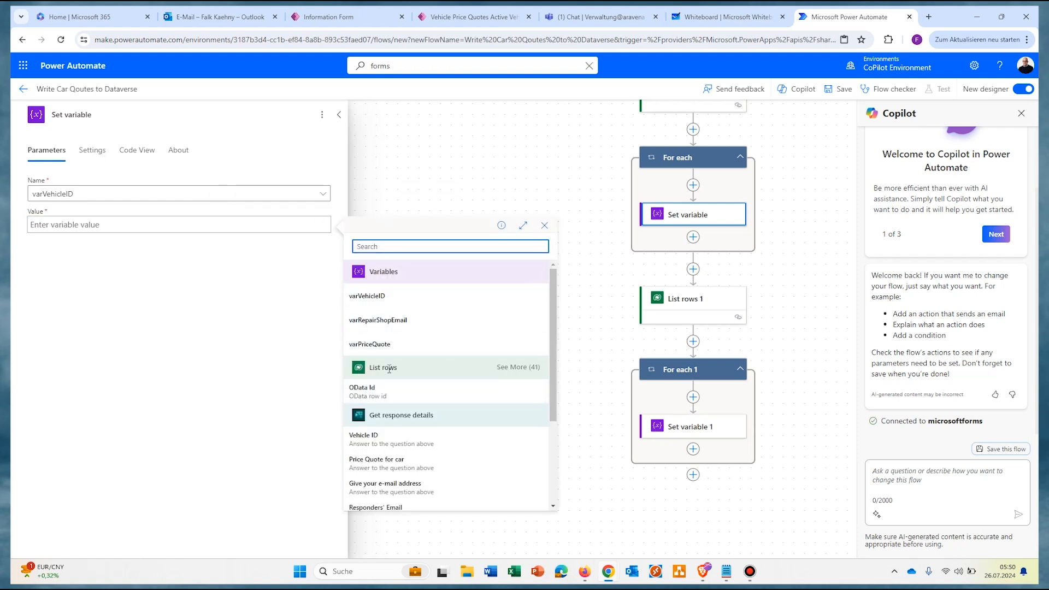
left_click(502, 369)
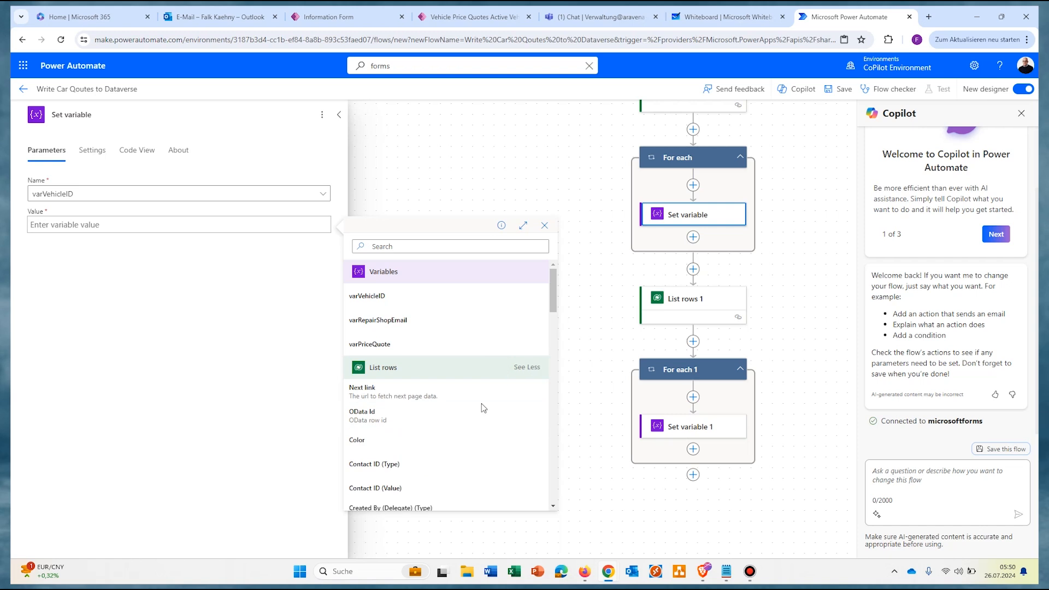
scroll(480, 409, "down", 15)
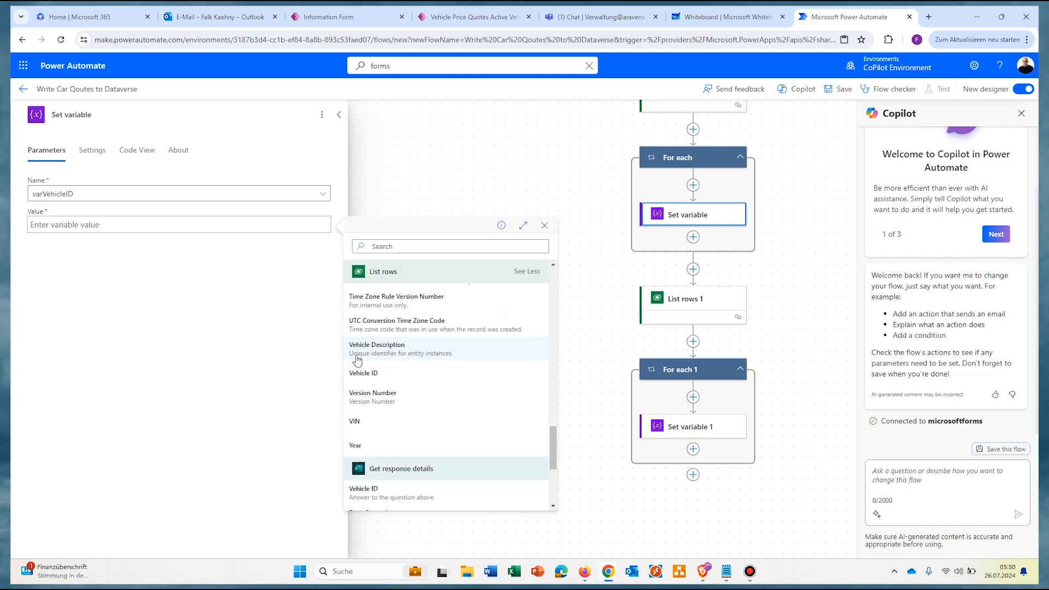
left_click(467, 351)
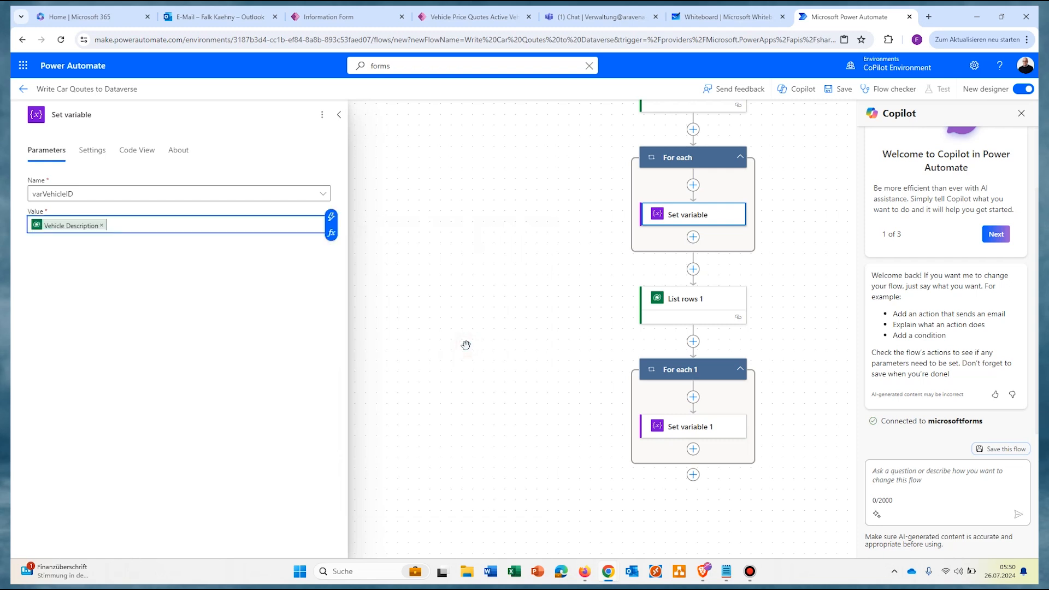
left_click(466, 344)
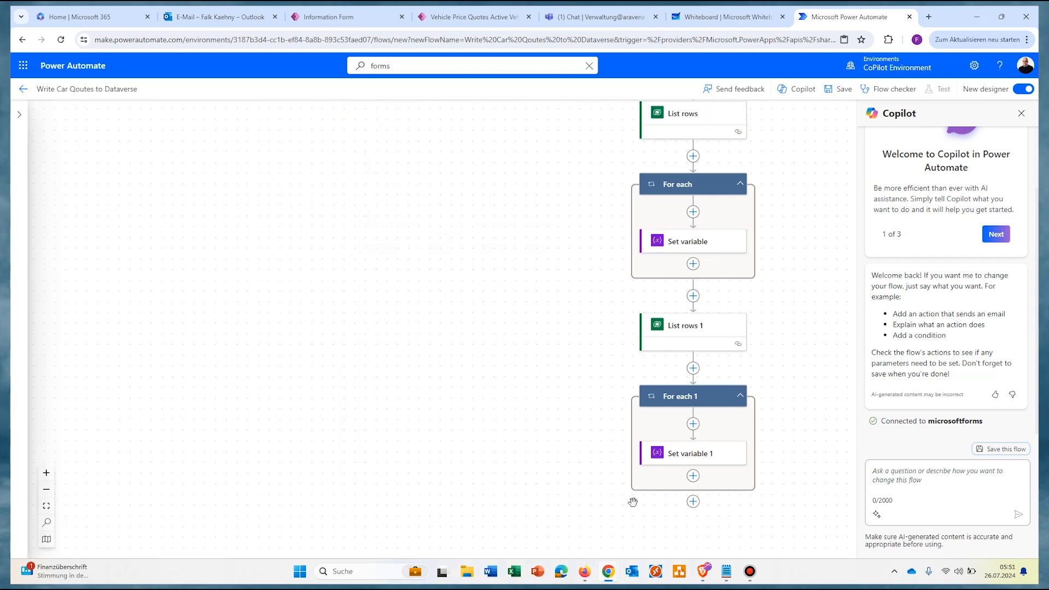
Step: Add a Dataverse Add a new row step on the Vehicle Price Quotes table after For each 1
left_click(692, 502)
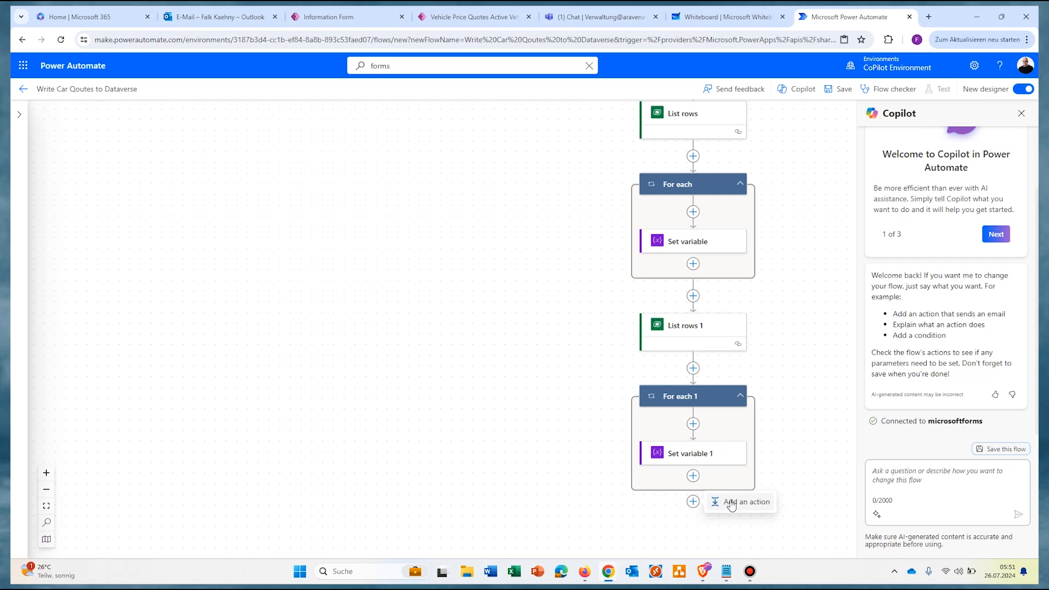
left_click(709, 502)
type("datav")
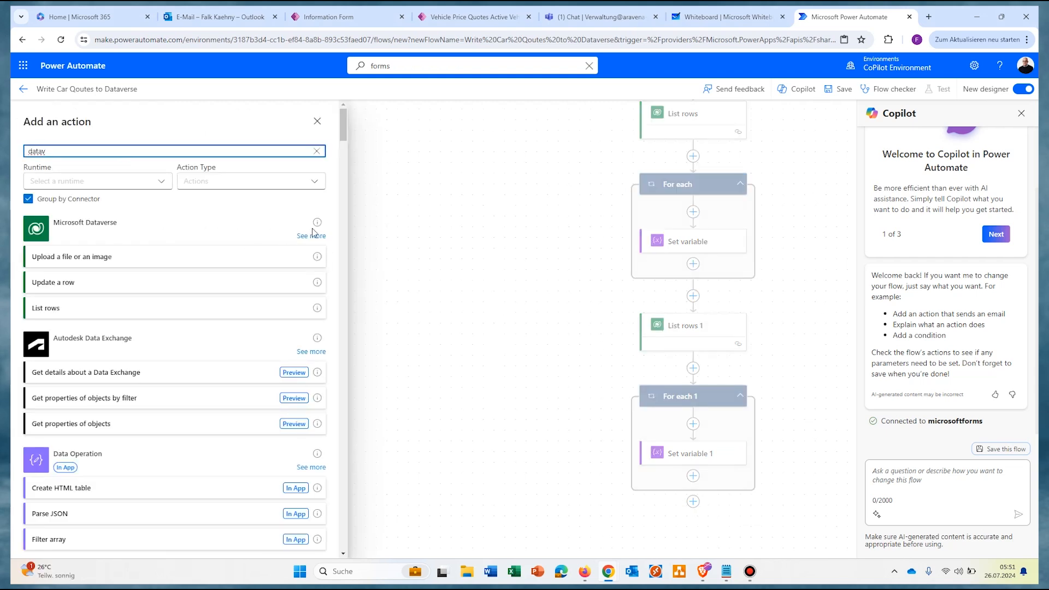
left_click(309, 236)
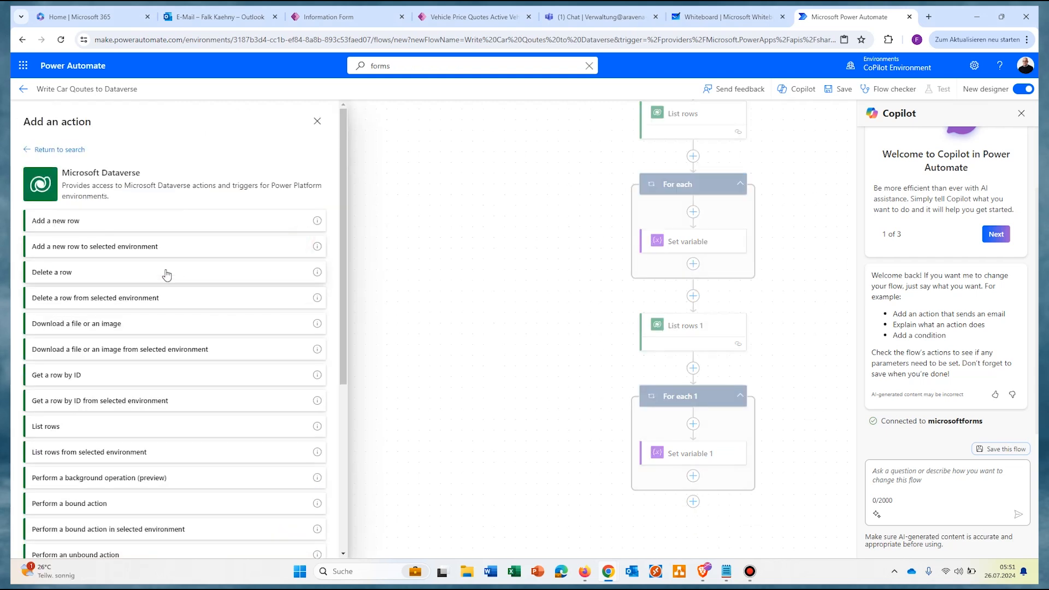
left_click(50, 223)
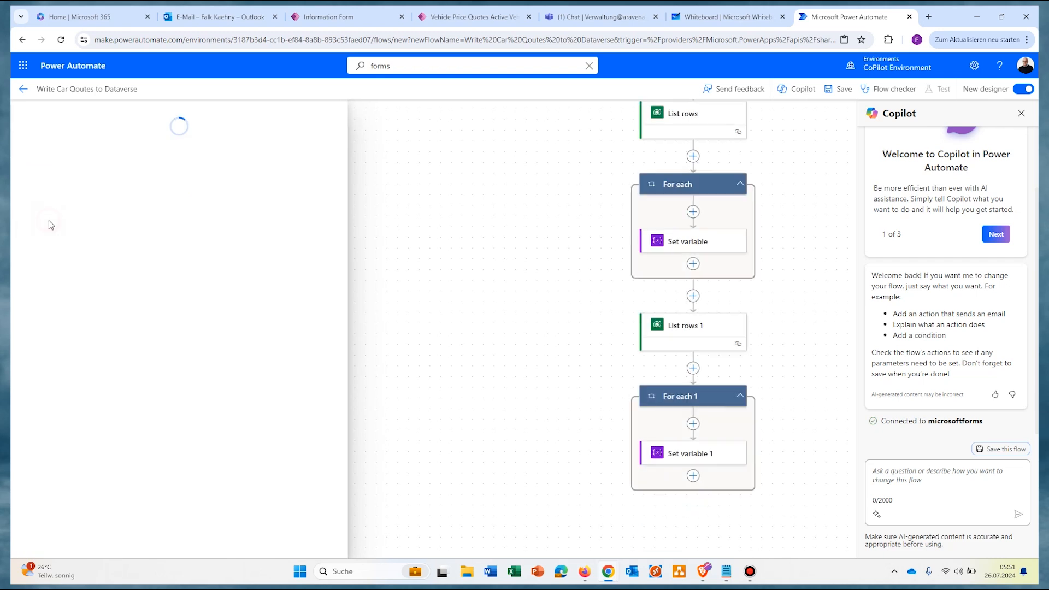
left_click(314, 195)
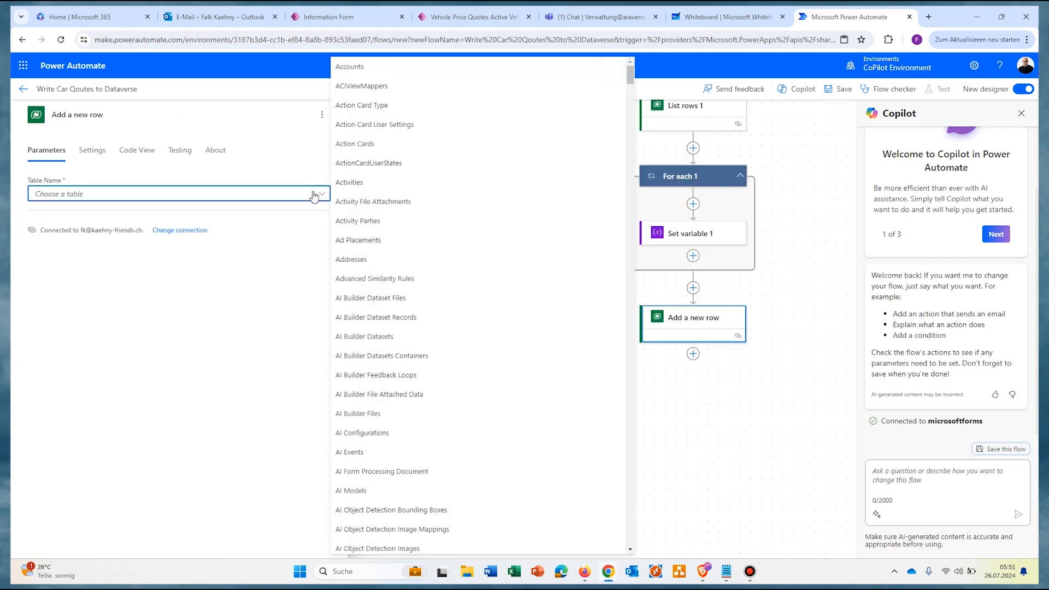
type("vehic")
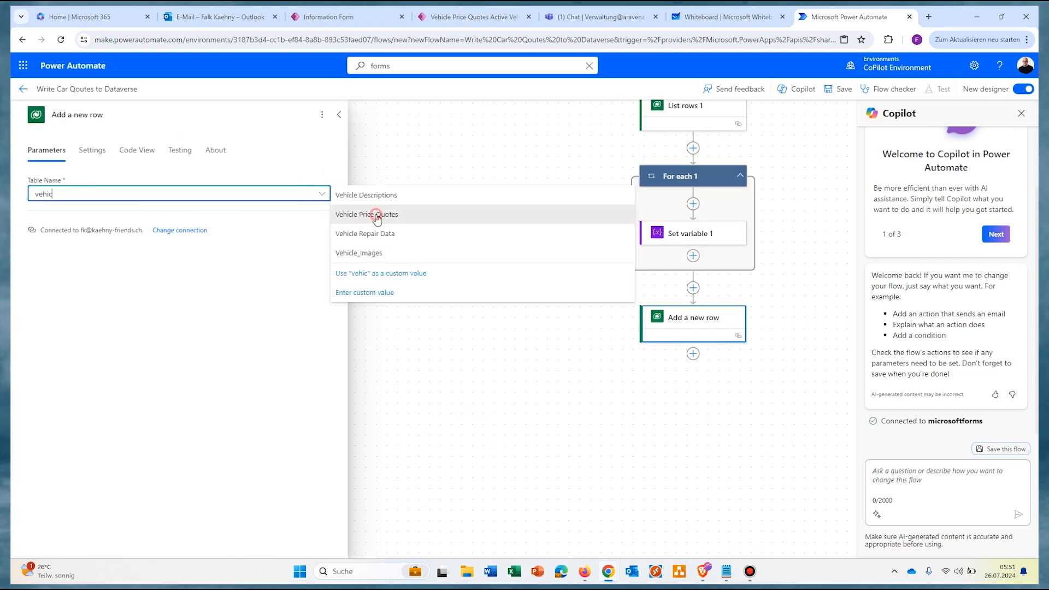
left_click(377, 215)
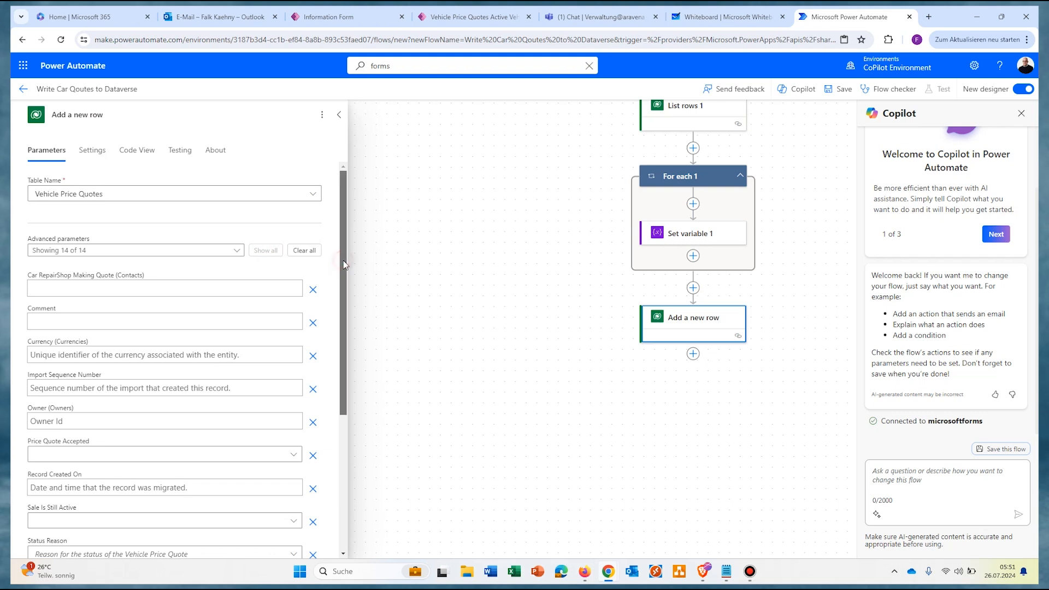
Step: Set Car RepairShop Making Quote to the varRepairShopEmail variable
scroll(341, 287, "down", 2)
left_click_drag(341, 286, 289, 266)
left_click(91, 289)
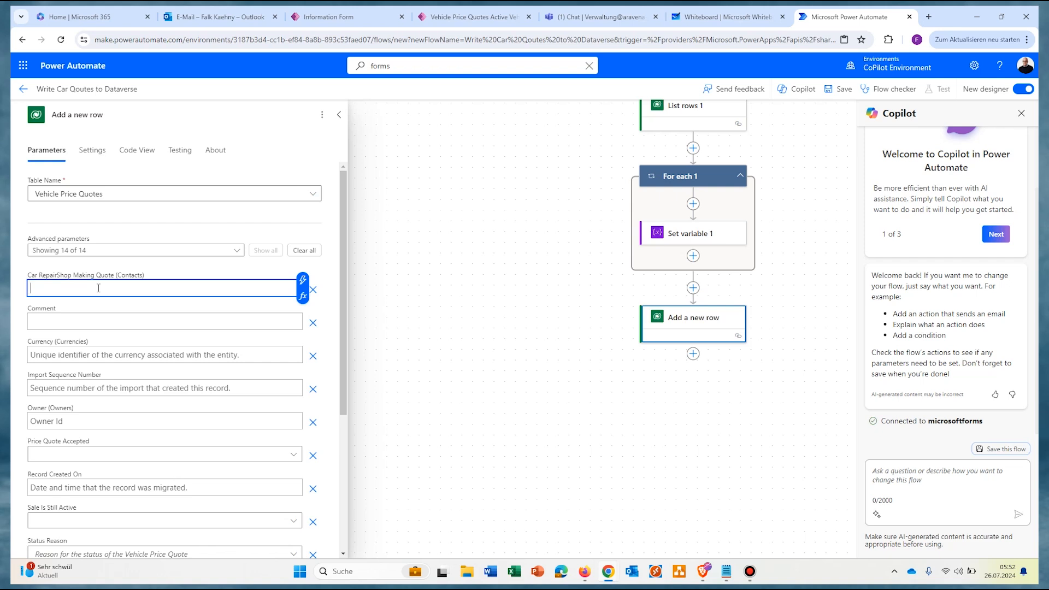
left_click(302, 280)
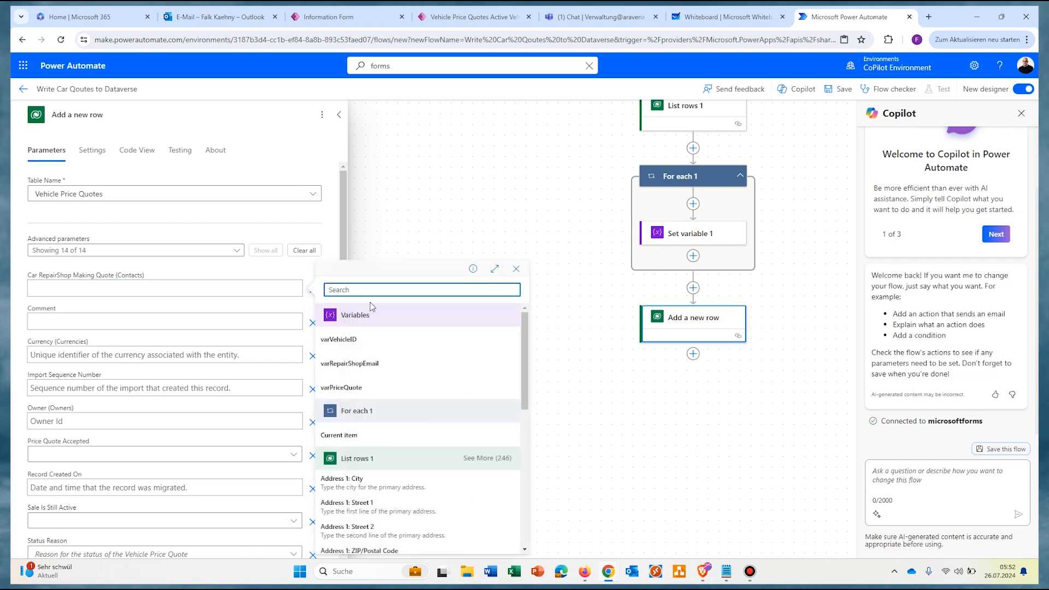
left_click(350, 363)
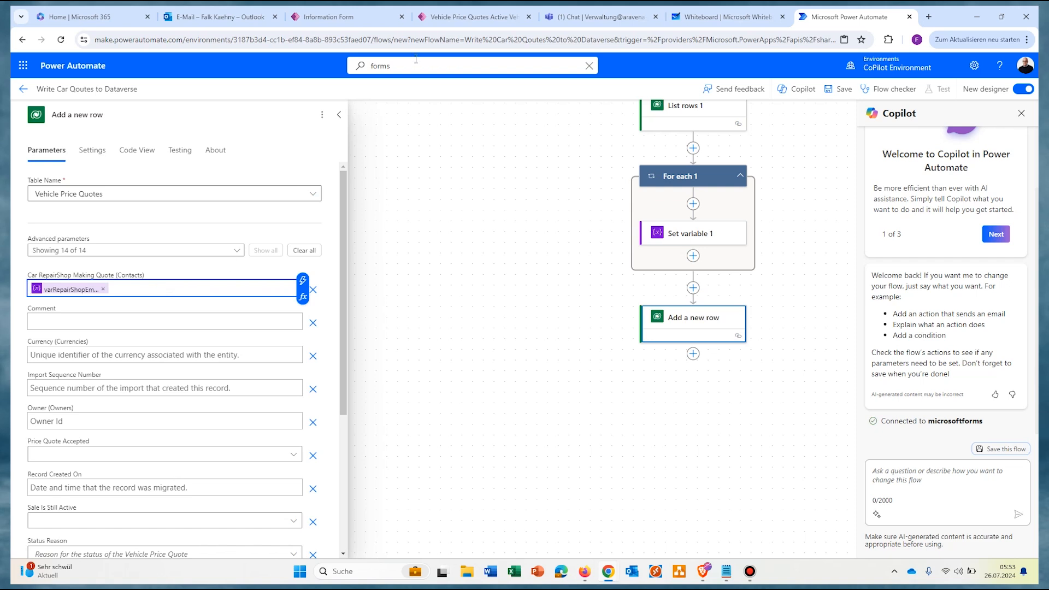
left_click(342, 18)
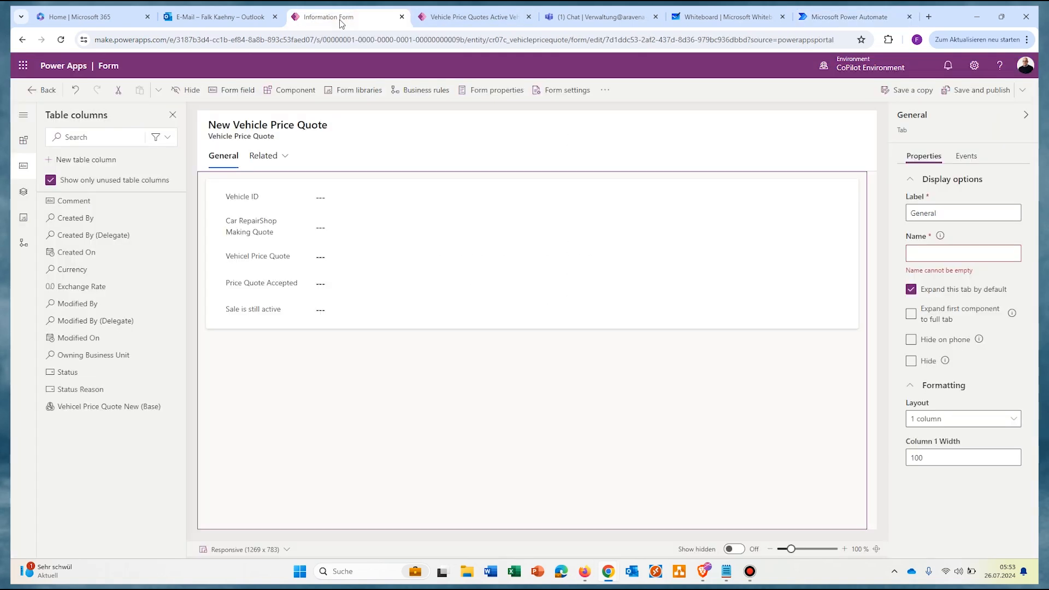
Step: Copy the Contact table's set name and paste 'contacts' ahead of the repair-shop variable
left_click(40, 90)
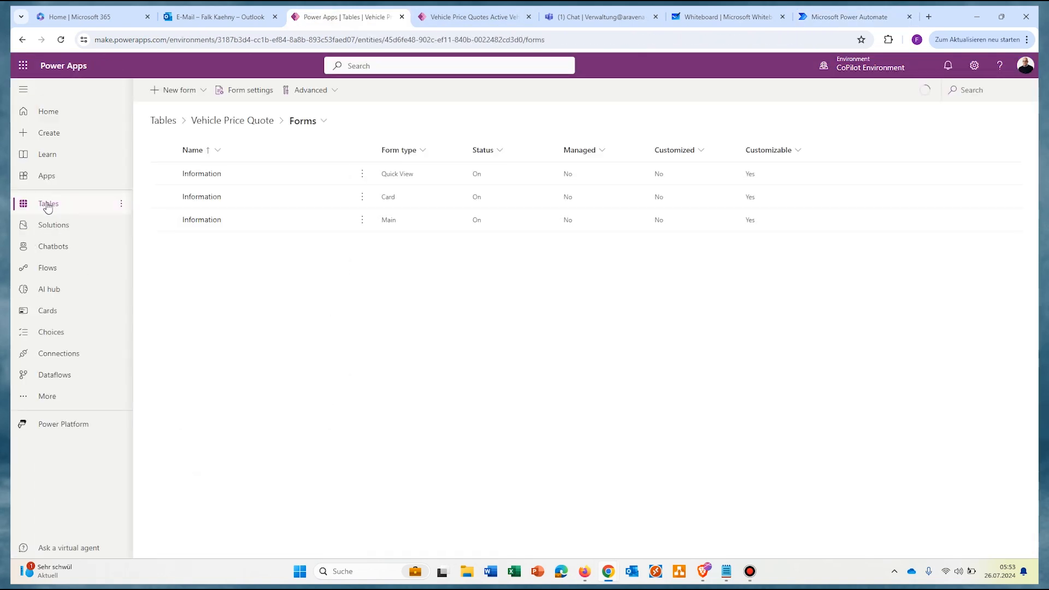
left_click(48, 204)
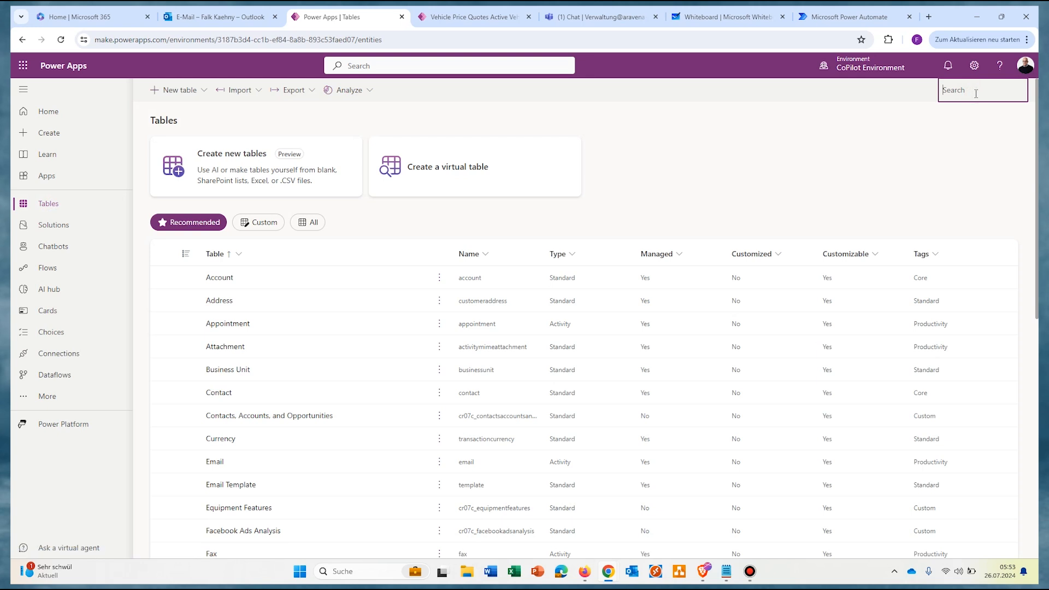
type("contacs")
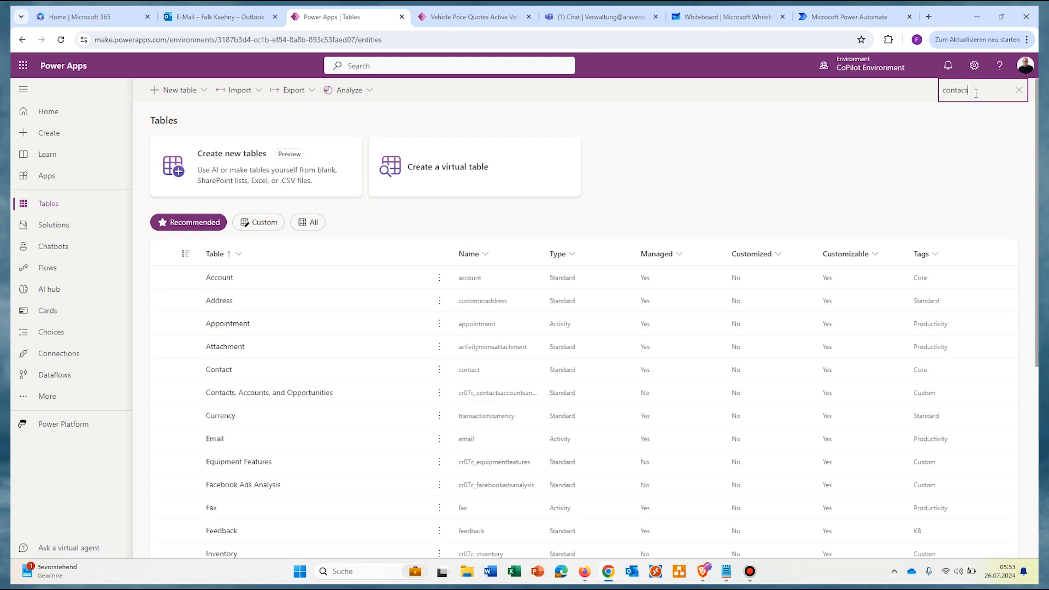
left_click(218, 277)
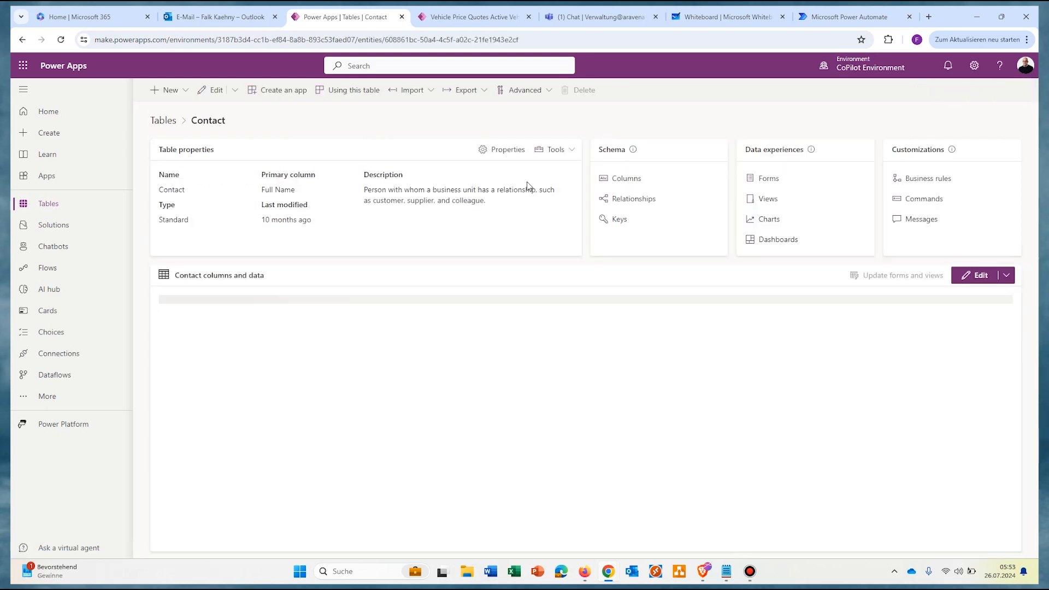
left_click(566, 153)
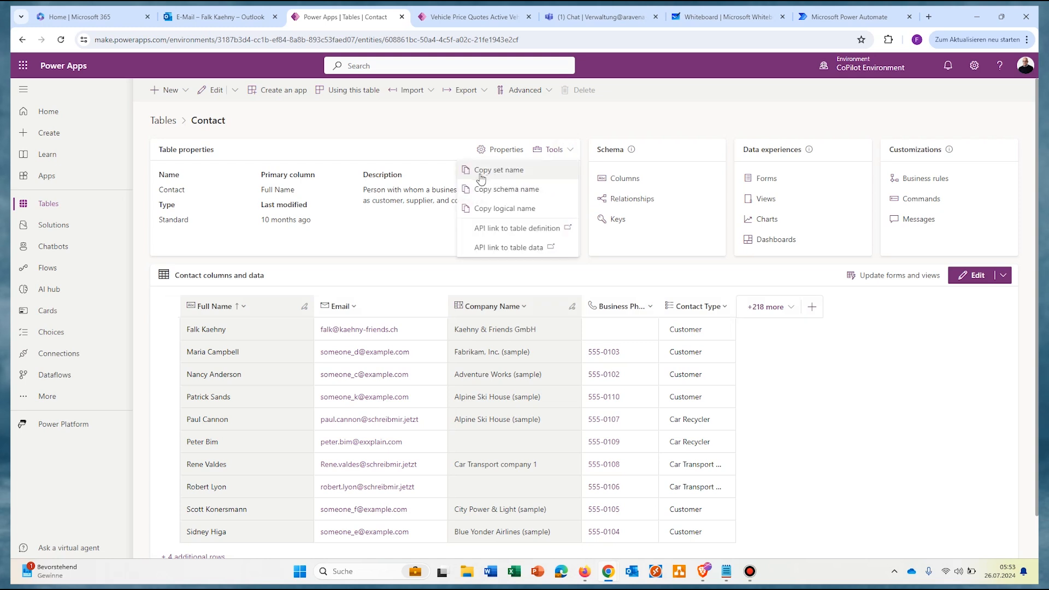
left_click(483, 174)
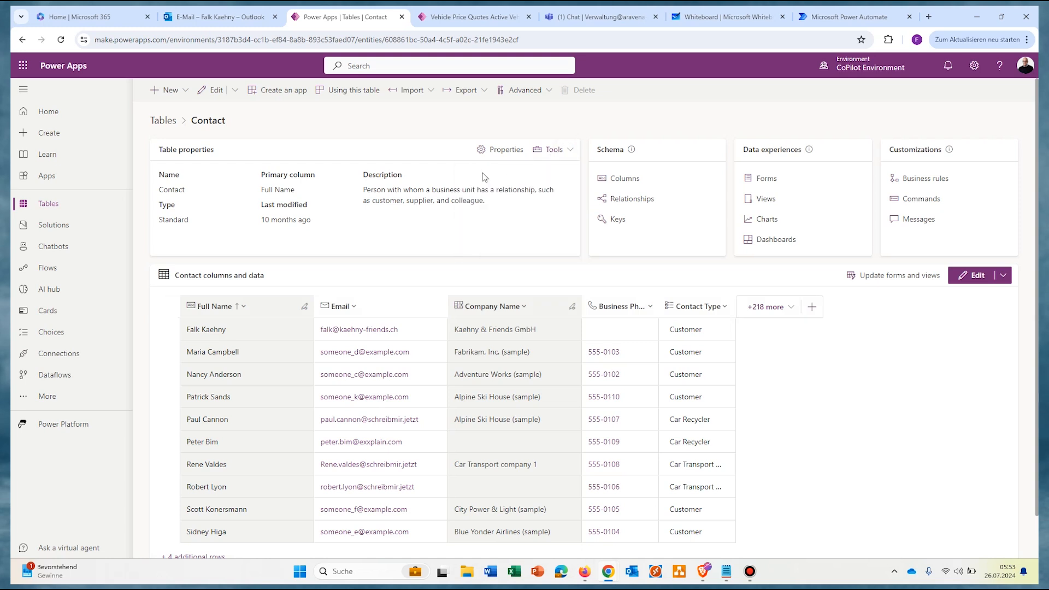
key("ctrl+9")
key("ctrl+v")
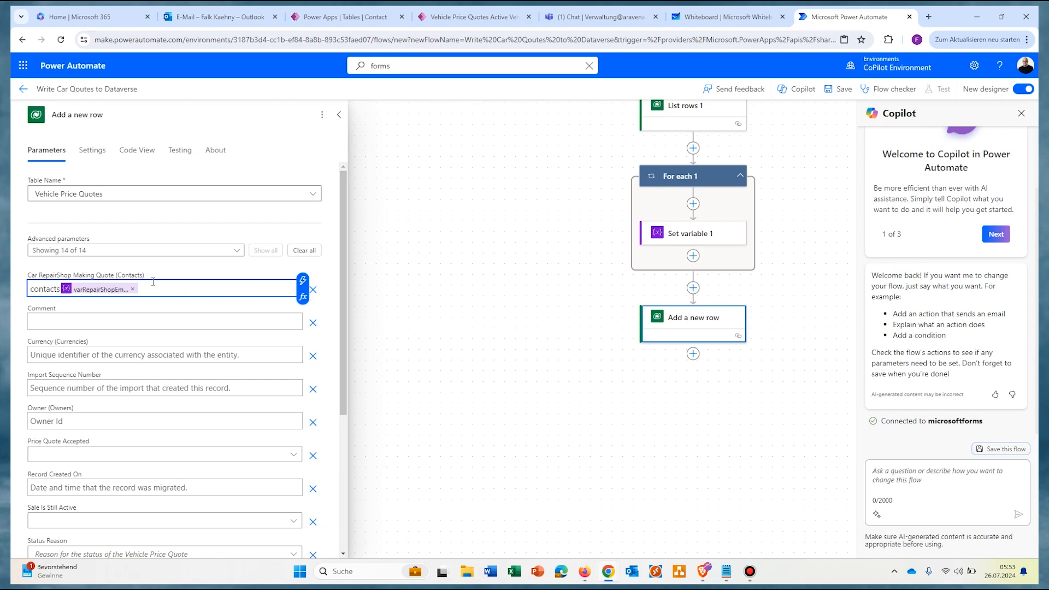
Step: Wrap the repair-shop value as contacts(varRepairShopEmail) and set Comment to 'no comment'
type("(")
left_click(175, 323)
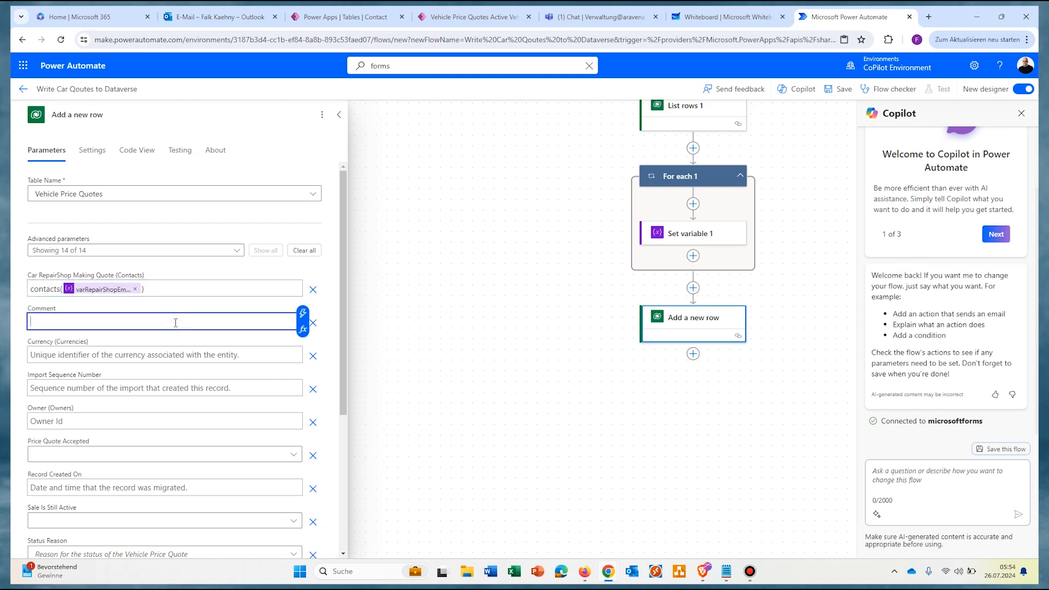
type("ölkjöl")
key("ctrl+a")
type("no comment")
left_click(194, 356)
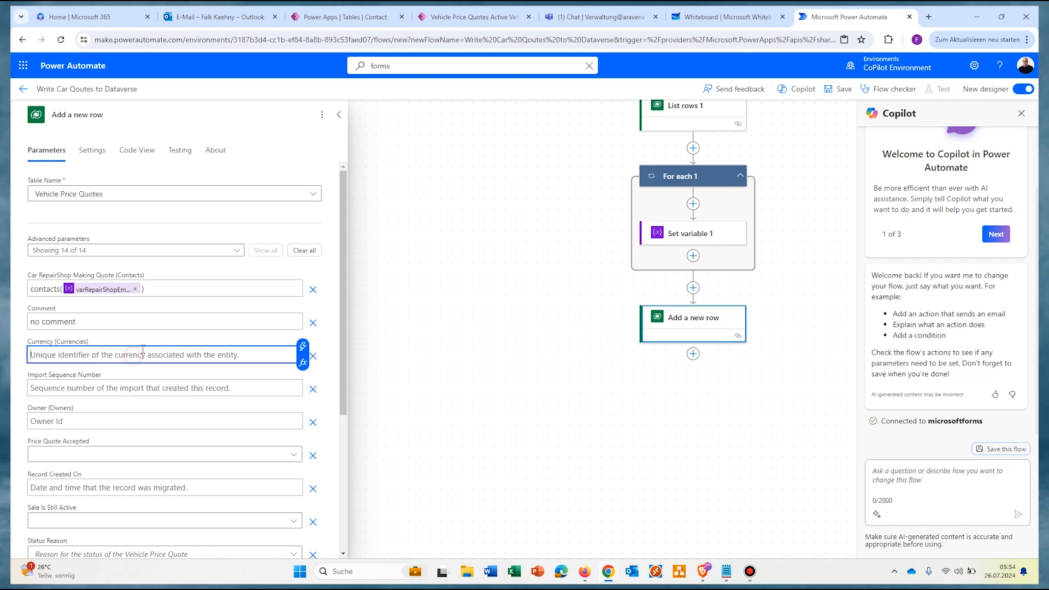
left_click(350, 16)
Step: Find the Currency table in Power Apps and copy its set name
left_click(163, 118)
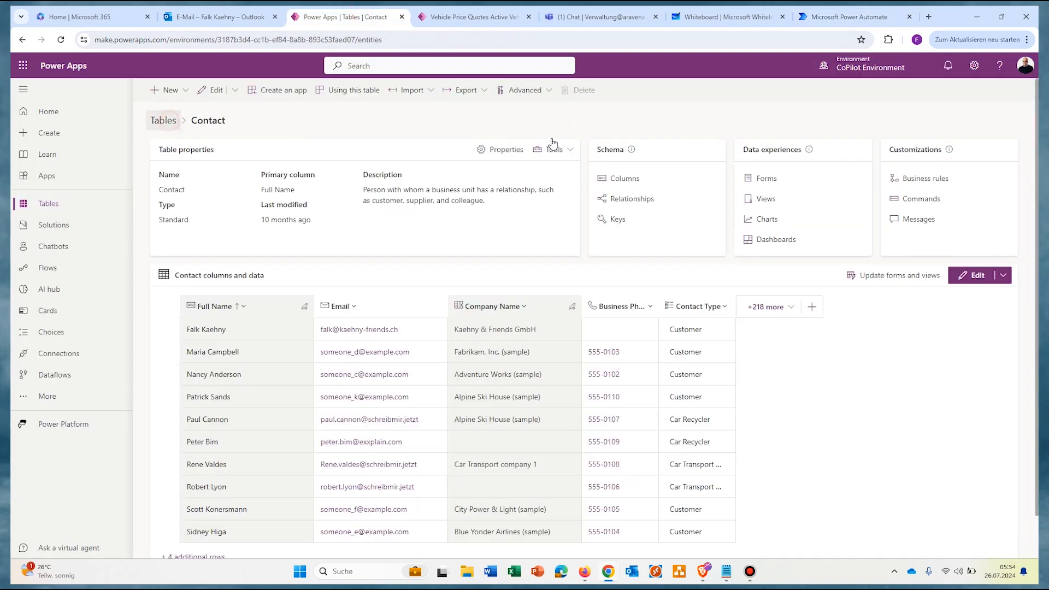
left_click(967, 89)
type("currenc")
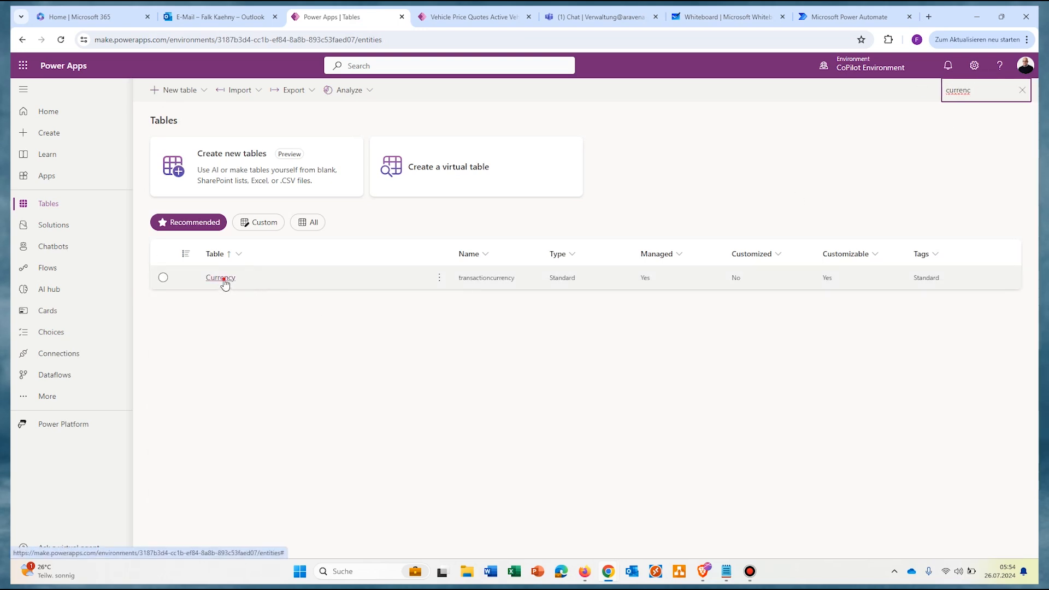
left_click(223, 280)
left_click(554, 150)
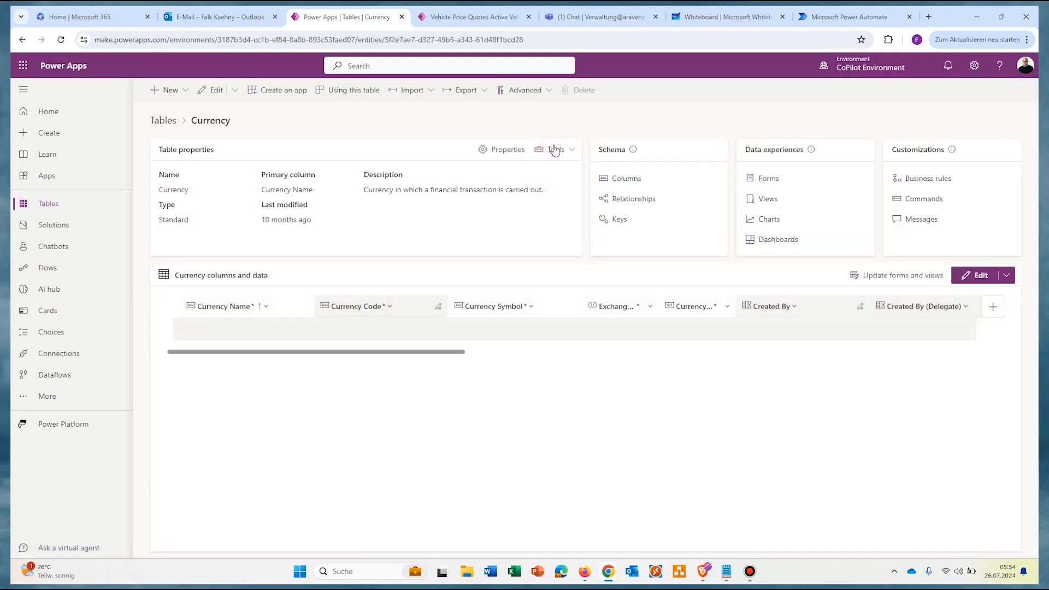
left_click(496, 173)
Step: Paste 'transactioncurrencies' into the Add a new row step's Currency value
left_click(836, 17)
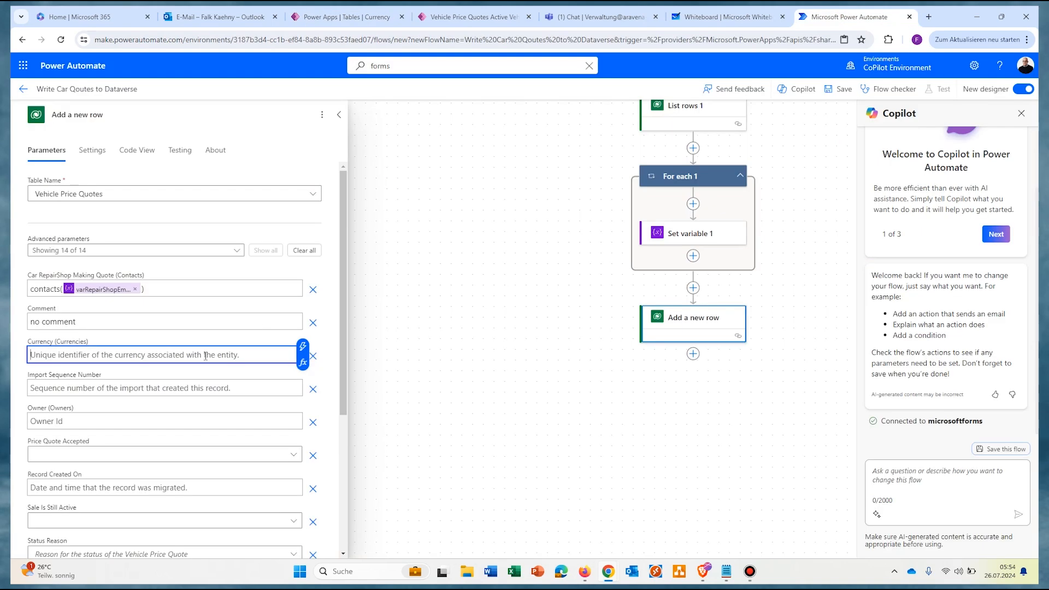
key("ctrl+v")
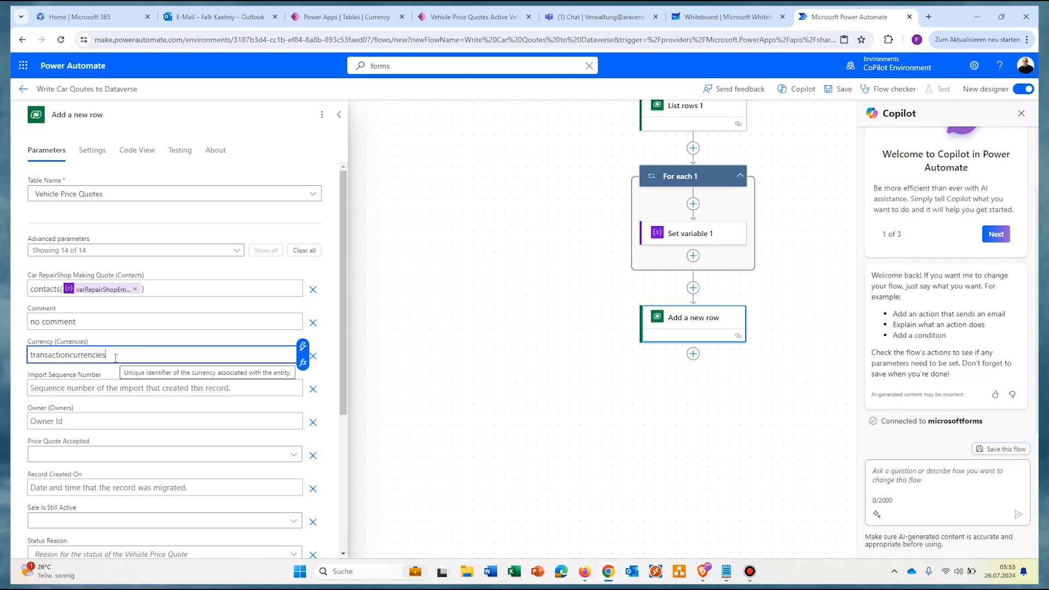
Step: Copy the Currency table's set name again and return to the flow's Currency value
left_click(377, 17)
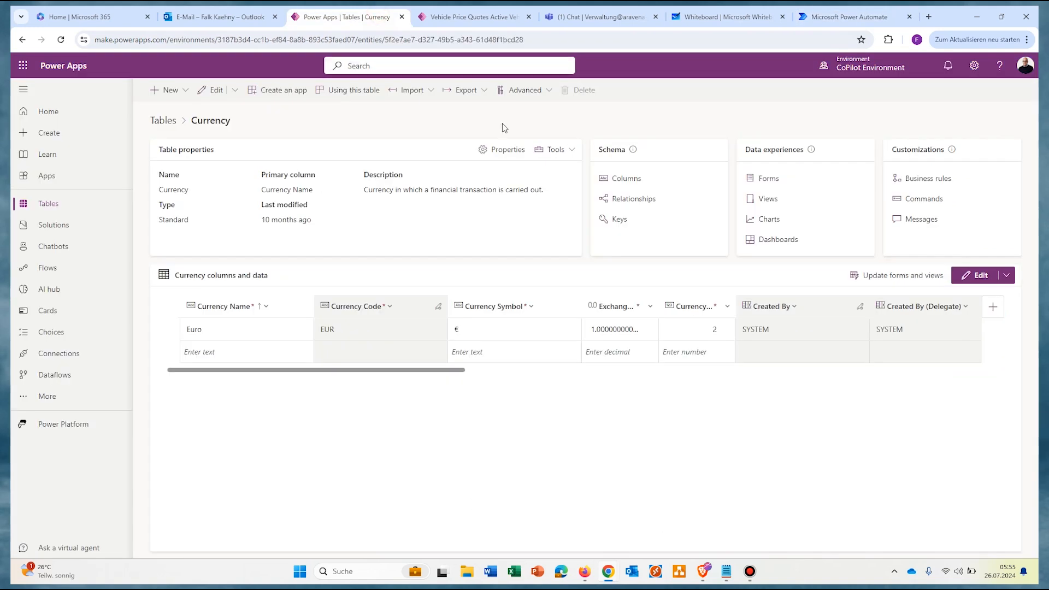
left_click(563, 157)
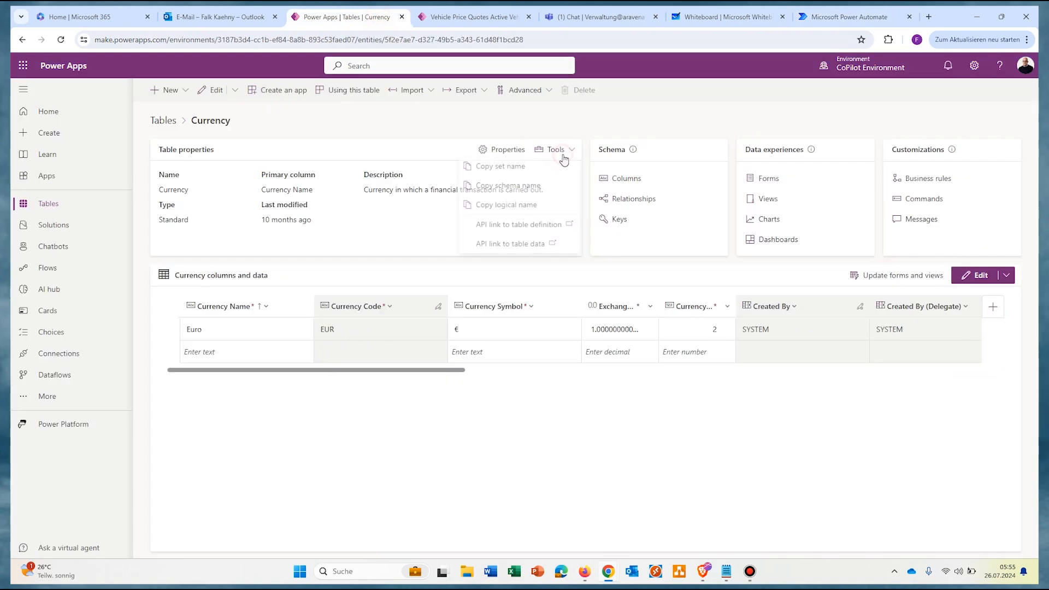
left_click(500, 171)
left_click(841, 17)
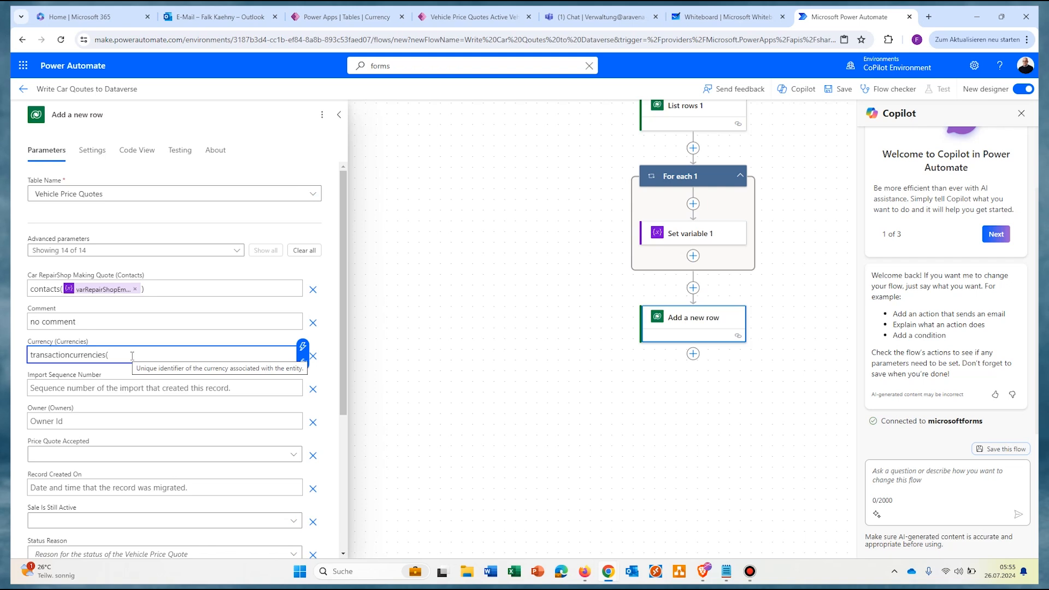
Step: Open the Currencies data grid and select the Euro Transaction Currency ID in the Notepad notes
left_click(356, 17)
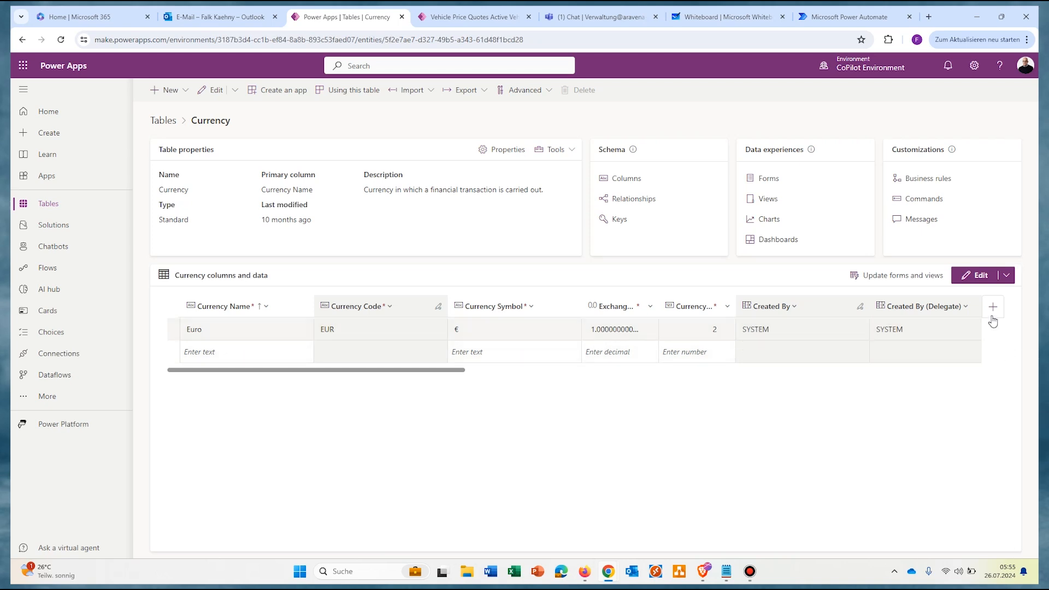
left_click(976, 276)
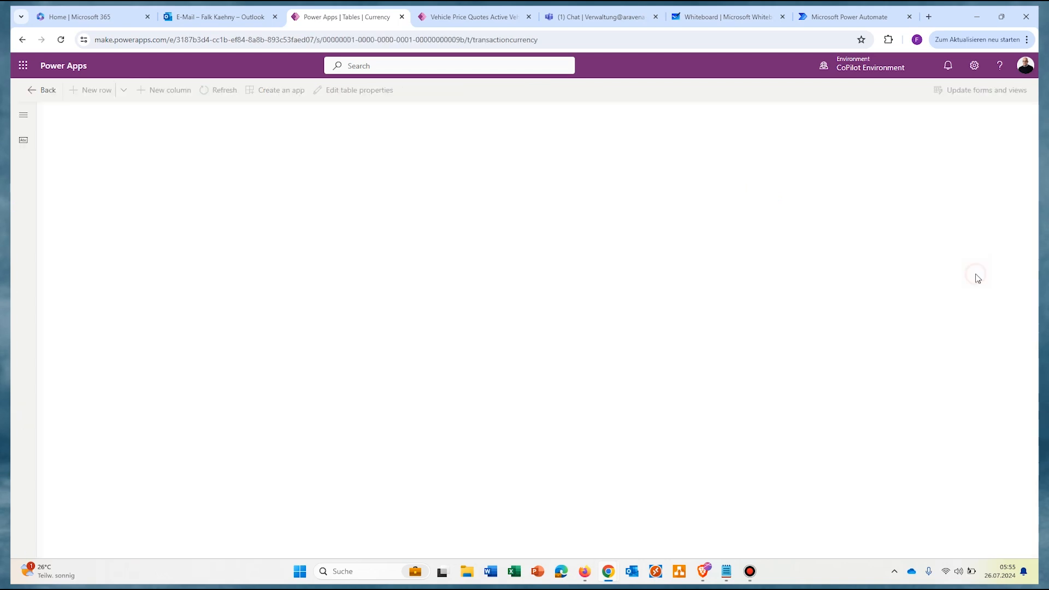
left_click_drag(304, 556, 852, 556)
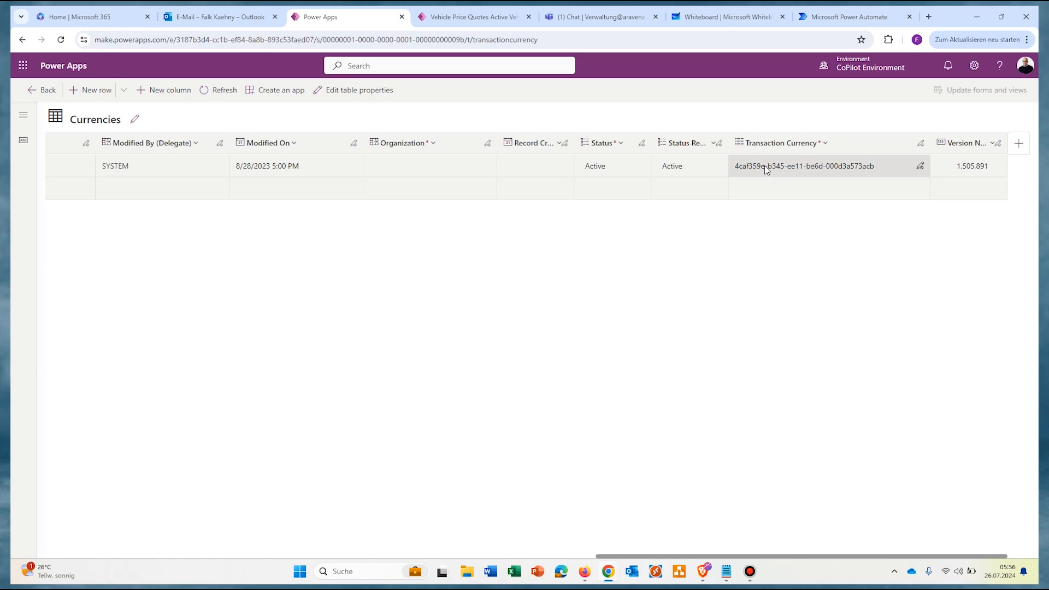
key("alt+Tab")
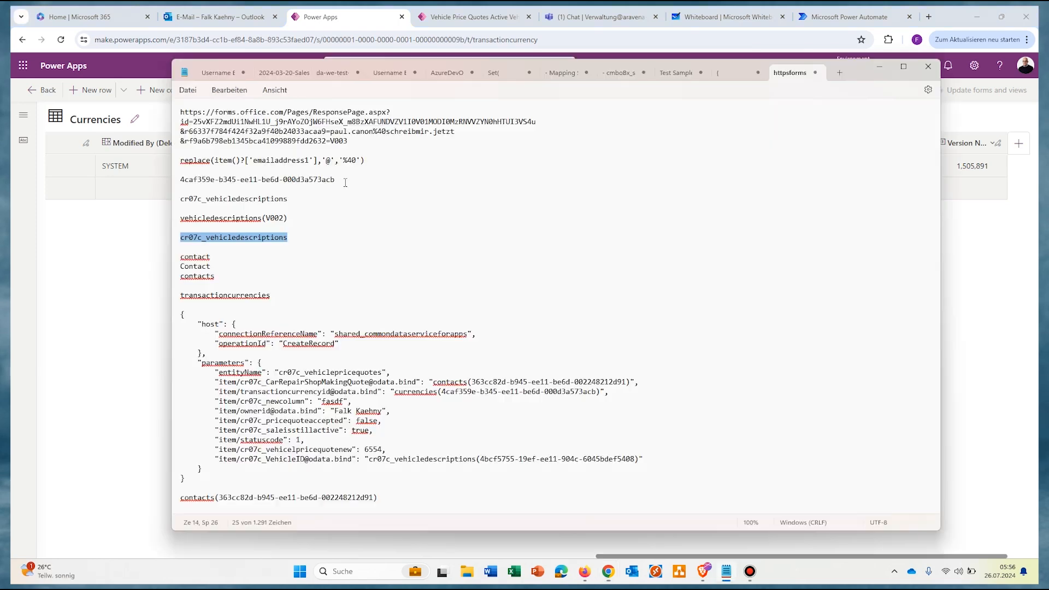
left_click_drag(335, 180, 182, 184)
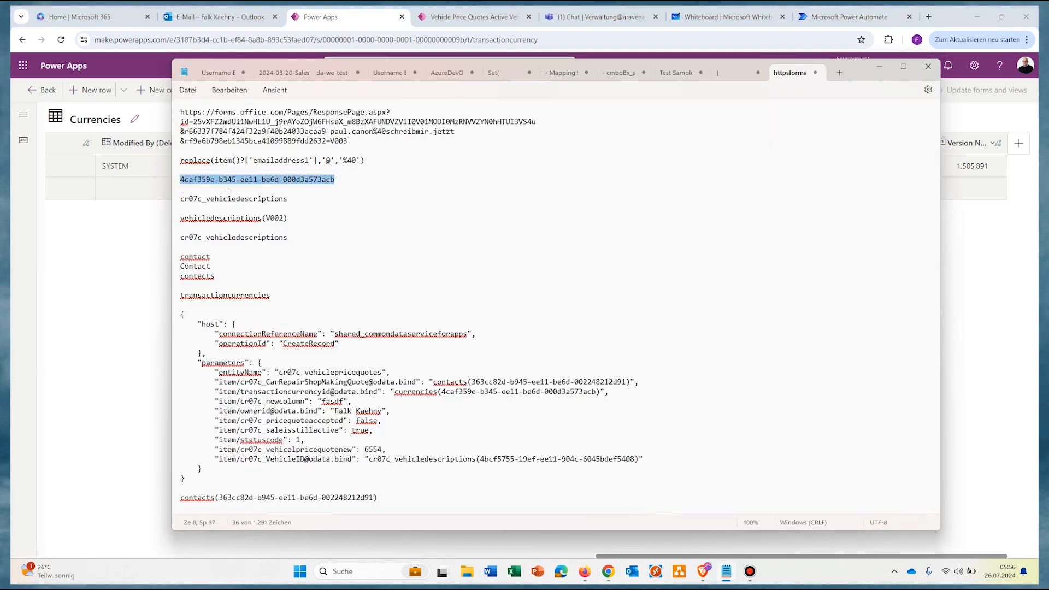
key("alt+Tab")
left_click(844, 16)
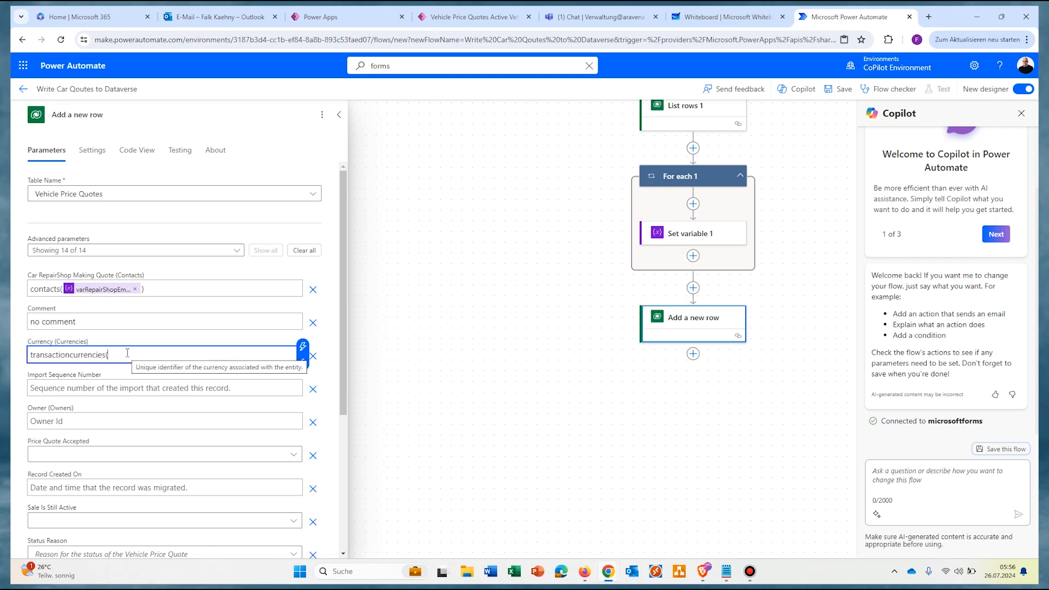
Step: Paste the currency ID into Currency and set Price Quote Accepted No, Sale Is Still Active Yes, Status Reason Active
key("ctrl+v")
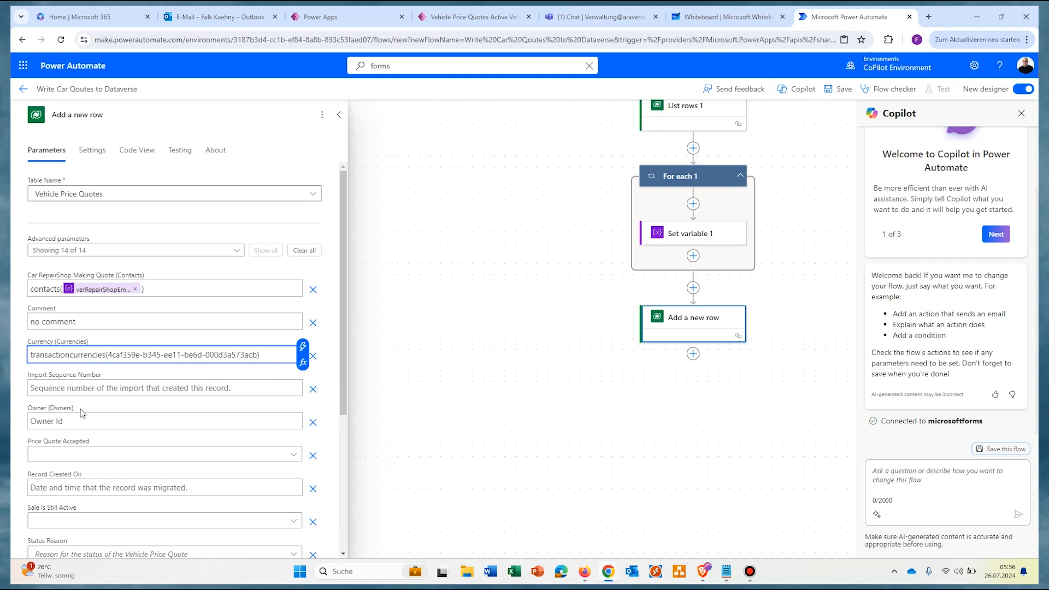
scroll(82, 421, "down", 2)
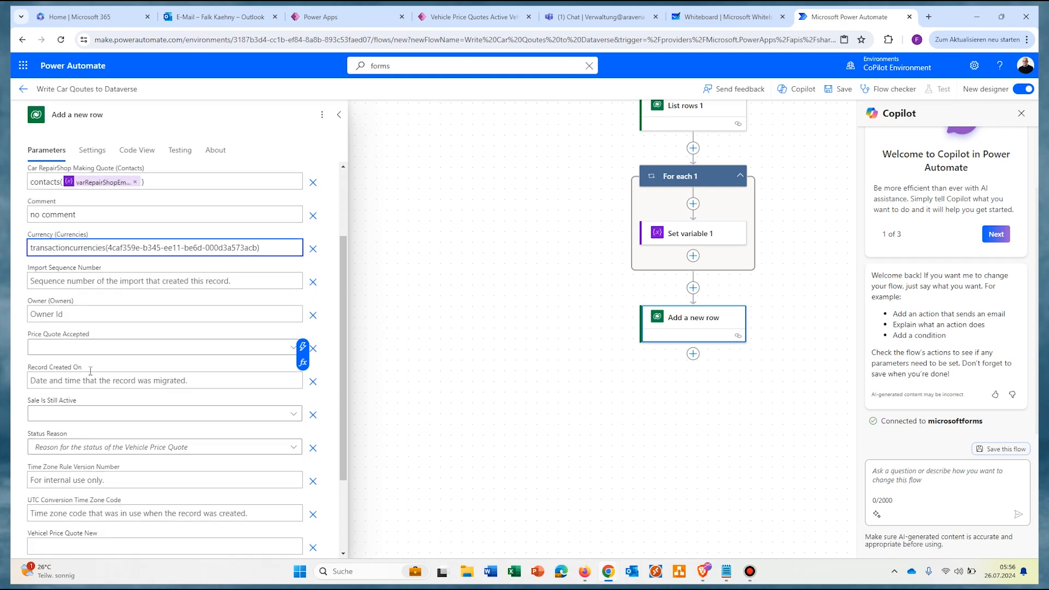
left_click(96, 348)
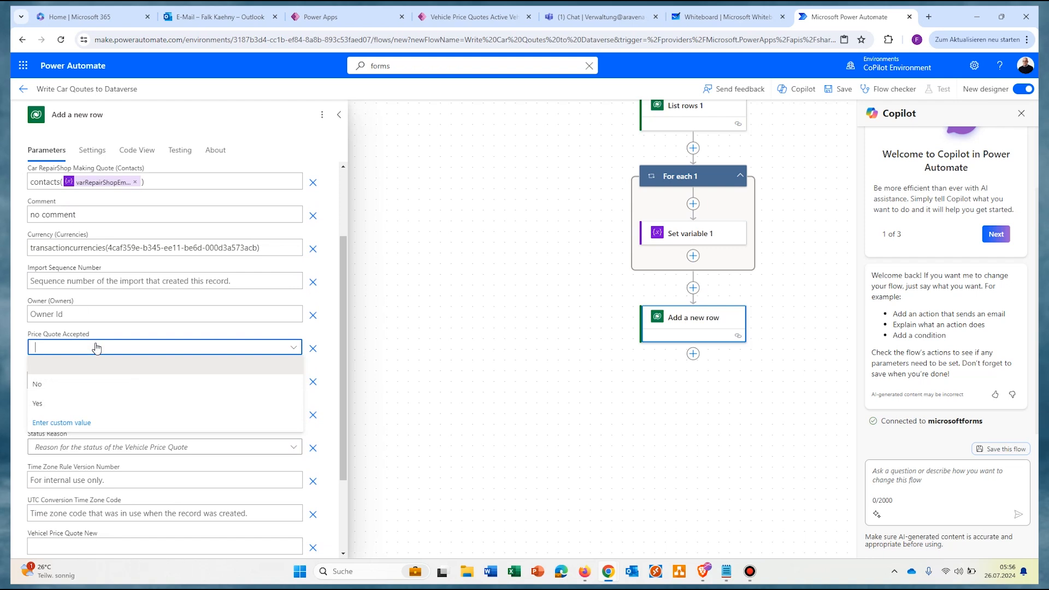
left_click(46, 385)
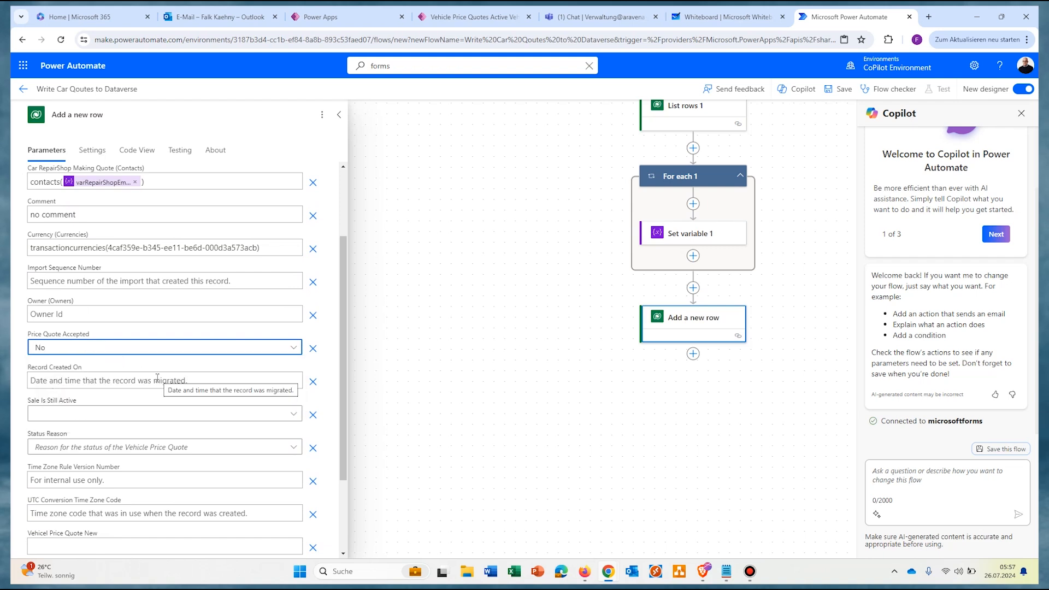
left_click(110, 413)
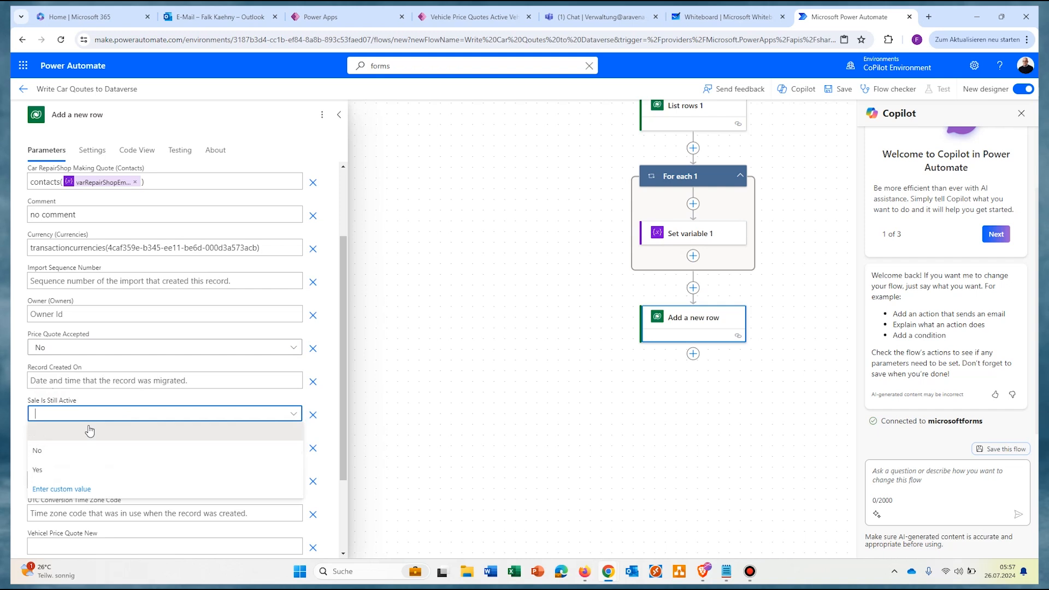
left_click(38, 469)
left_click(135, 446)
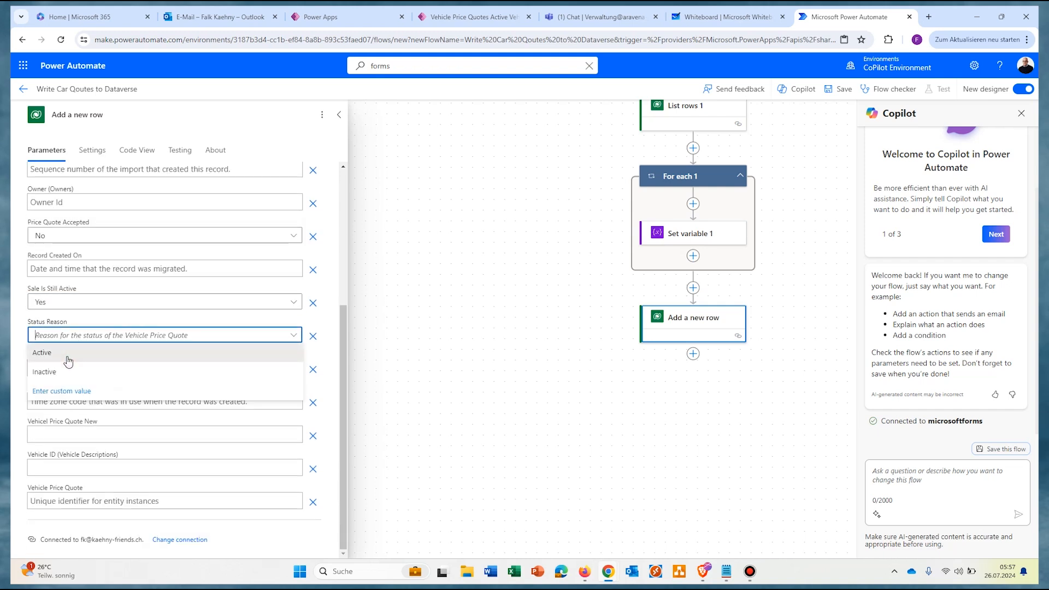
left_click(69, 359)
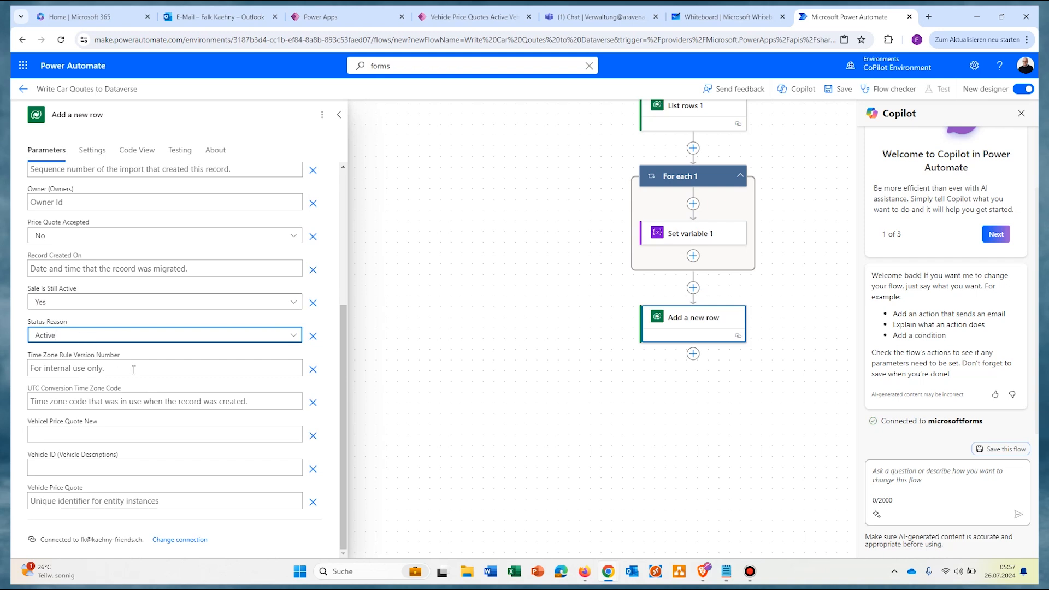
Step: Fill Vehicel Price Quote New with the varPriceQuote dynamic value
left_click(87, 435)
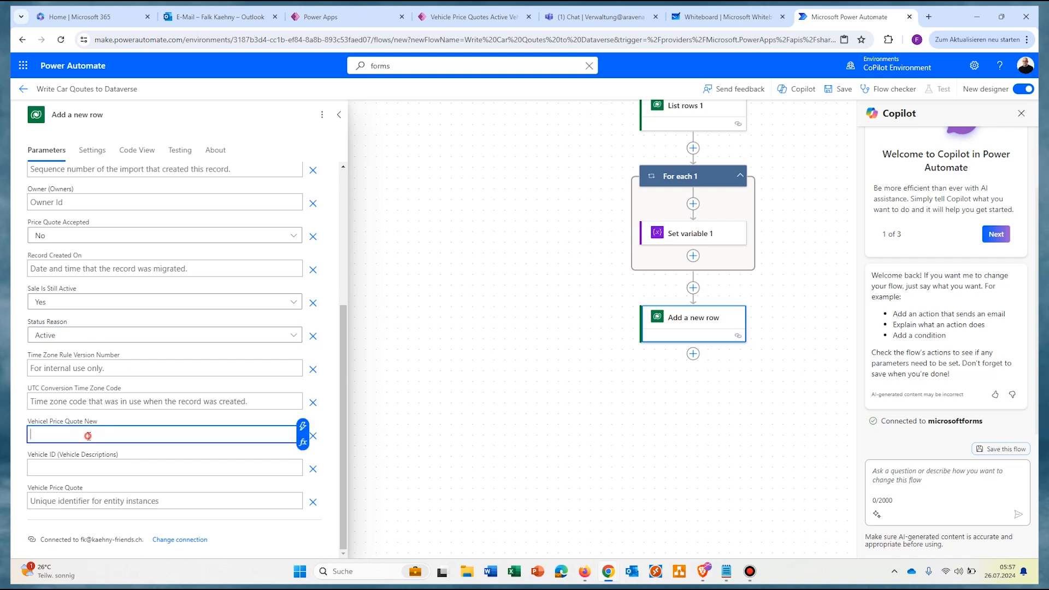
left_click(302, 429)
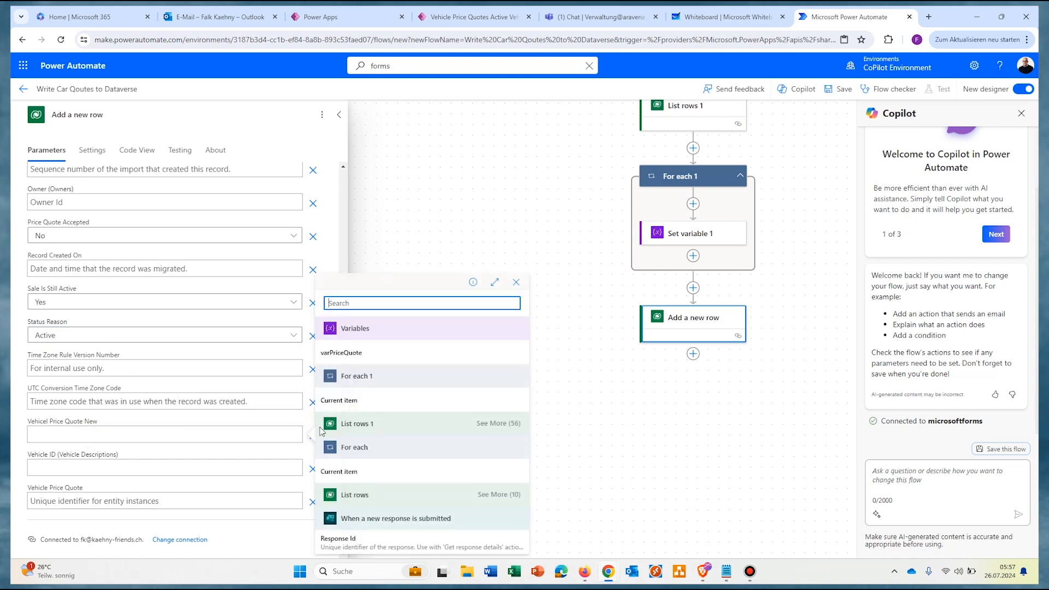
left_click(351, 355)
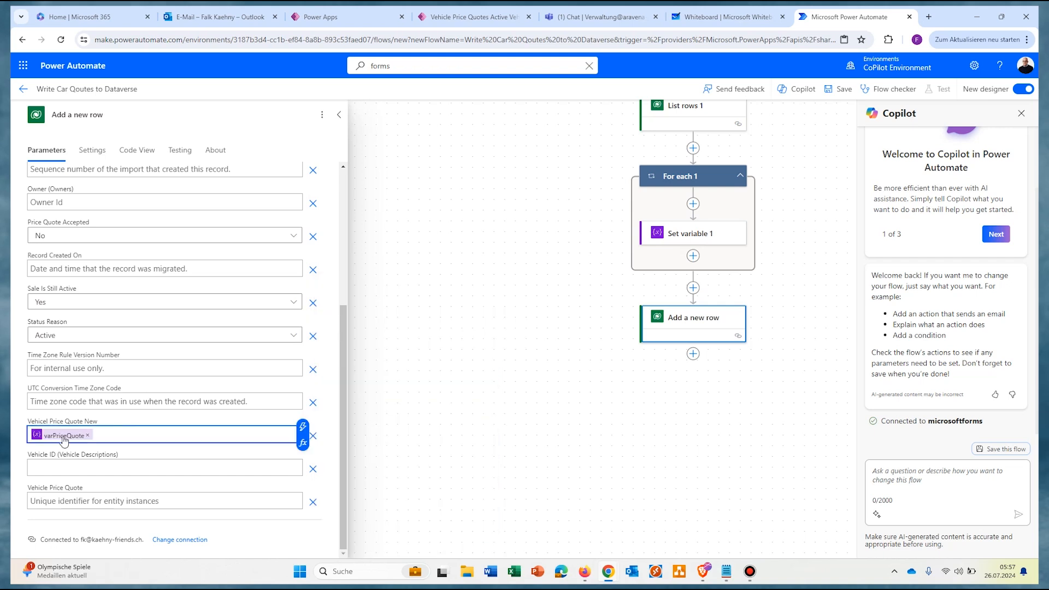
left_click(50, 469)
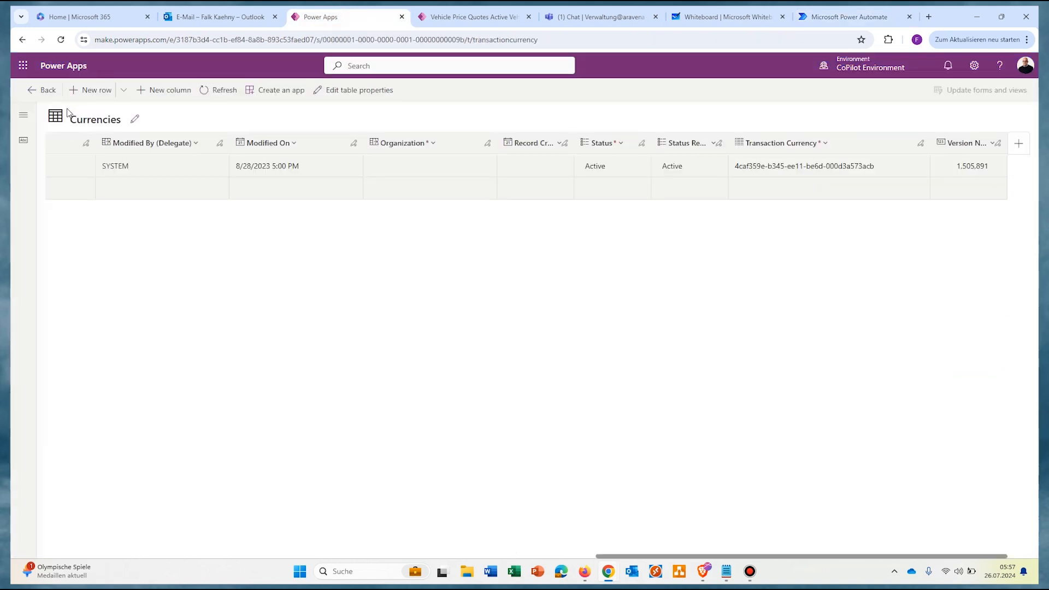
left_click(68, 115)
Step: Copy the Vehicle Description table's set name, cr07c_vehicledescriptions, from the Power Apps tables list
left_click(168, 123)
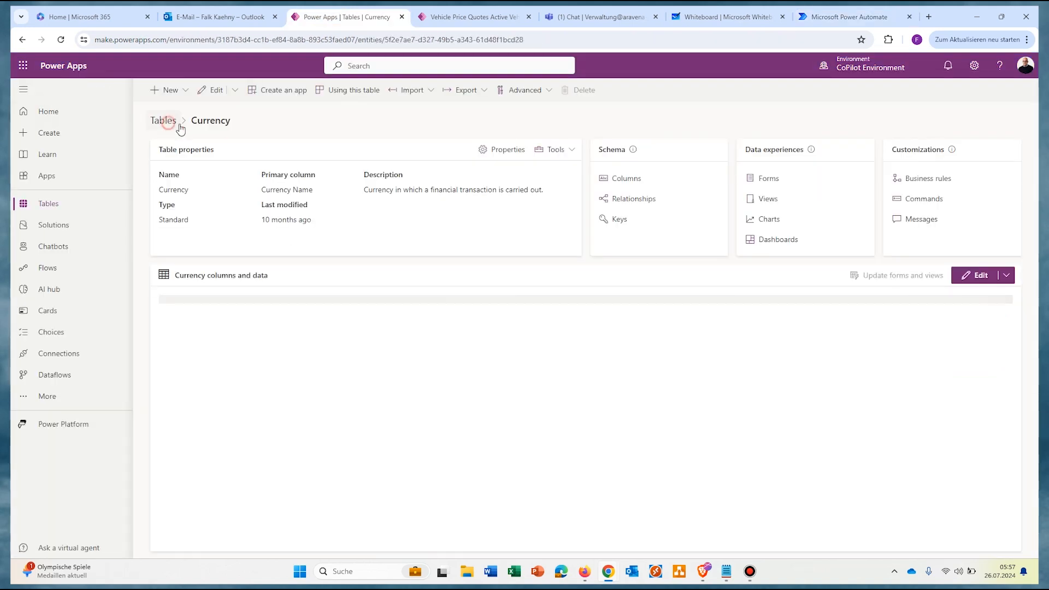
left_click(293, 279)
left_click(555, 149)
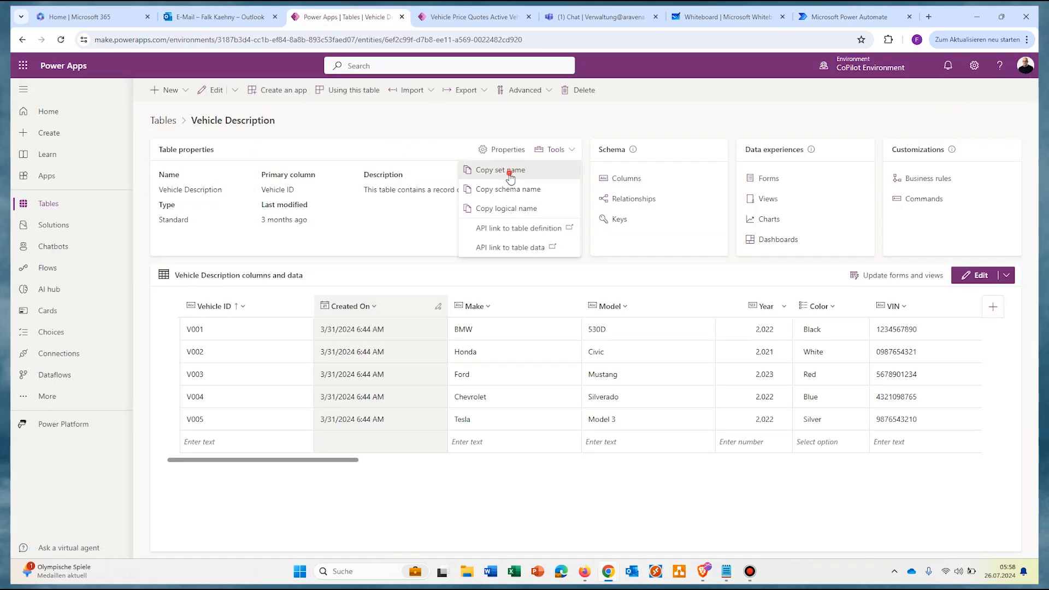
left_click(509, 173)
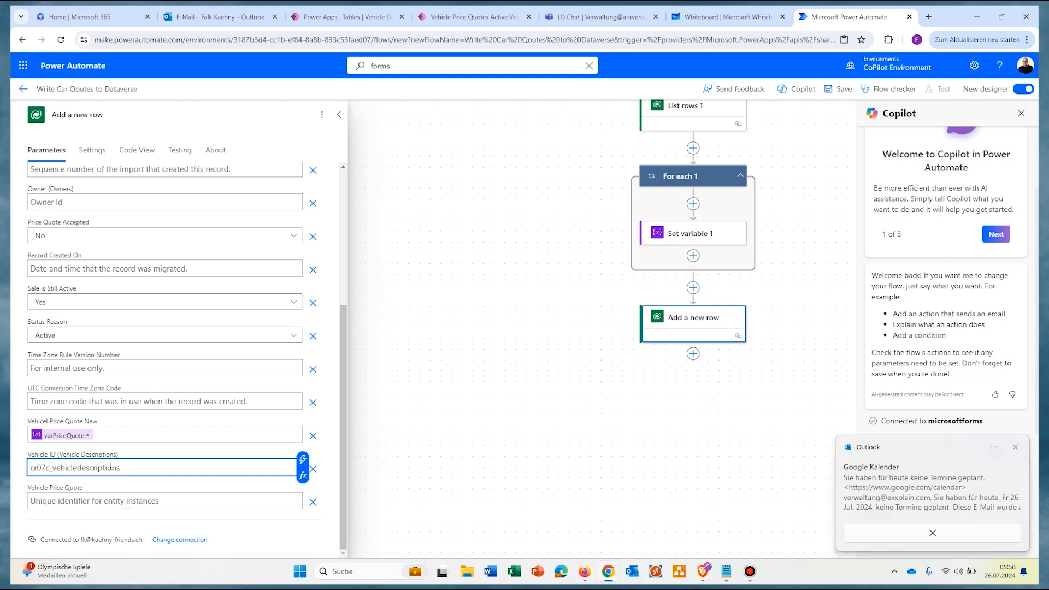
Step: Complete Vehicle ID as cr07c_vehicledescriptions(varVehicleID) and save the flow
type("(")
left_click(302, 459)
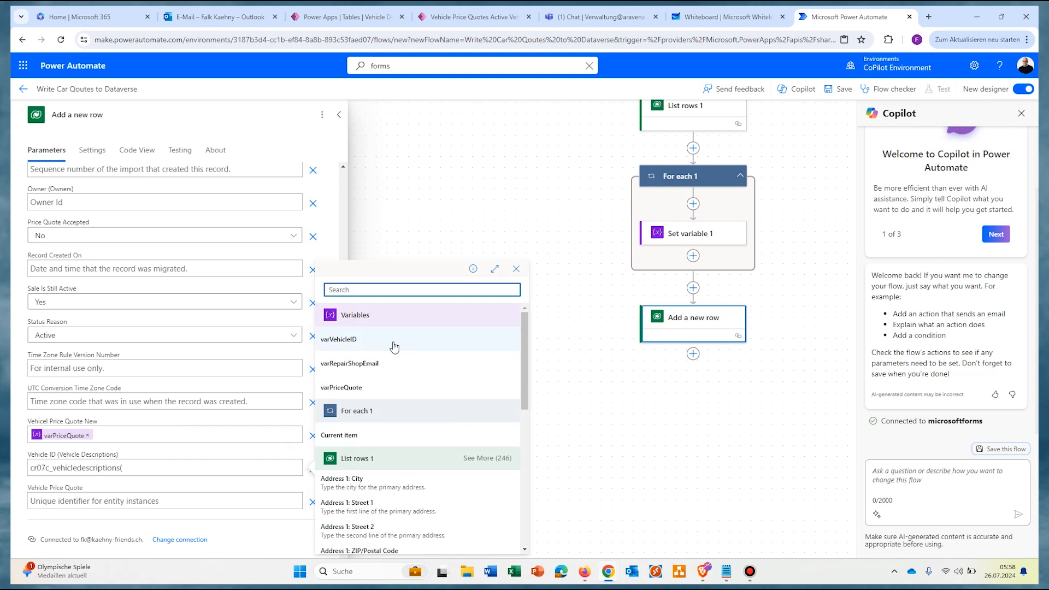
left_click(393, 340)
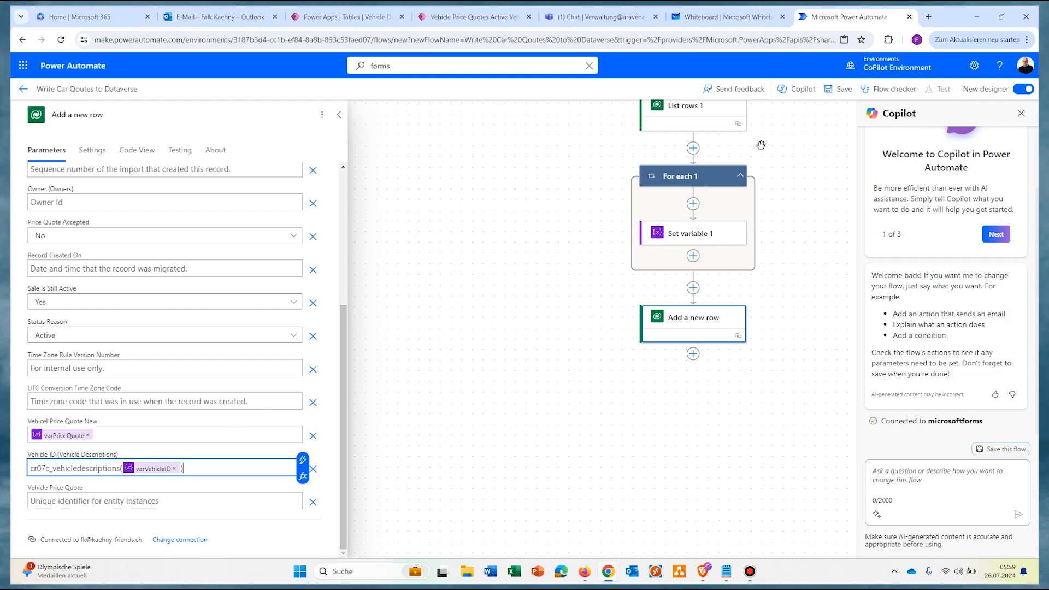
left_click(844, 95)
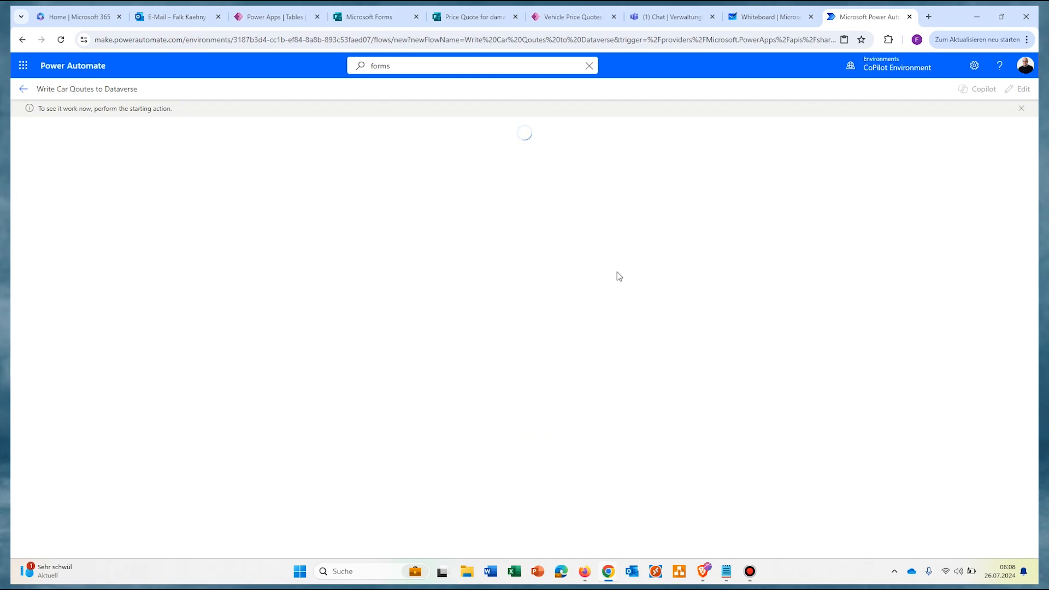
Step: Open the first Car Offer mail in Gesendete Elemente and follow its 'Click' price-quote link
left_click(189, 22)
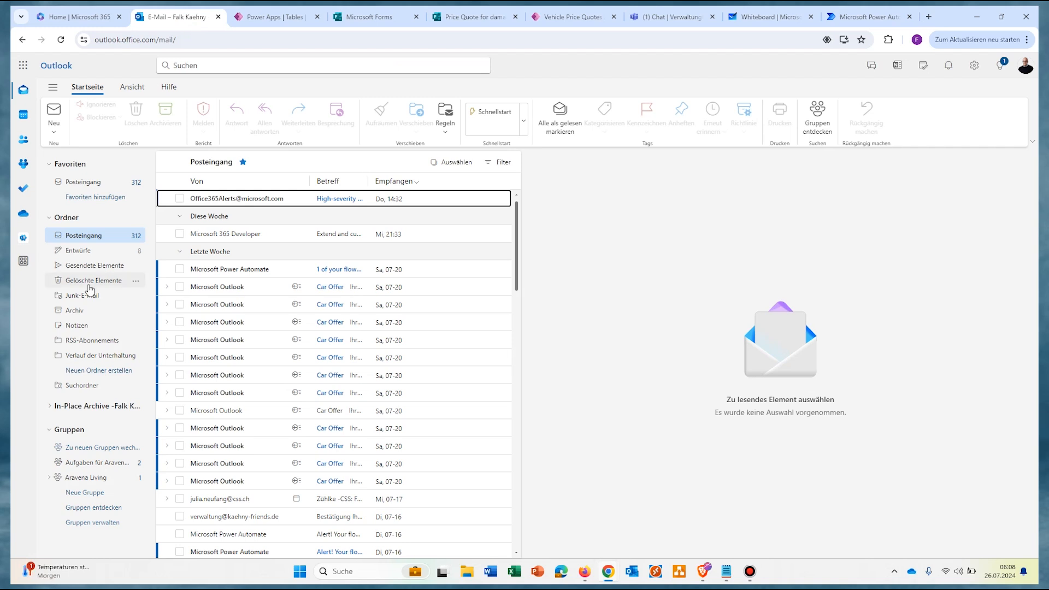
left_click(92, 266)
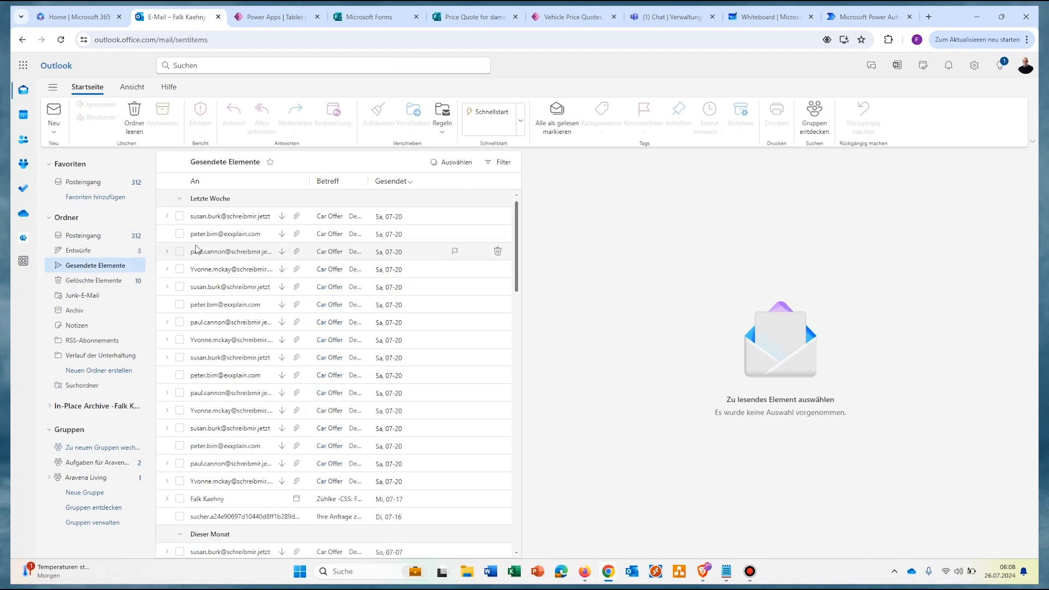
left_click(239, 218)
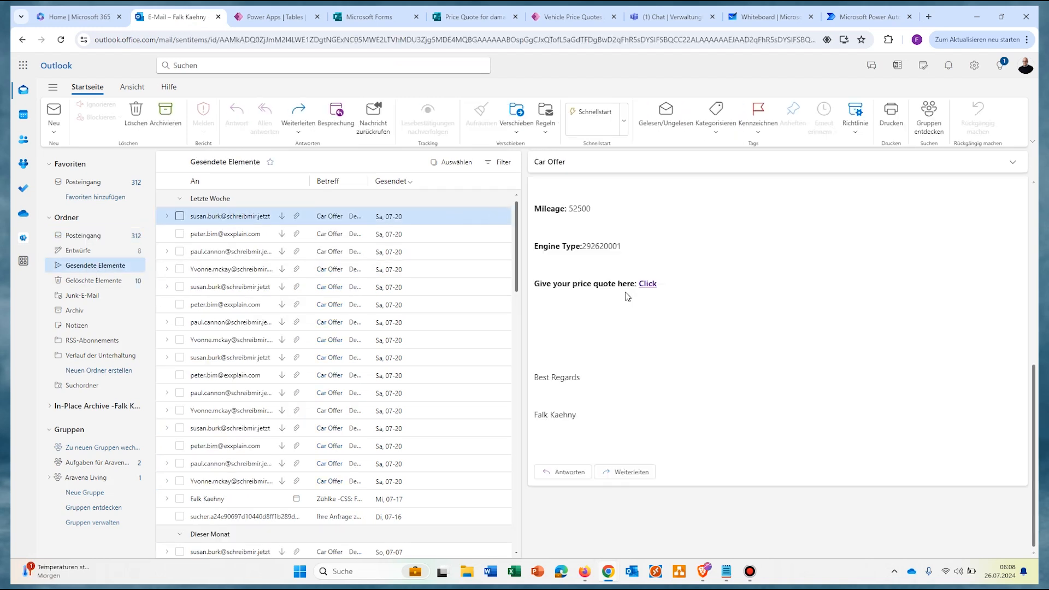
left_click(648, 286)
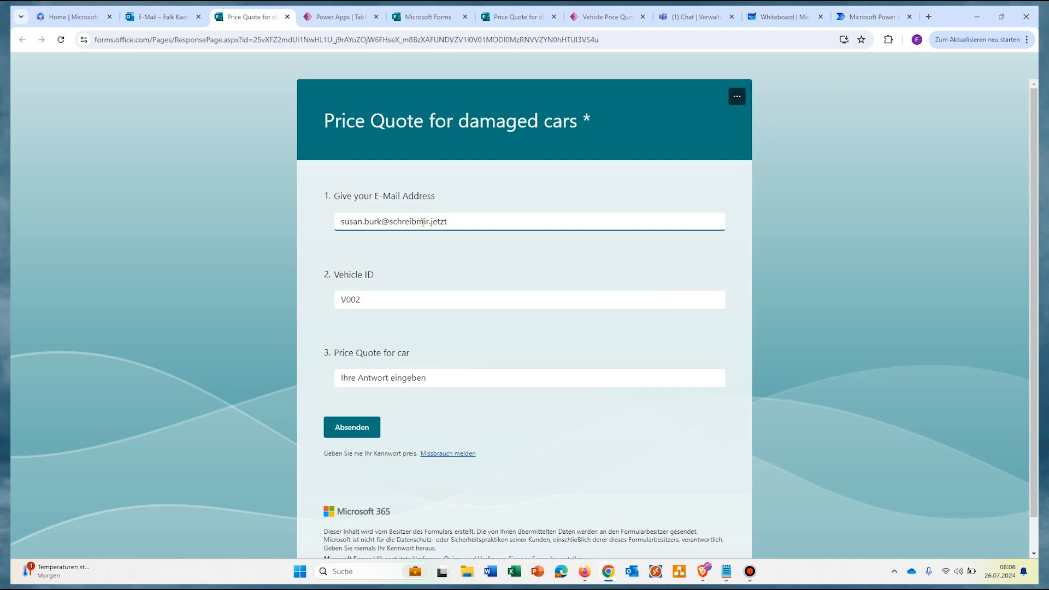
Step: Submit a 6000 price quote for vehicle V002 and return to the flow run
left_click(403, 373)
type("6000")
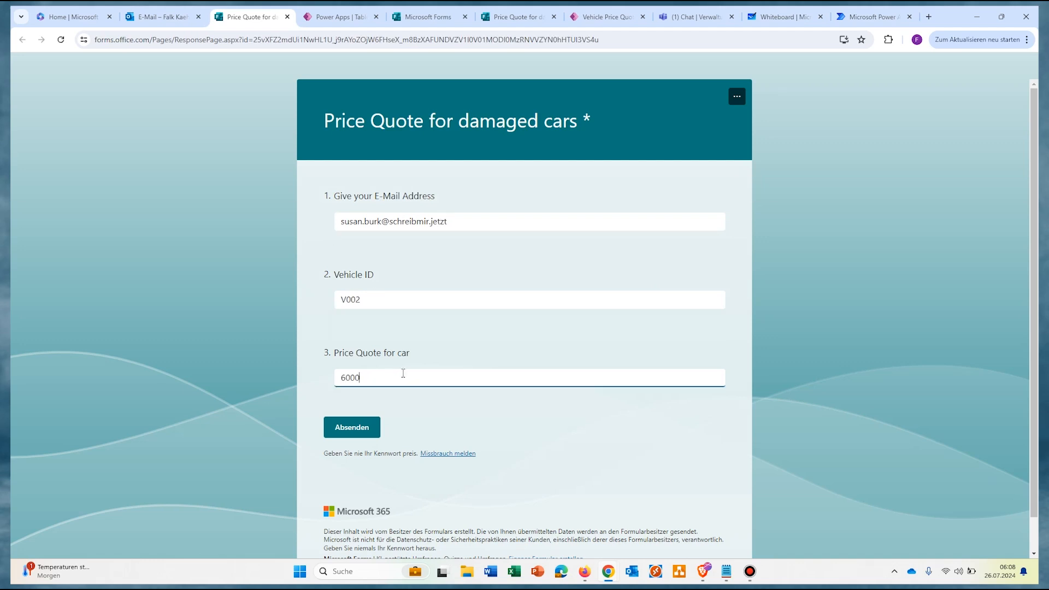
left_click(352, 427)
left_click(873, 16)
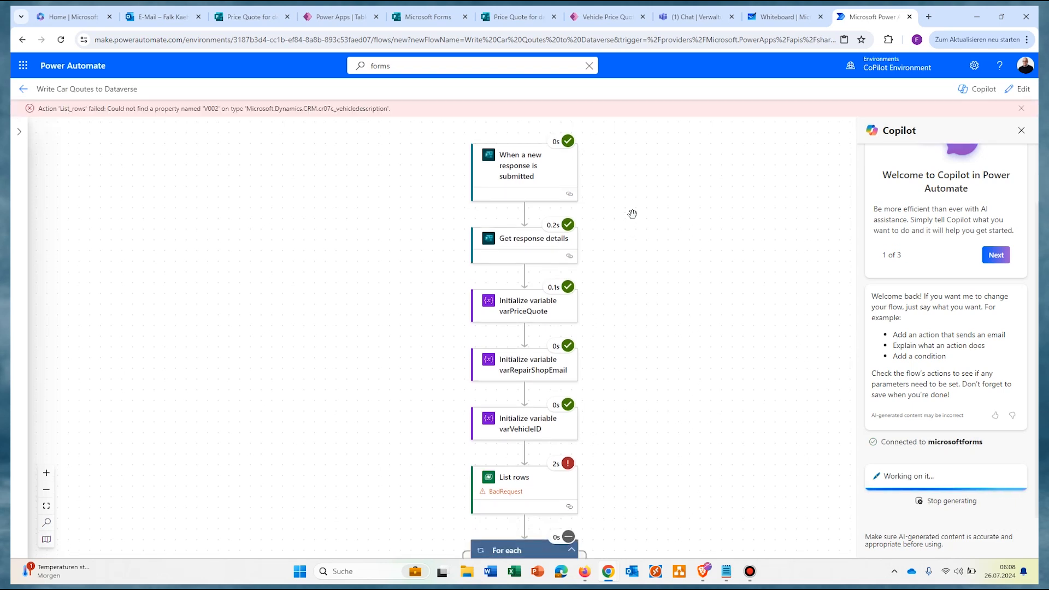
Step: Scroll the run history to the failed List rows step to read its BadRequest error
scroll(632, 214, "down", 1)
scroll(632, 214, "down", 4)
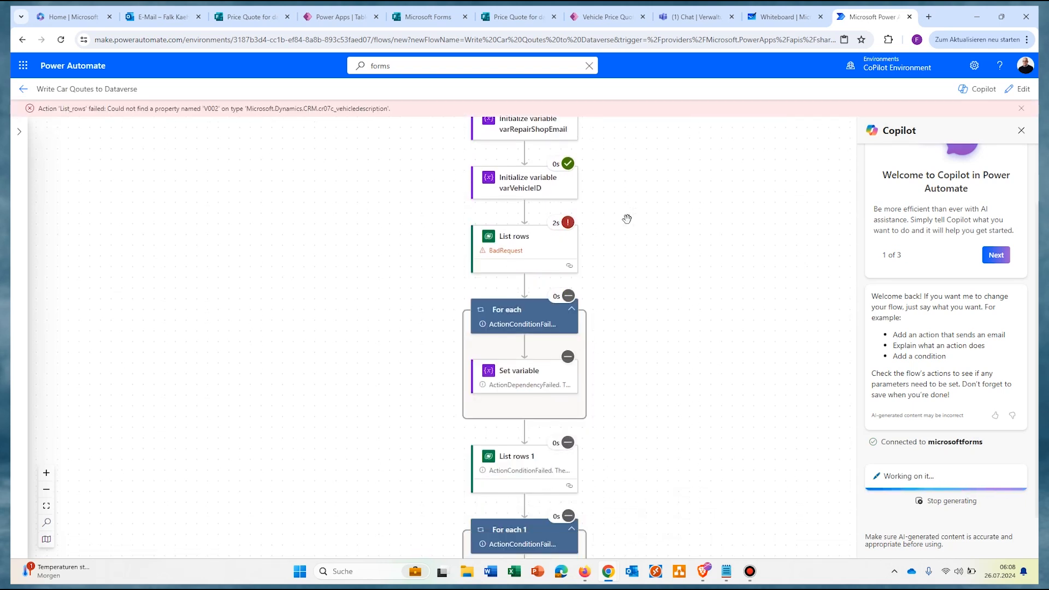
scroll(633, 213, "up", 1)
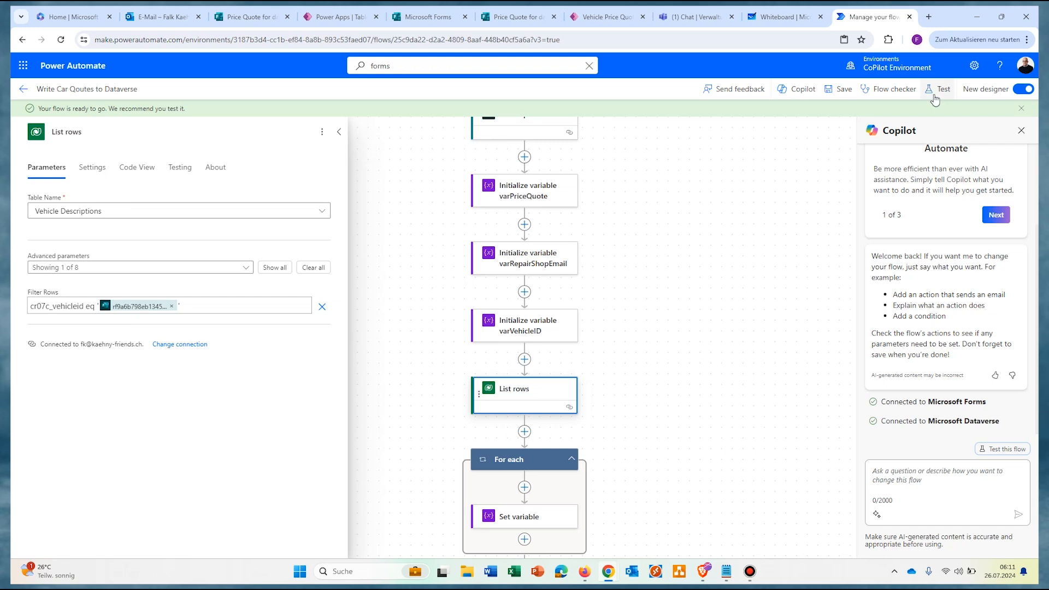
Step: Retest the flow automatically, replaying the earlier failed run's trigger
left_click(994, 111)
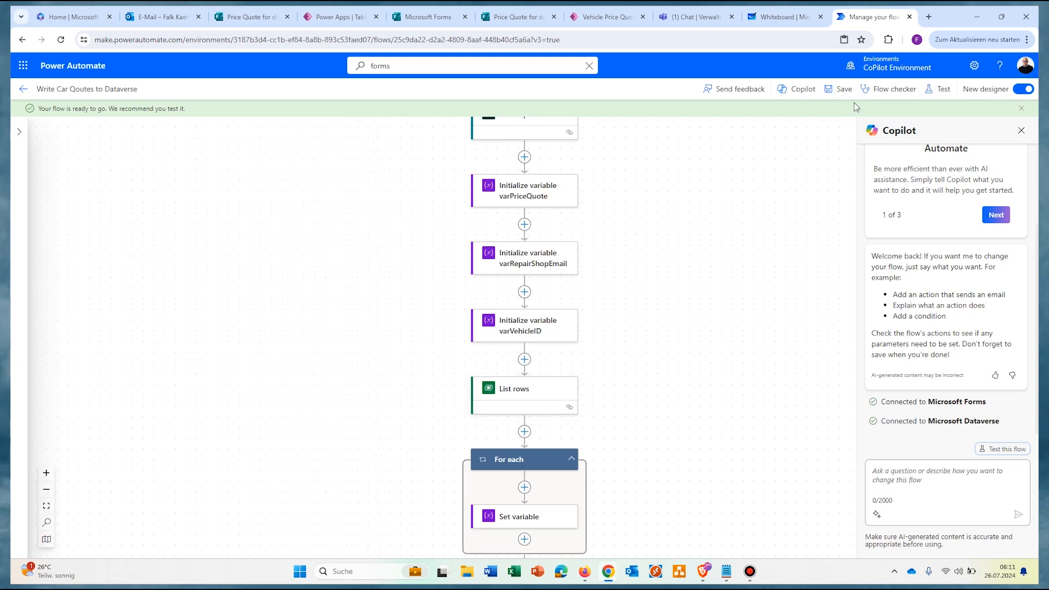
left_click(940, 90)
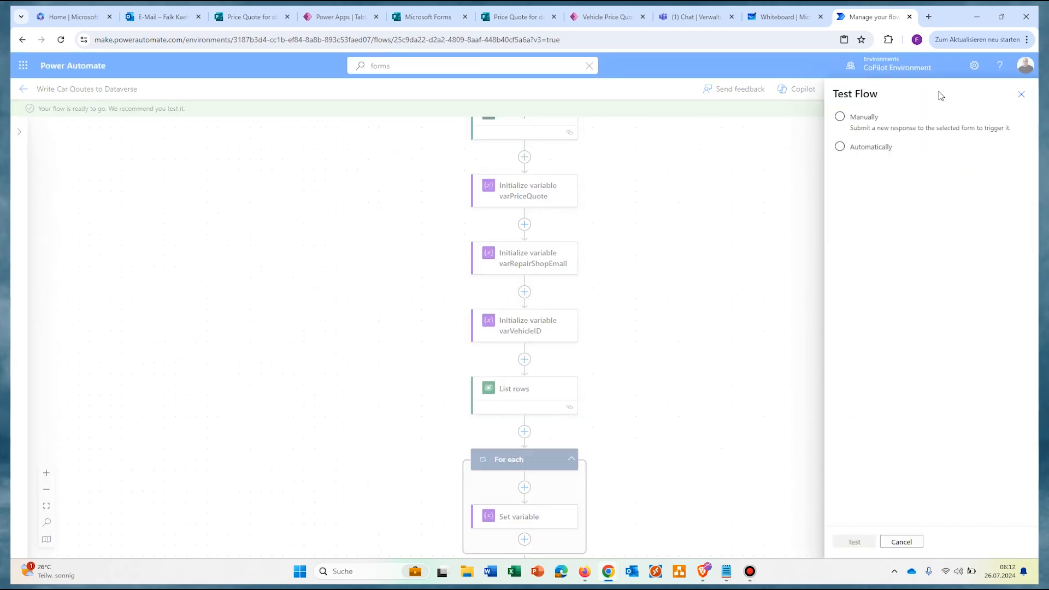
left_click(864, 118)
left_click(842, 147)
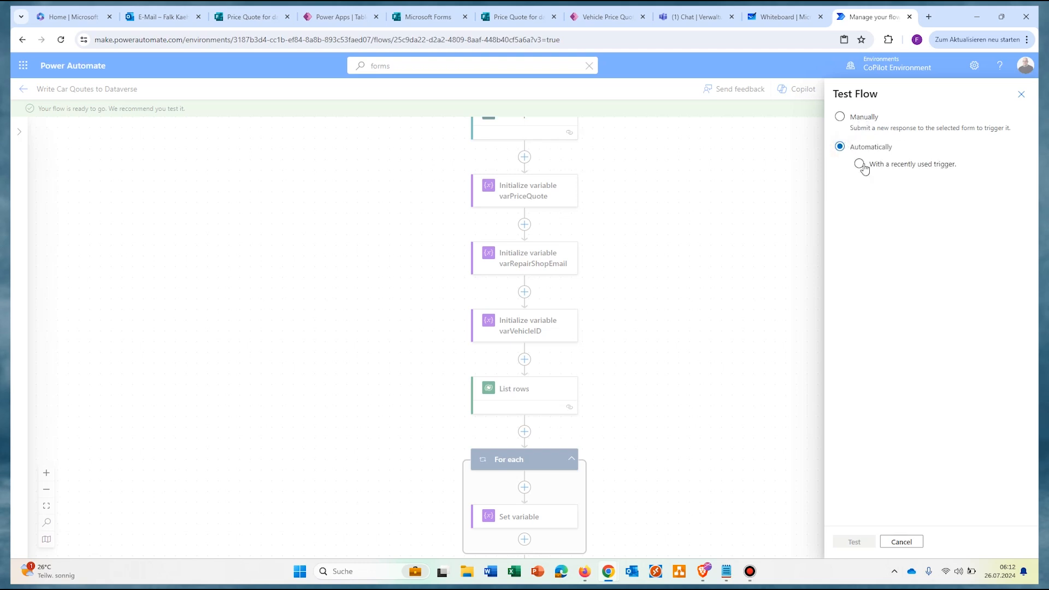
left_click(938, 166)
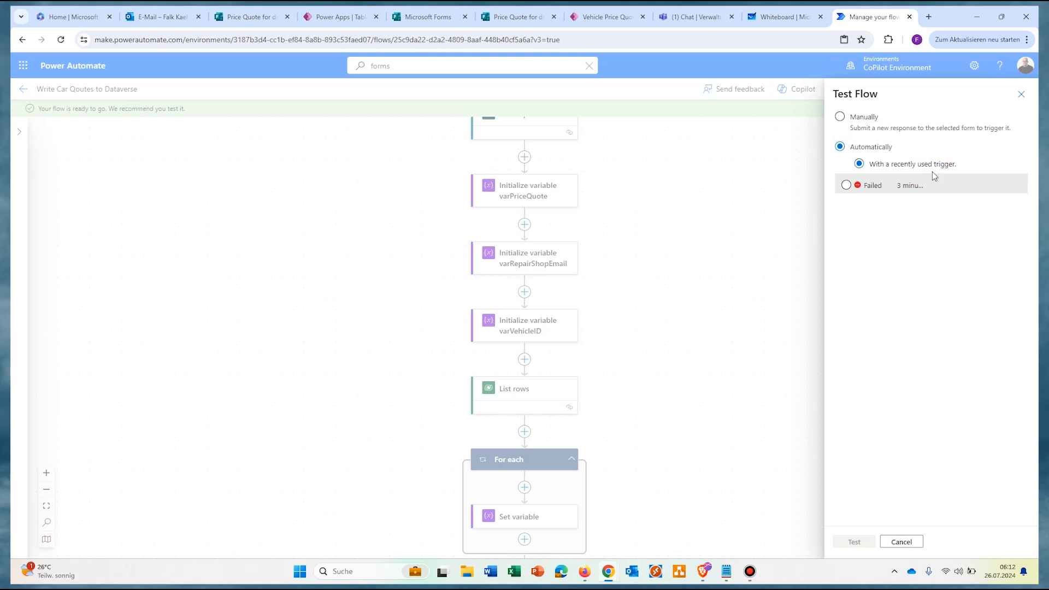
left_click(847, 186)
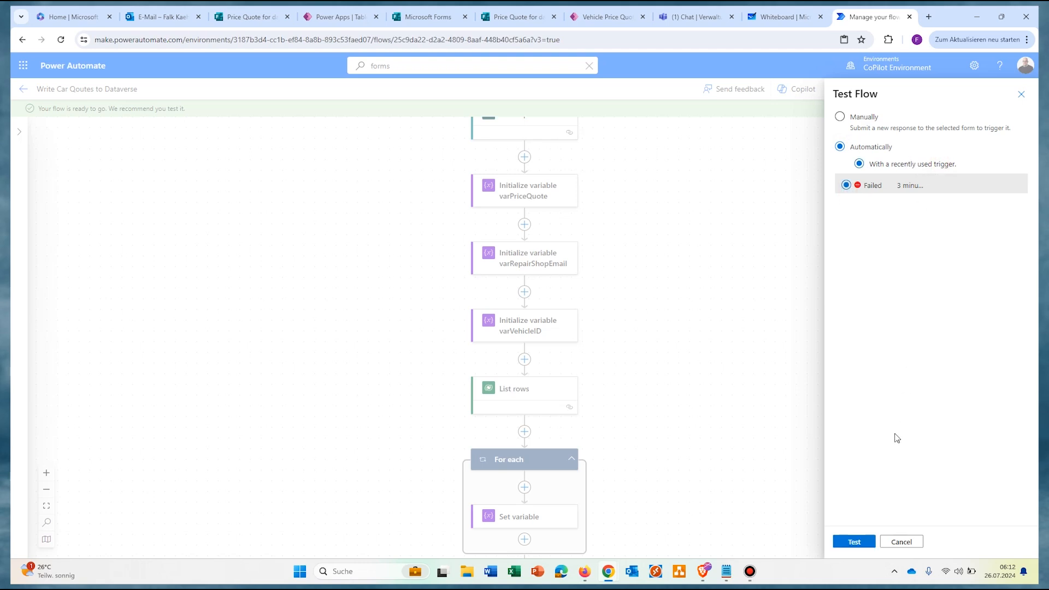
left_click(845, 544)
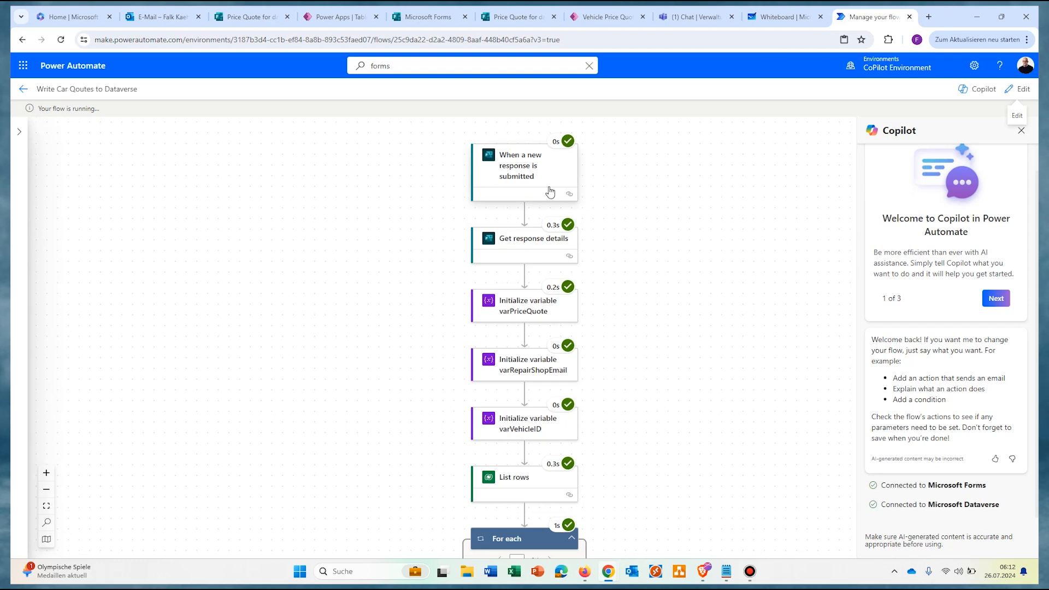
Step: Inspect the run results of List rows, Set variable and List rows 1
scroll(547, 383, "down", 3)
left_click(513, 295)
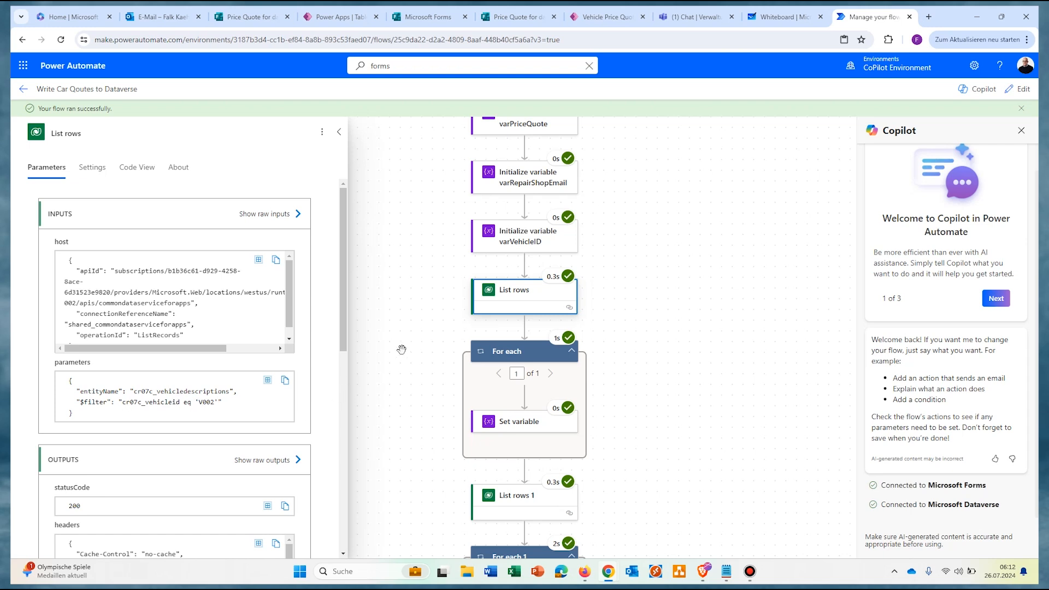
scroll(437, 348, "down", 1)
left_click(514, 343)
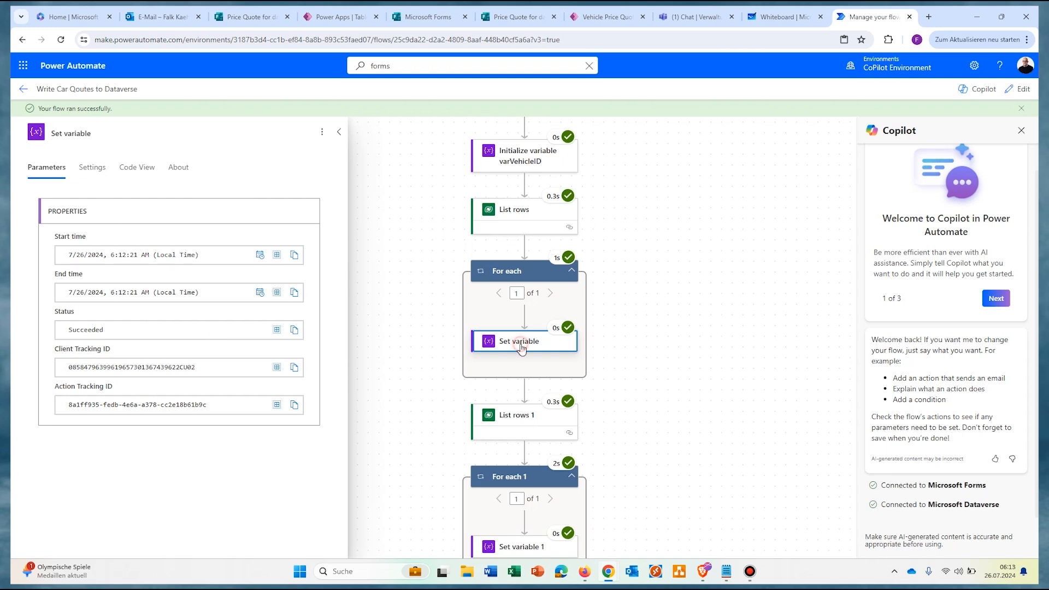
left_click(398, 259)
scroll(518, 342, "down", 1)
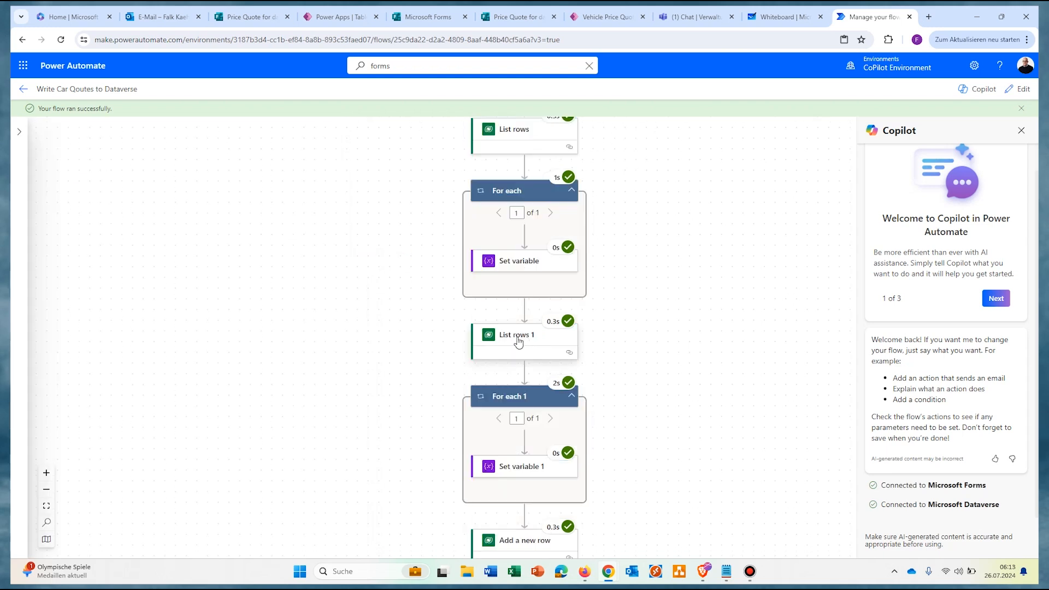
left_click(518, 339)
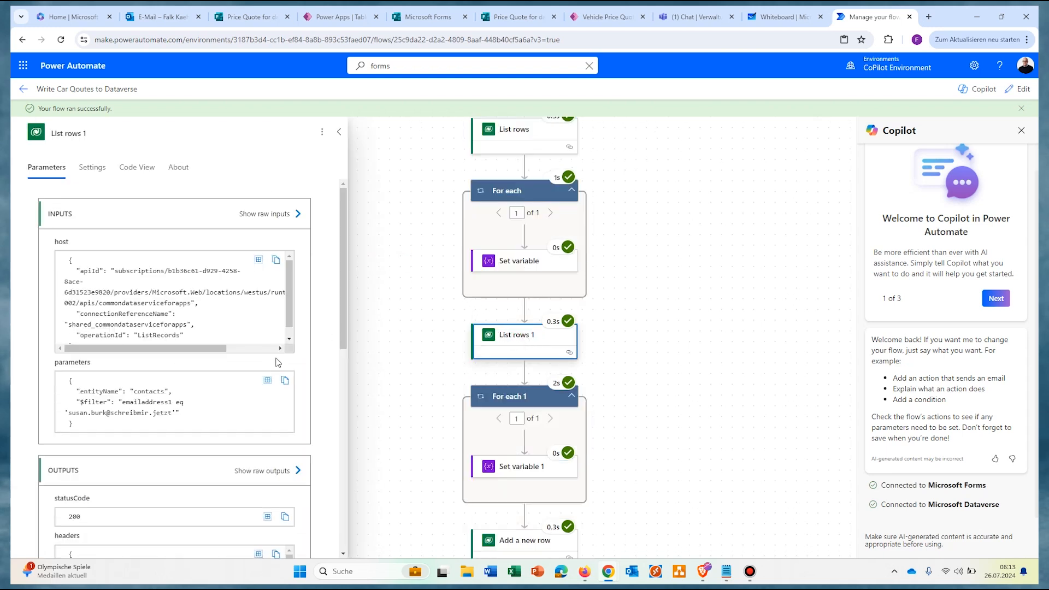
Step: Check Set variable 1's stored contact ID and Add a new row's 201 result
scroll(267, 328, "down", 1)
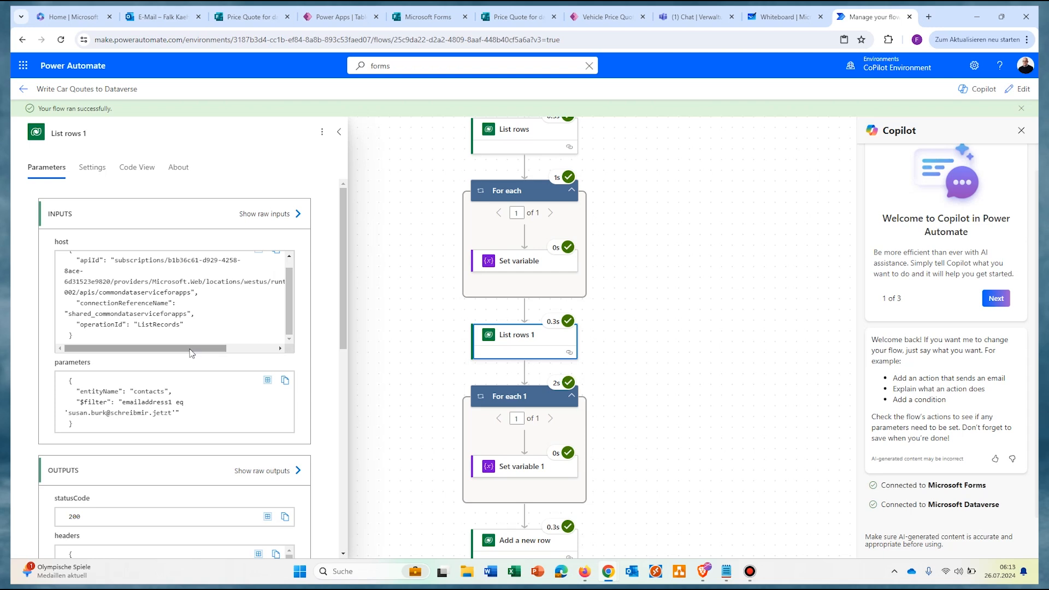
scroll(206, 359, "down", 3)
scroll(527, 358, "down", 1)
left_click(527, 360)
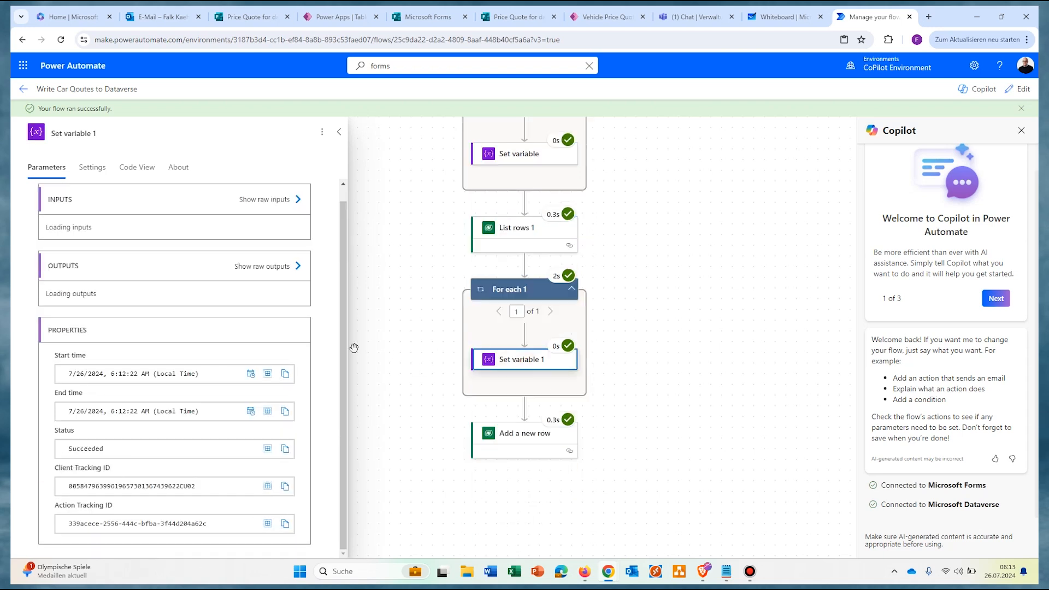
scroll(293, 294, "down", 3)
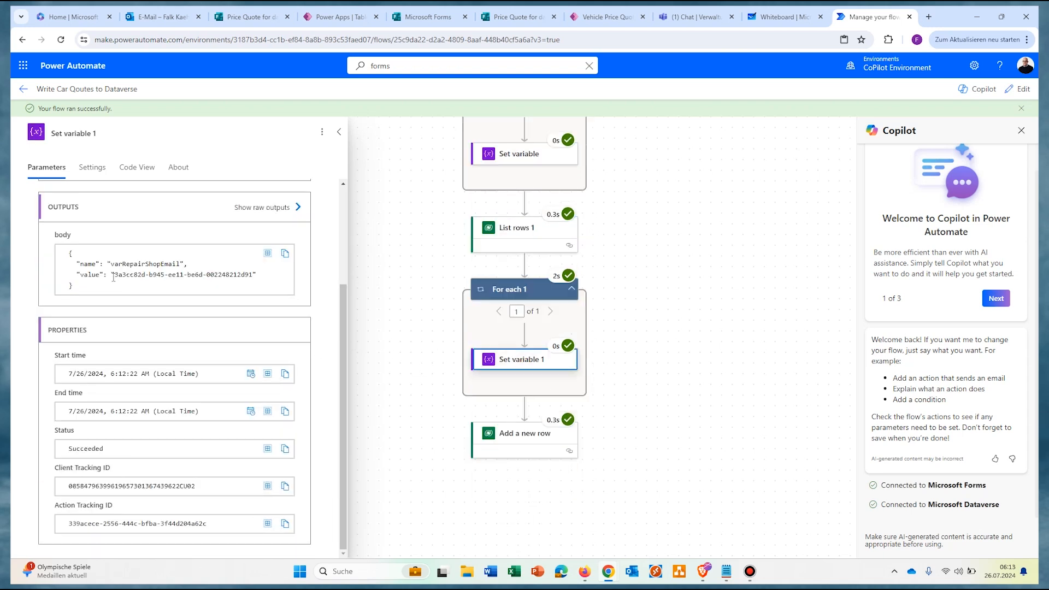
left_click_drag(111, 276, 254, 275)
left_click(518, 438)
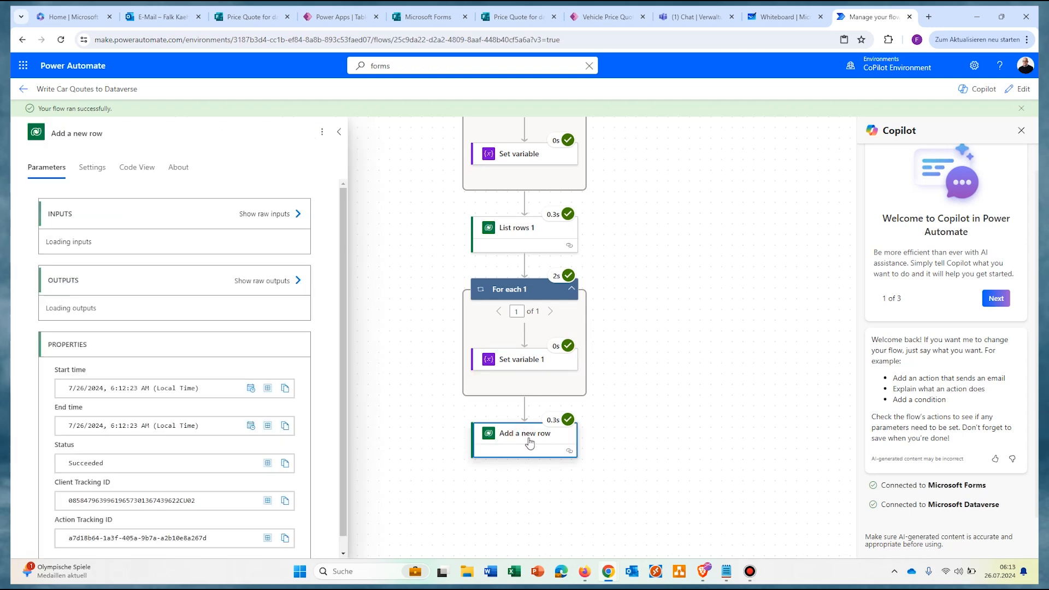
left_click_drag(342, 233, 343, 295)
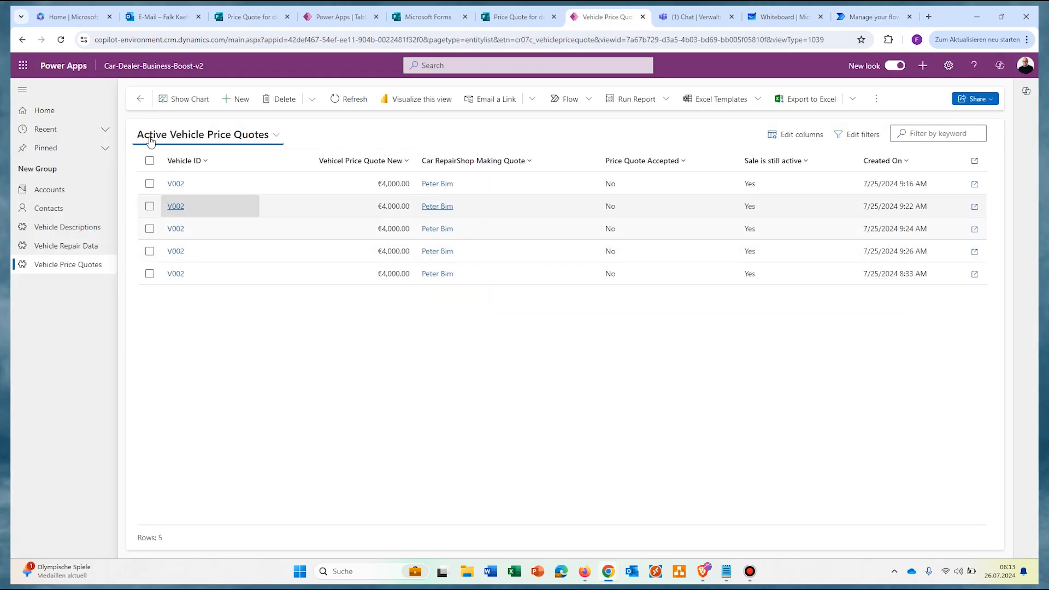
Step: Reload the price quotes, open the new €6,000 V002 quote, and review its repair shop contact
left_click(61, 42)
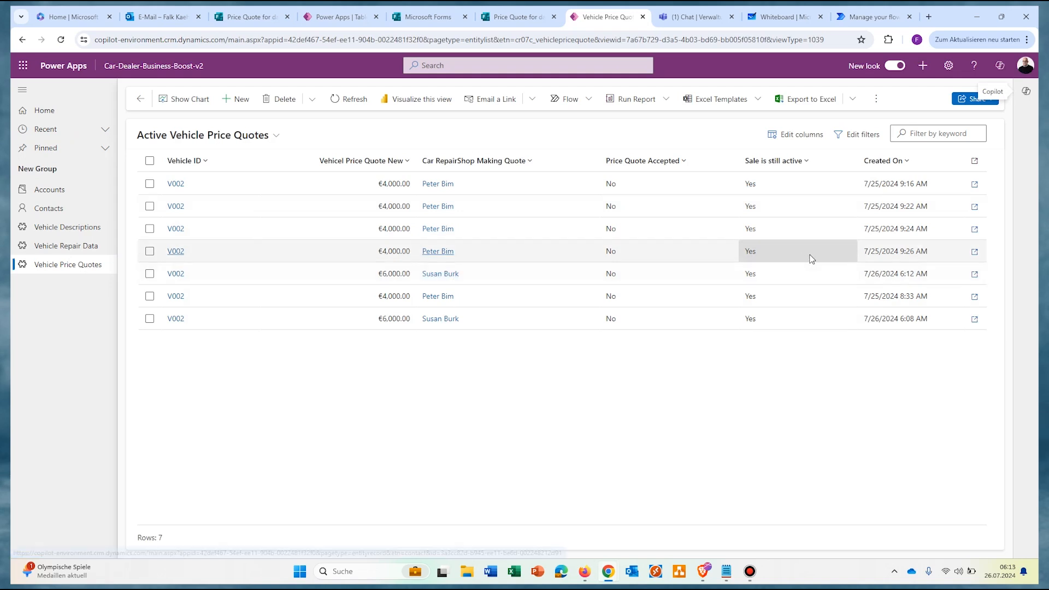
left_click(309, 283)
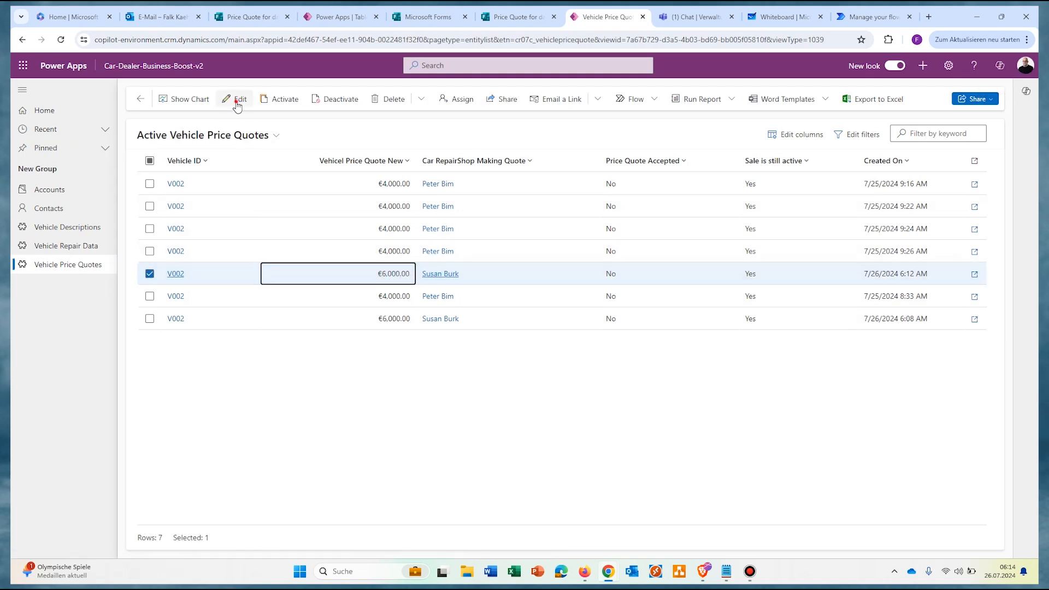
left_click(237, 102)
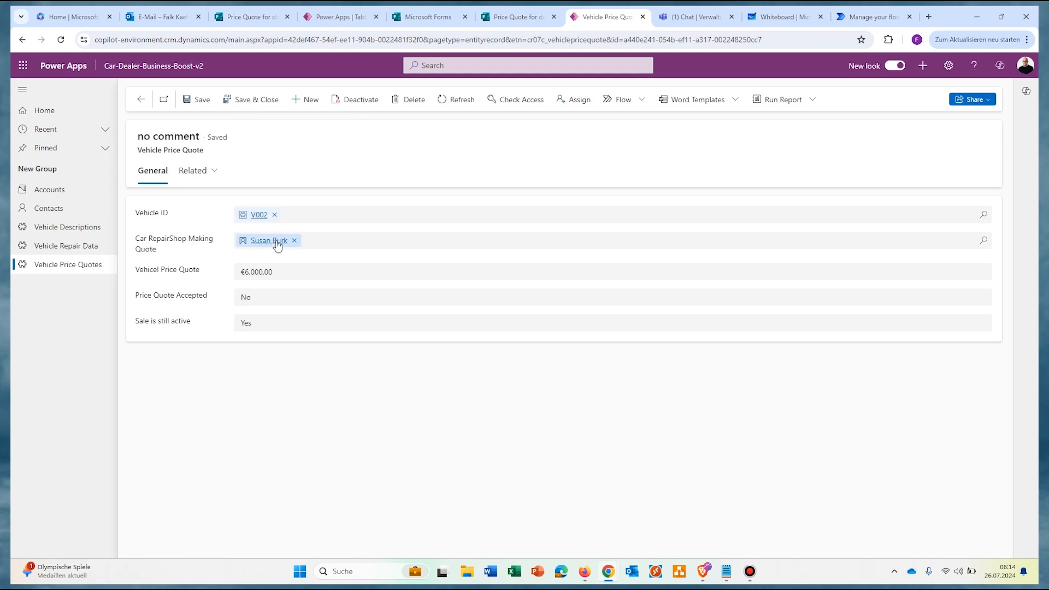
mouse_move(283, 242)
left_click(266, 242)
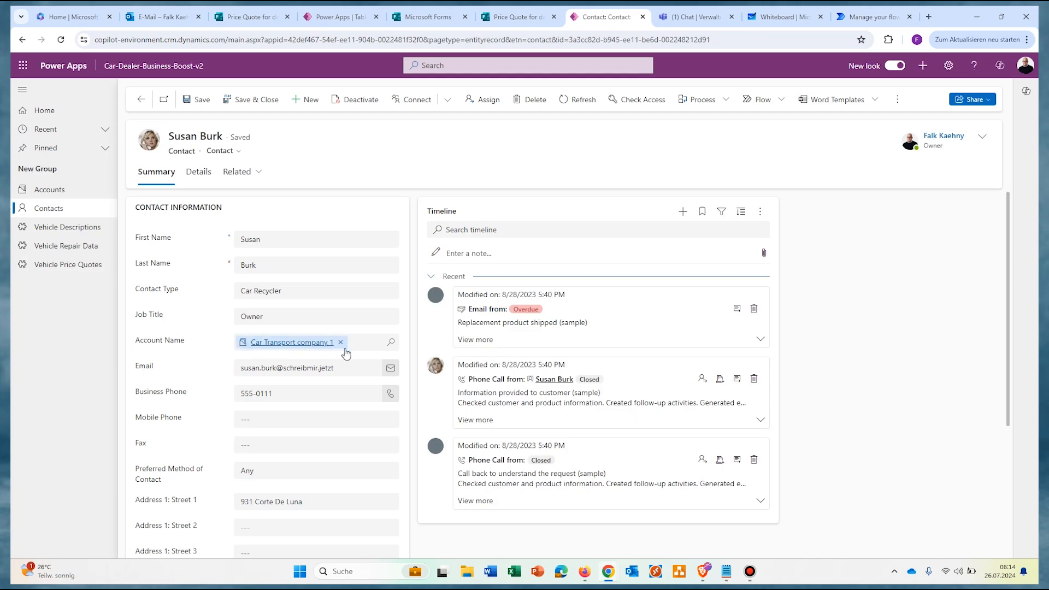
left_click(141, 102)
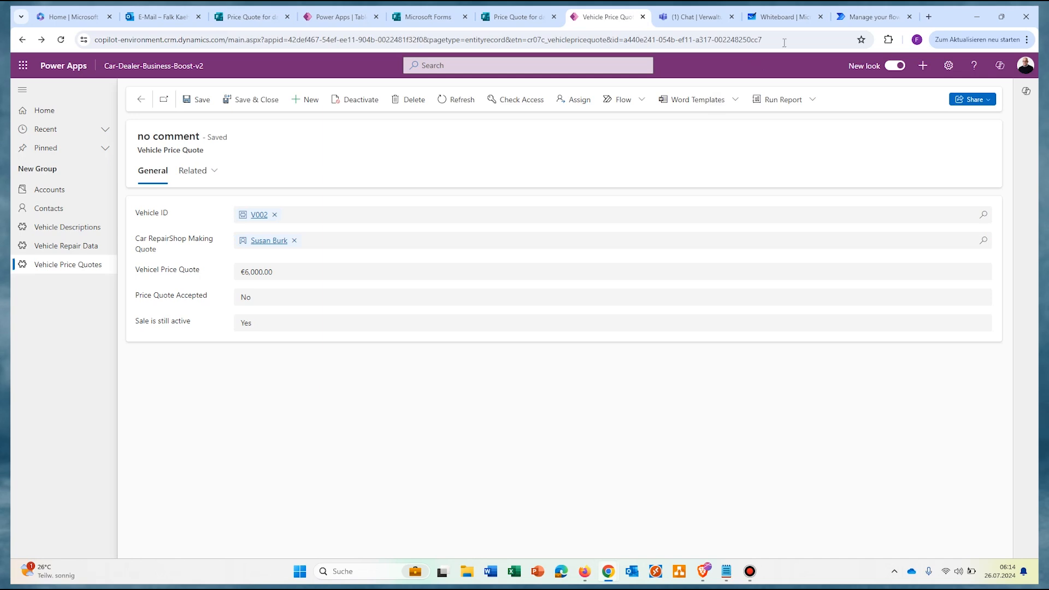
left_click(861, 17)
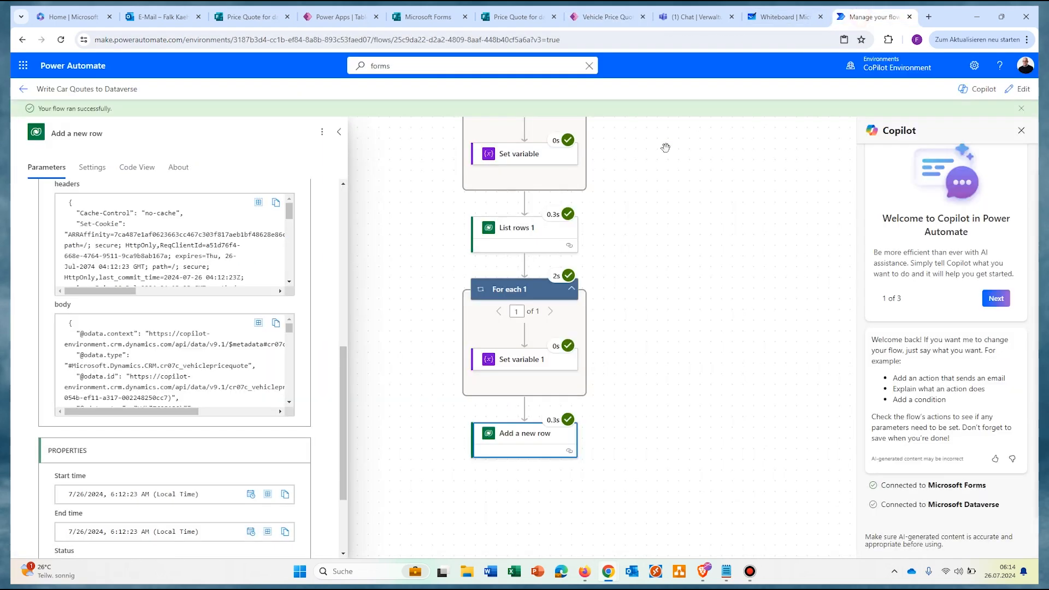
Step: Add a Microsoft Teams 'Post message in a chat or channel' action after Add a new row
left_click(339, 132)
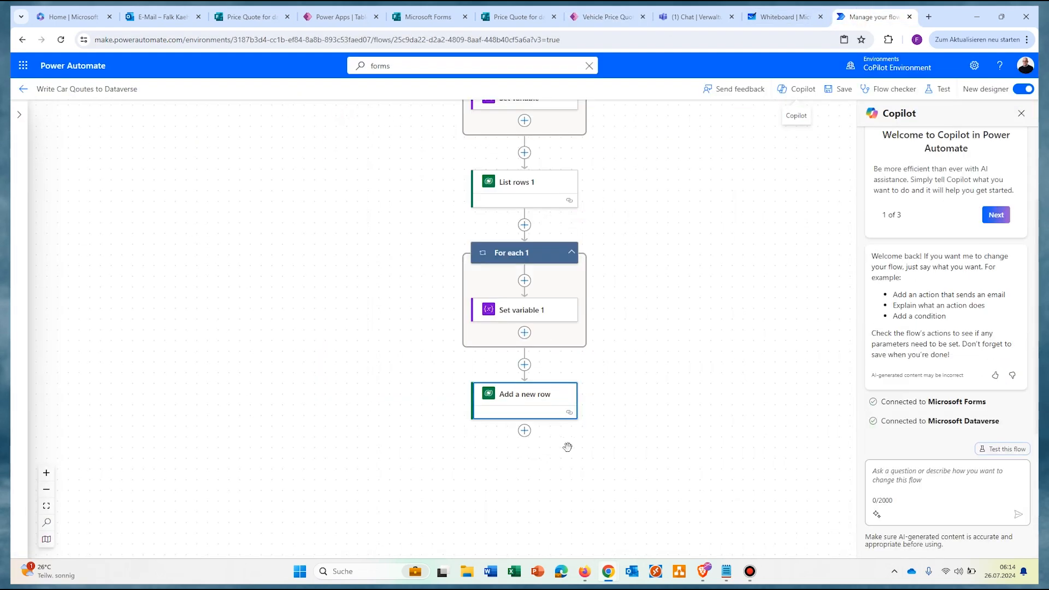
left_click(560, 432)
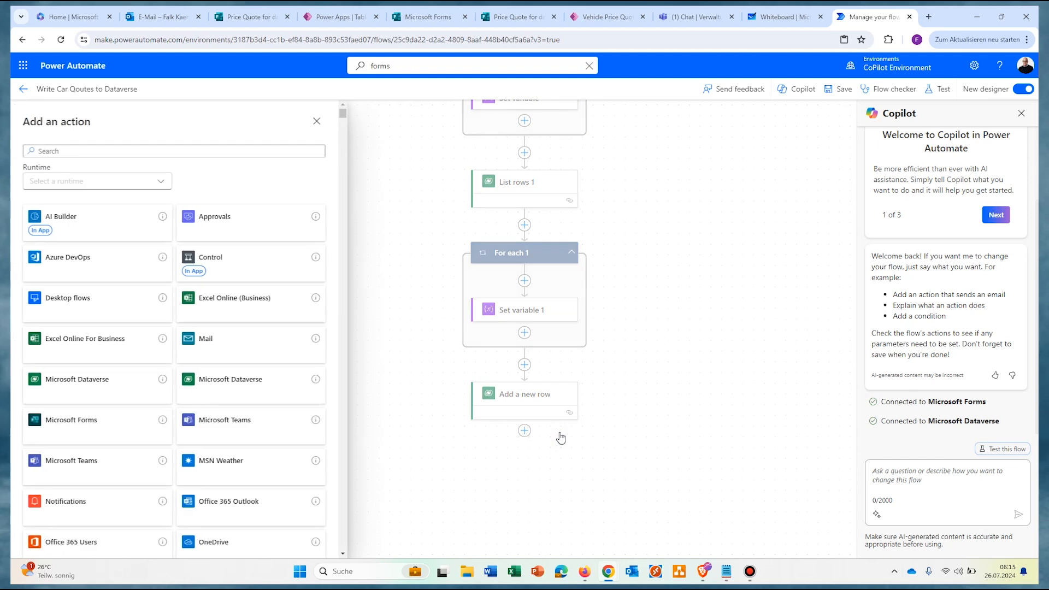
left_click(275, 148)
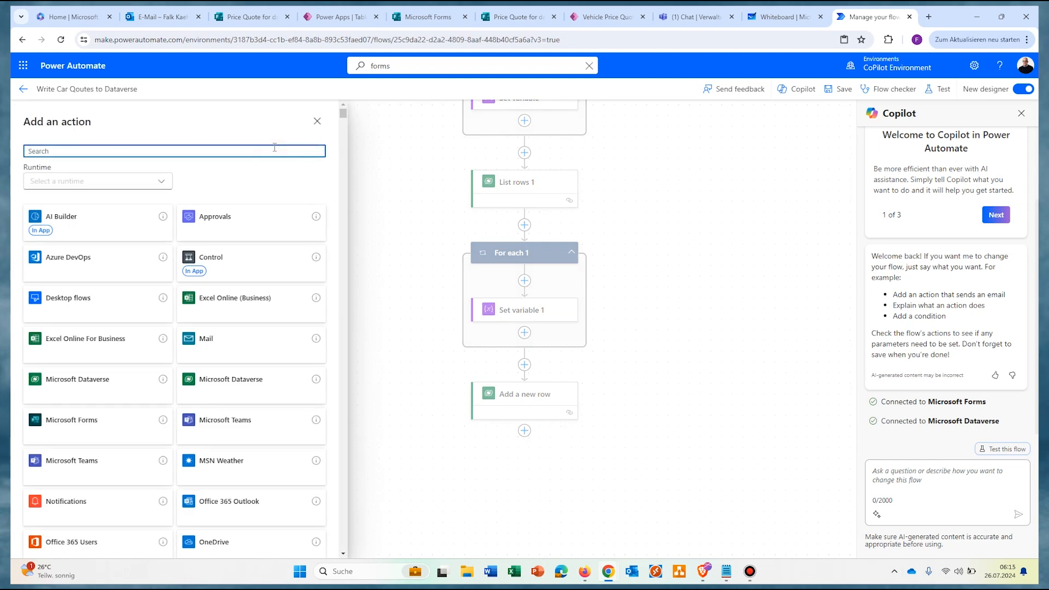
type("teams")
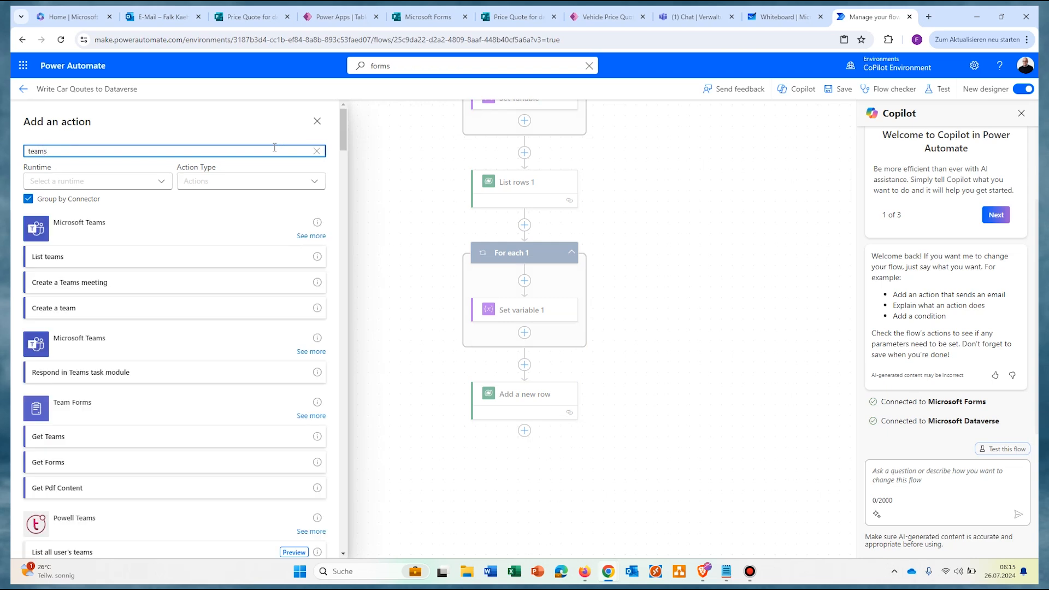
left_click(300, 238)
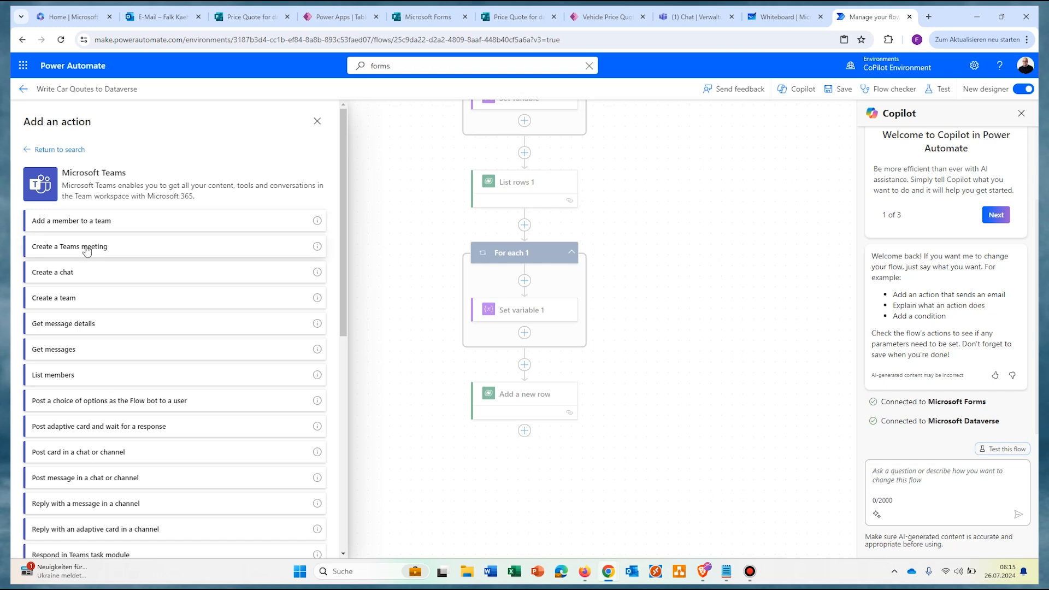
scroll(82, 300, "down", 3)
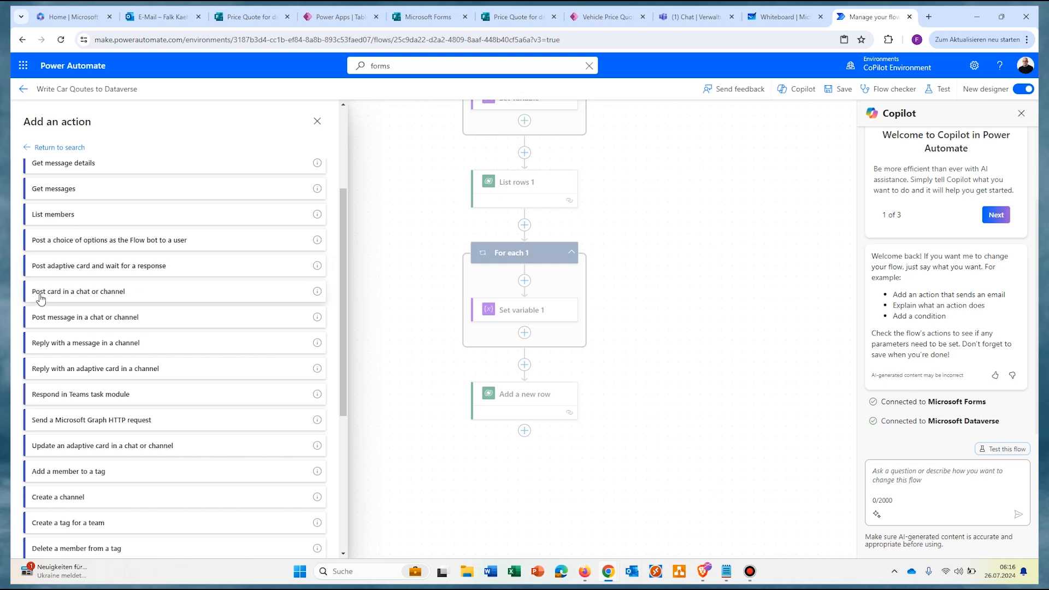
left_click(102, 320)
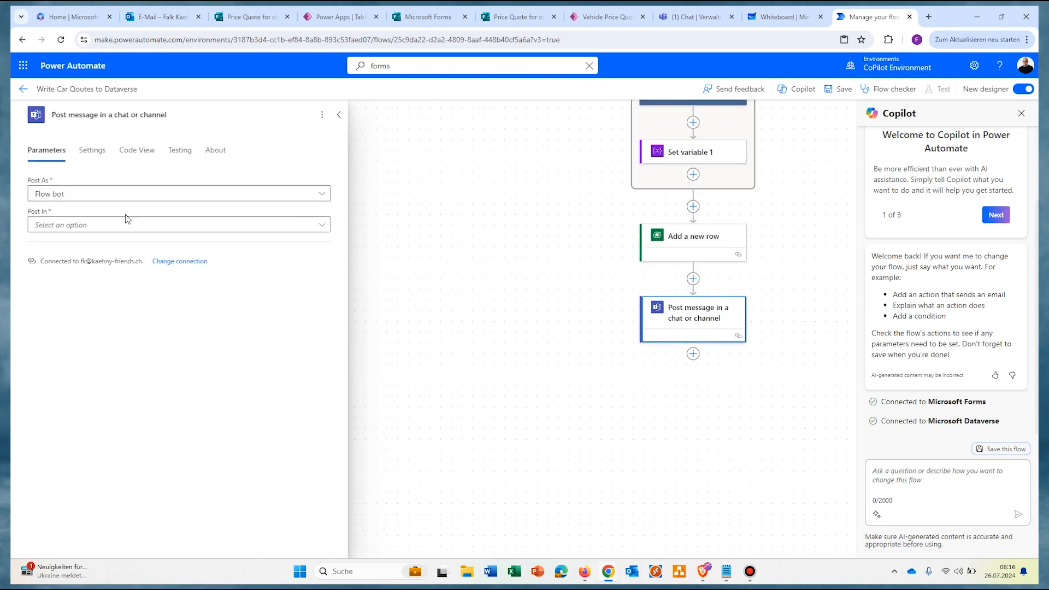
Step: Post the Teams message in a Channel: team M365 Test-Team, channel General
left_click(321, 228)
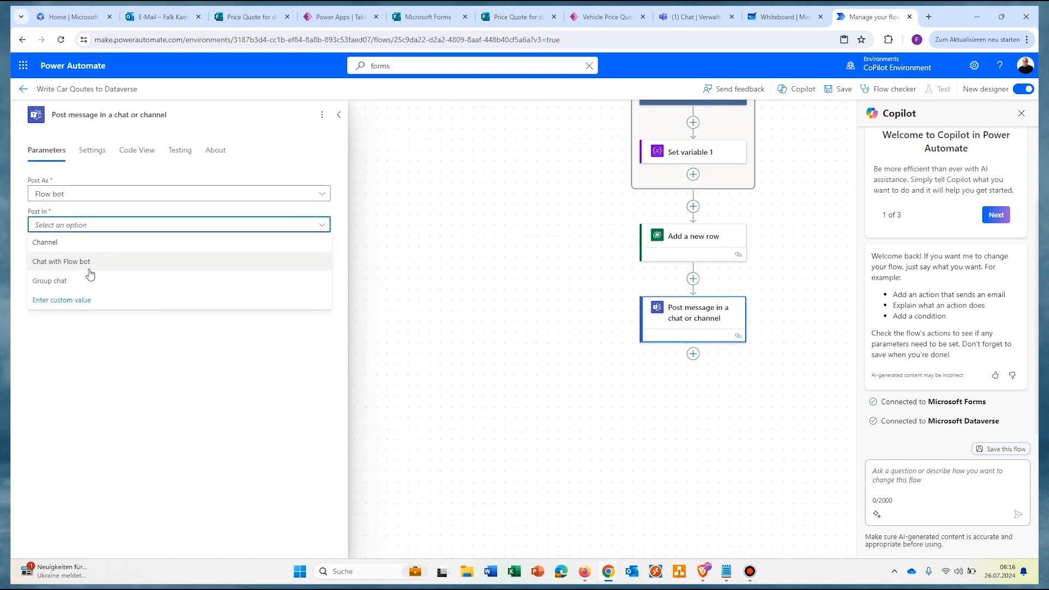
left_click(73, 249)
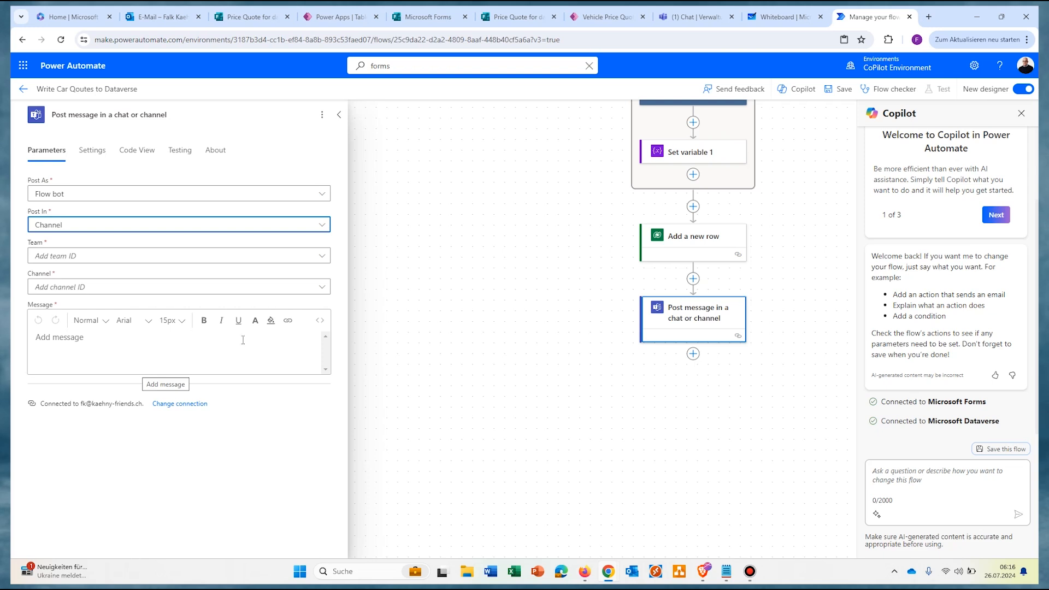
left_click(322, 256)
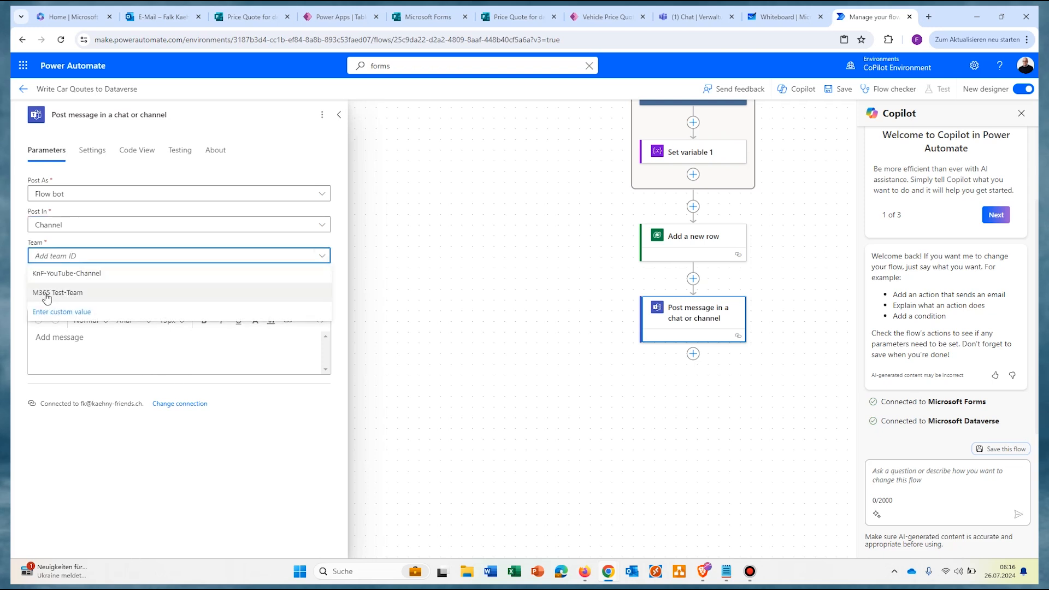
left_click(52, 293)
left_click(323, 288)
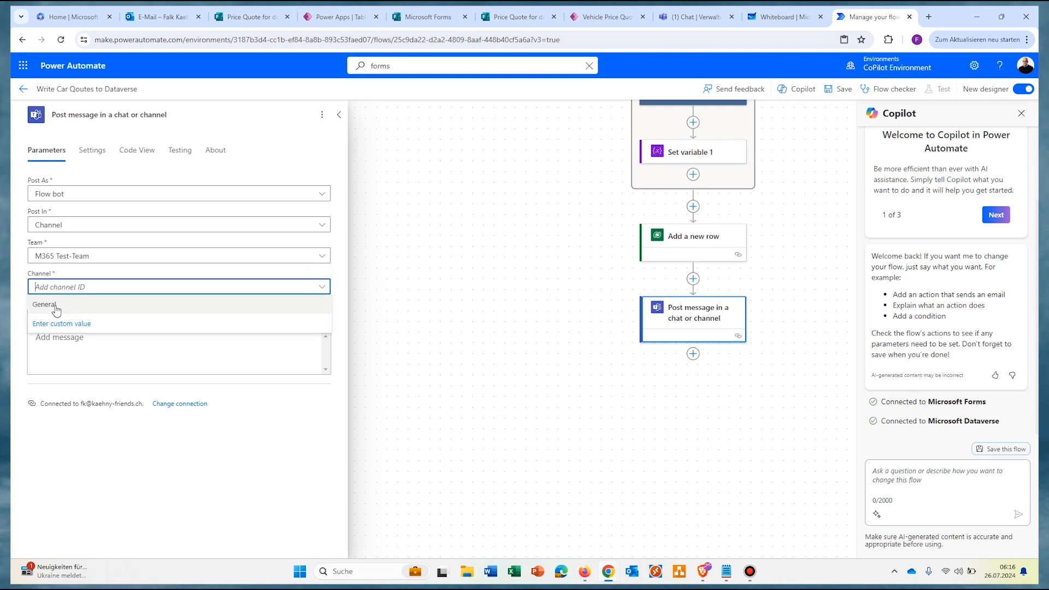
left_click(56, 309)
left_click(118, 353)
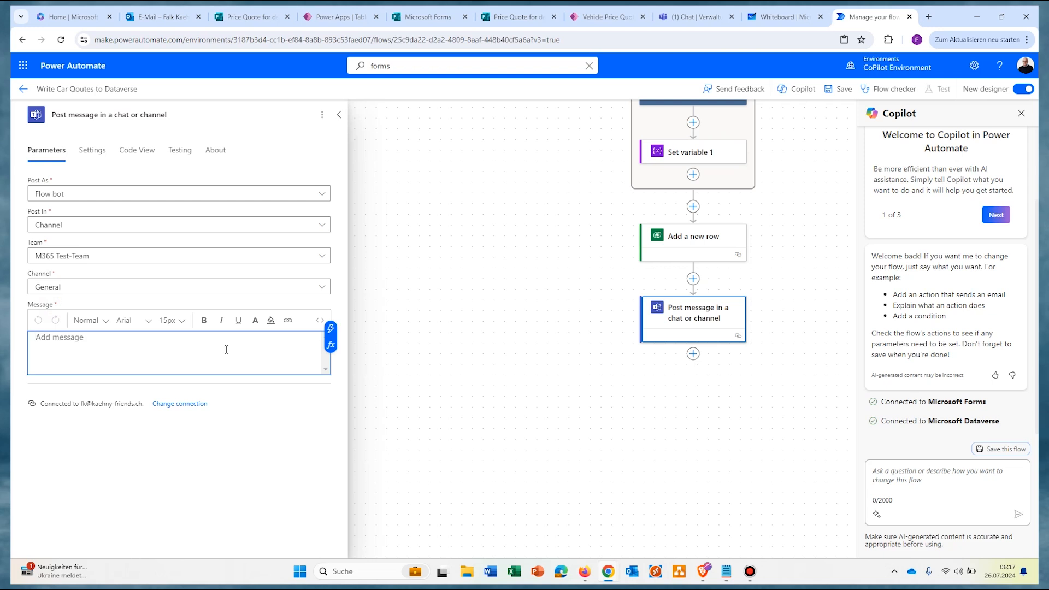
Step: Start the Teams message with 'Hello to everyone,' and 'The Vehicle with the ID' plus the form's Vehicle ID
type("Hello to everyone,")
key("Return")
key("Return")
type("The Vehicle with the ID")
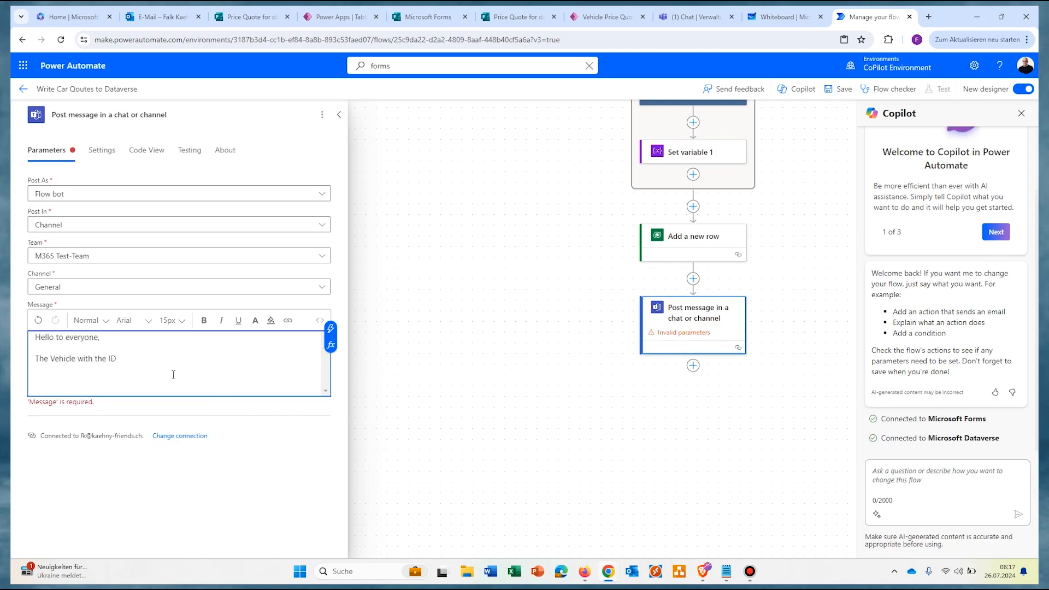
left_click(330, 328)
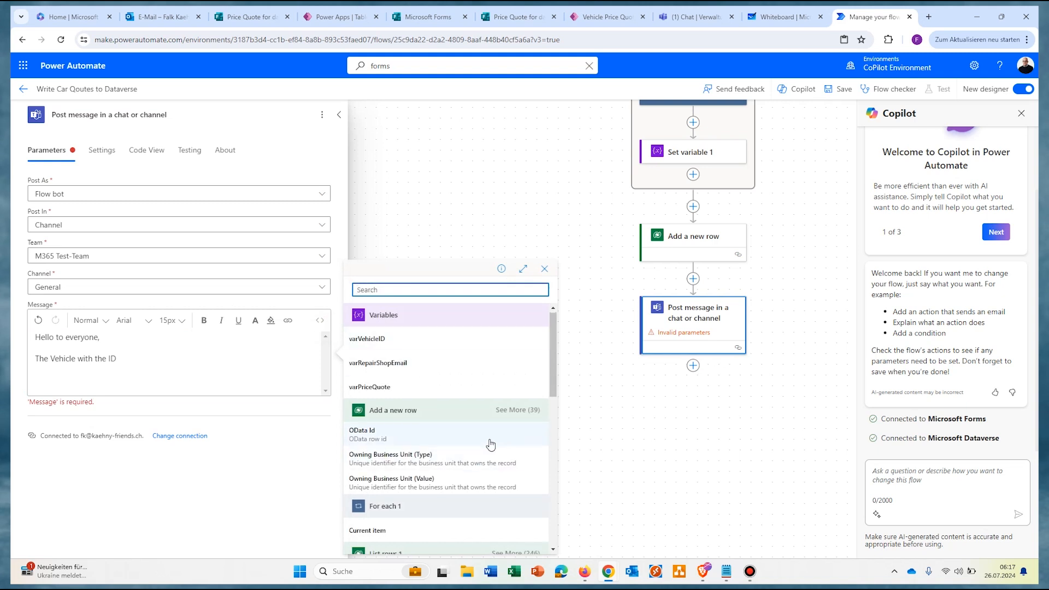
scroll(490, 443, "down", 4)
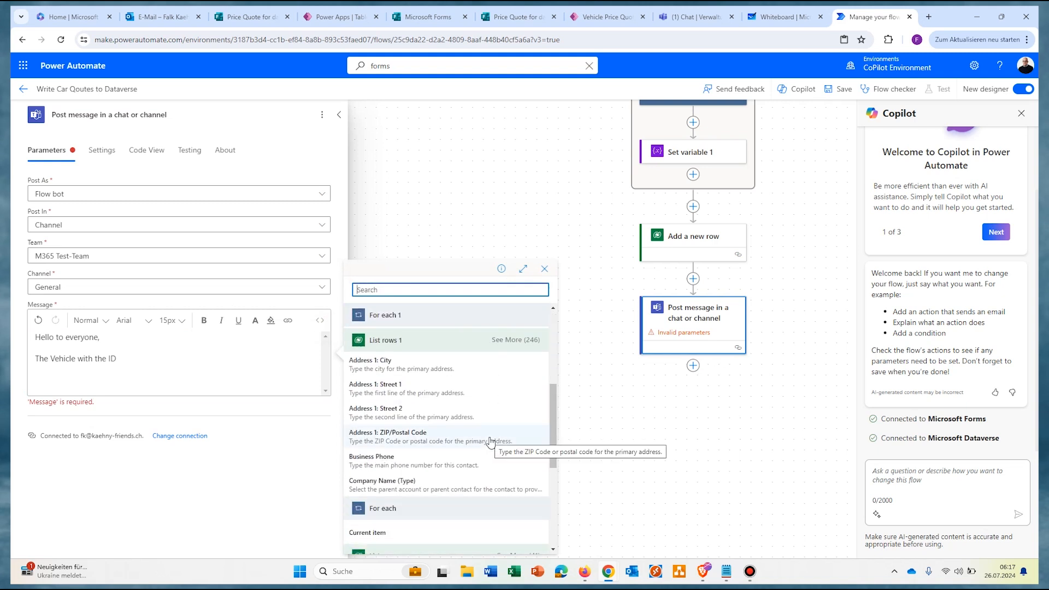
scroll(490, 443, "down", 5)
scroll(491, 443, "down", 1)
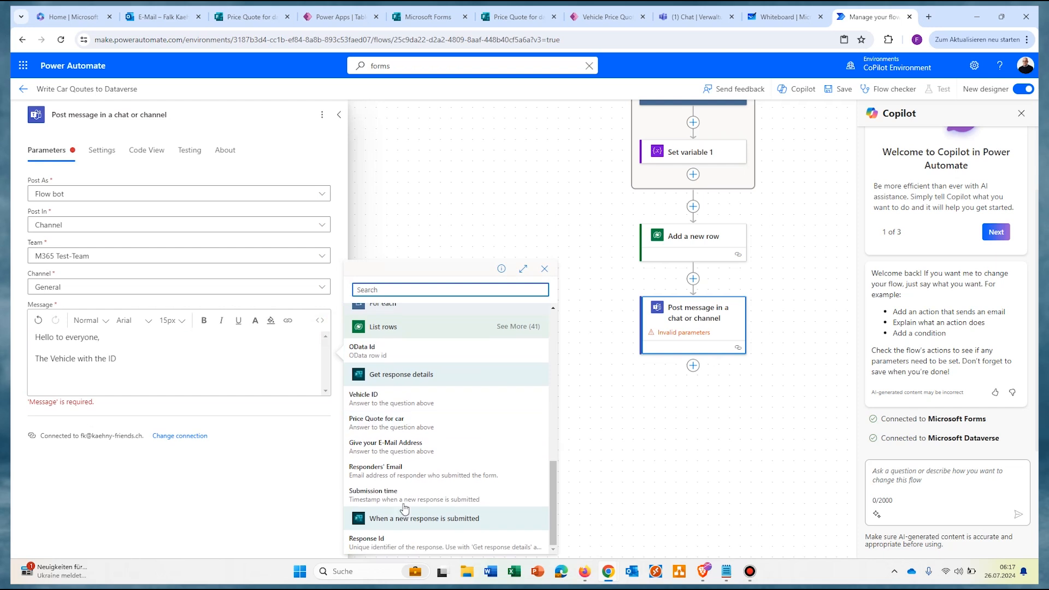
left_click(376, 400)
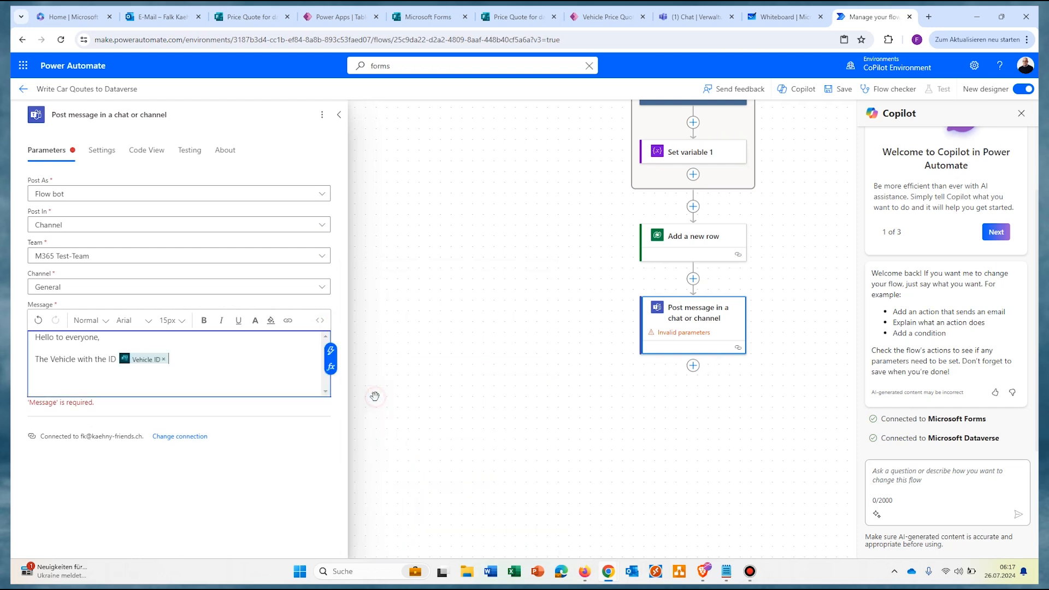
Step: Continue with 'has received a price quote from' followed by the contact's Full Name field
type("has received a price quote from")
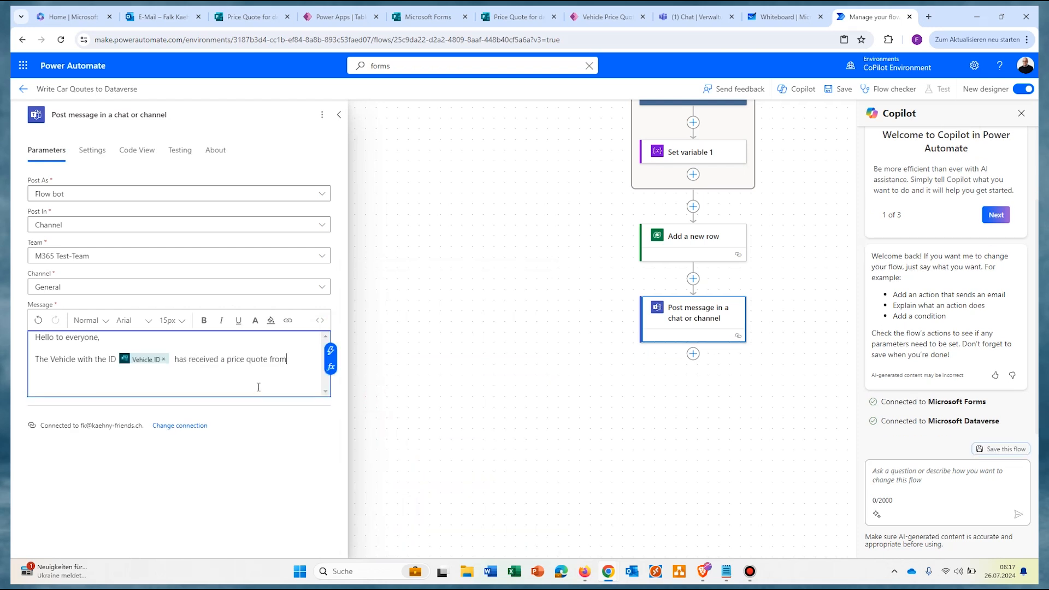
left_click(330, 352)
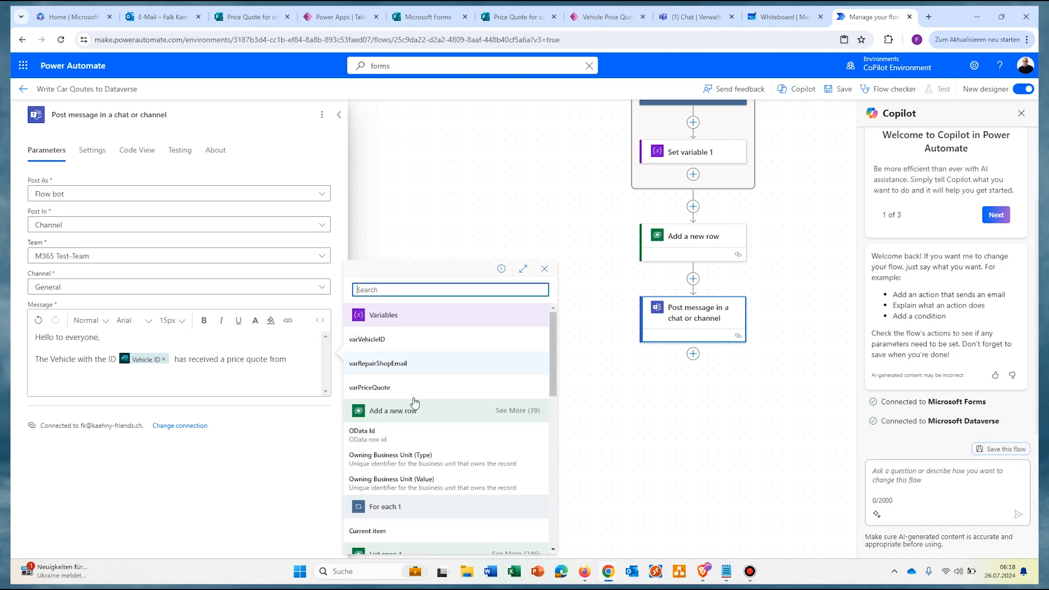
scroll(461, 444, "down", 3)
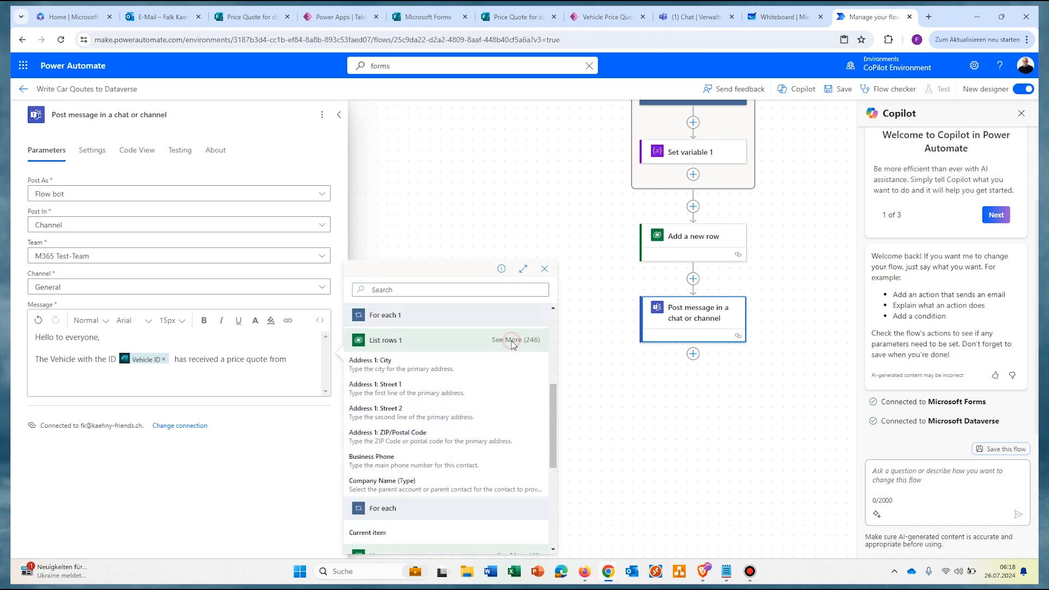
left_click(516, 341)
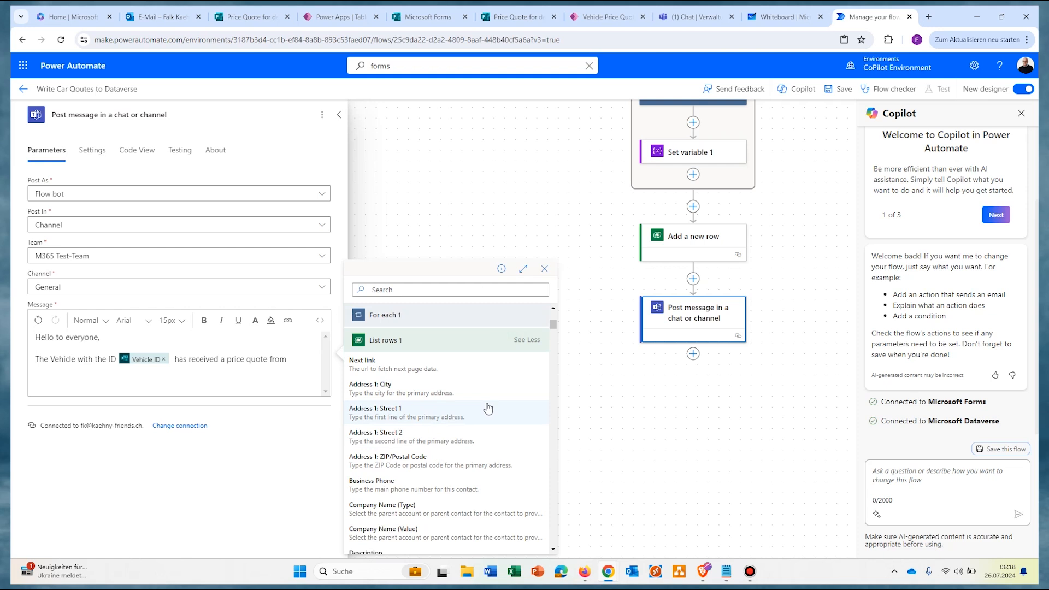
scroll(488, 409, "down", 2)
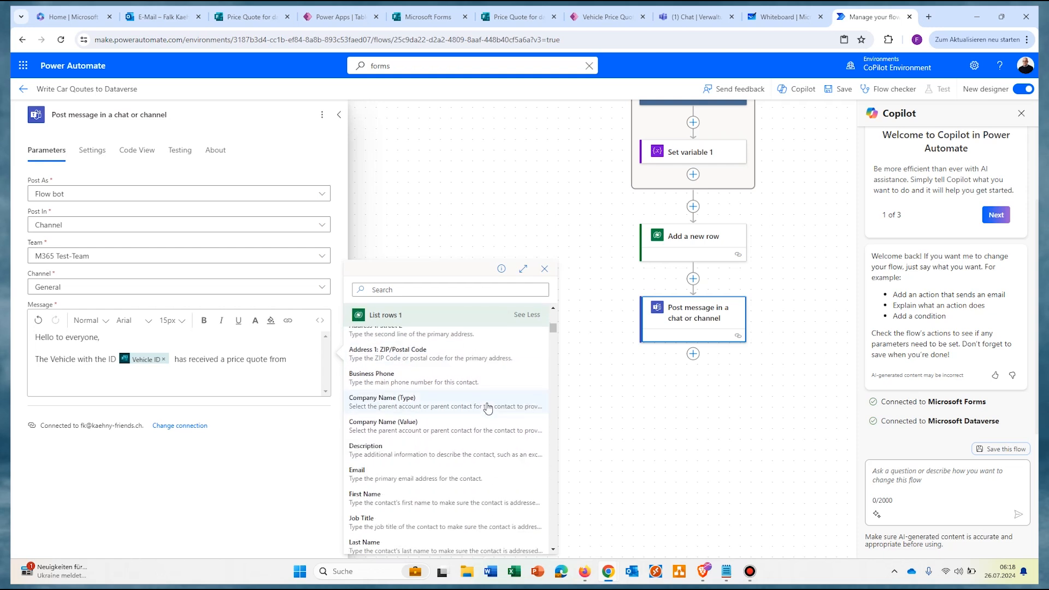
scroll(488, 408, "down", 1)
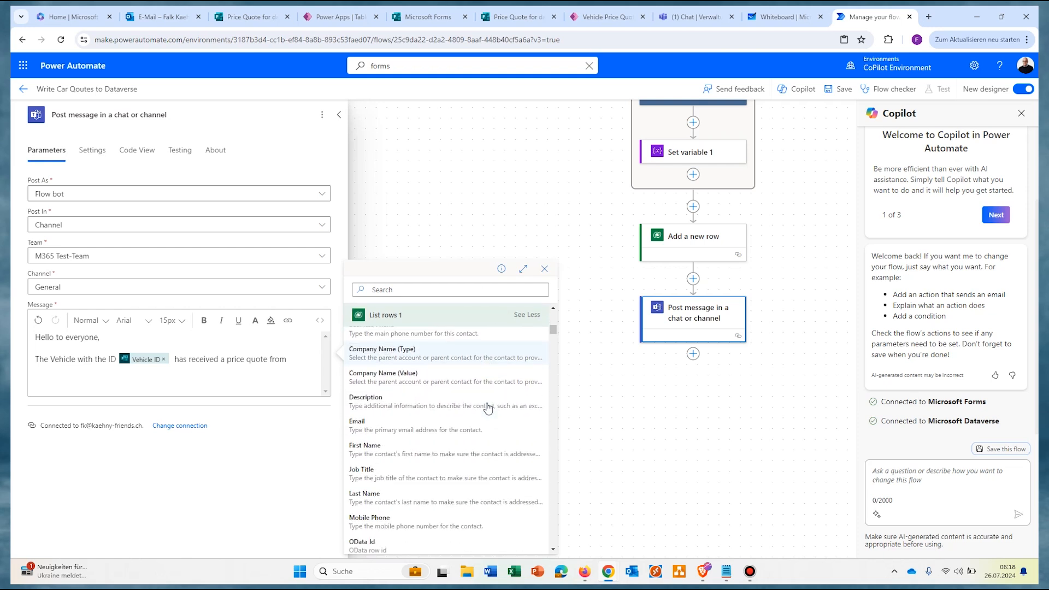
left_click(460, 284)
type("f")
scroll(397, 367, "down", 2)
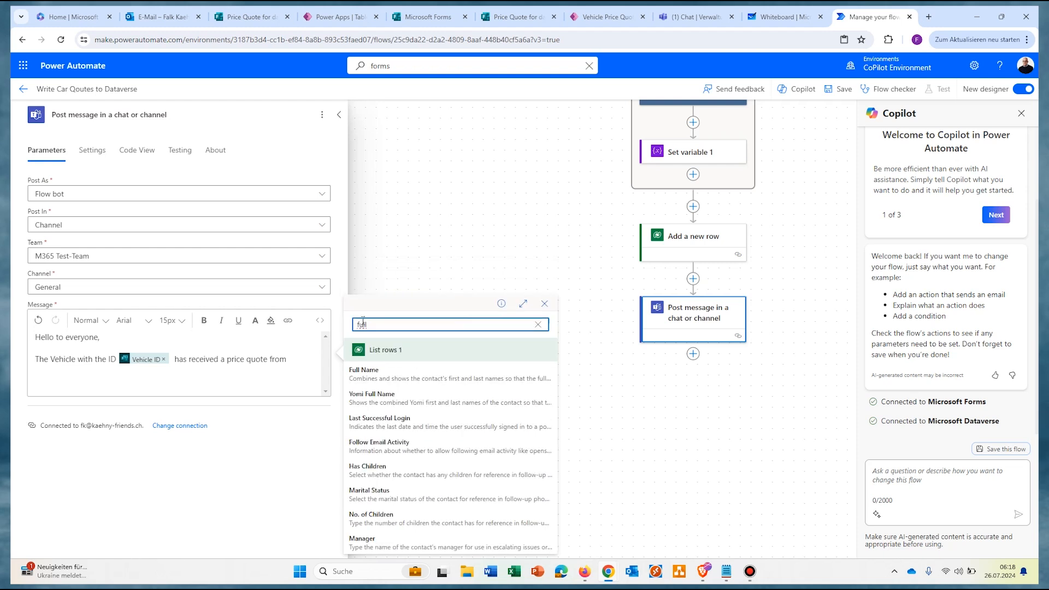
left_click(396, 367)
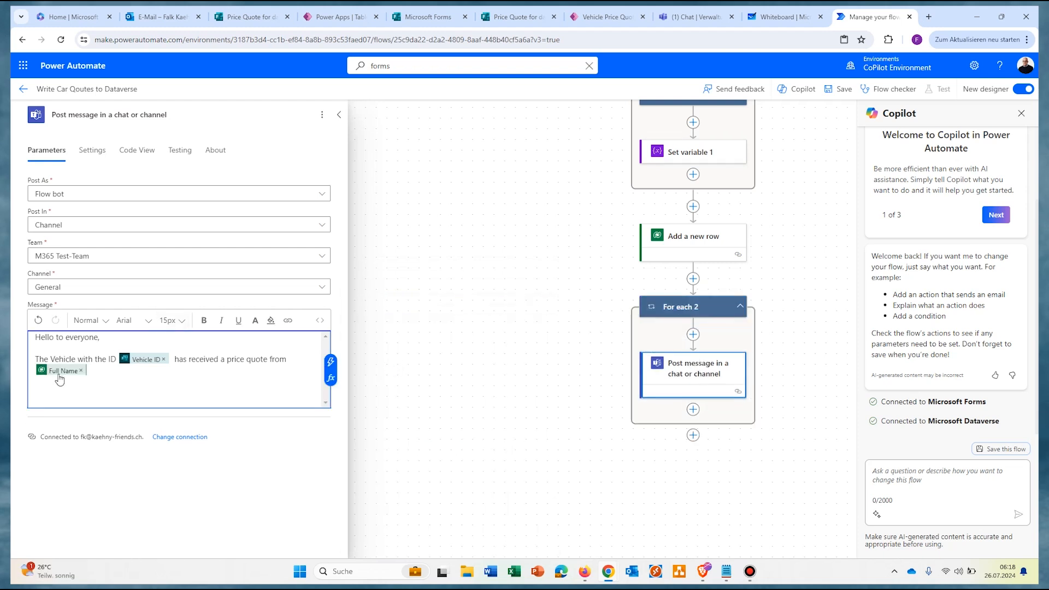
Step: Add 'in the amount of' varPriceQuote 'EUR.' and a new line 'Here is the link to the price quote:'
mouse_move(63, 380)
type("in the amount of")
left_click(331, 362)
left_click(398, 387)
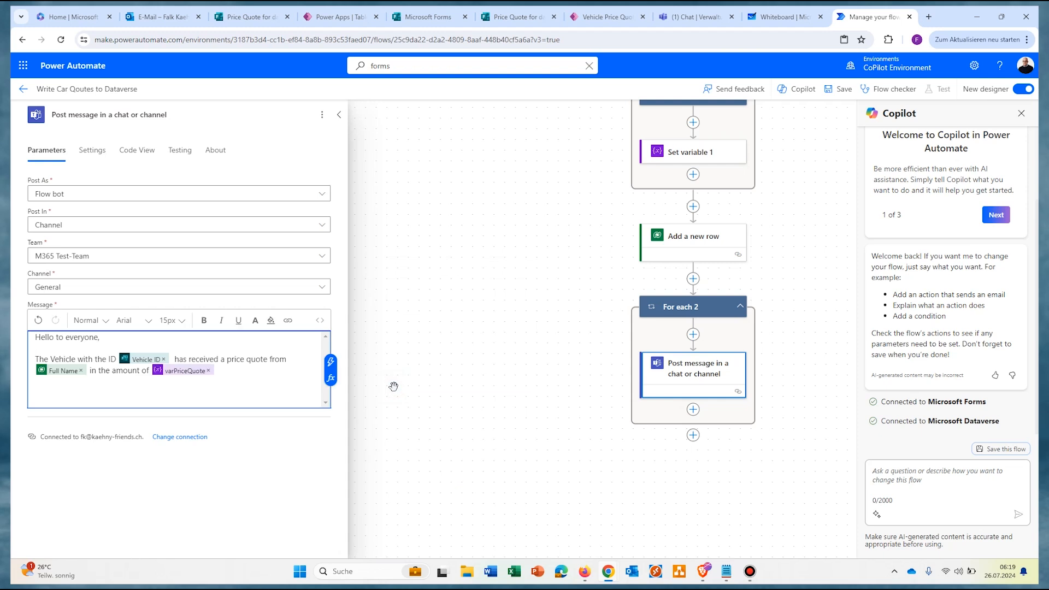
left_click(281, 376)
type("EUR.")
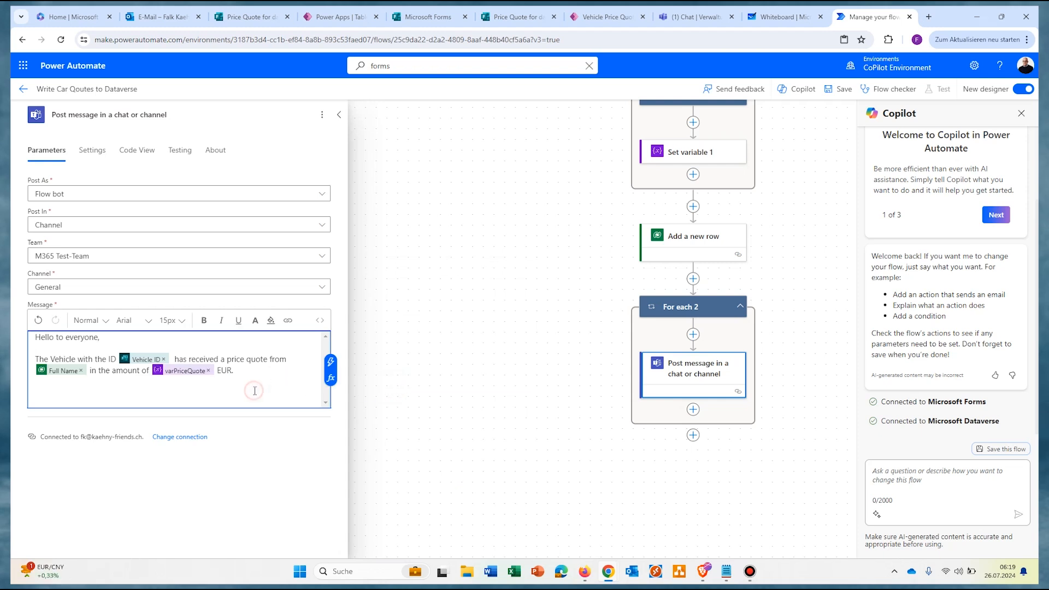
key("Return")
key("Return")
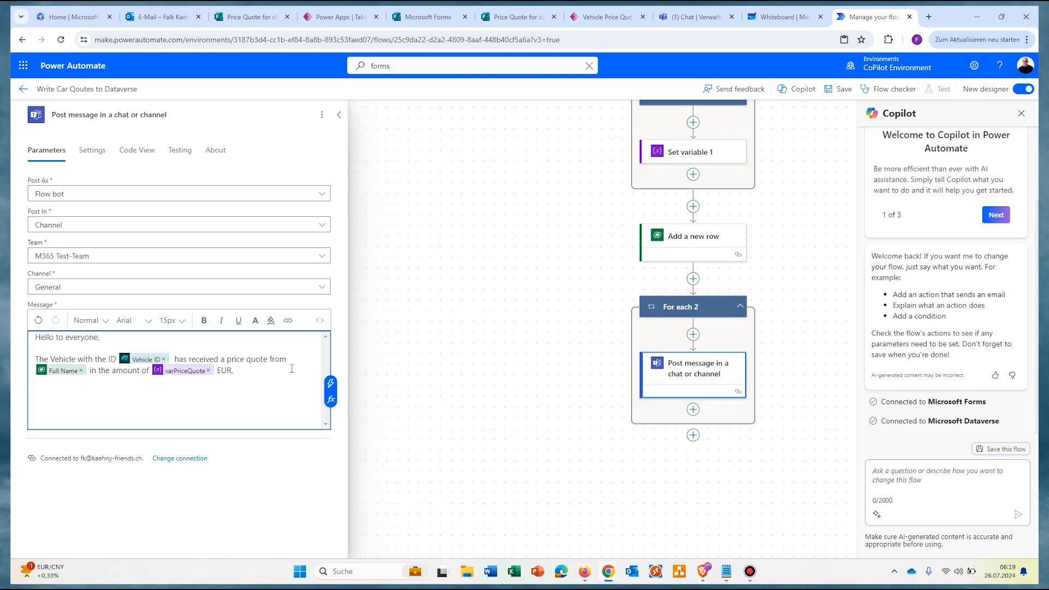
type("Here is the link to the price quote:")
key("Return")
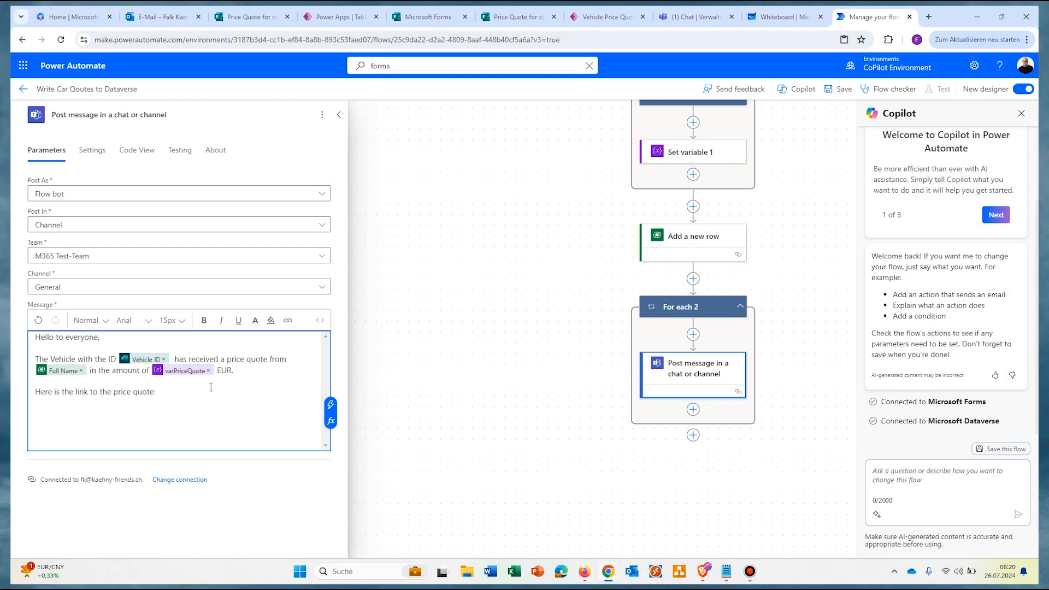
left_click(607, 17)
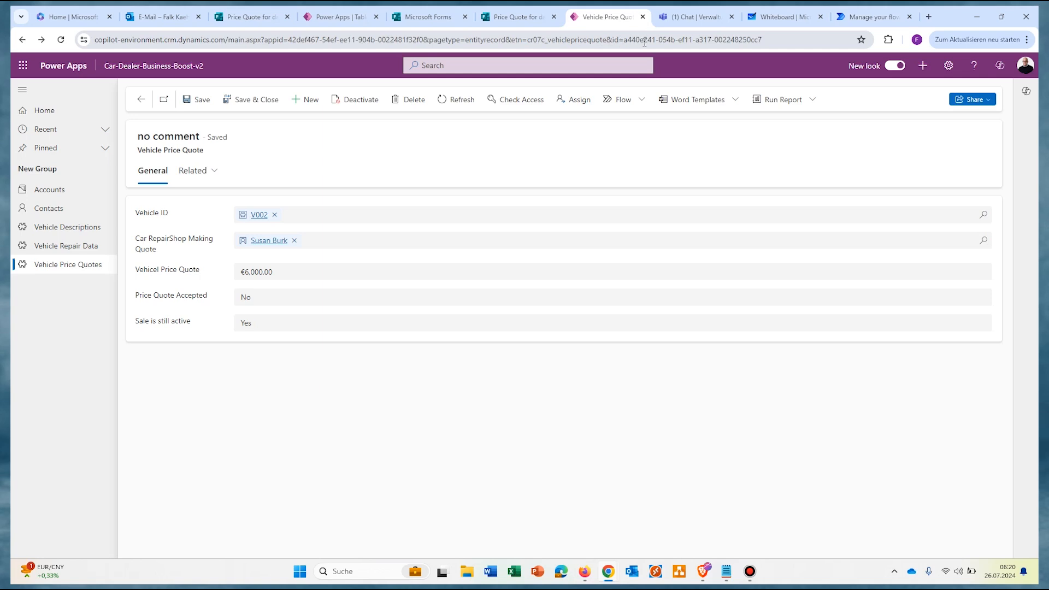
Step: Paste the quote record's web address into the message, trimmed to end at 'id='
left_click_drag(627, 38, 65, 27)
key("ctrl+c")
left_click(812, 42)
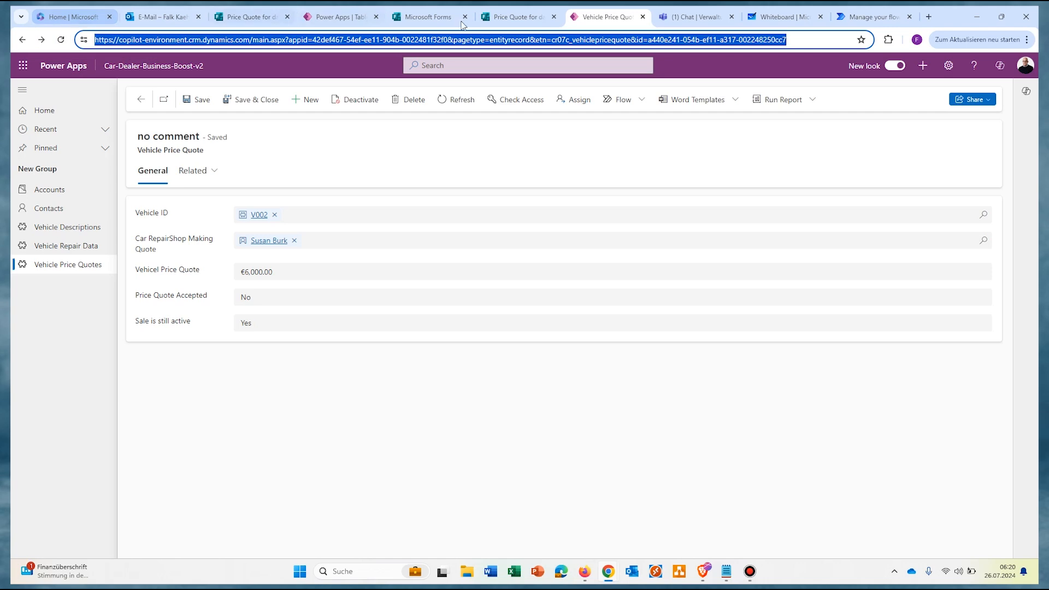
key("ctrl+9")
key("ctrl+v")
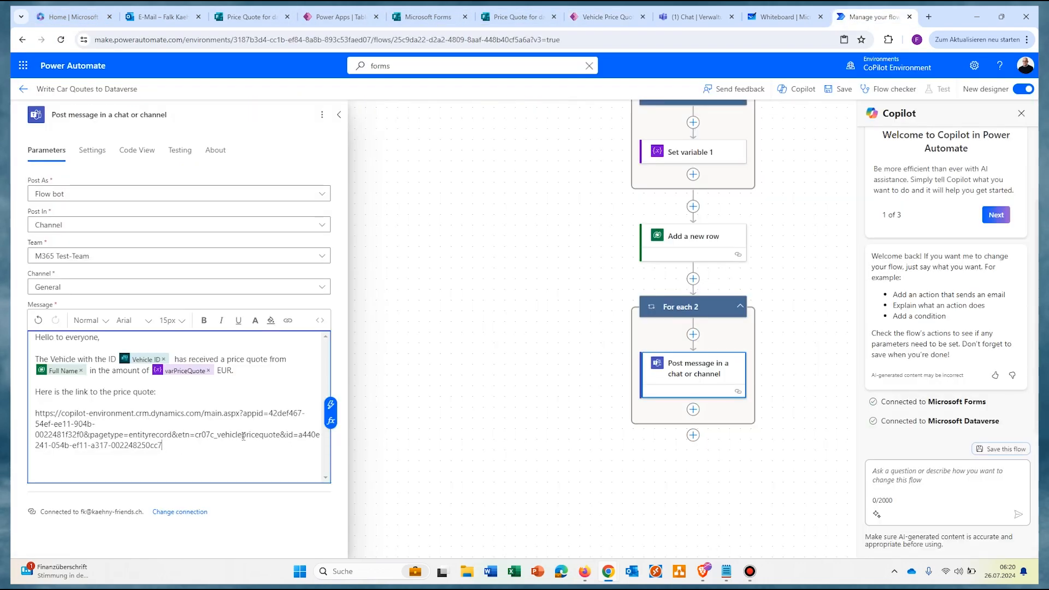
left_click(297, 432)
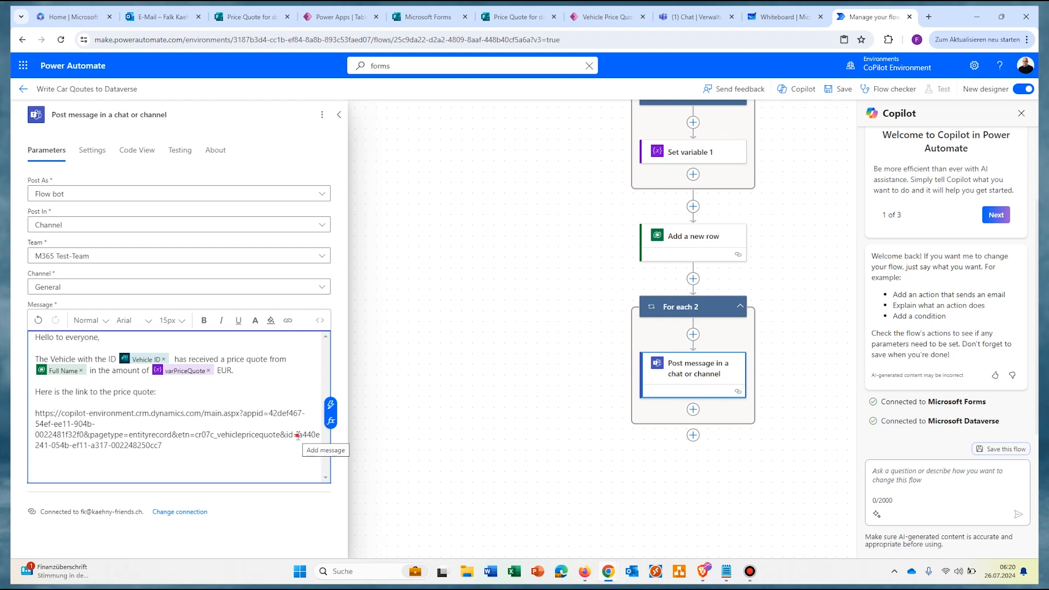
key("ctrl+shift+End")
key("Delete")
Step: Expand the Add a new row step's dynamic content to locate the Vehicle Price Quote field
left_click(332, 407)
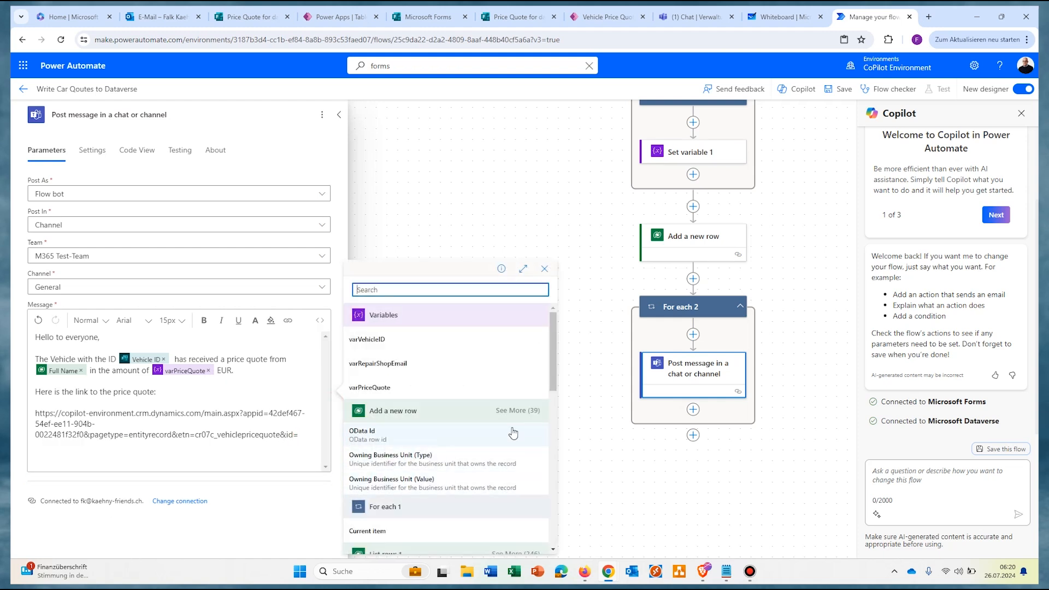
left_click(517, 411)
scroll(478, 461, "down", 2)
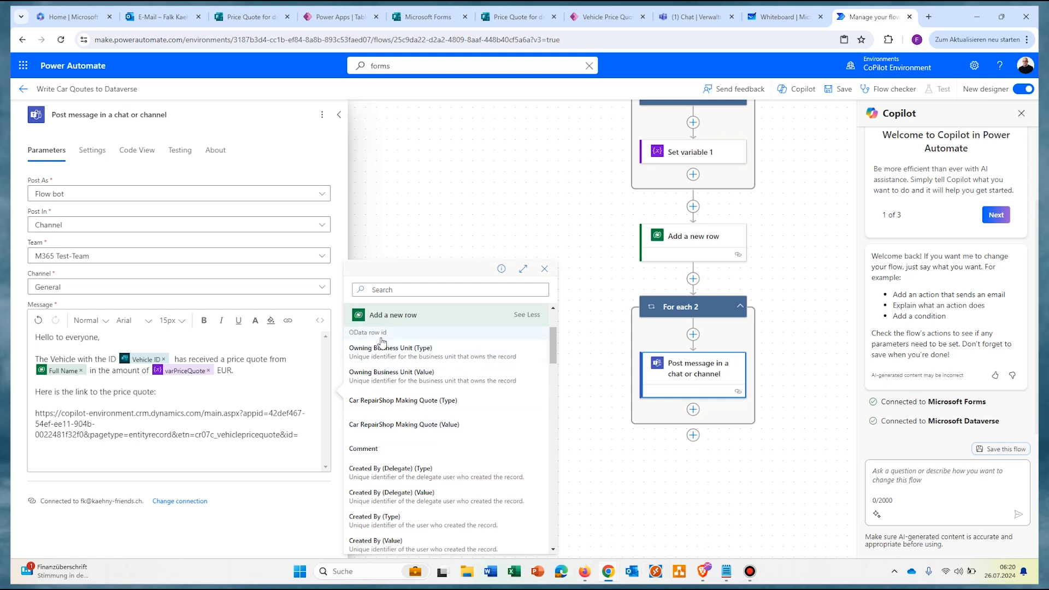
scroll(434, 389, "down", 1)
scroll(435, 393, "down", 8)
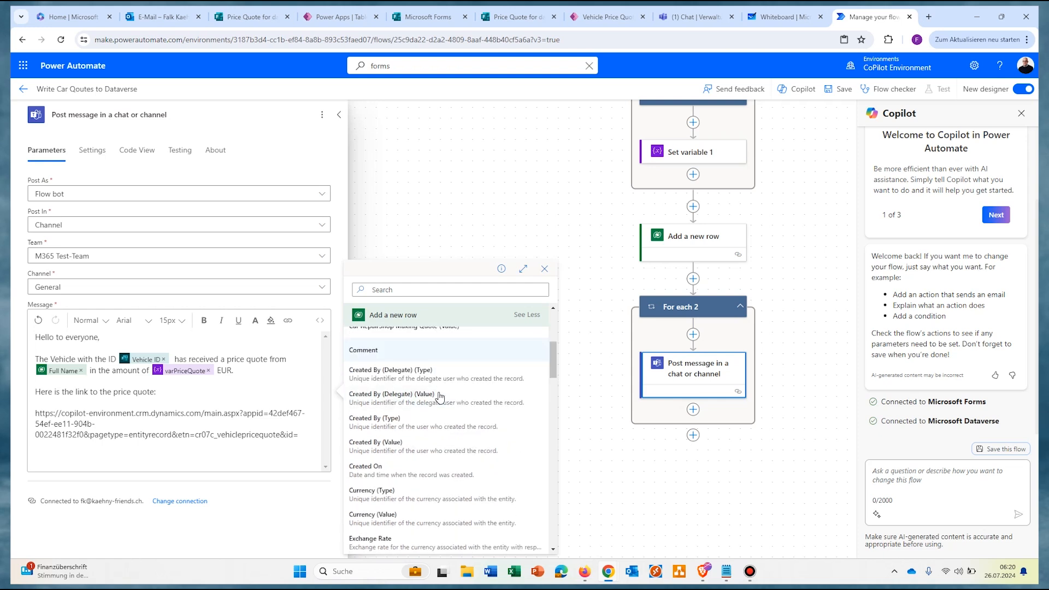
scroll(436, 403, "down", 3)
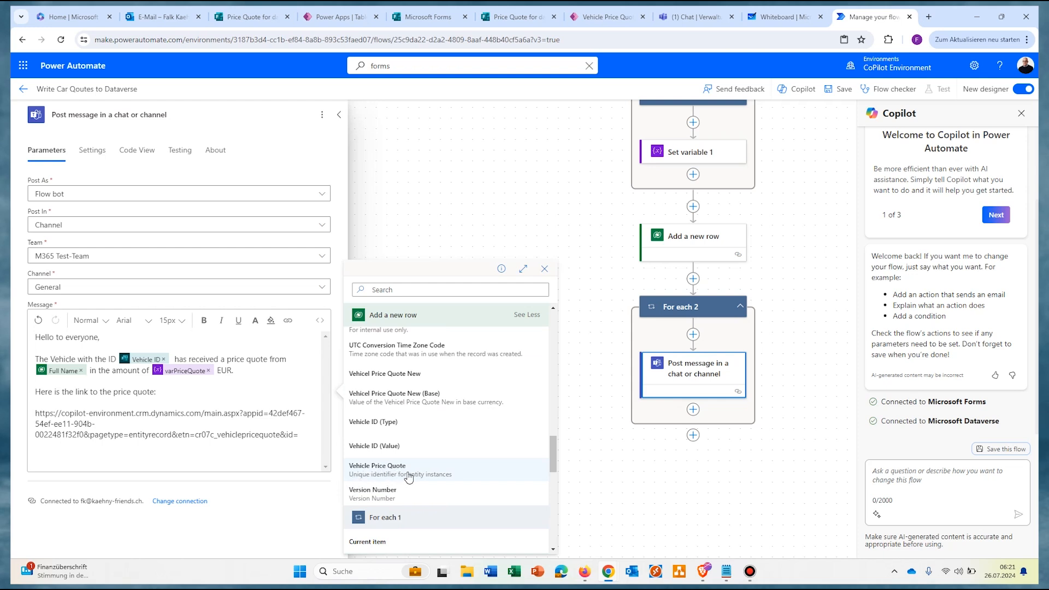
Step: Append the Vehicle Price Quote id to the link and delete the two €6,000.00 test quotes
left_click(434, 473)
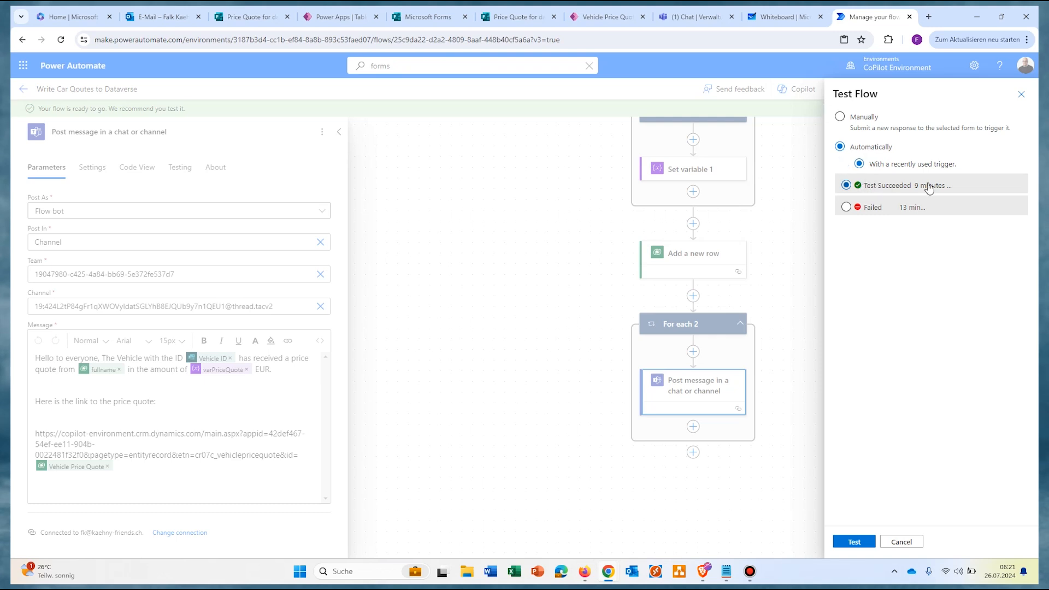
left_click(140, 99)
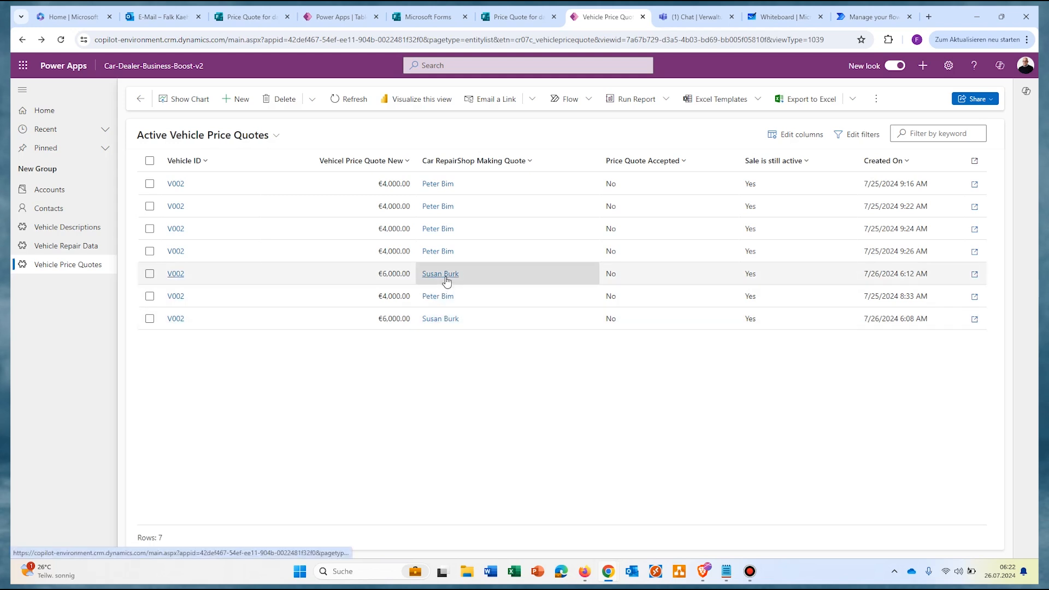
left_click(150, 274)
left_click(149, 318)
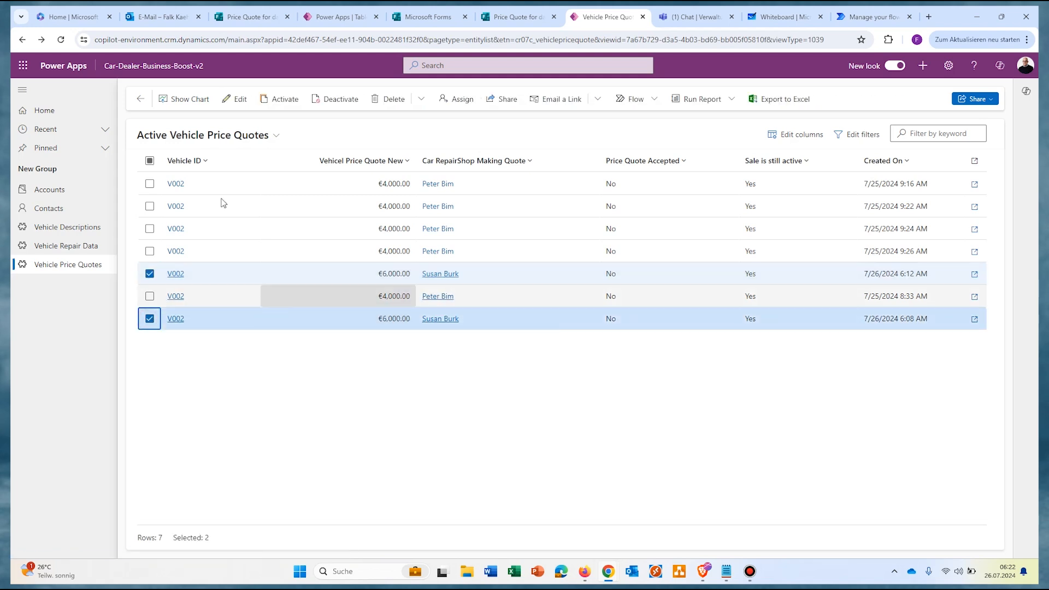
left_click(387, 99)
left_click(541, 342)
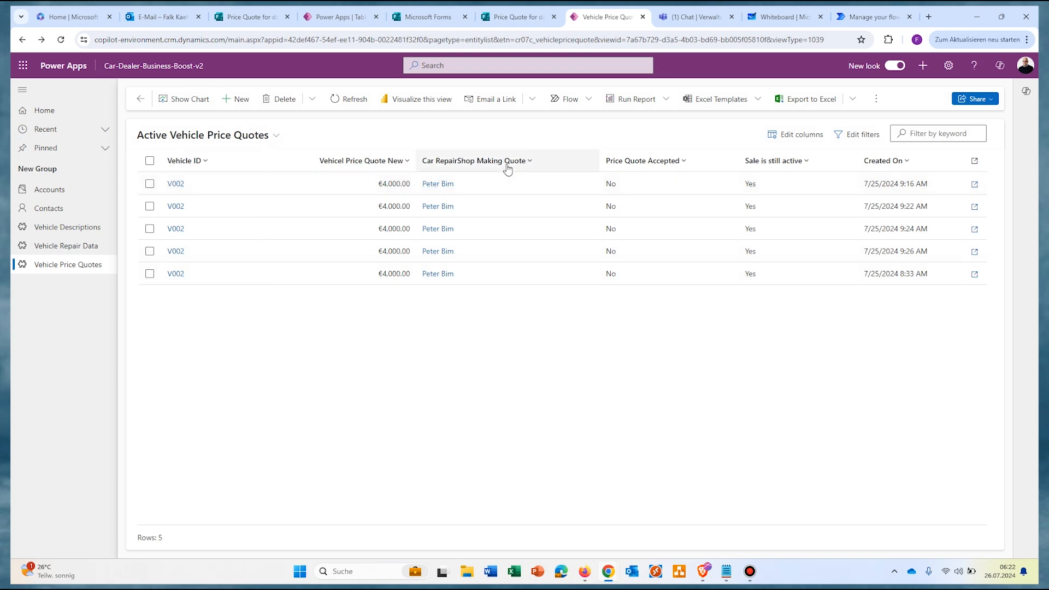
Step: Sort quotes by Created On ascending and test the flow with the recent trigger
left_click(888, 161)
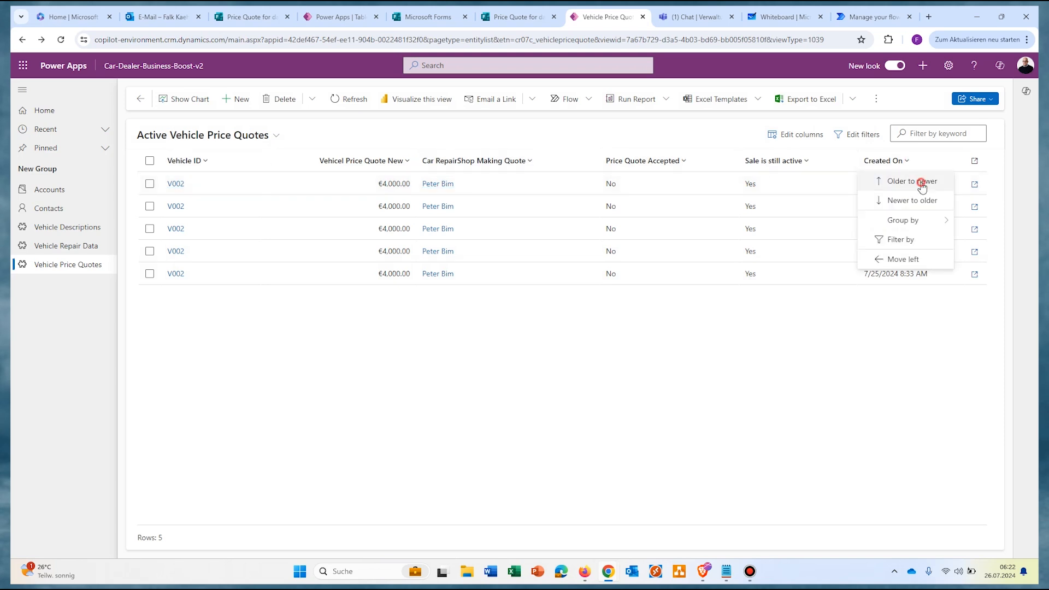
left_click(920, 182)
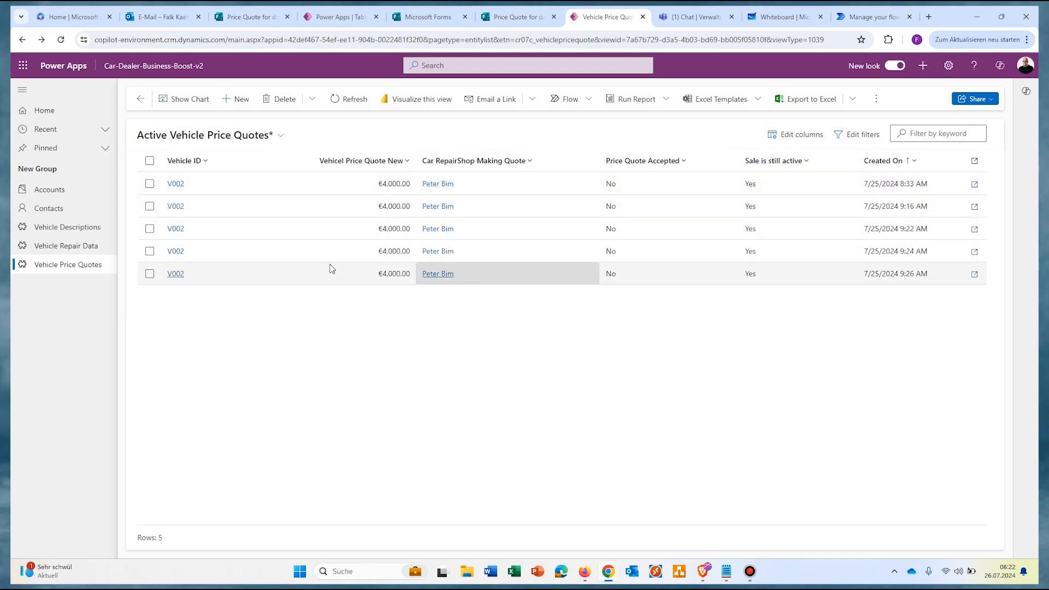
left_click(871, 16)
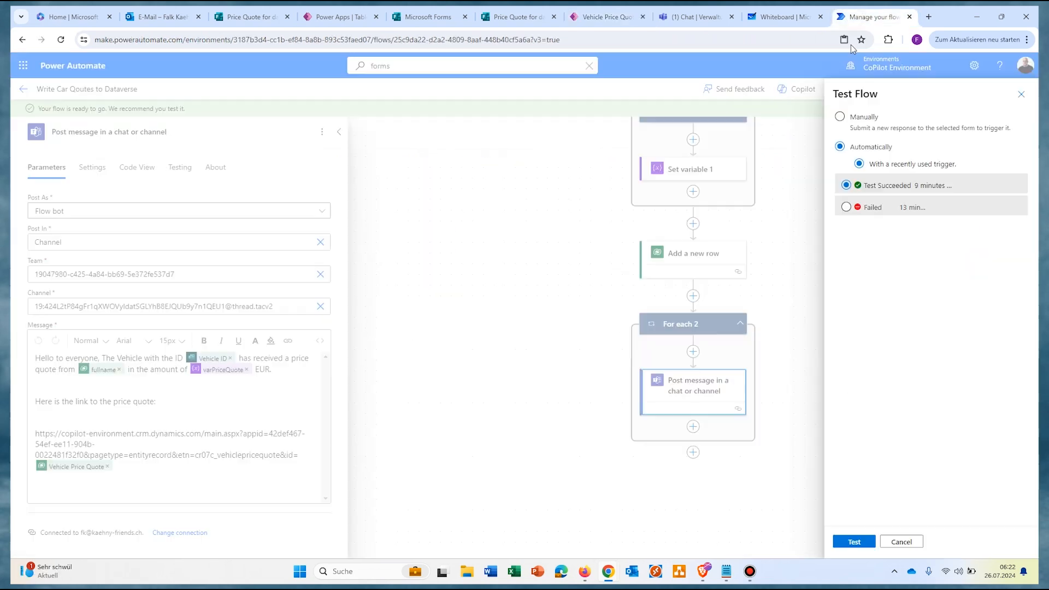
left_click(855, 542)
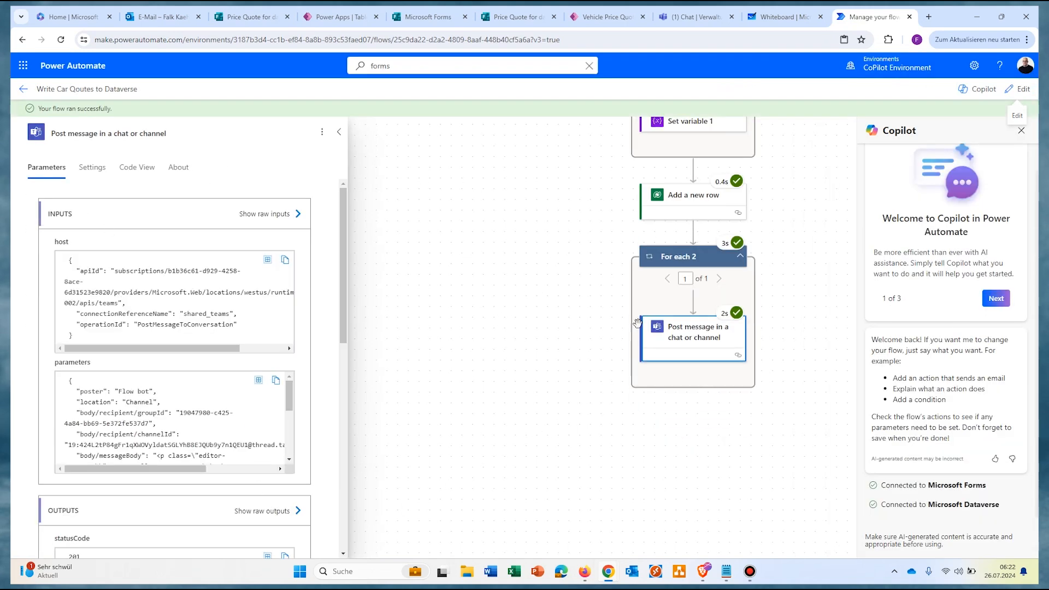
left_click(697, 19)
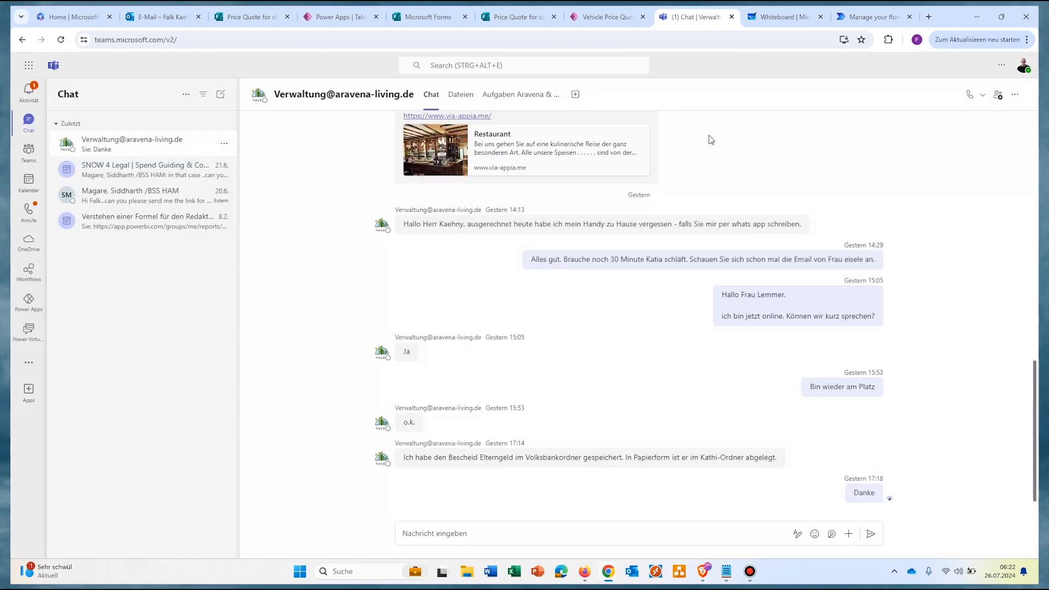
Step: Check the flow's post about V002's 6000 EUR quote in M365 Test-Team Allgemein and select its link
left_click(28, 152)
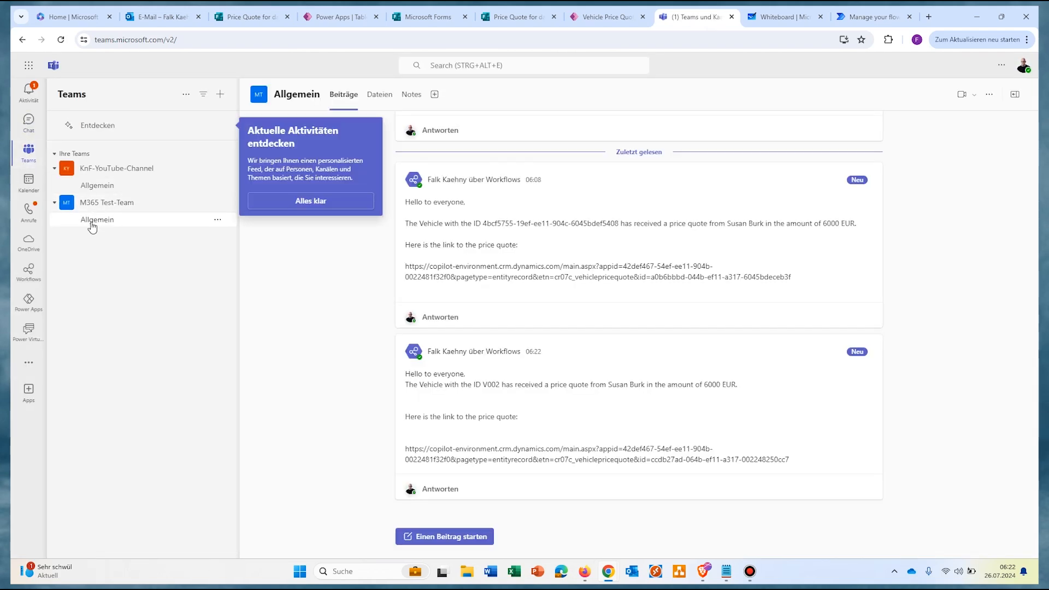
left_click(92, 225)
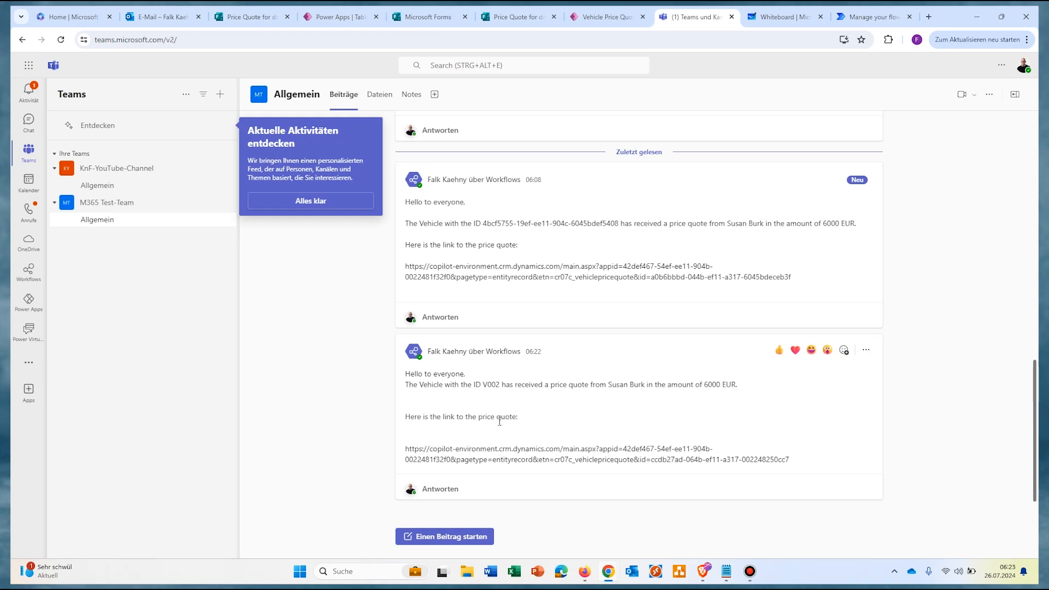
mouse_move(406, 448)
left_mouse_down()
mouse_move(792, 459)
mouse_move(403, 452)
left_mouse_up()
key("ctrl+c")
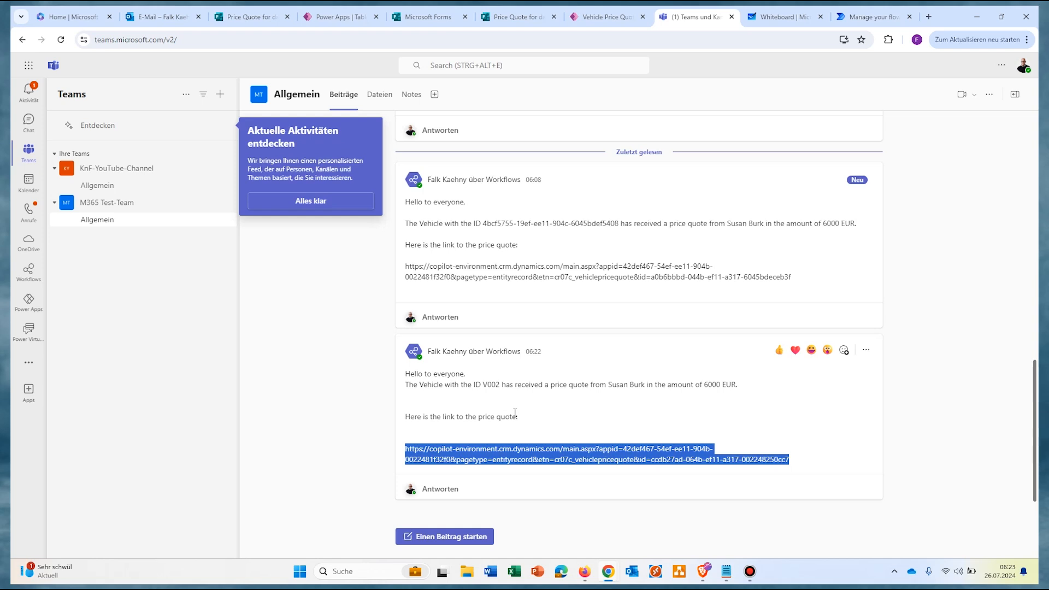
left_click(928, 16)
Step: Load V002's €6,000 quote record from the copied link in a new tab, then return to the flow
key("ctrl+v")
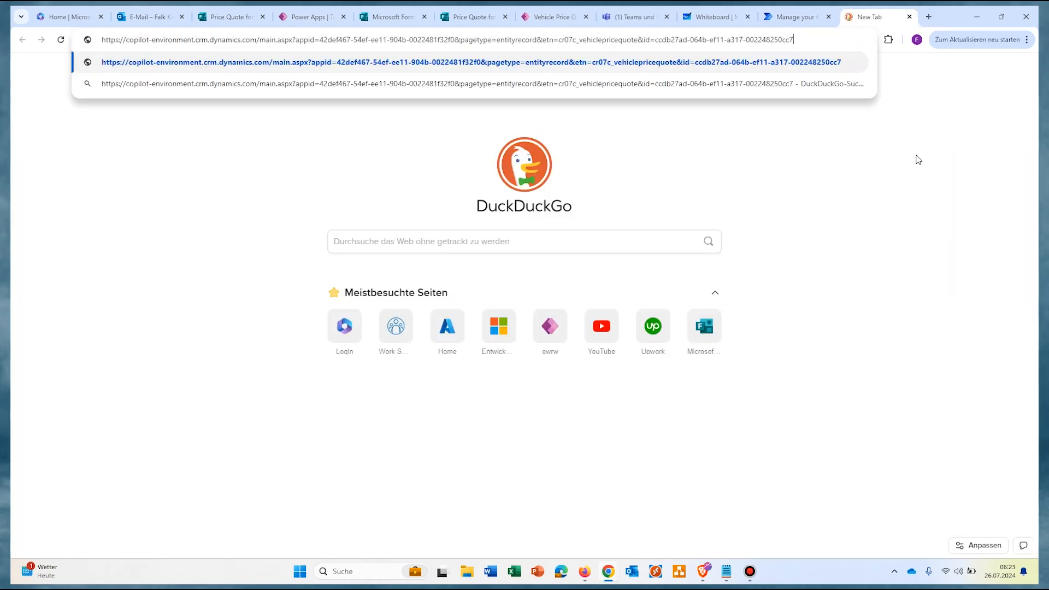
key("Return")
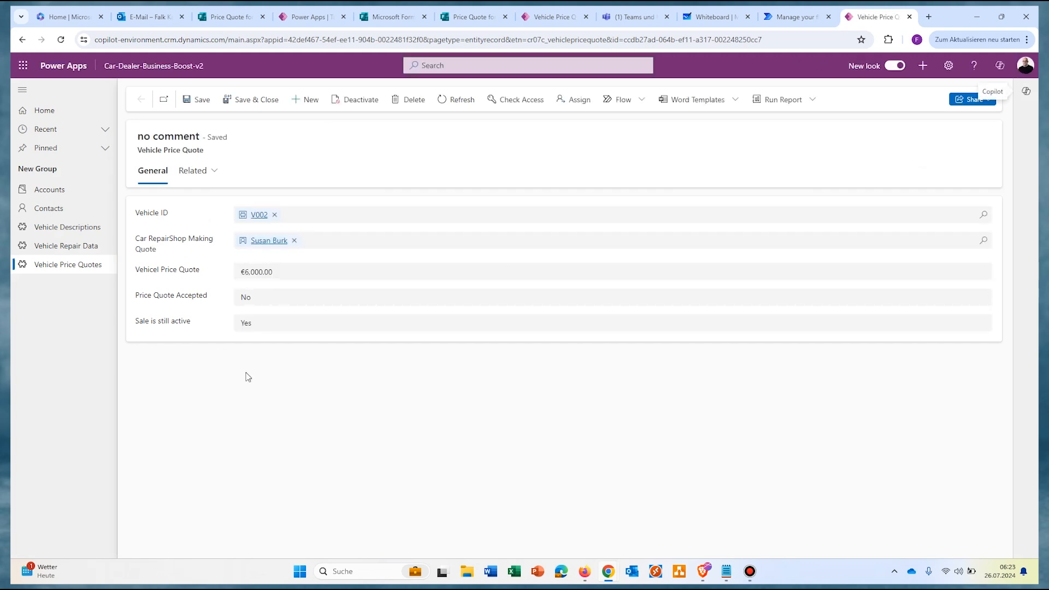
left_click(794, 17)
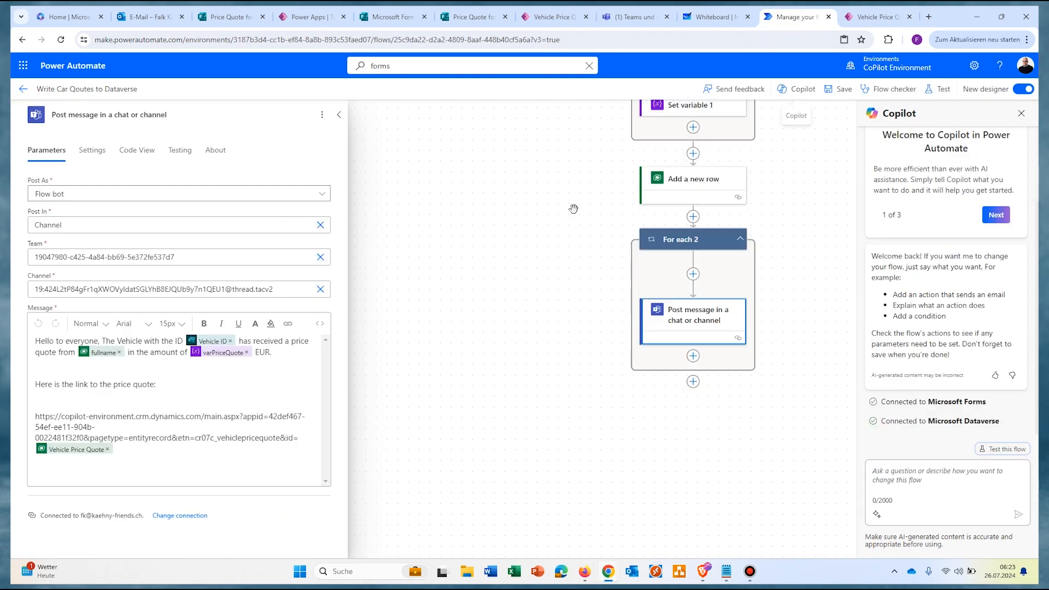
Step: Add a 'Price Quote' line above the URL, hyperlink it to the record address, and save the flow
left_click_drag(114, 449, 35, 416)
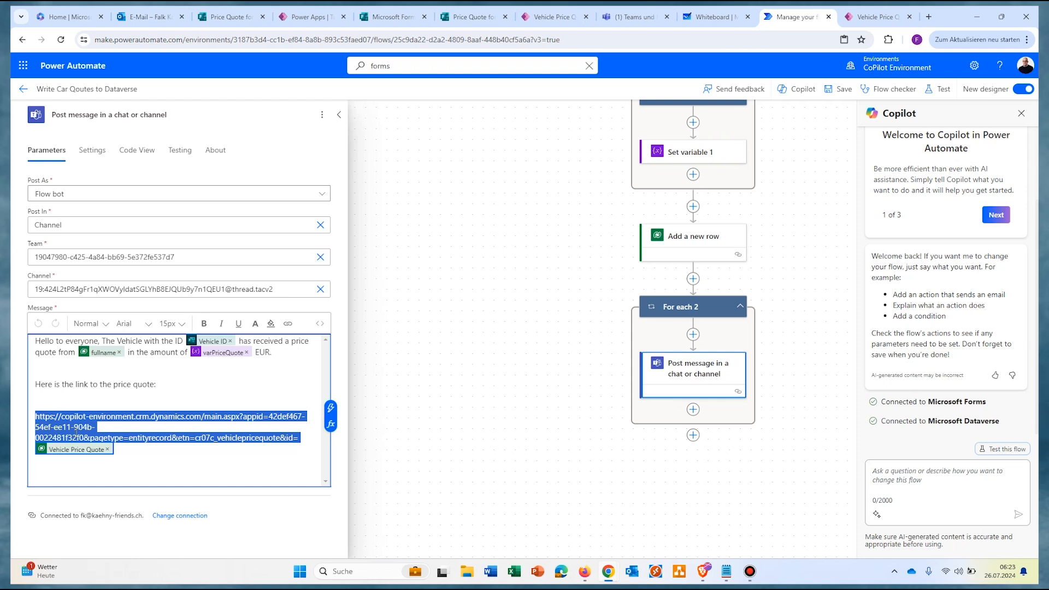
left_click(189, 394)
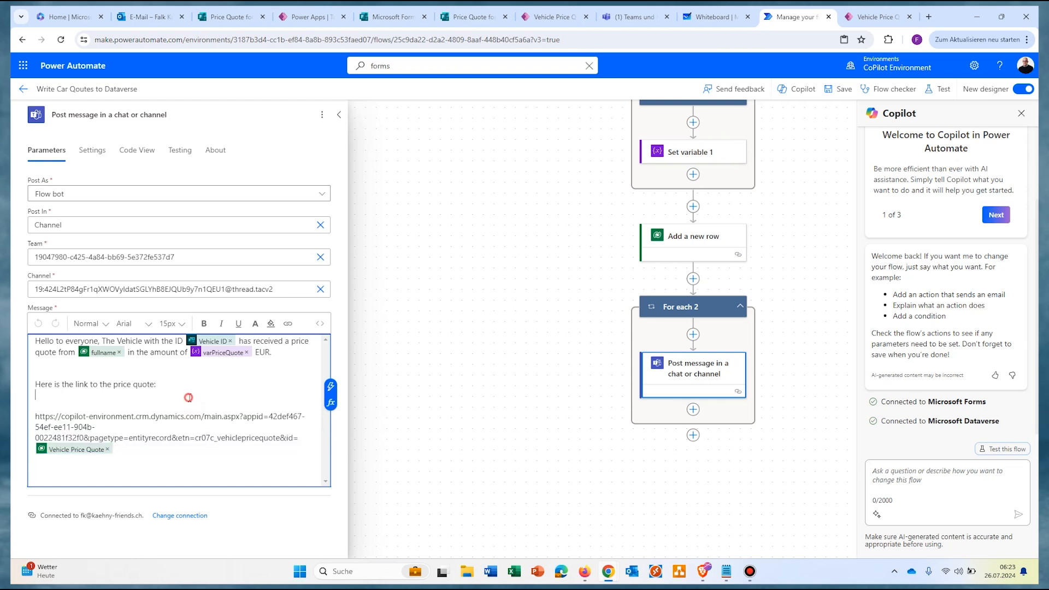
key("Return")
type("Price Quote")
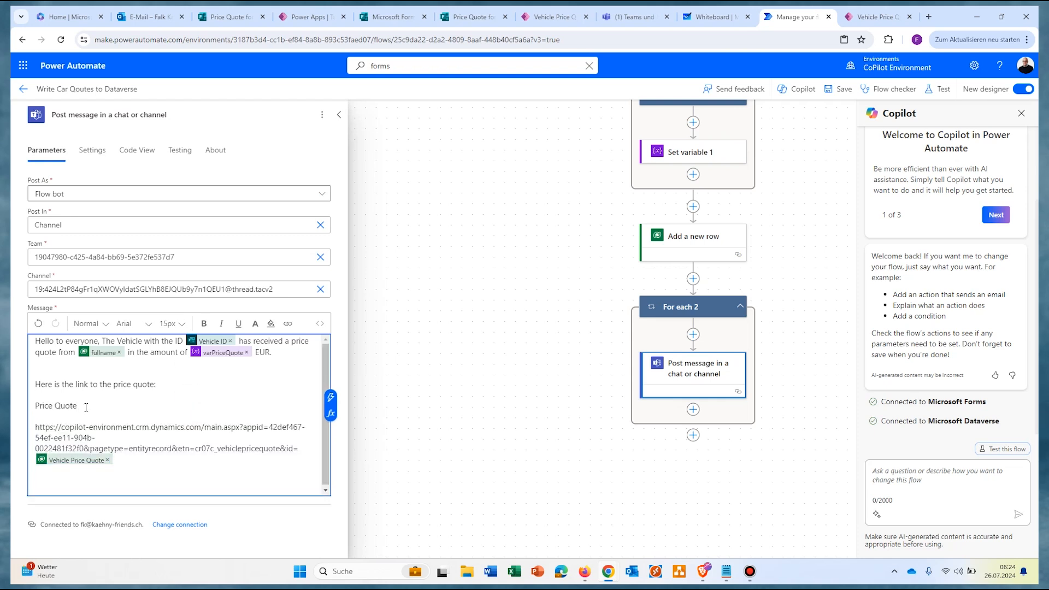
left_click_drag(86, 407, 40, 402)
left_click(287, 325)
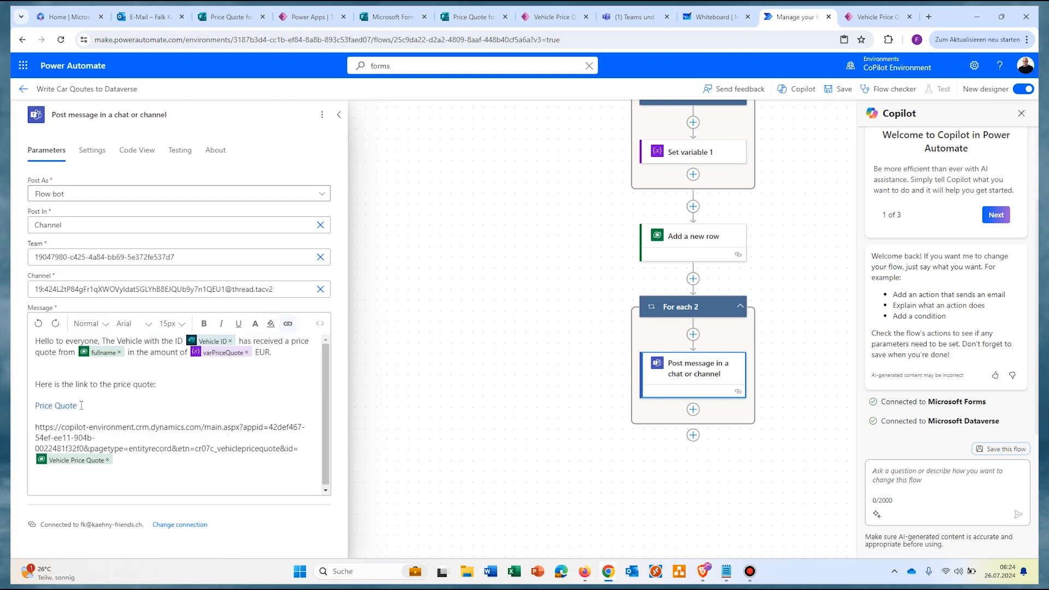
key("ctrl+v")
left_click(216, 425)
left_click(626, 241)
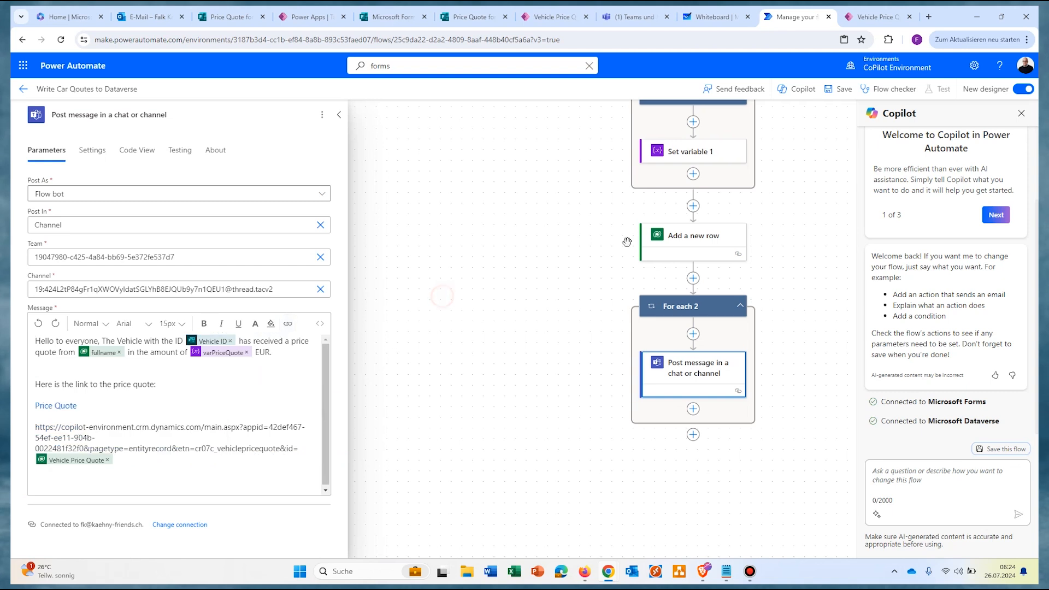
left_click(838, 90)
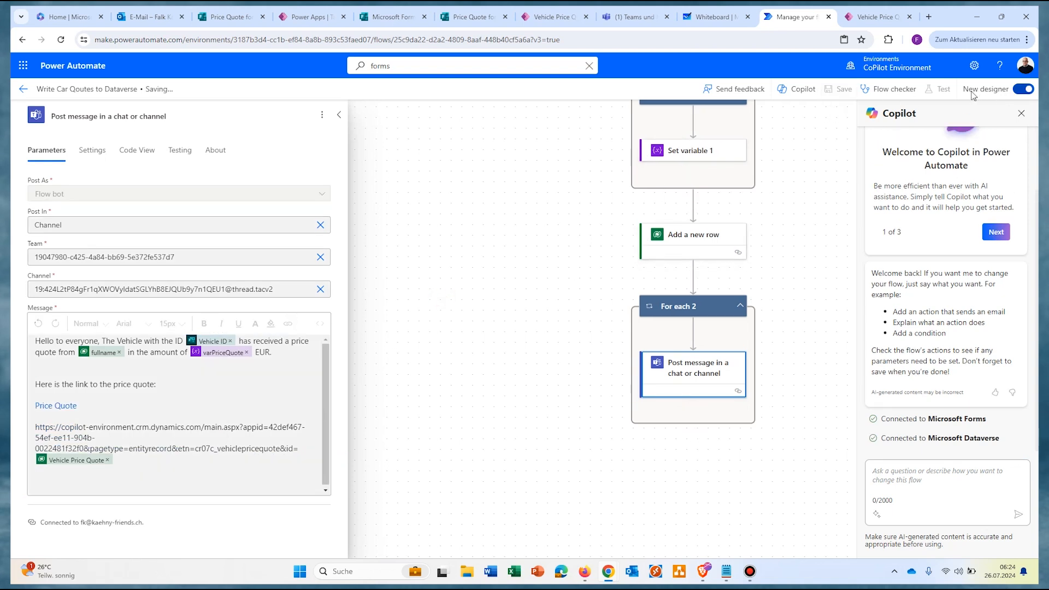
Step: Start a manual test run and open the price quote form from a sent Car Offer e-mail
left_click(943, 90)
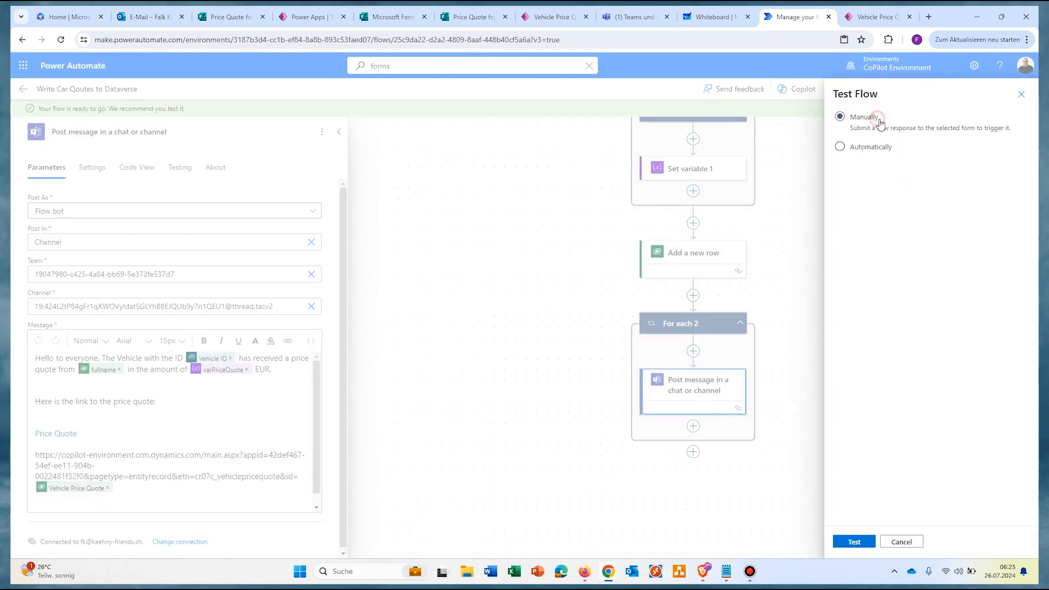
left_click(853, 542)
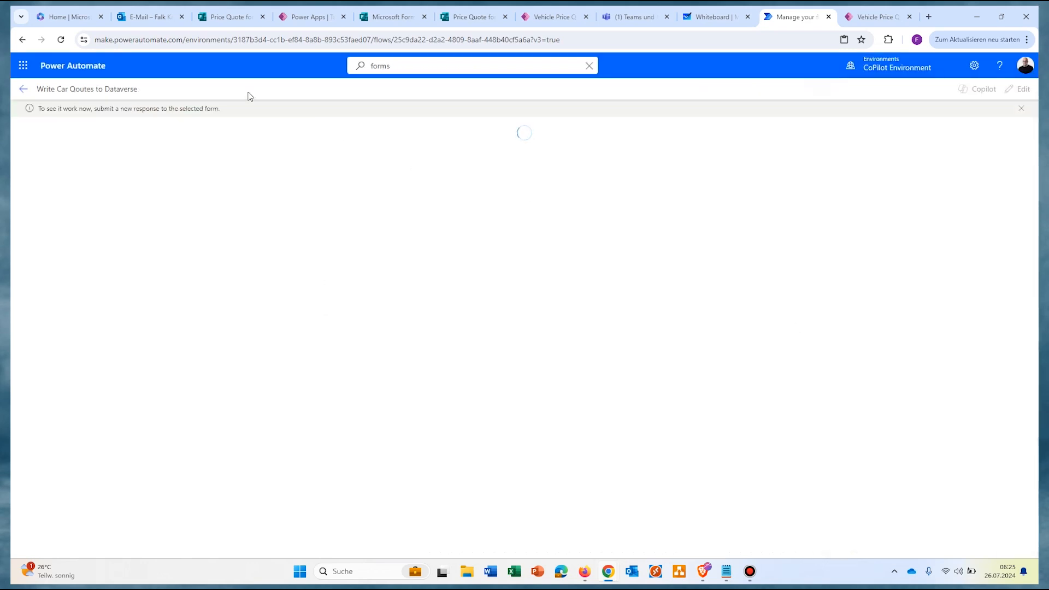
left_click(144, 17)
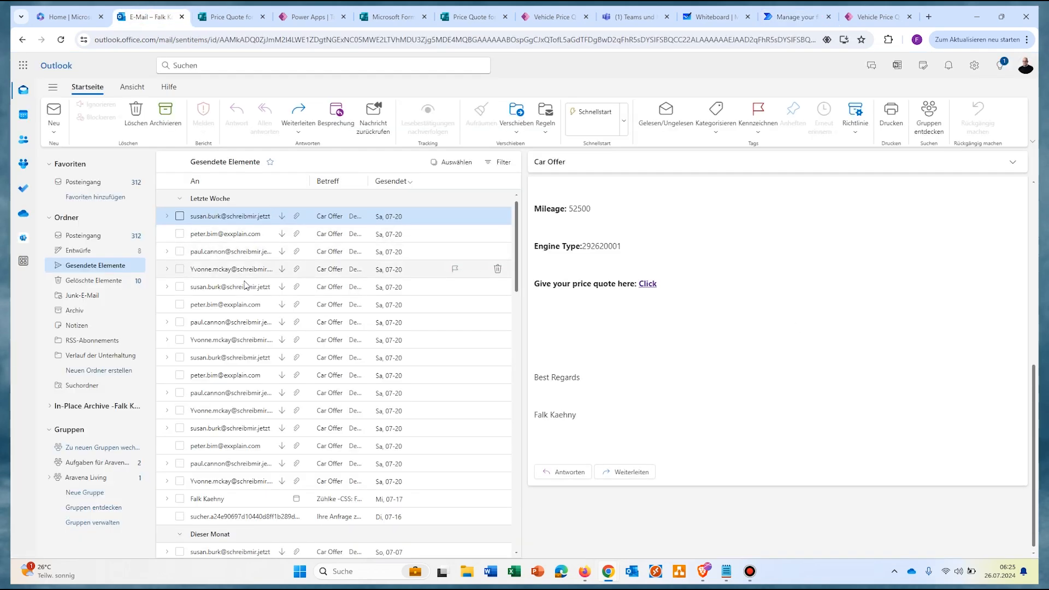
left_click(214, 255)
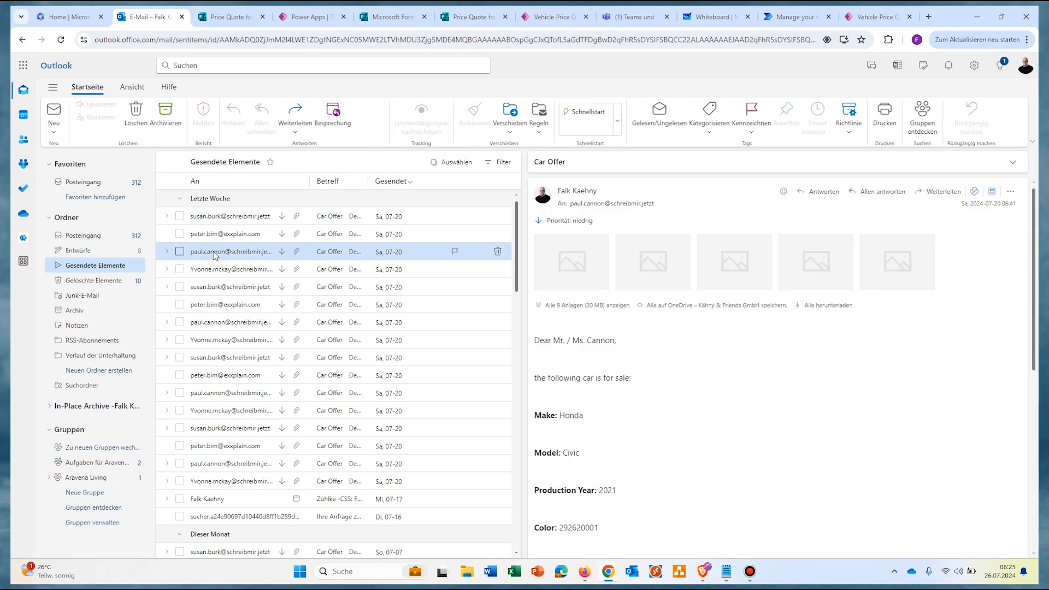
scroll(717, 430, "down", 10)
left_click(649, 284)
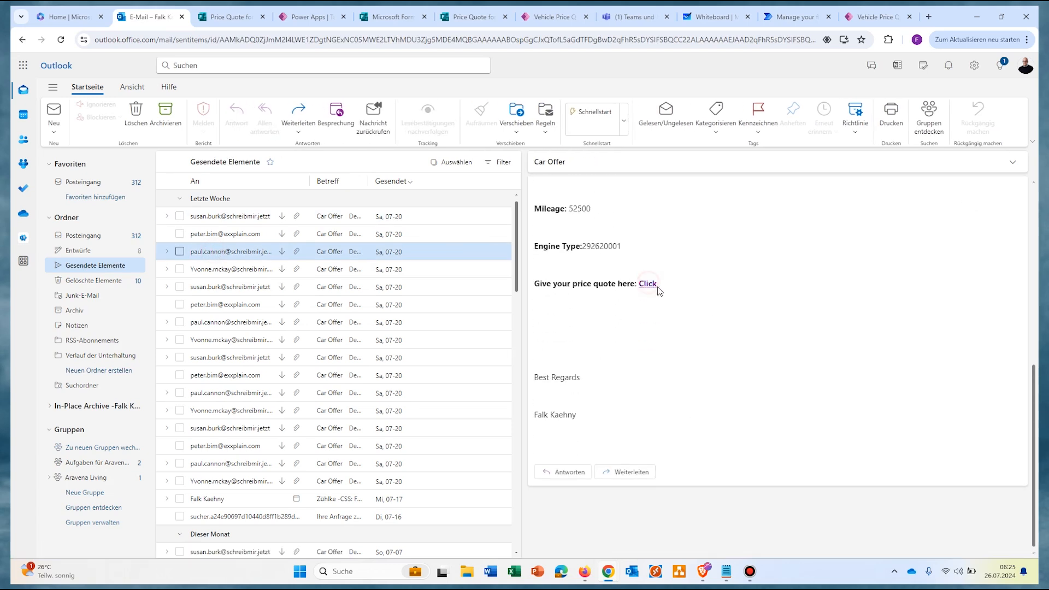
Step: Fill in Vehicle ID V001 and a price quote of 440 in the form
left_click(391, 297)
key("BackSpace")
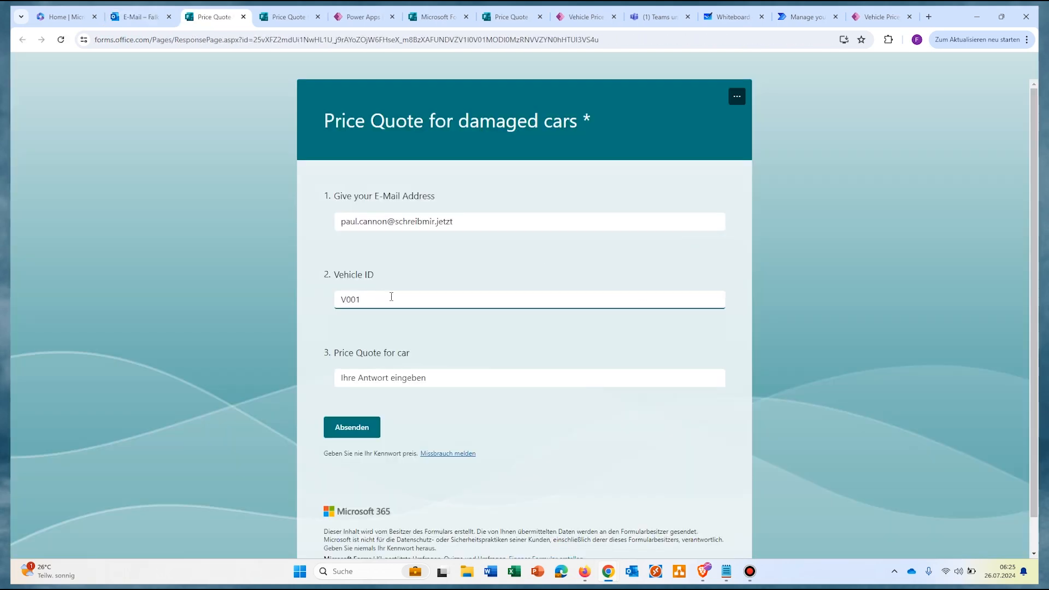
left_click(431, 376)
type("440")
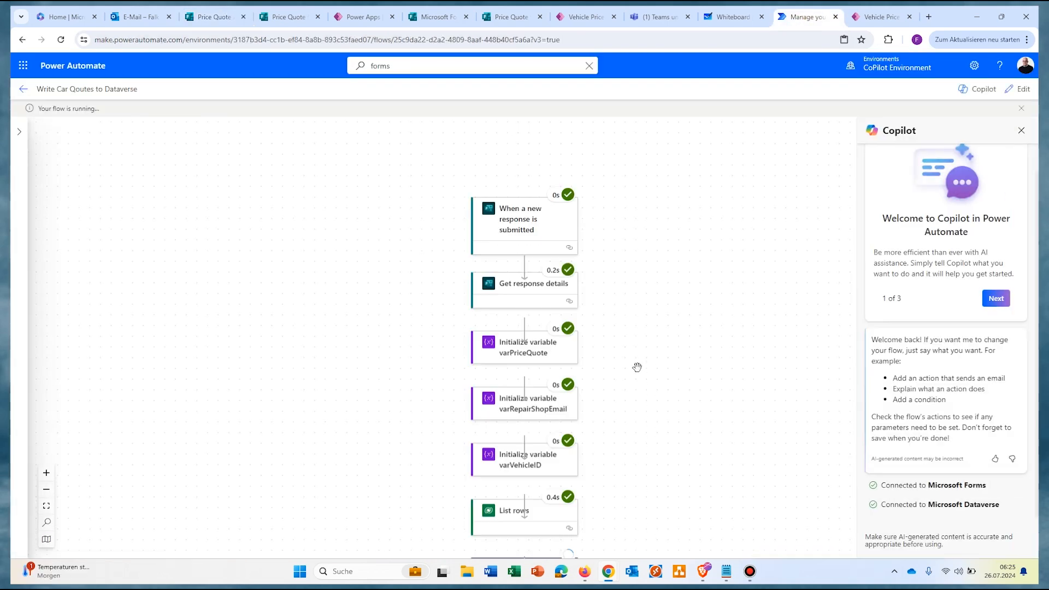
Step: Follow the Price Quote link in the latest Workflows post in the Allgemein channel
scroll(634, 368, "down", 5)
scroll(676, 354, "down", 3)
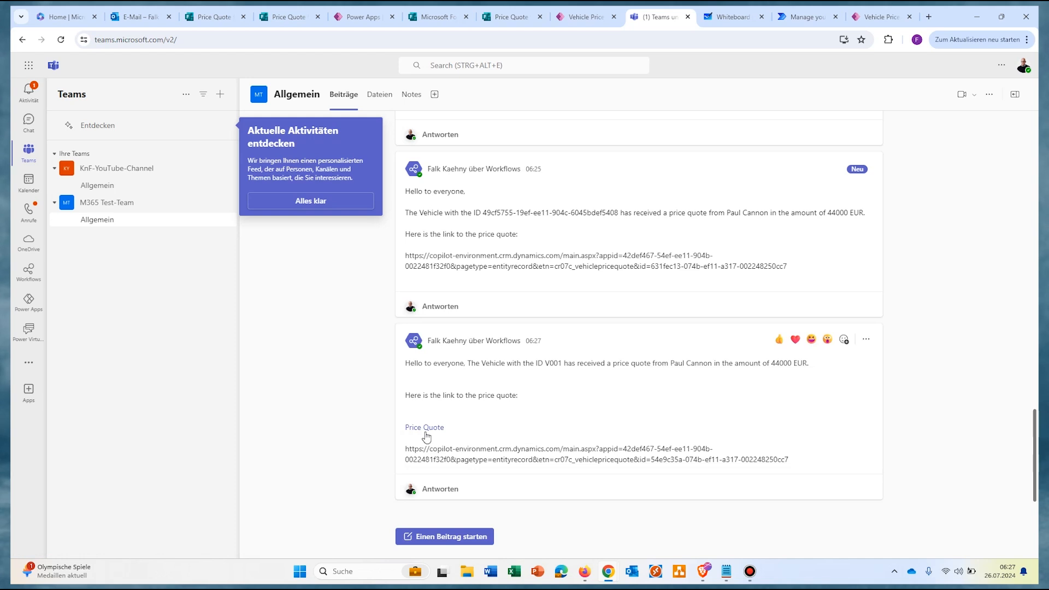
left_click(425, 428)
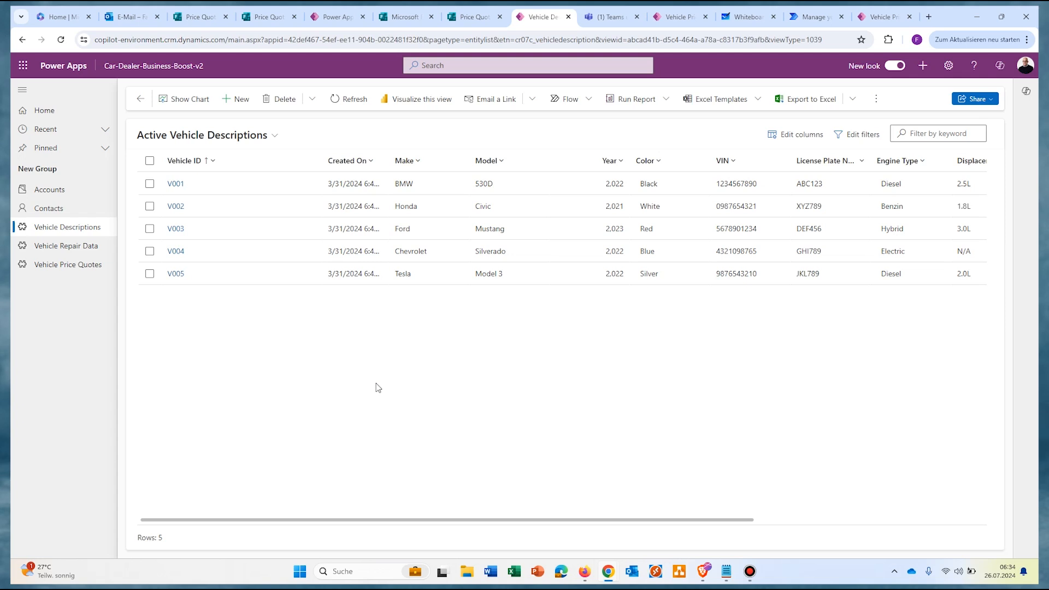
Step: Select vehicle V002 and run the OfferCarToCarRecycler4Sale flow on it from the Flow menu
left_click(150, 208)
left_click(654, 102)
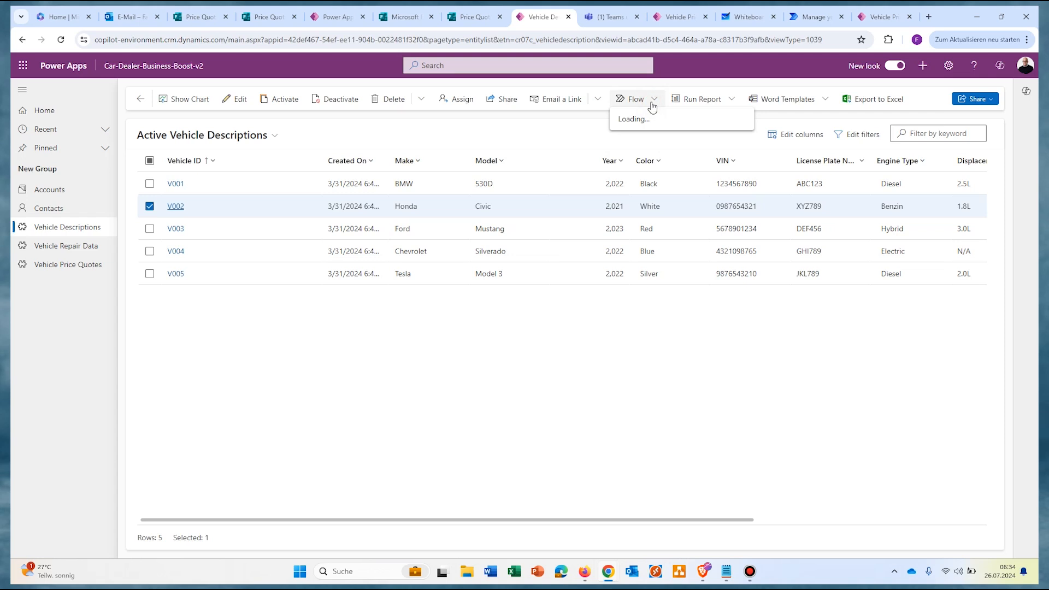
left_click(637, 192)
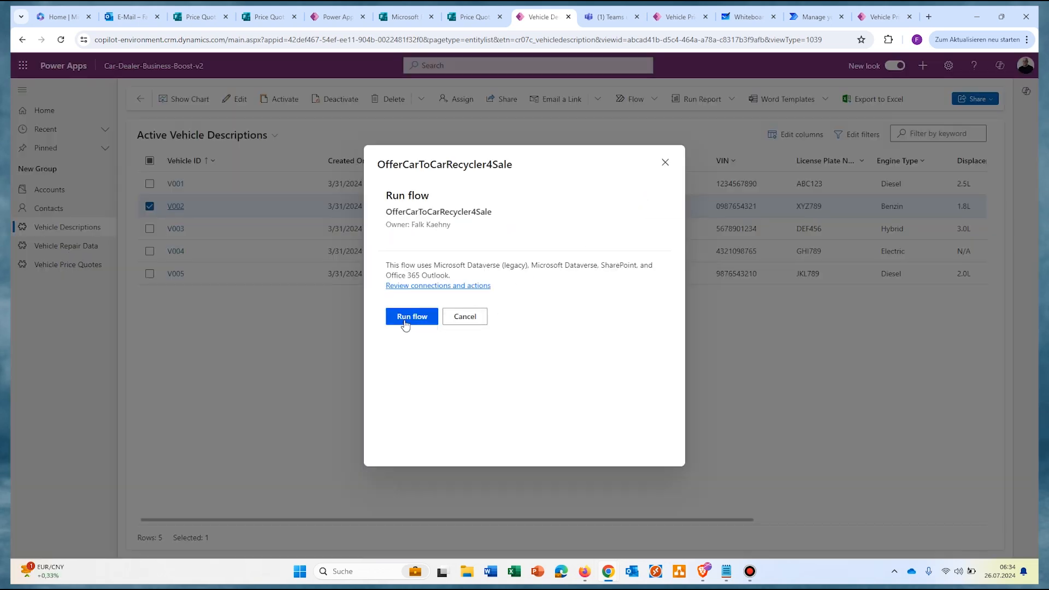
left_click(403, 322)
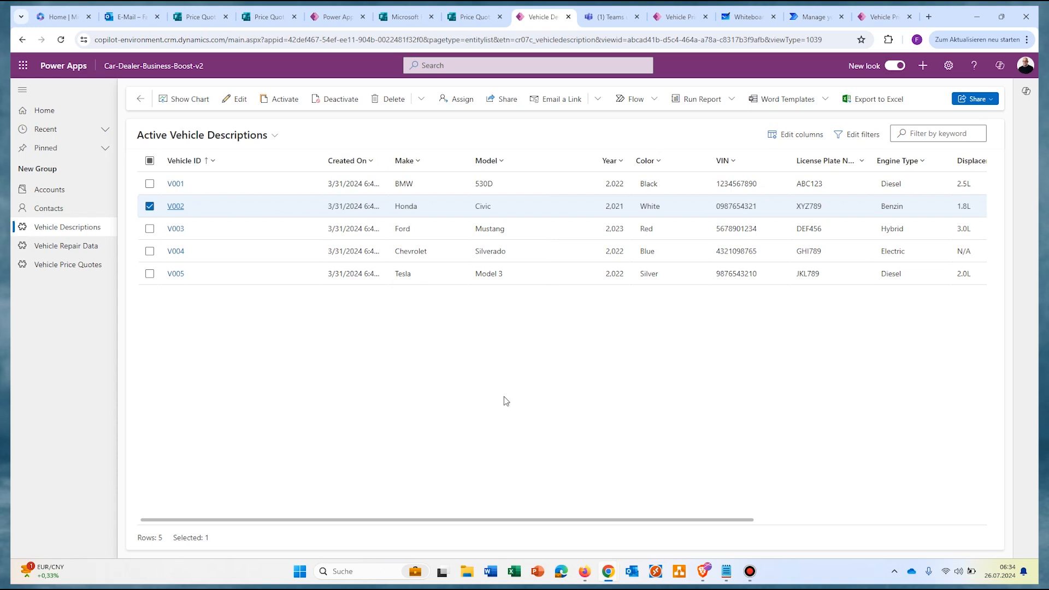
Step: Open the newest Car Offer e-mail in Gesendete Elemente, follow its quote link, then view V001's €44,000 record
left_click(128, 17)
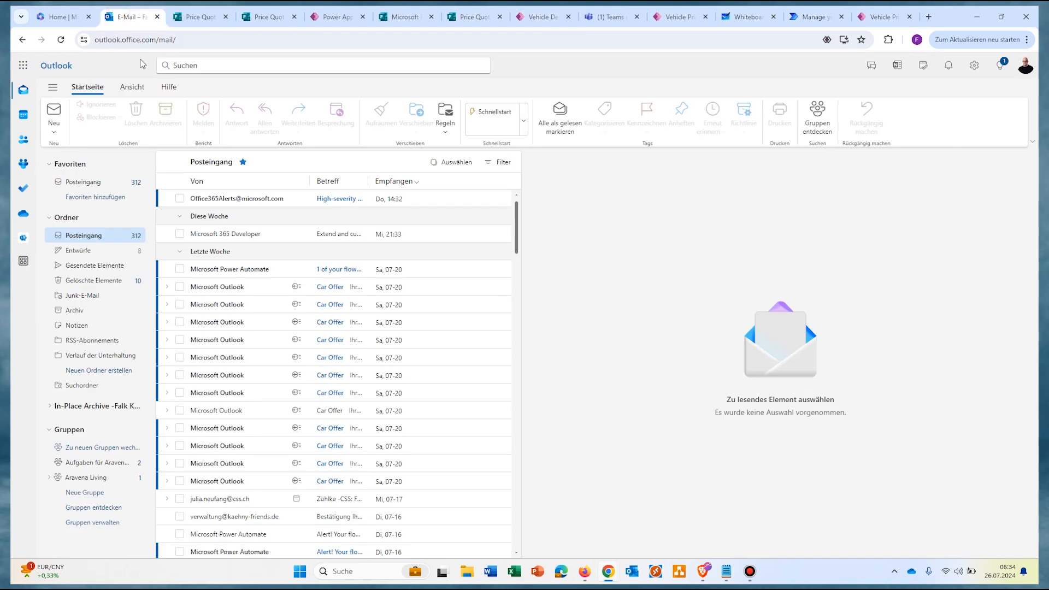
left_click(84, 266)
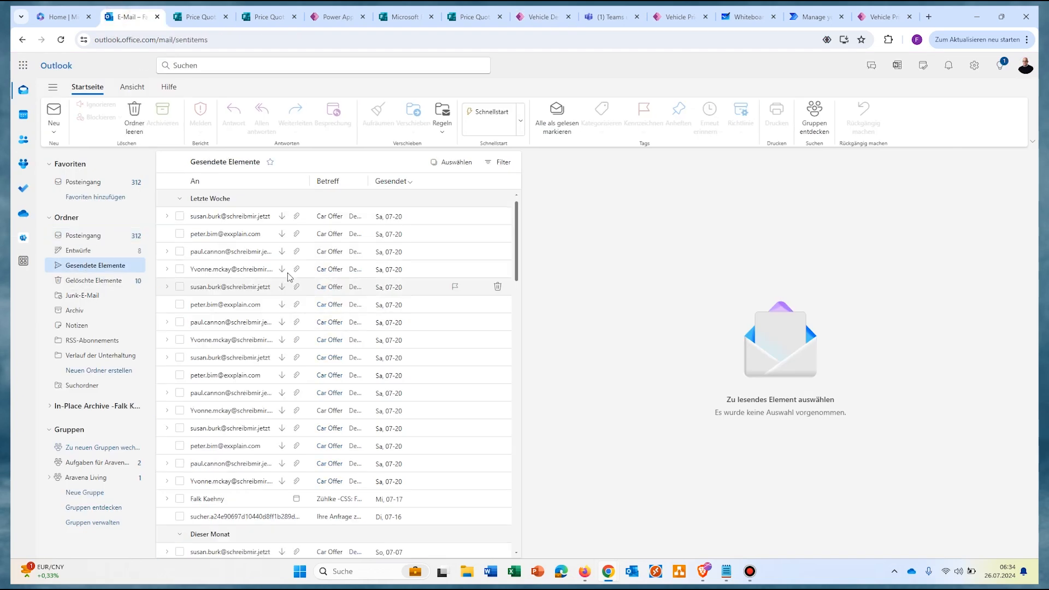
left_click(228, 215)
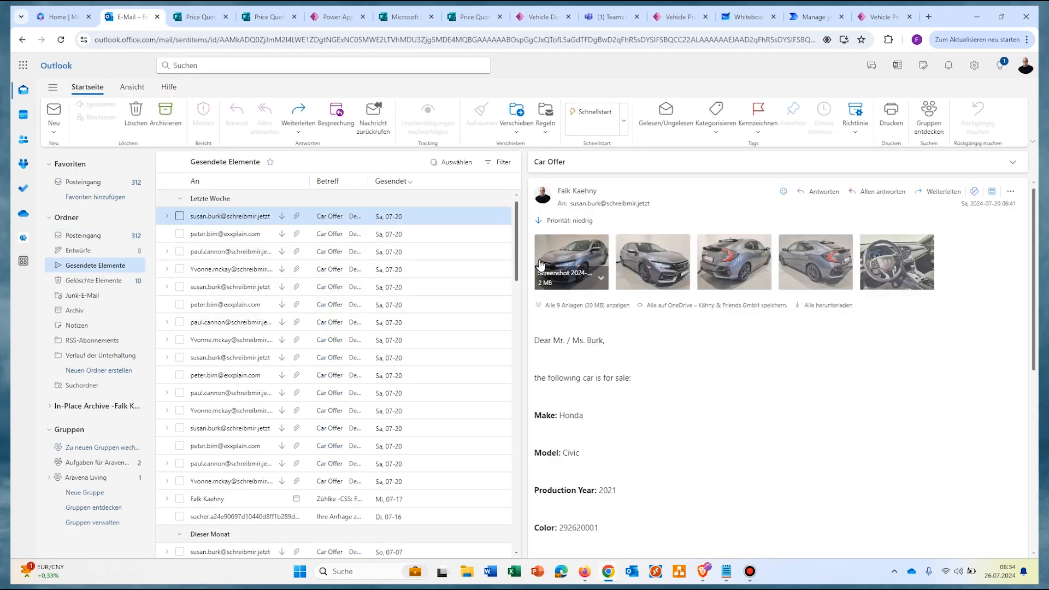
scroll(762, 434, "down", 1)
scroll(763, 434, "down", 5)
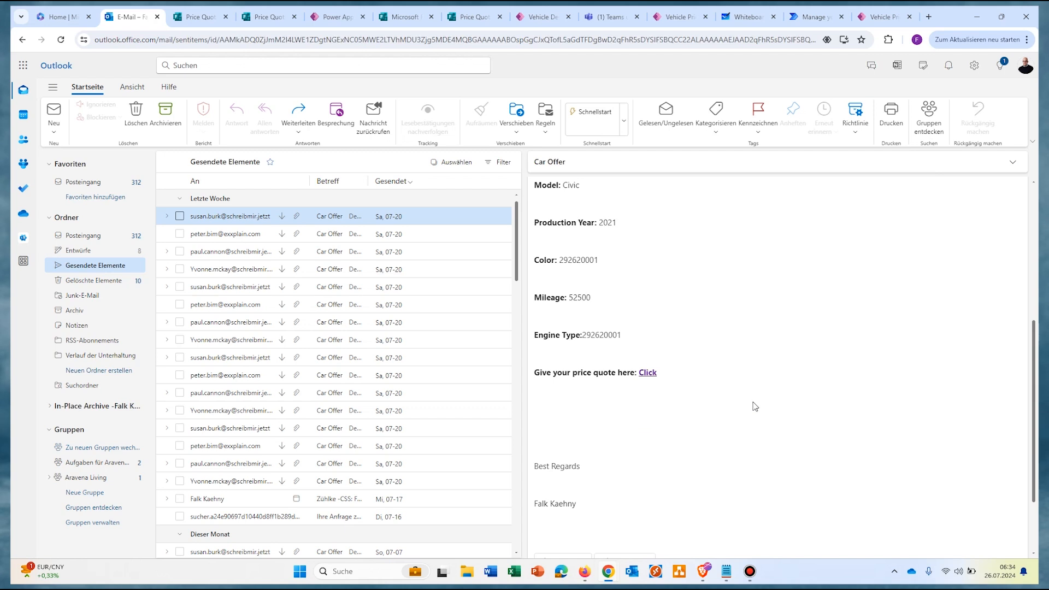
left_click(649, 374)
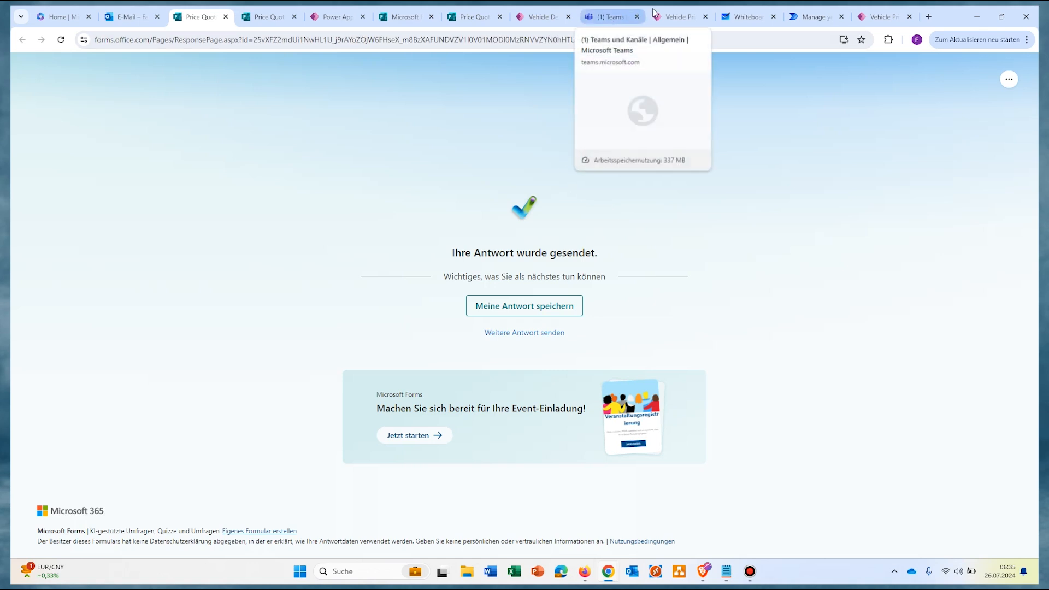
left_click(677, 16)
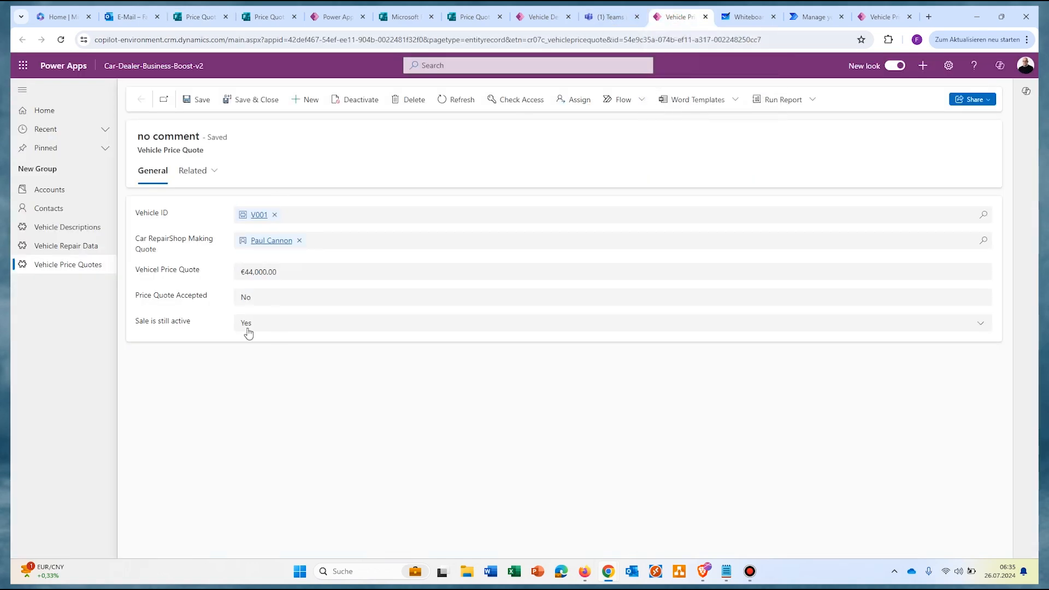
Step: In the General channel, confirm the V001 44000 EUR post's Price Quote link opens the V001 quote record
left_click(609, 16)
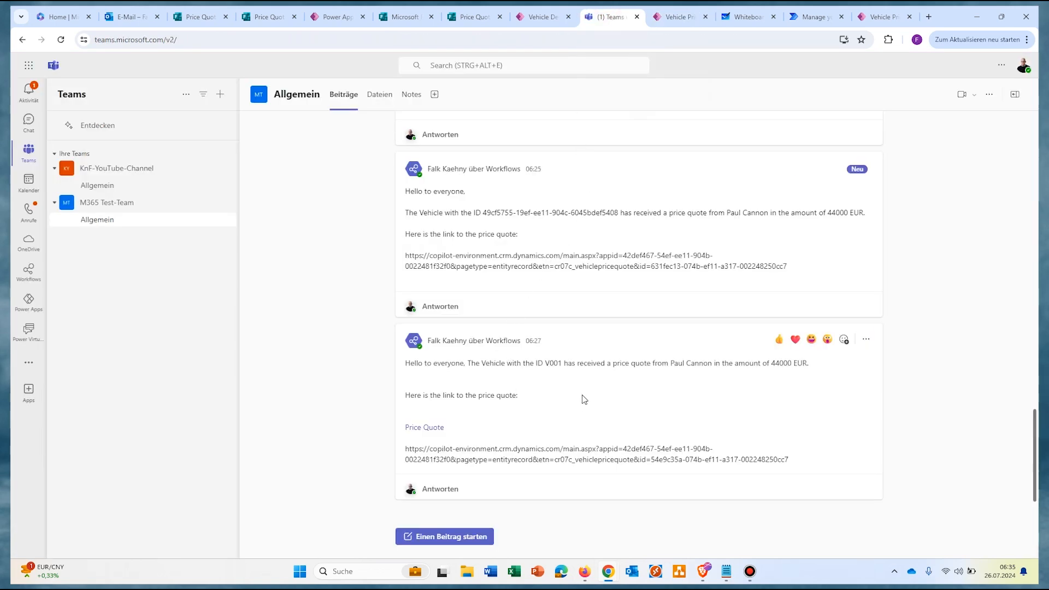
left_click(425, 428)
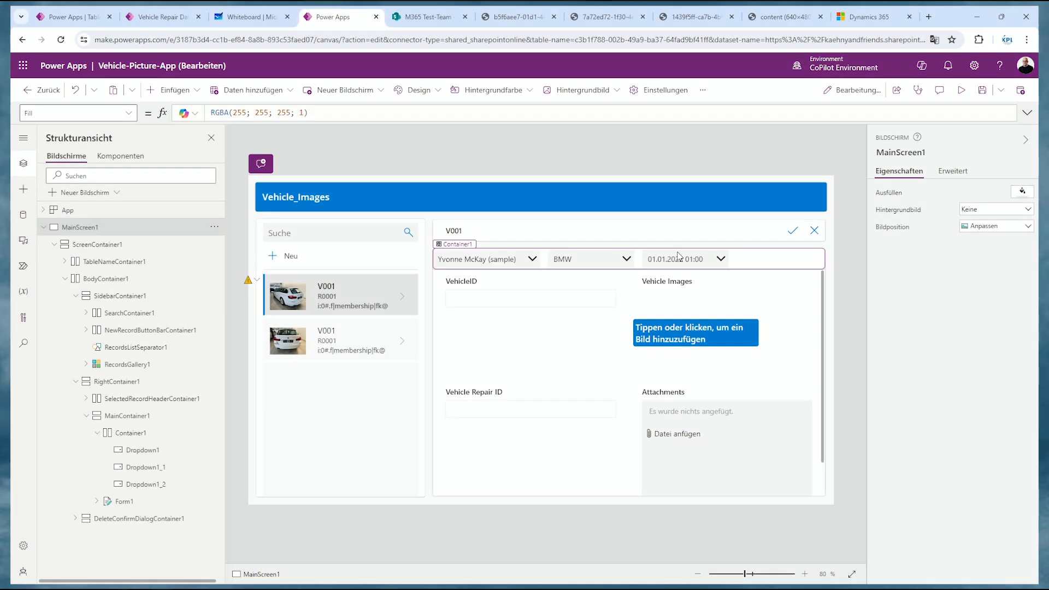
Step: Run Vehicle-Picture-App in preview (F5), then list the Woodgrove Banking Assistant bot's Plugins
key("F5")
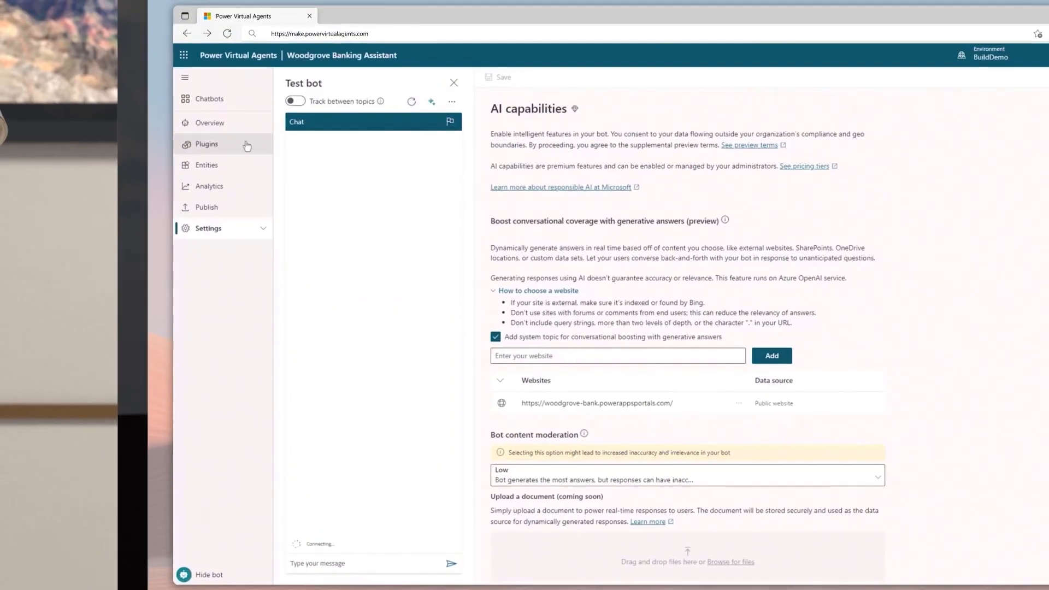
left_click(247, 146)
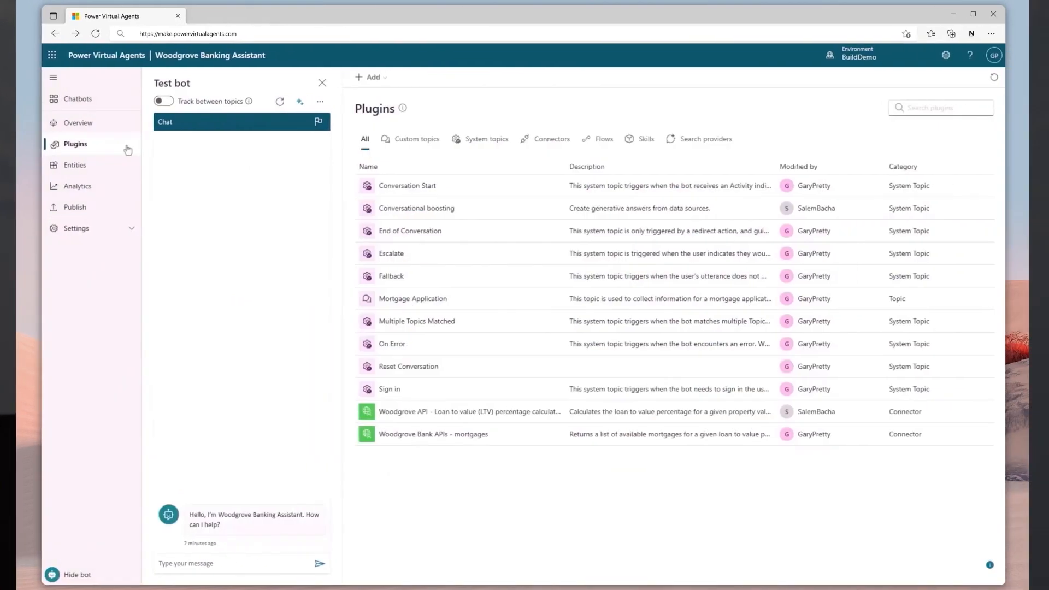